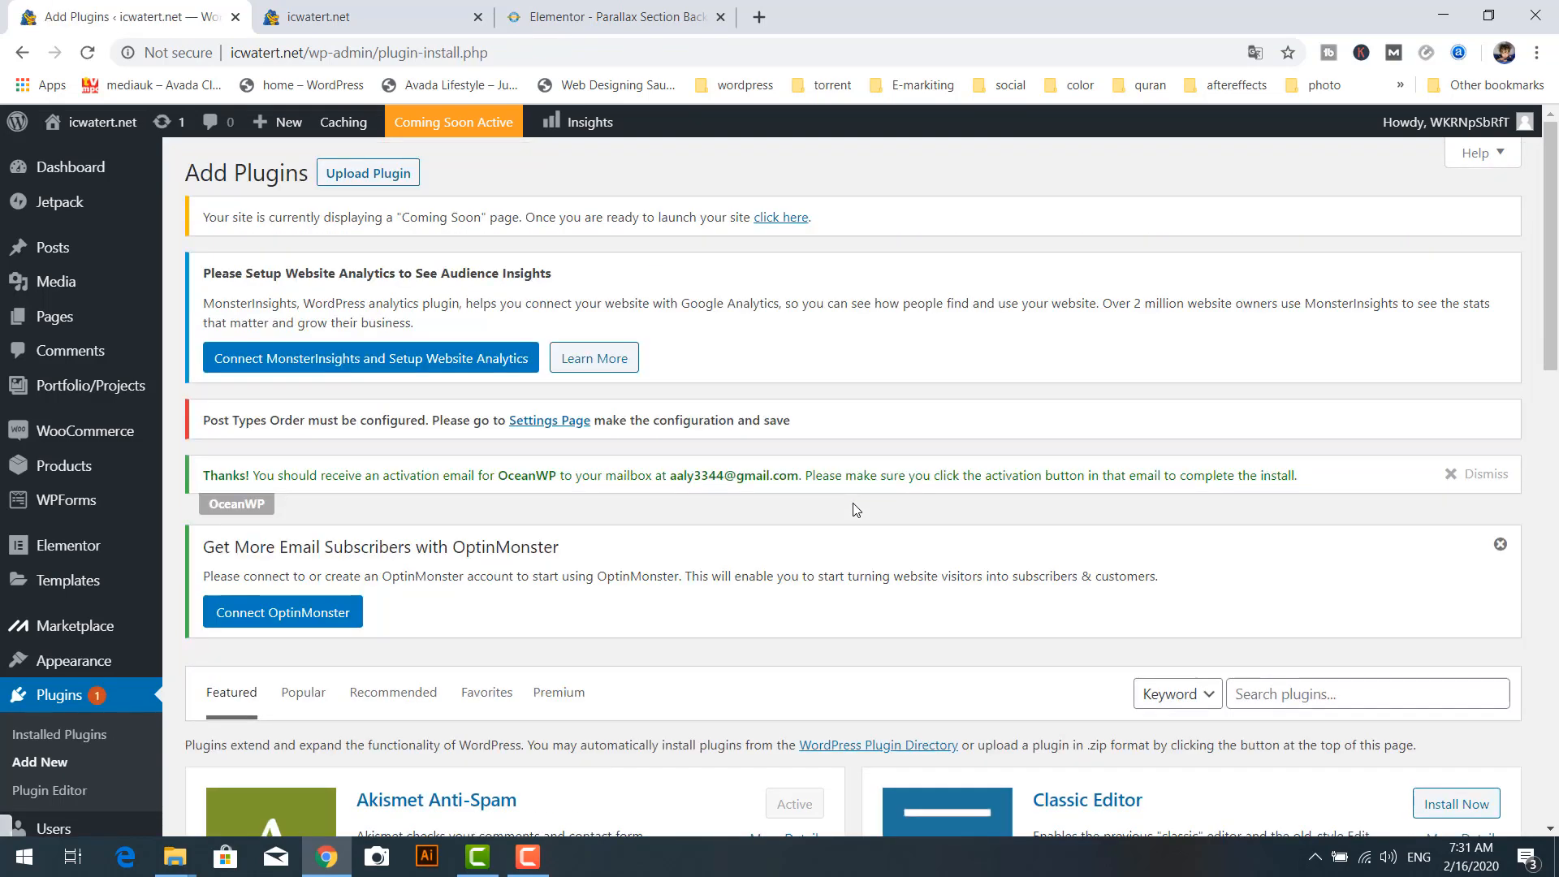
Search the plugin directory for "code snippets"
scroll(871, 523, down, 3)
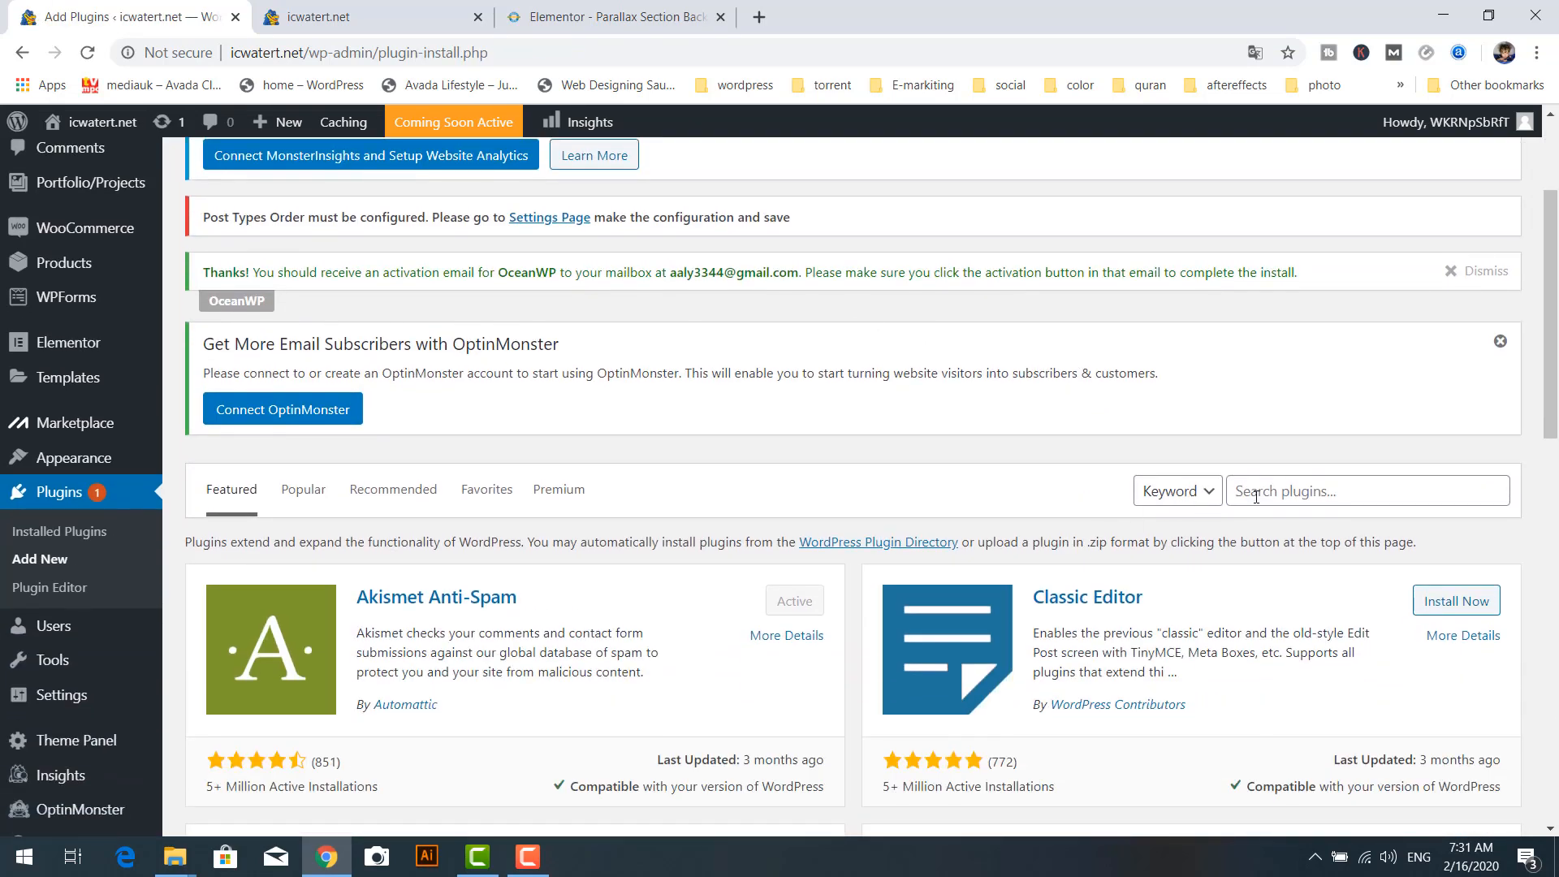
click(1261, 493)
text(code snippet)
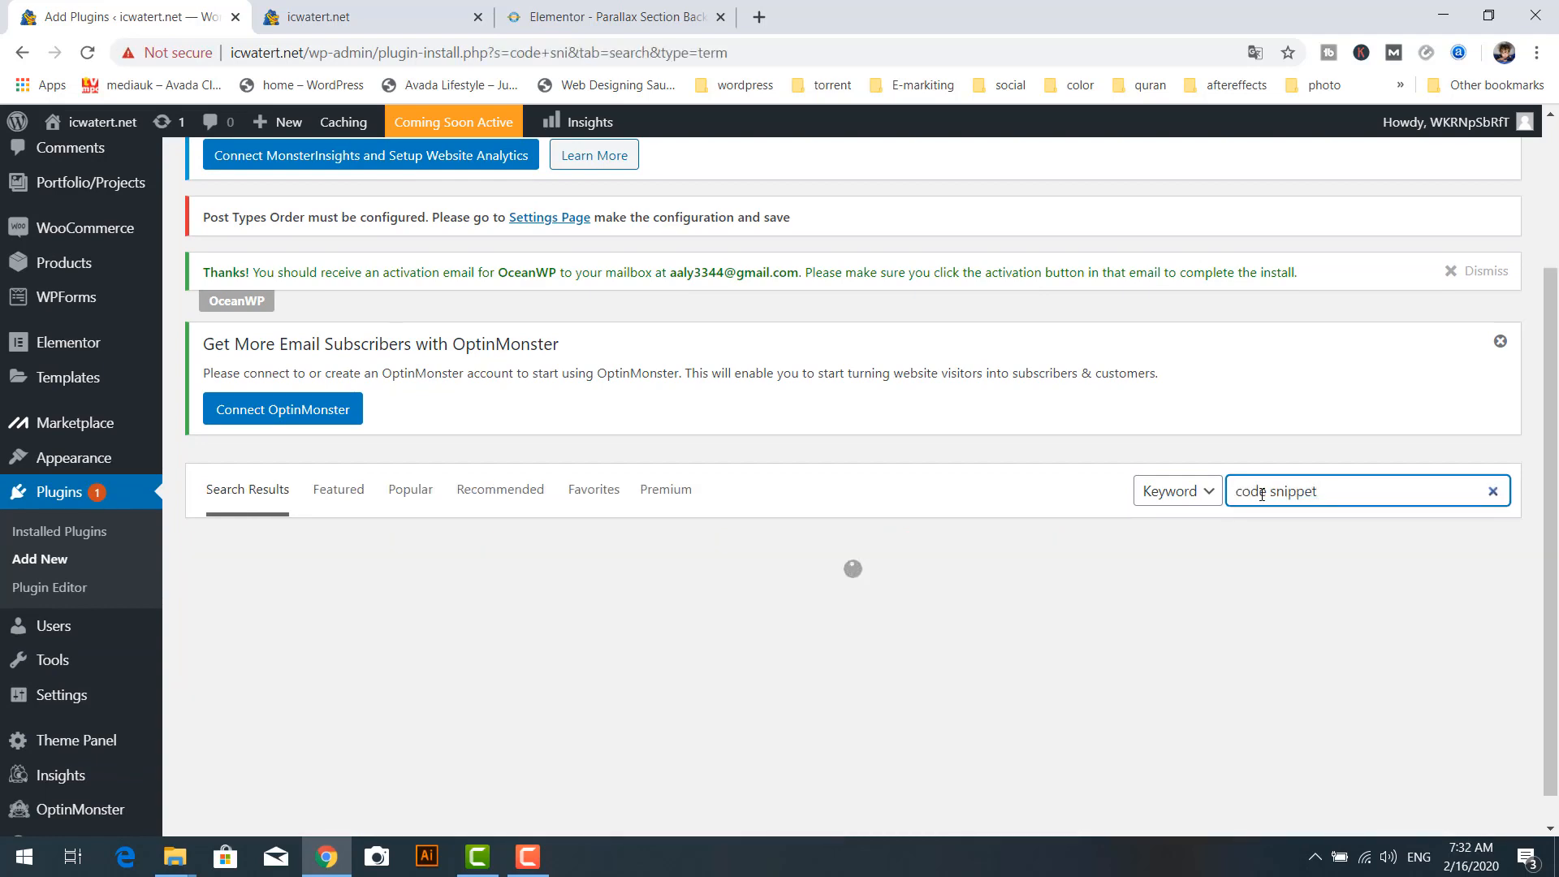
text(s)
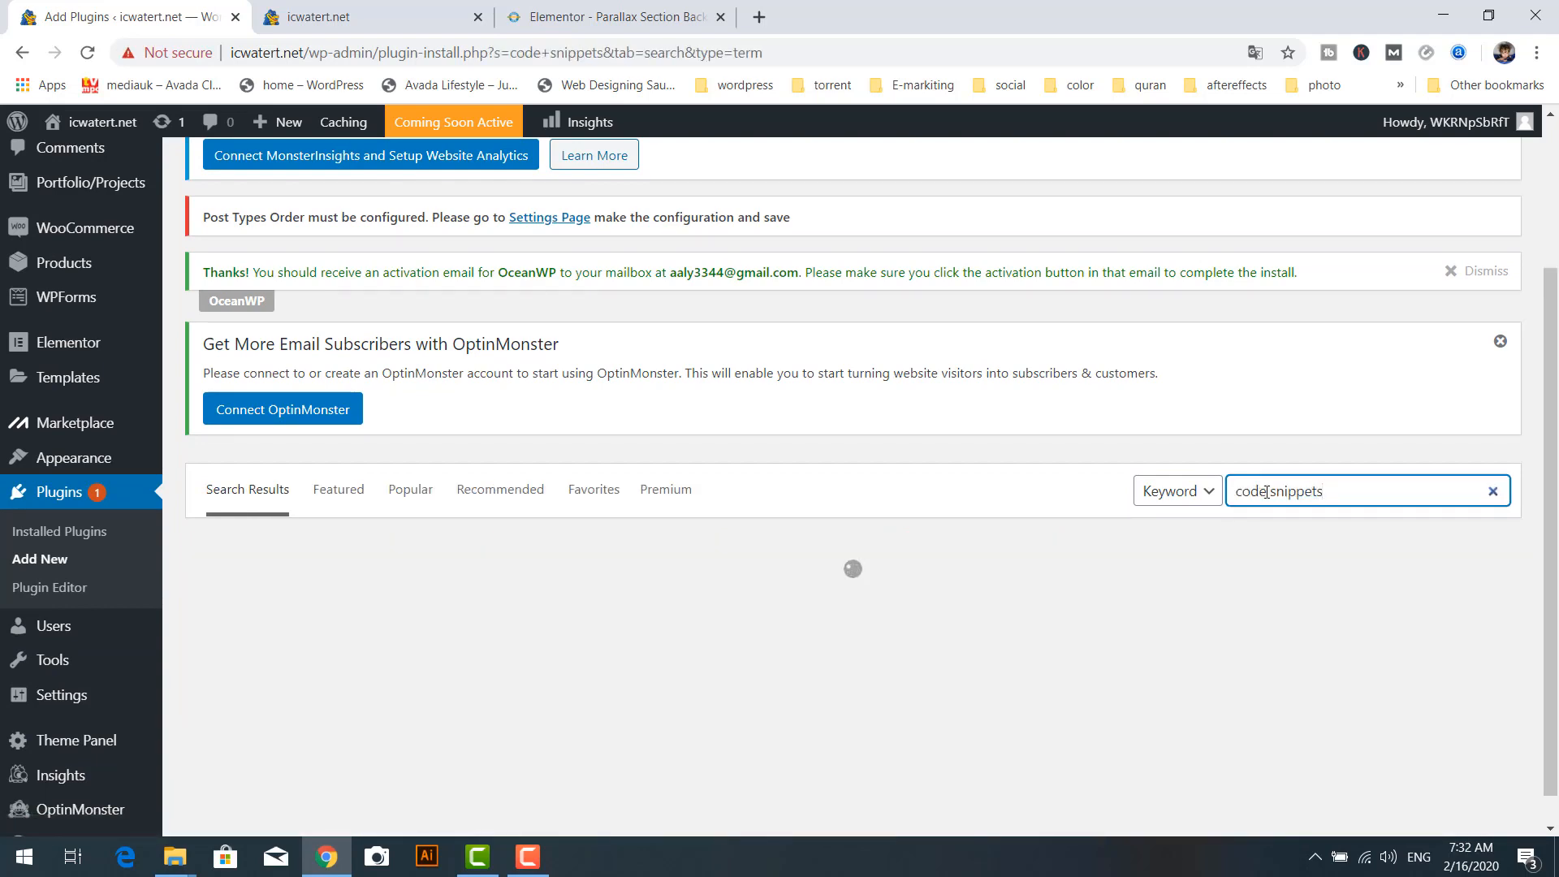
scroll(1203, 564, up, 3)
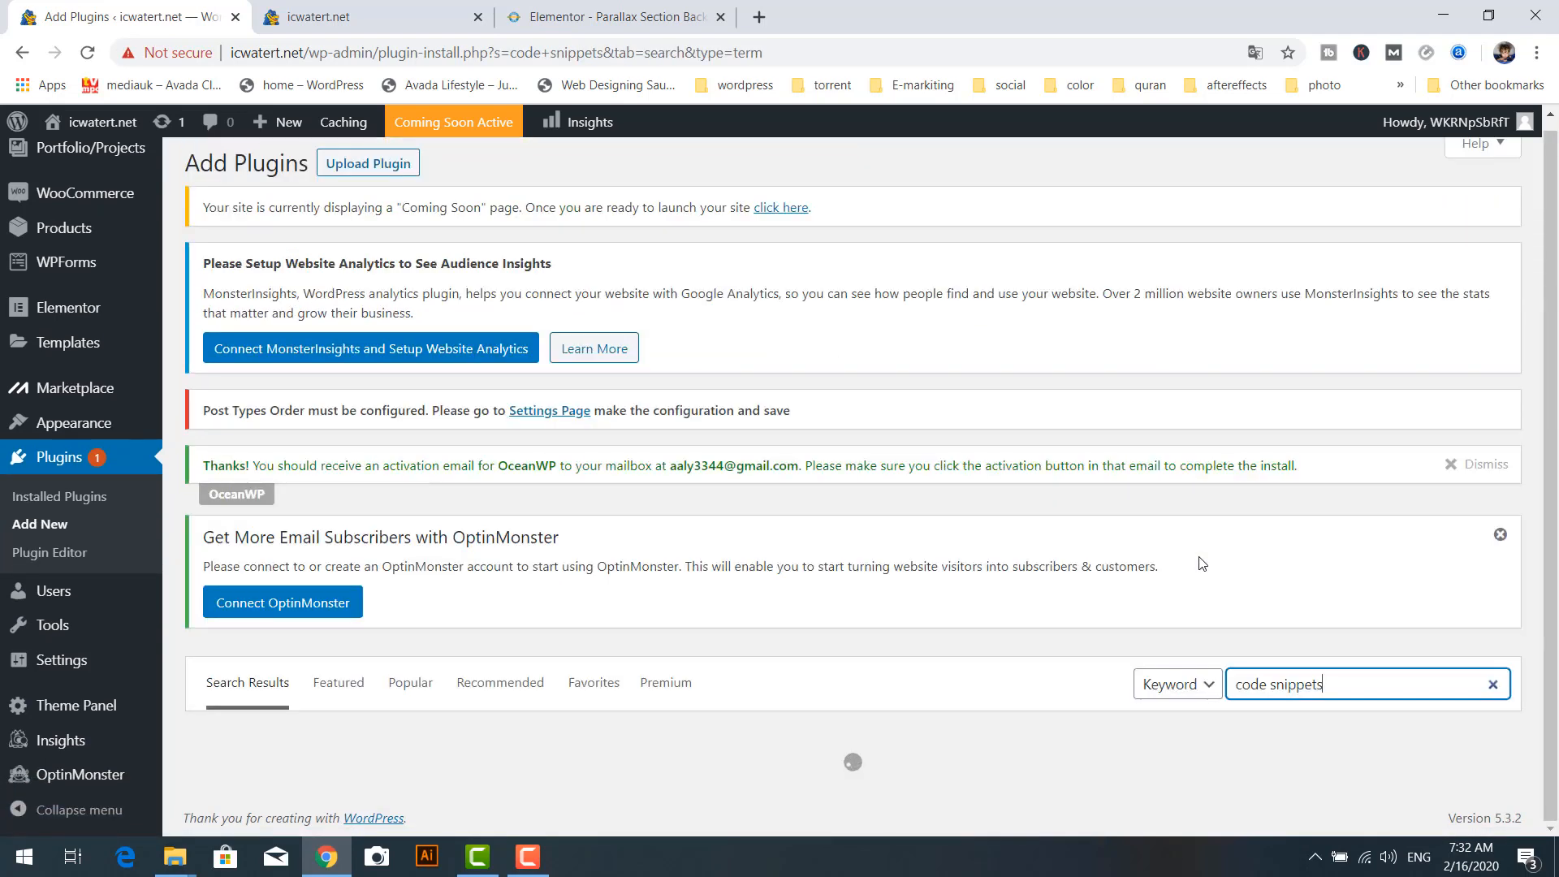
scroll(1202, 566, down, 6)
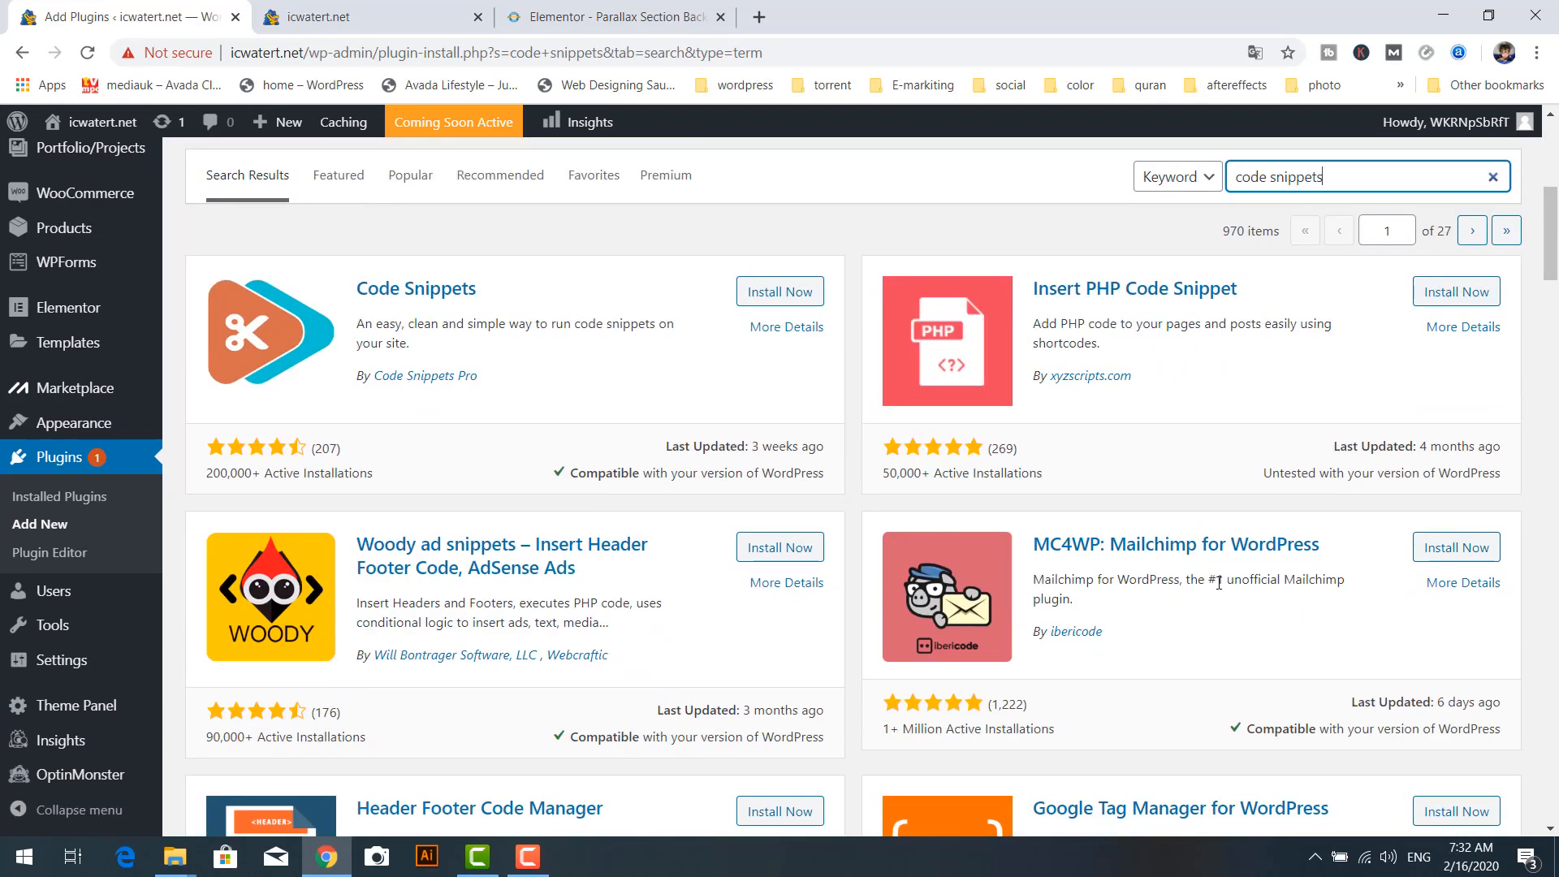
Install and activate the Code Snippets plugin by Code Snippets Pro
scroll(1219, 582, up, 1)
drag(206, 574, 371, 579)
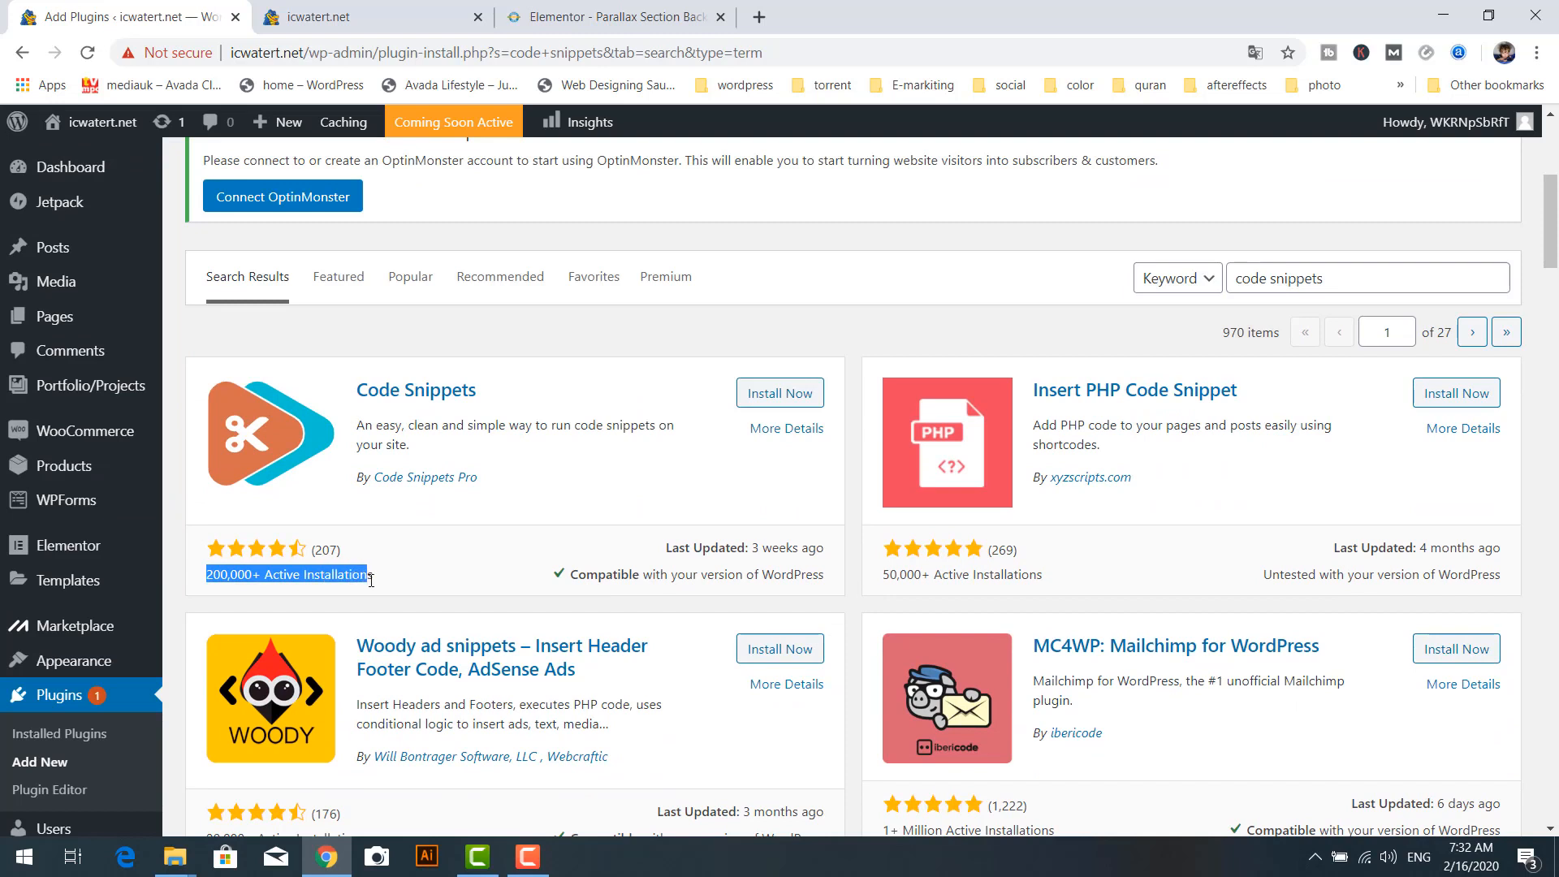
click(398, 586)
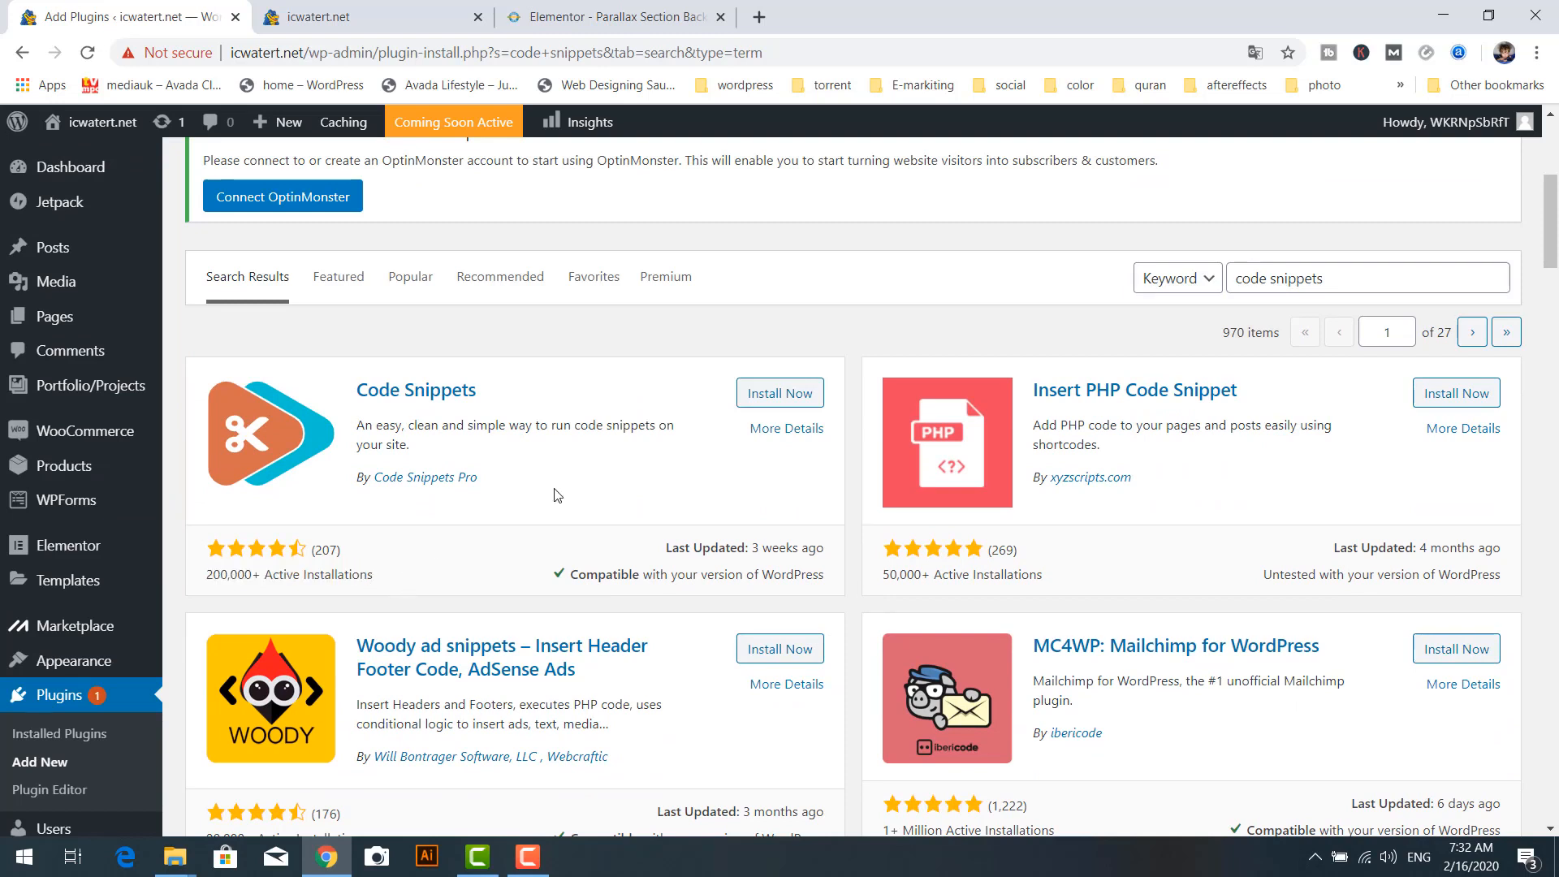
click(795, 398)
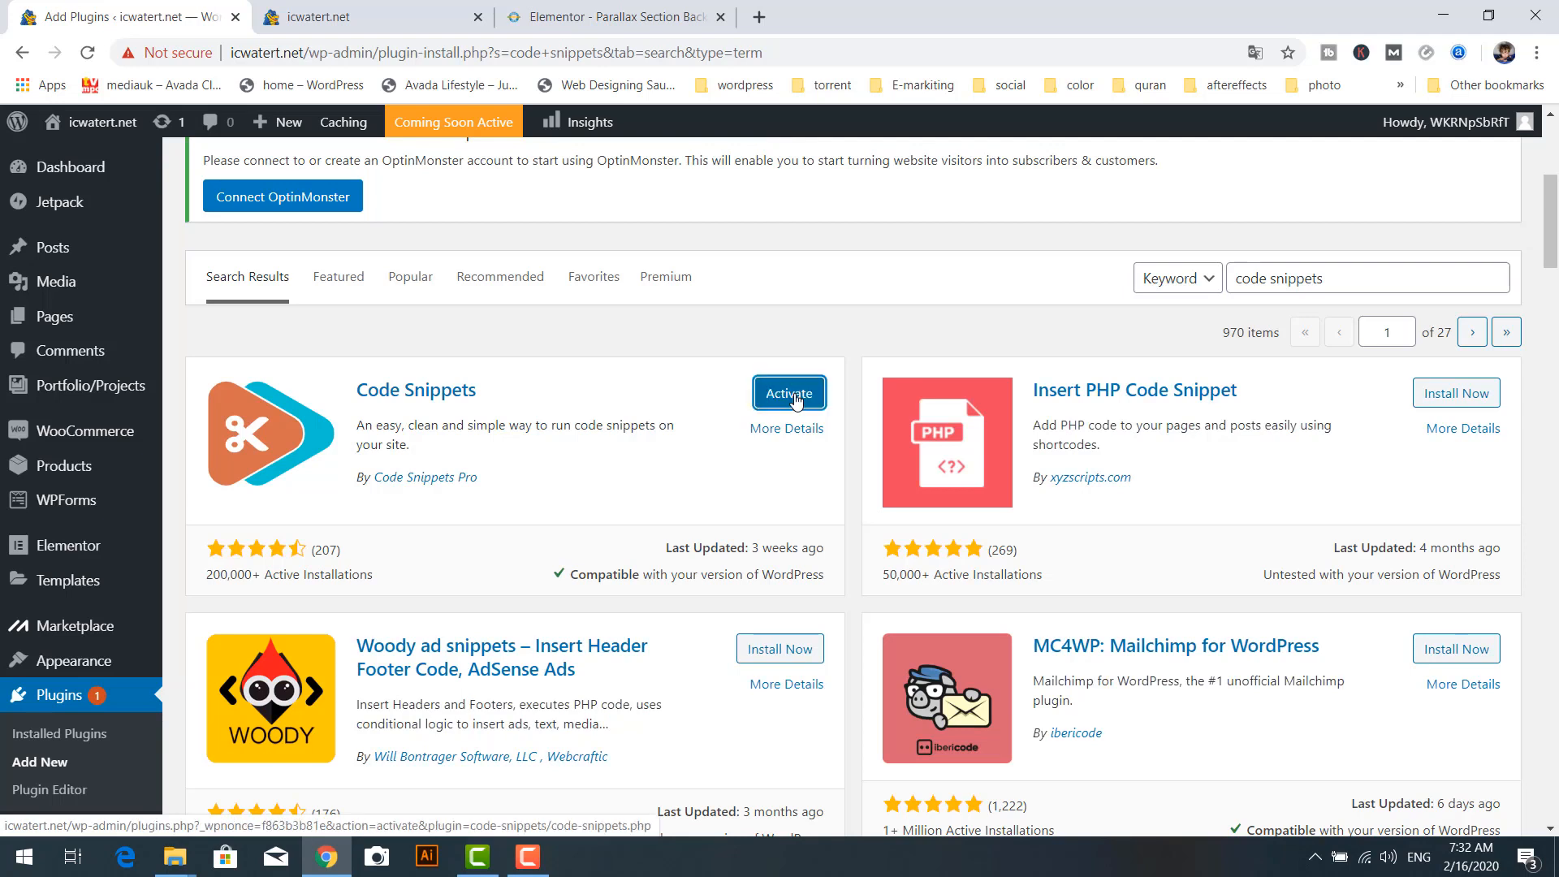
click(793, 397)
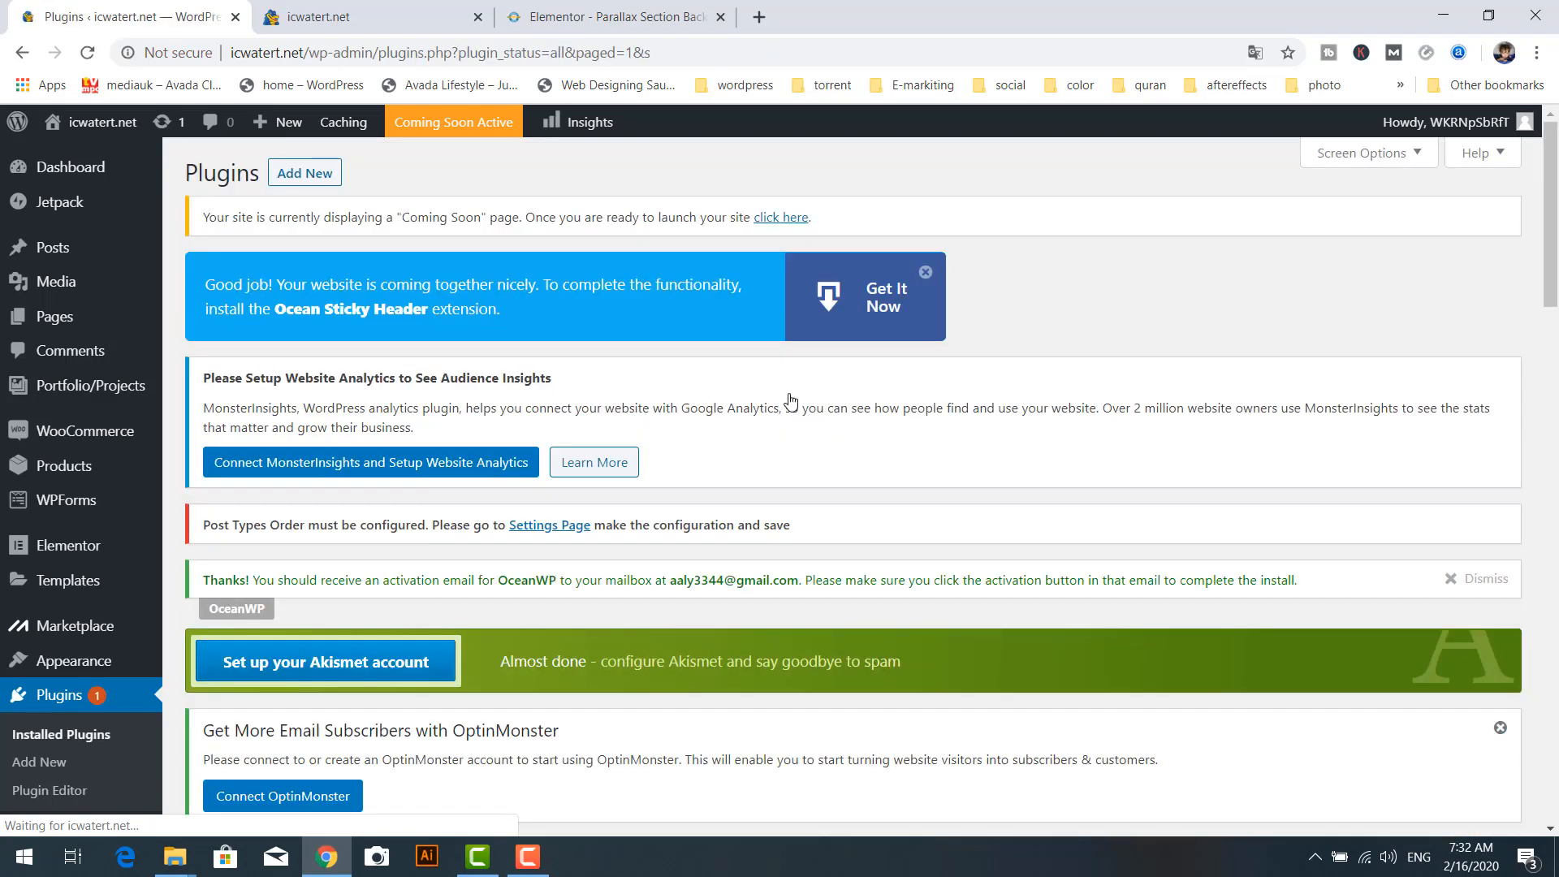
Go to the Snippets section of the dashboard and start adding a new snippet
scroll(520, 544, down, 5)
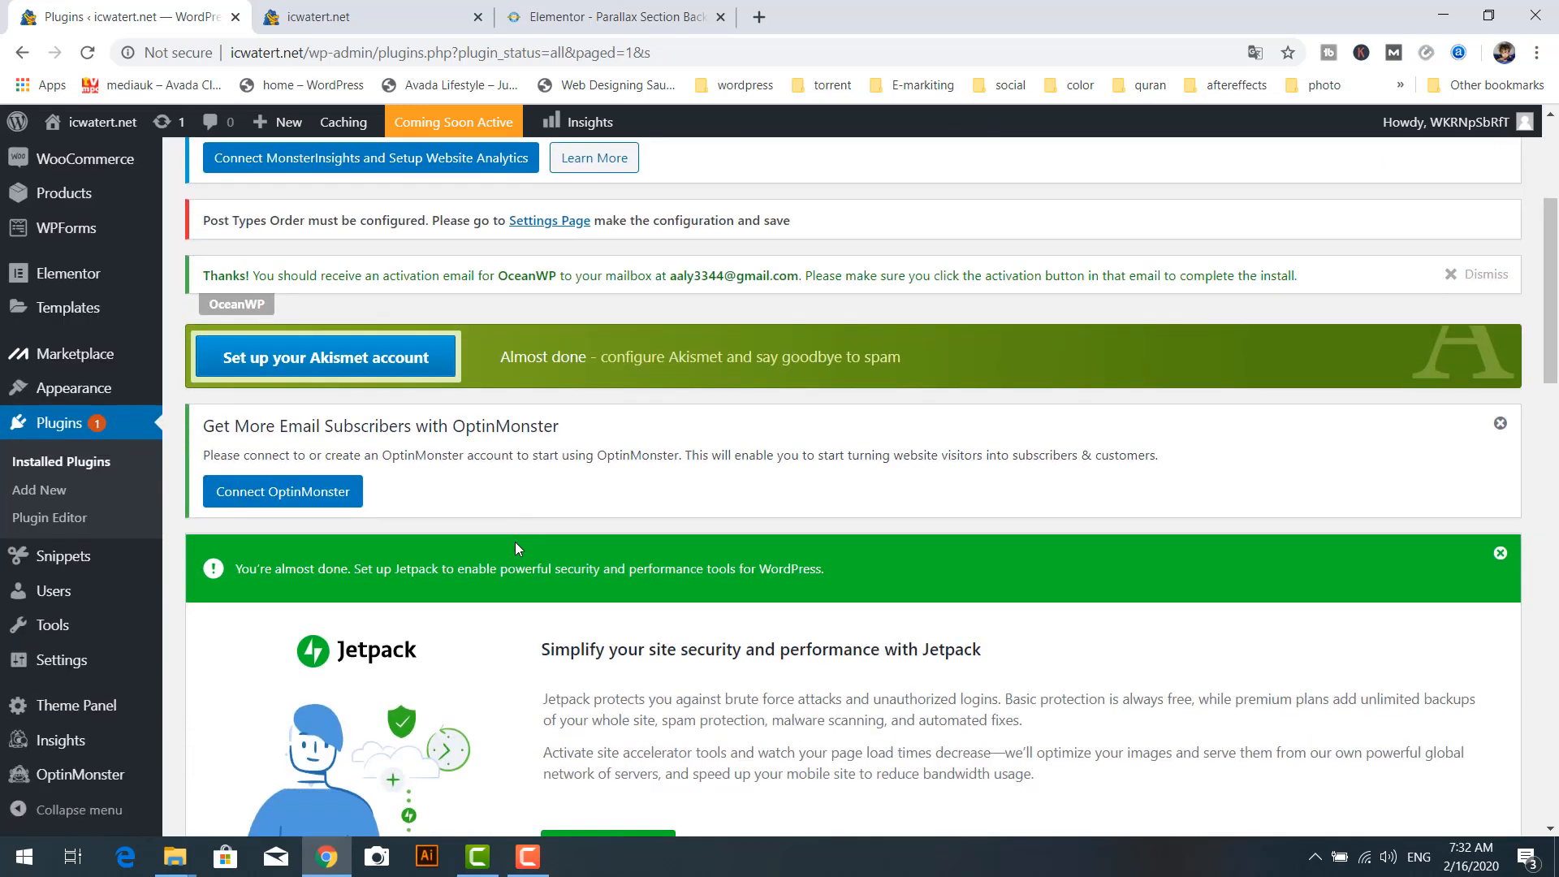
mouse_move(54, 560)
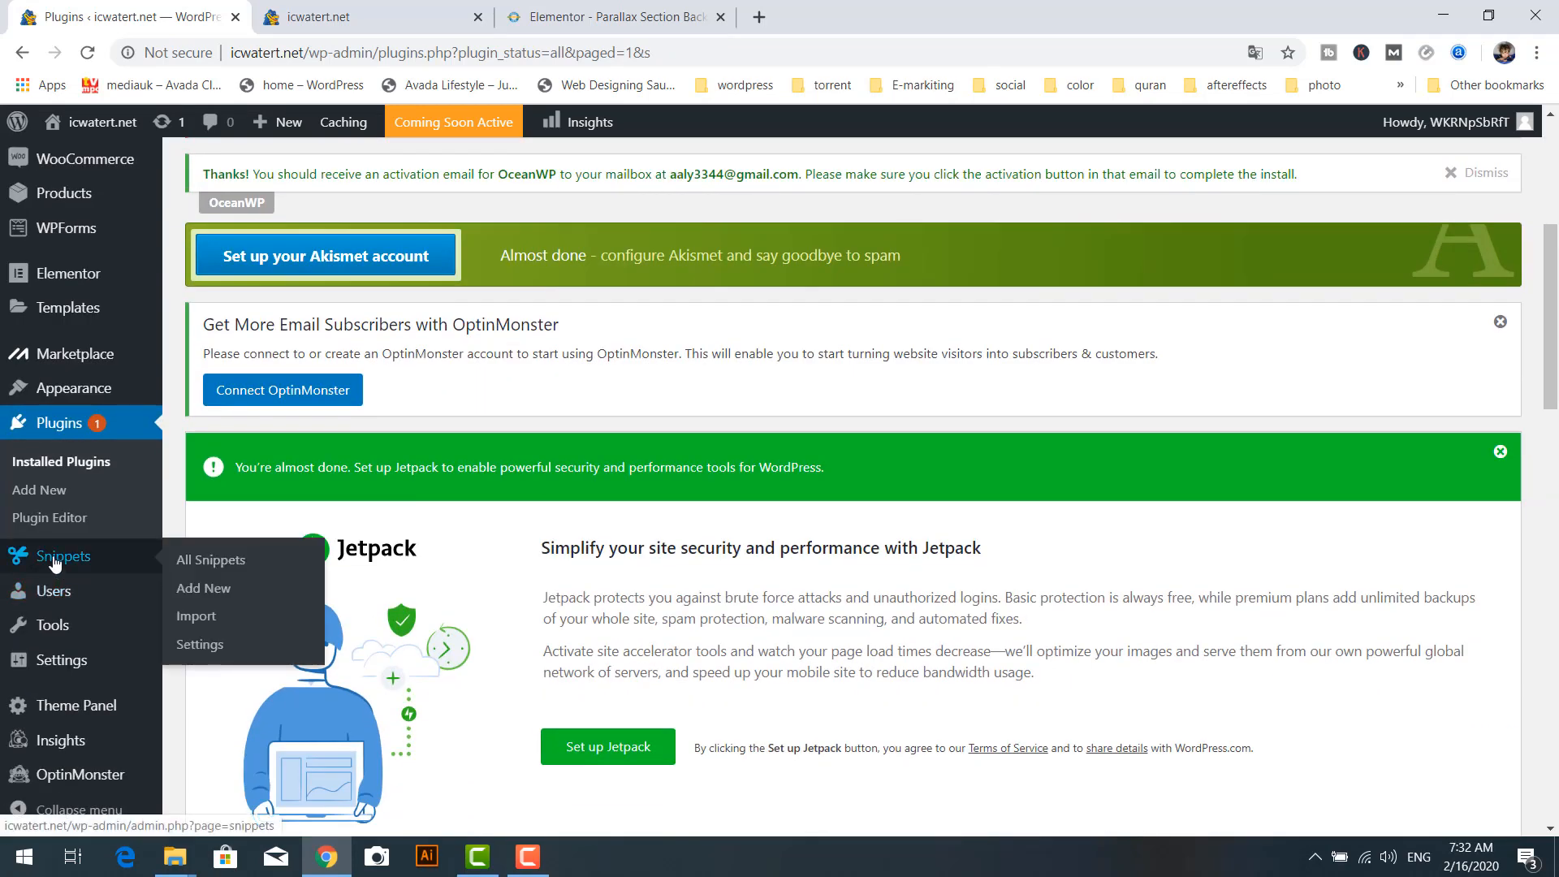
click(54, 561)
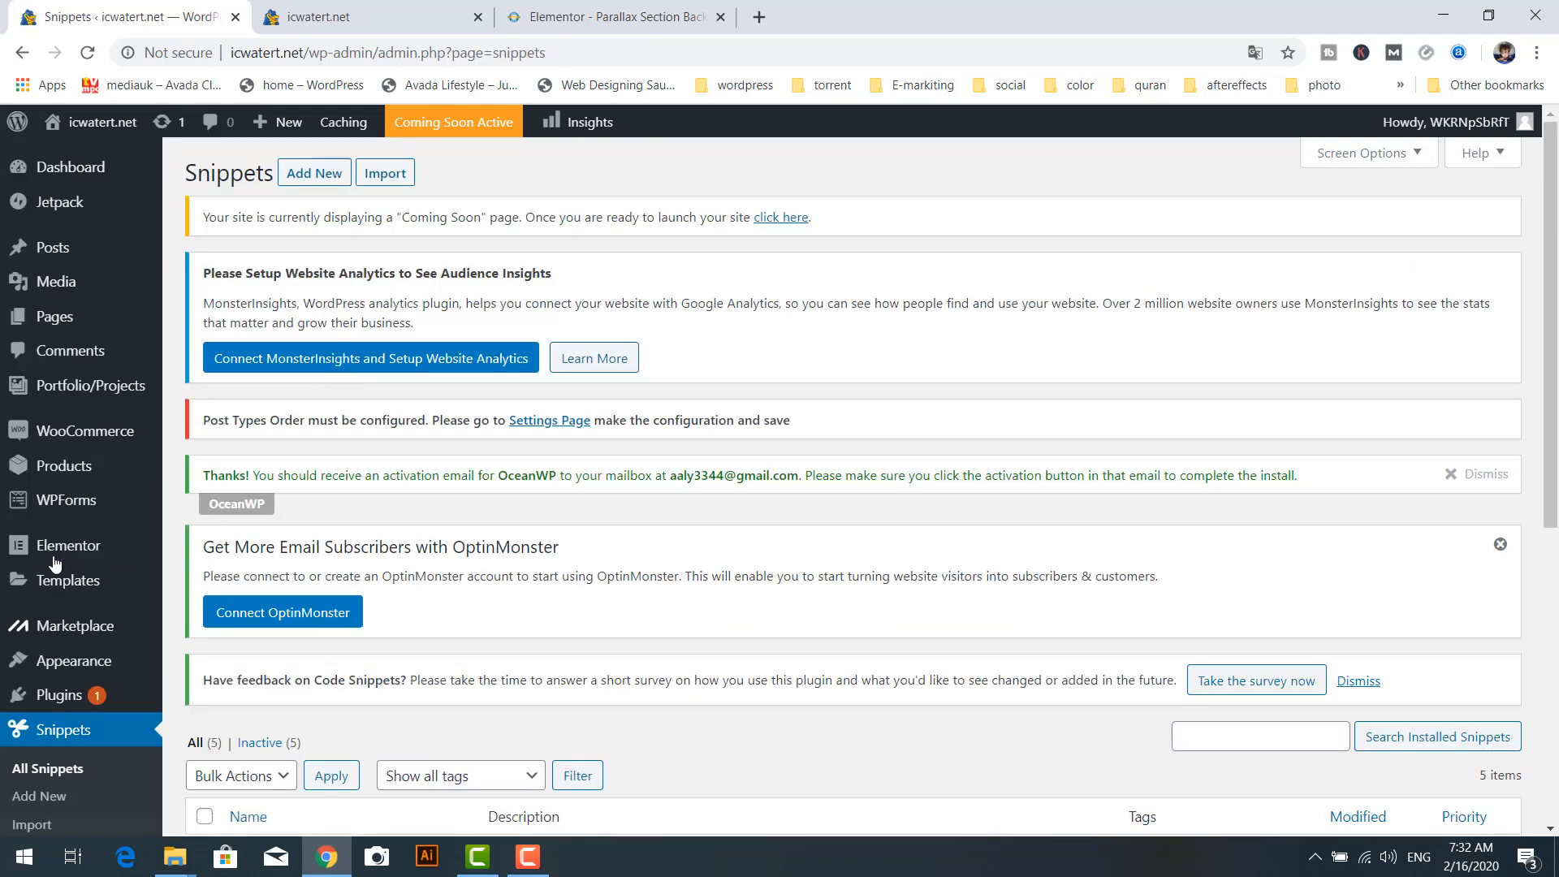
scroll(65, 563, down, 4)
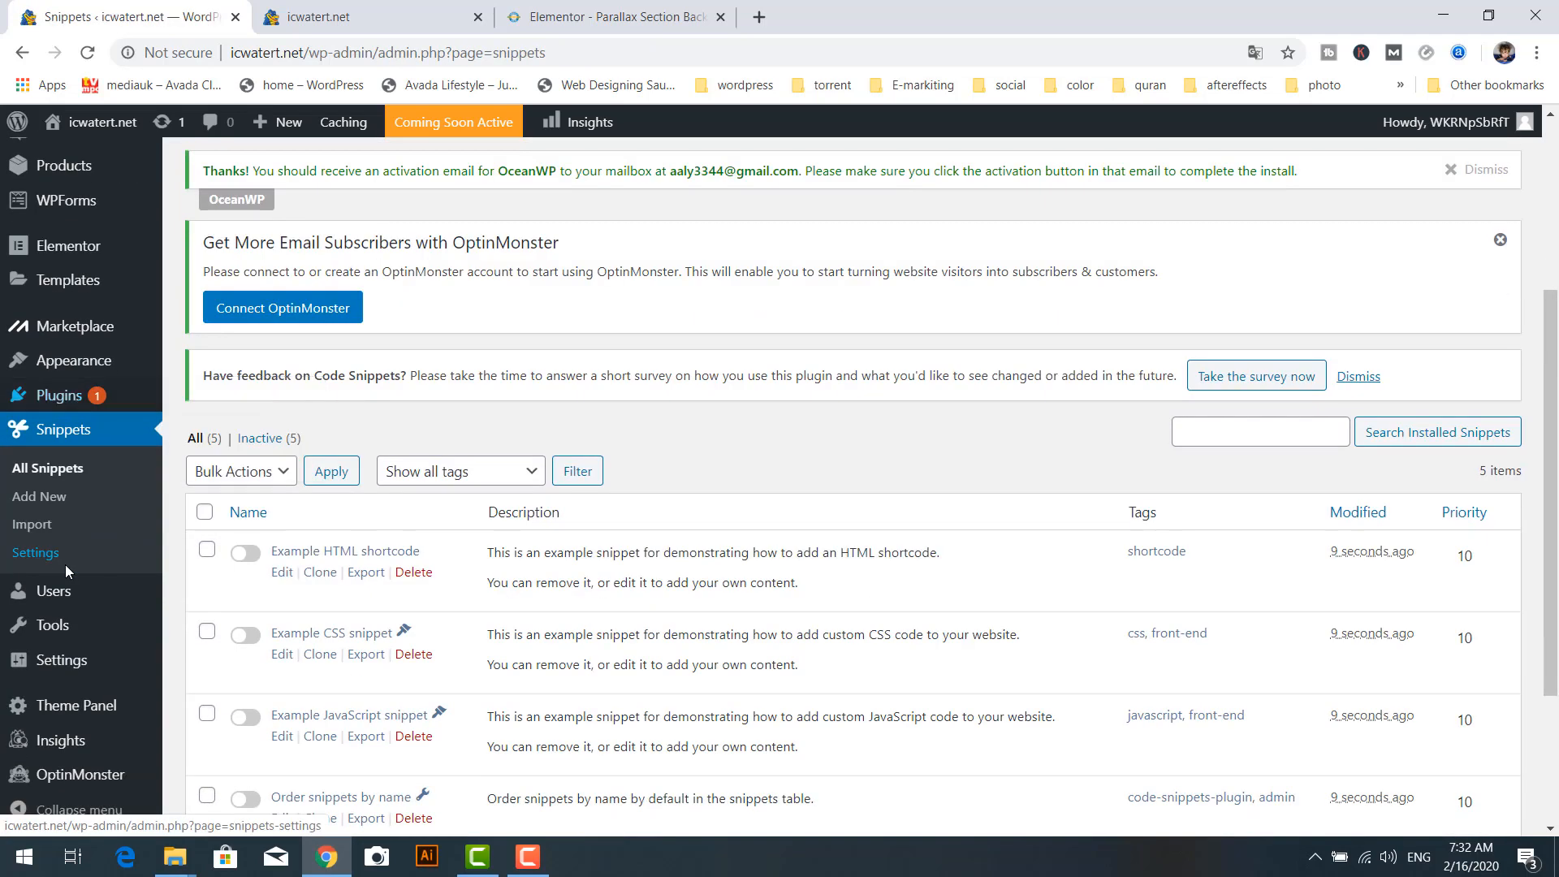
click(49, 503)
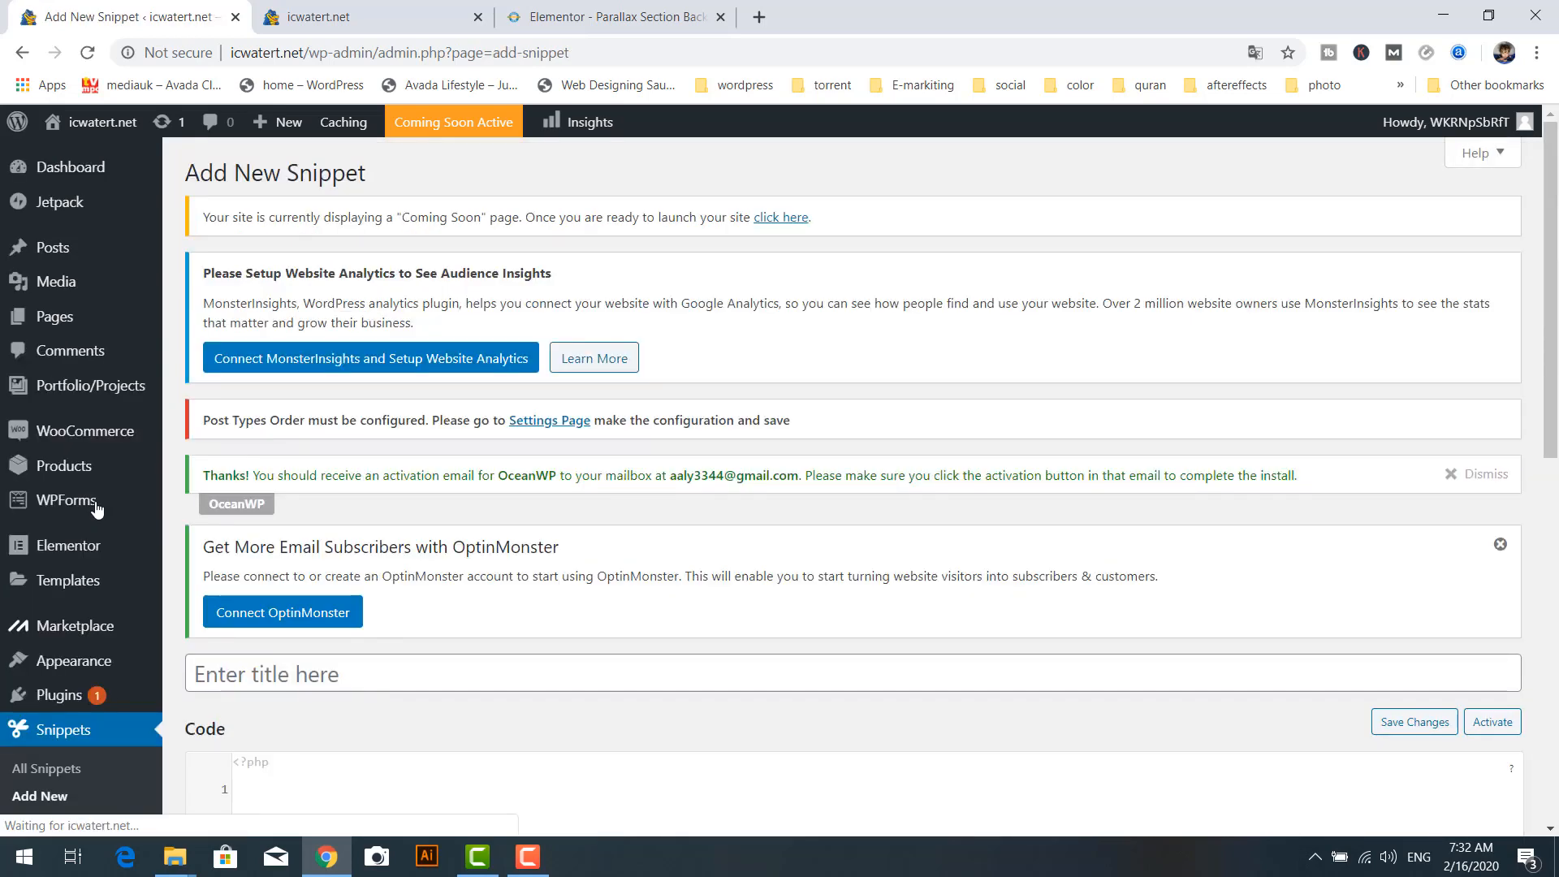
Title the new snippet "Parallax for Elementor"
scroll(280, 548, down, 1)
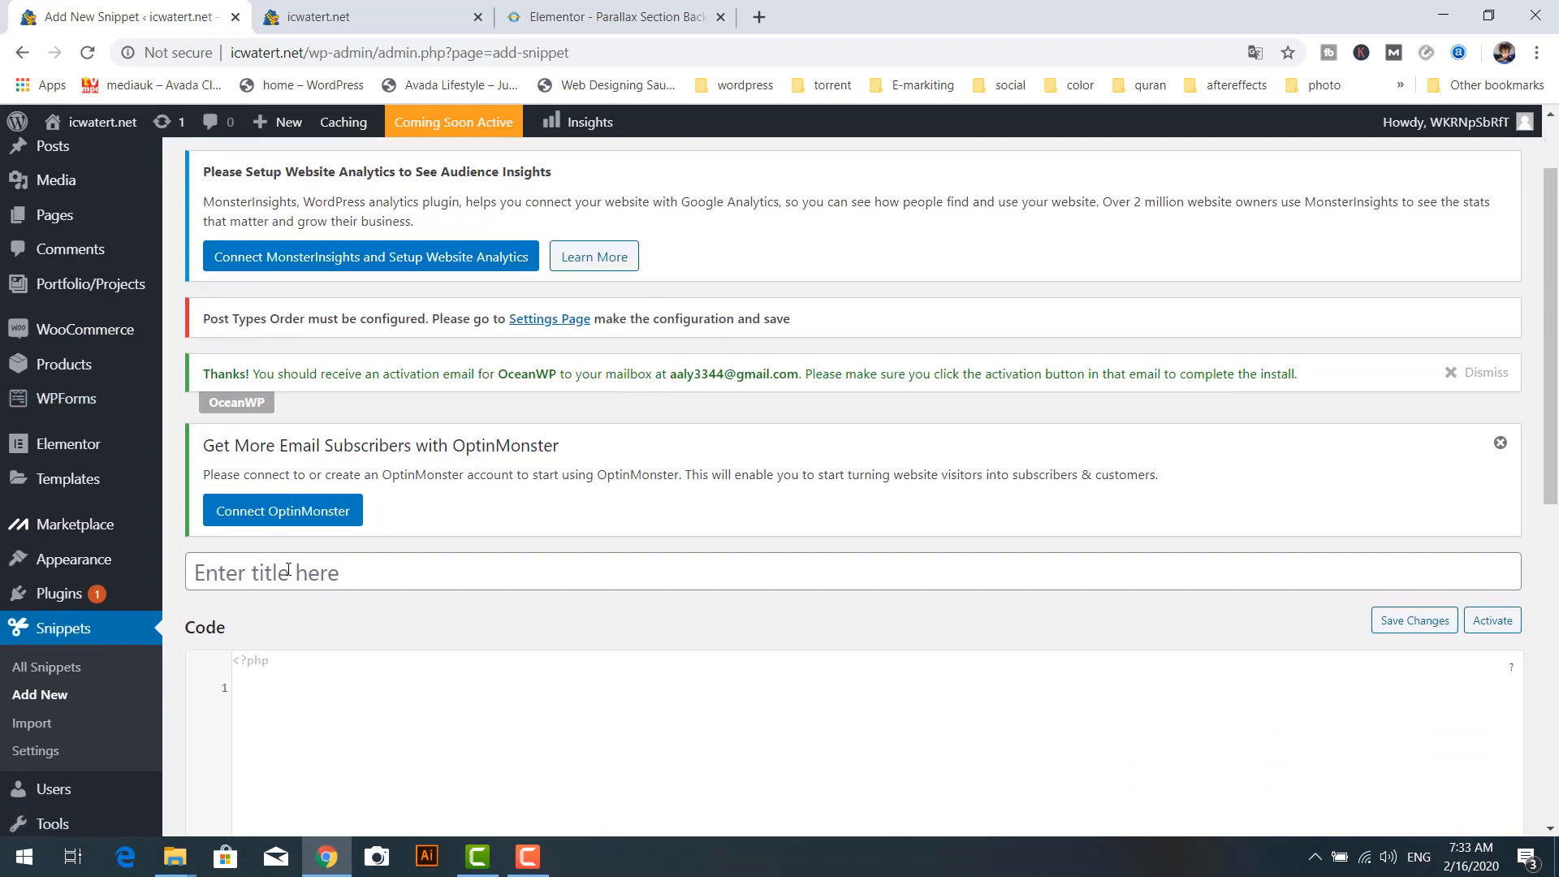
click(291, 572)
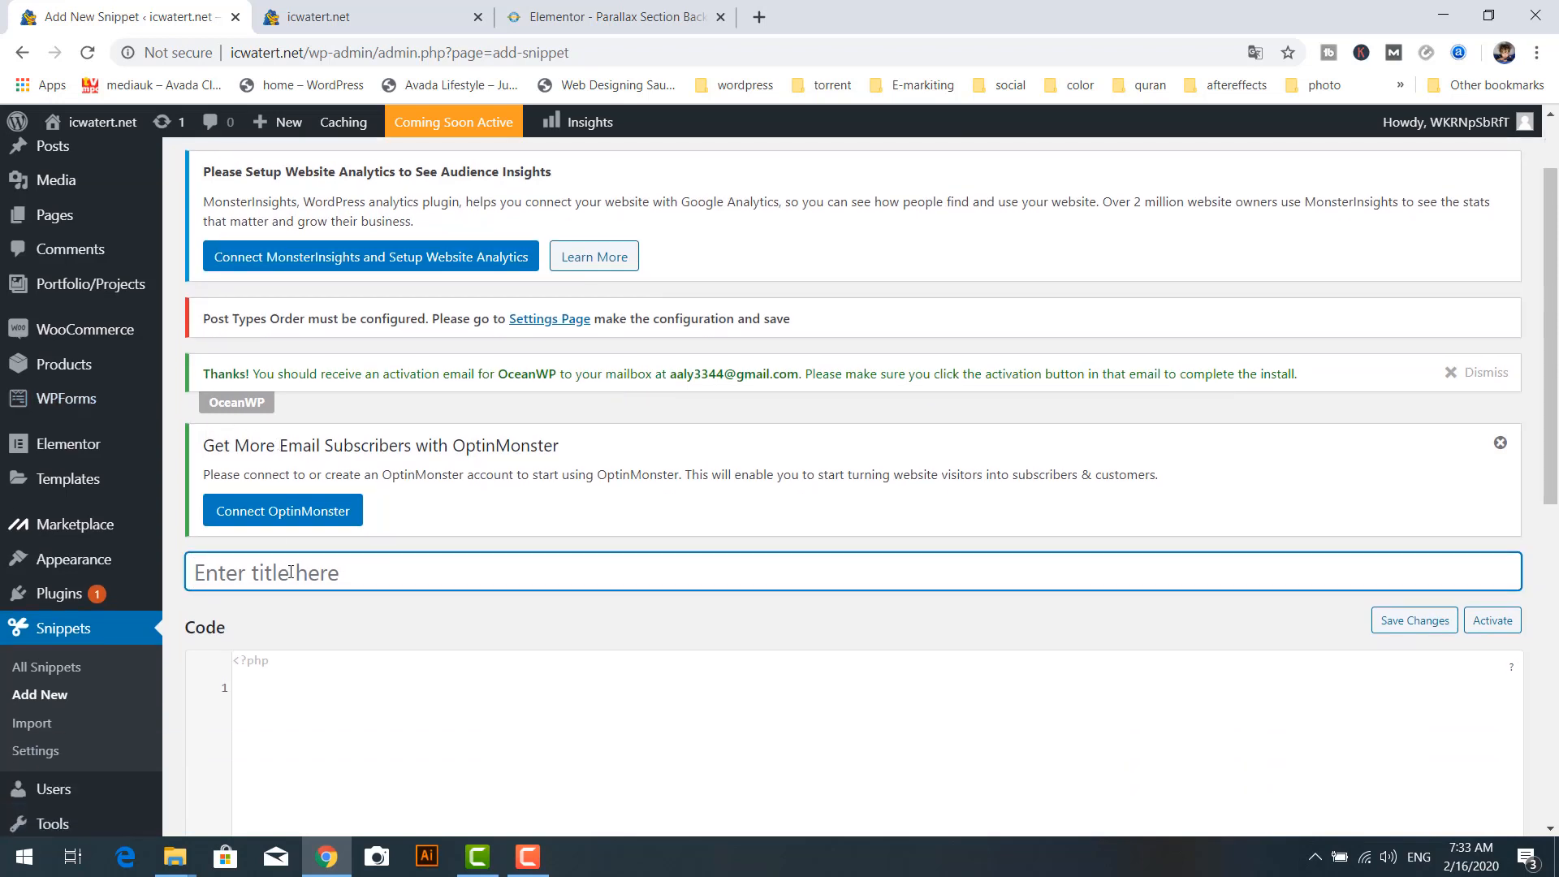
text(Parallax for)
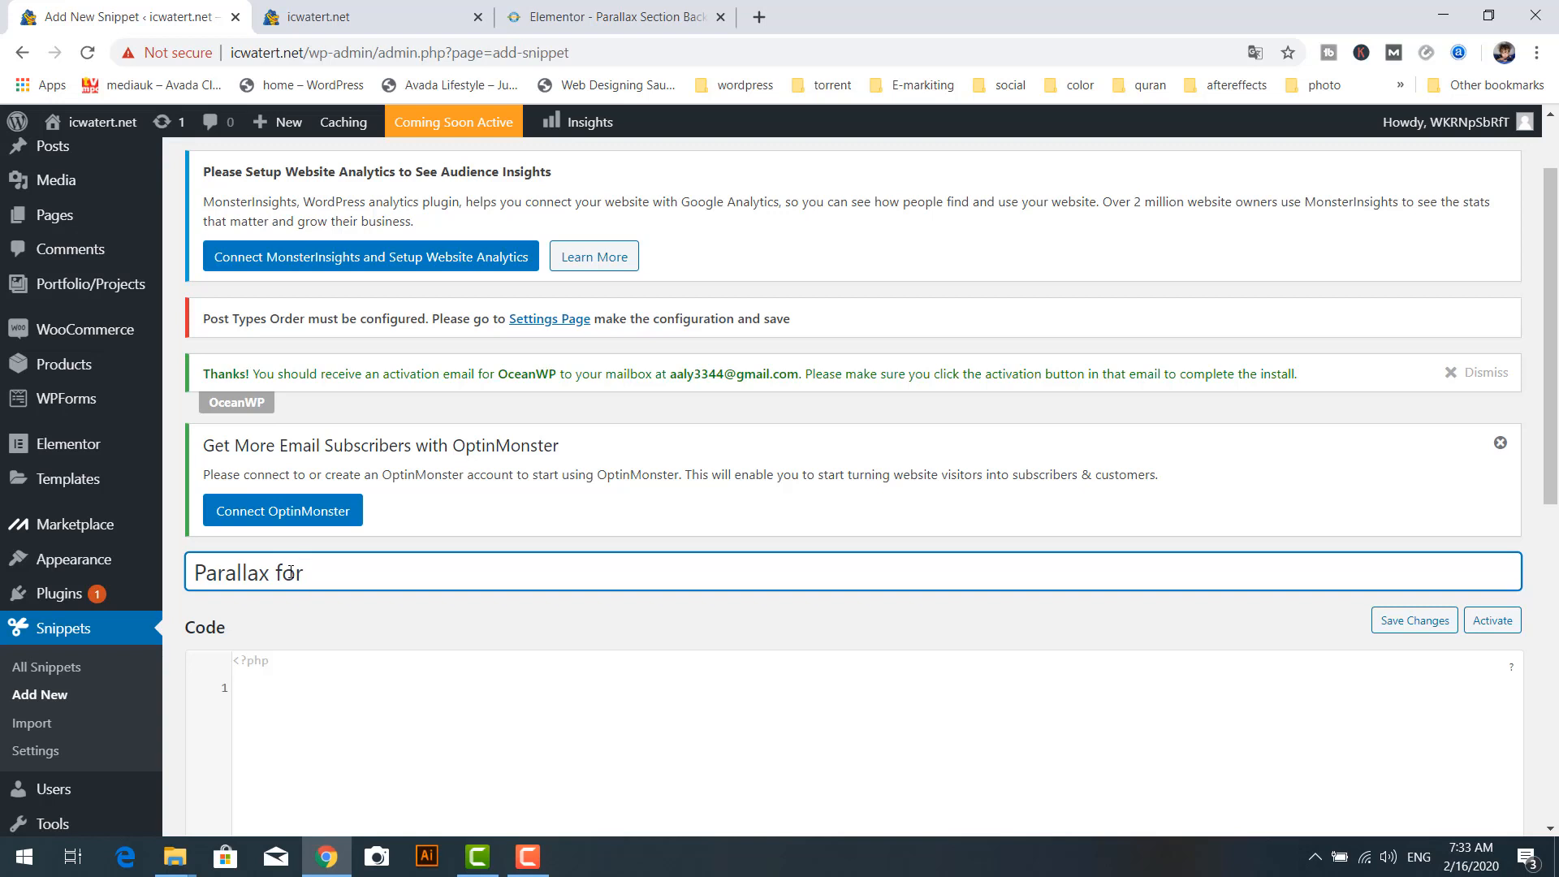
text(elementor)
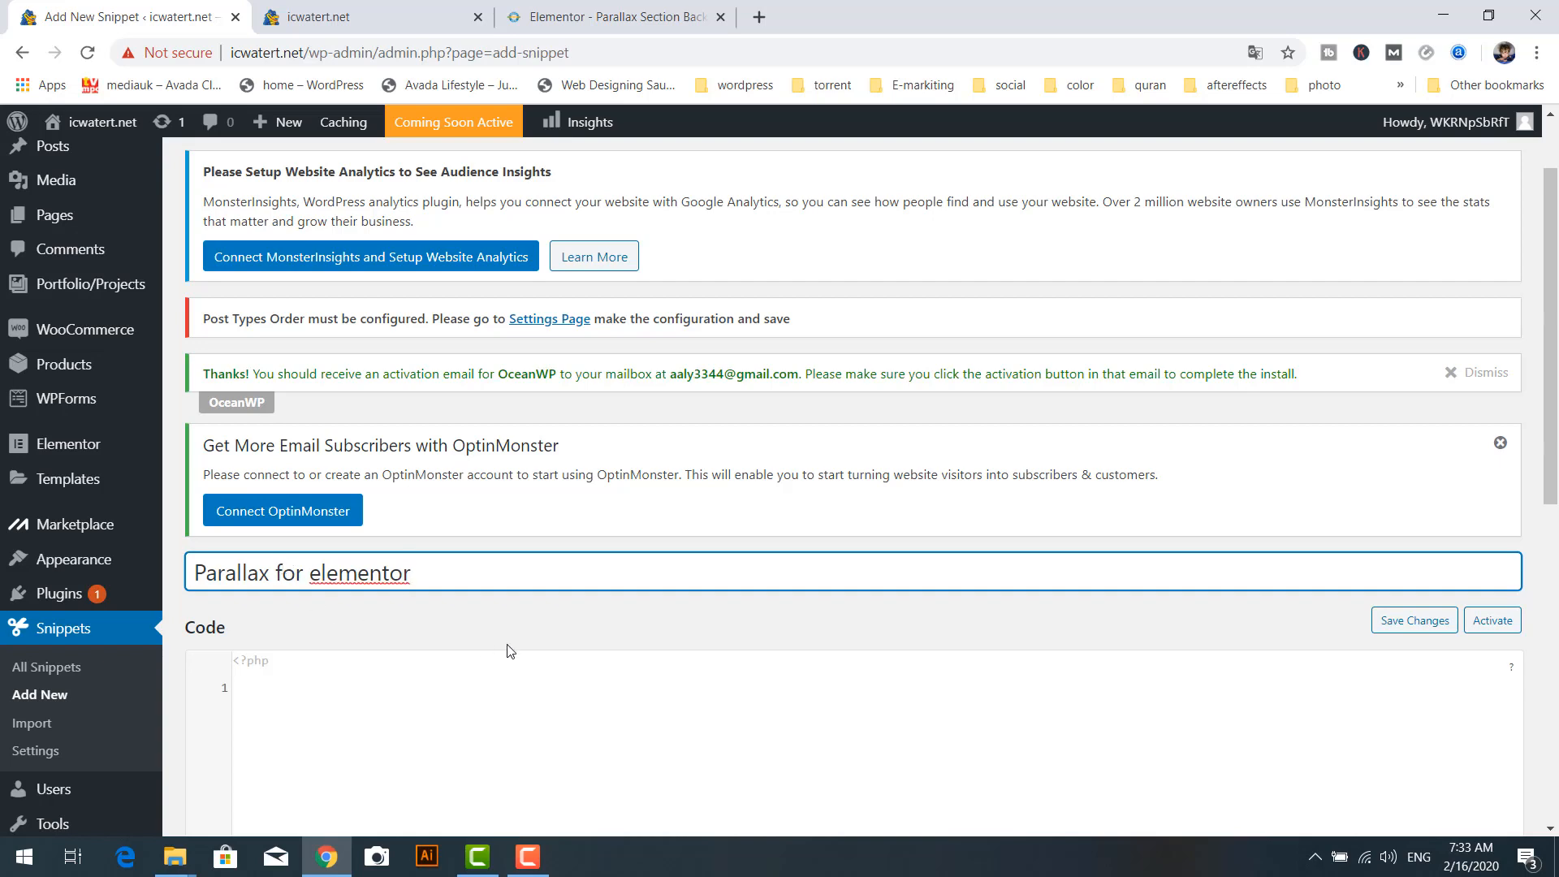
scroll(509, 651, down, 2)
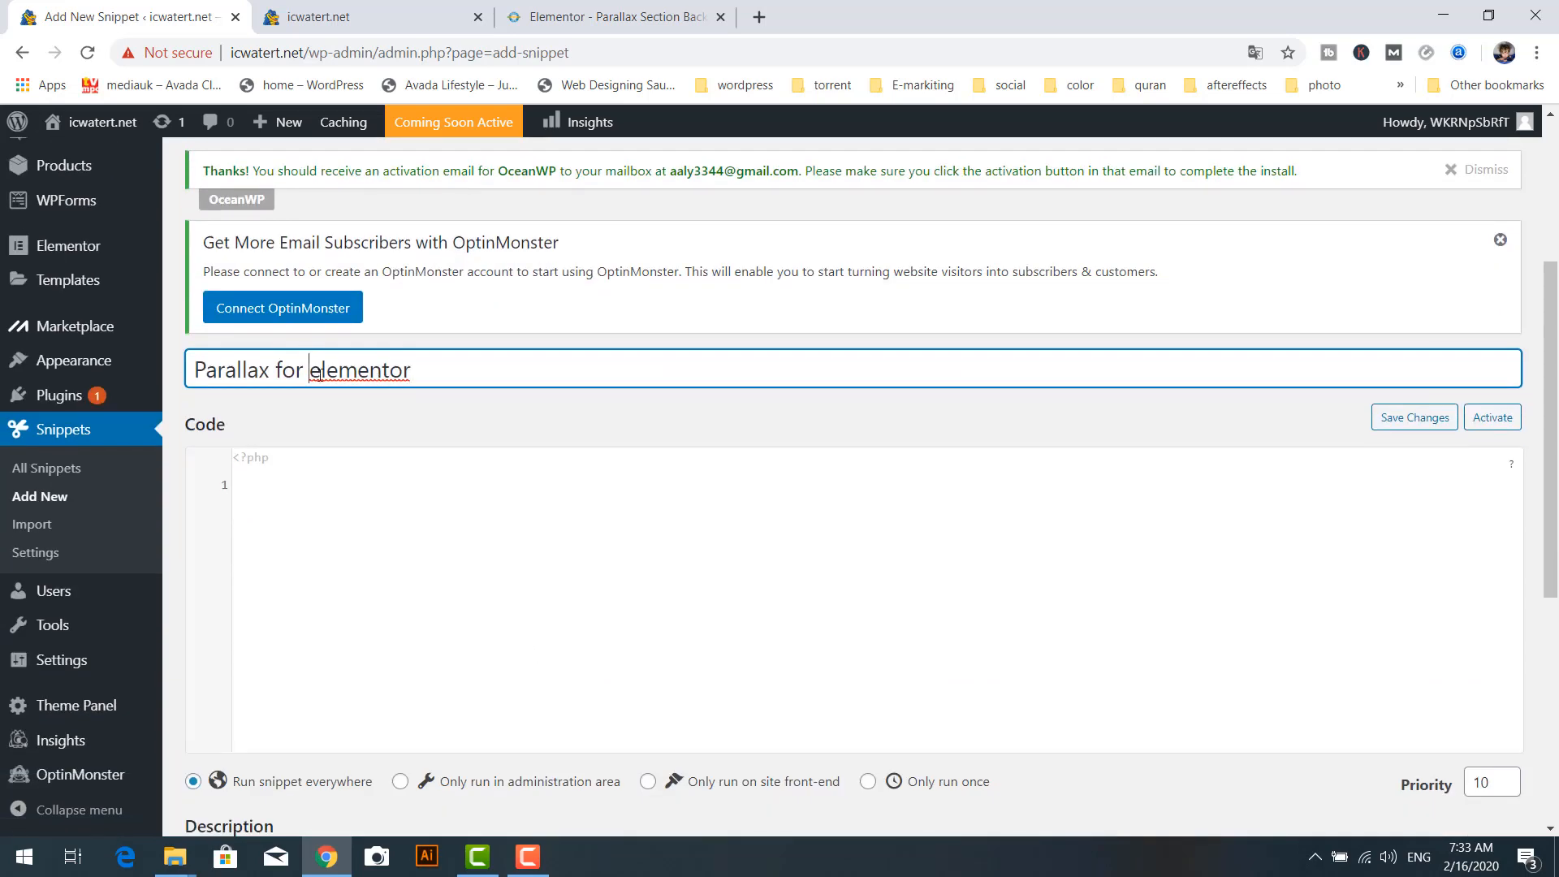
key(shift+Right)
text(E)
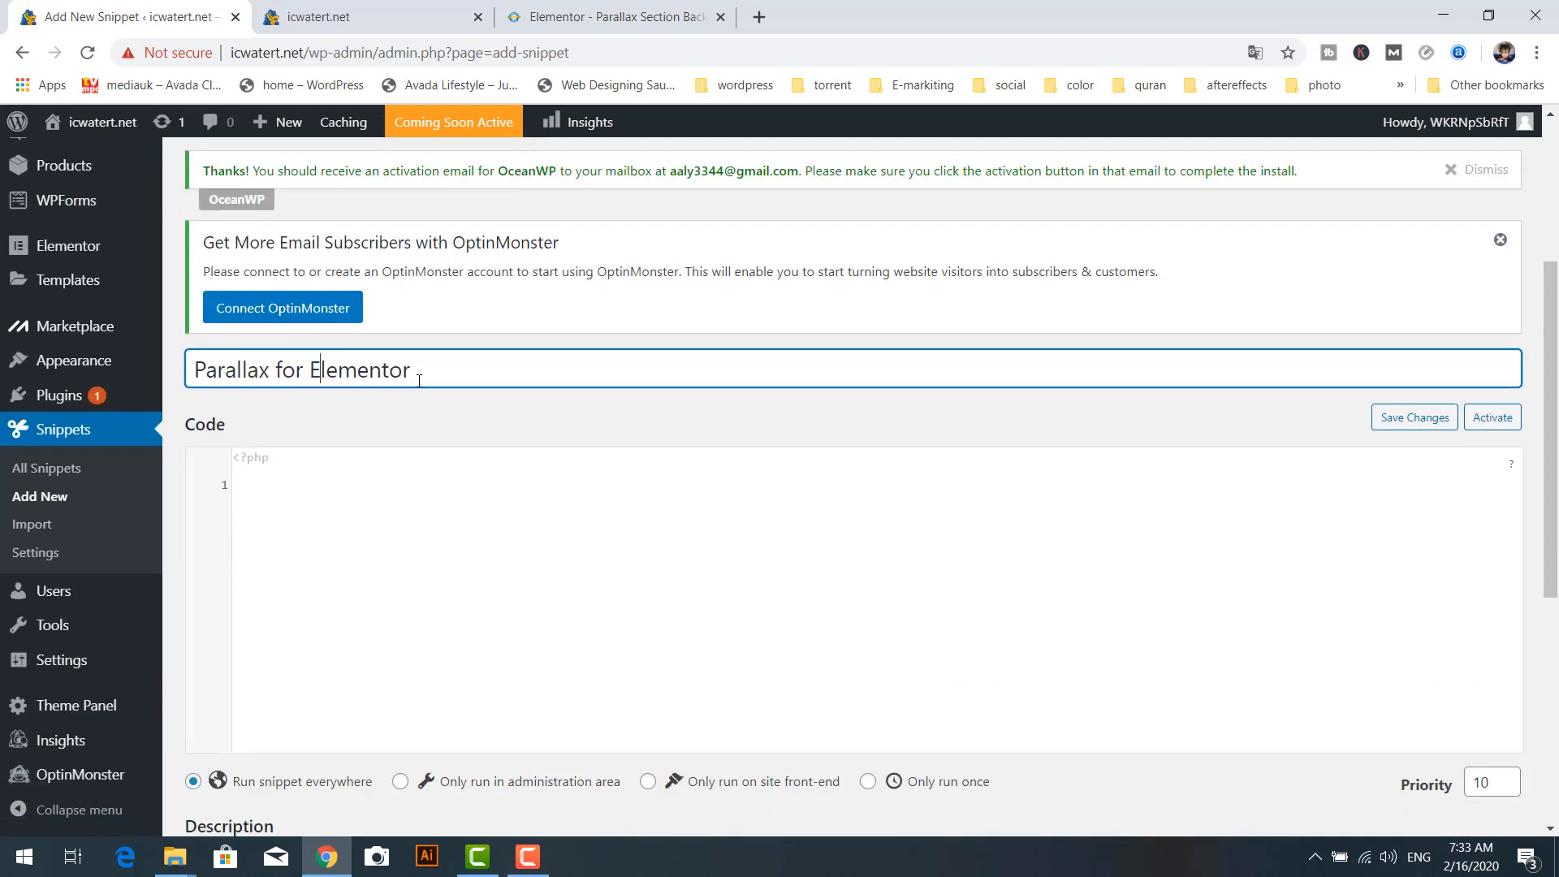
Copy the entire jquery_parallax code listing, lines 1 to 65, from the open Sniffle Valve tutorial page
click(578, 19)
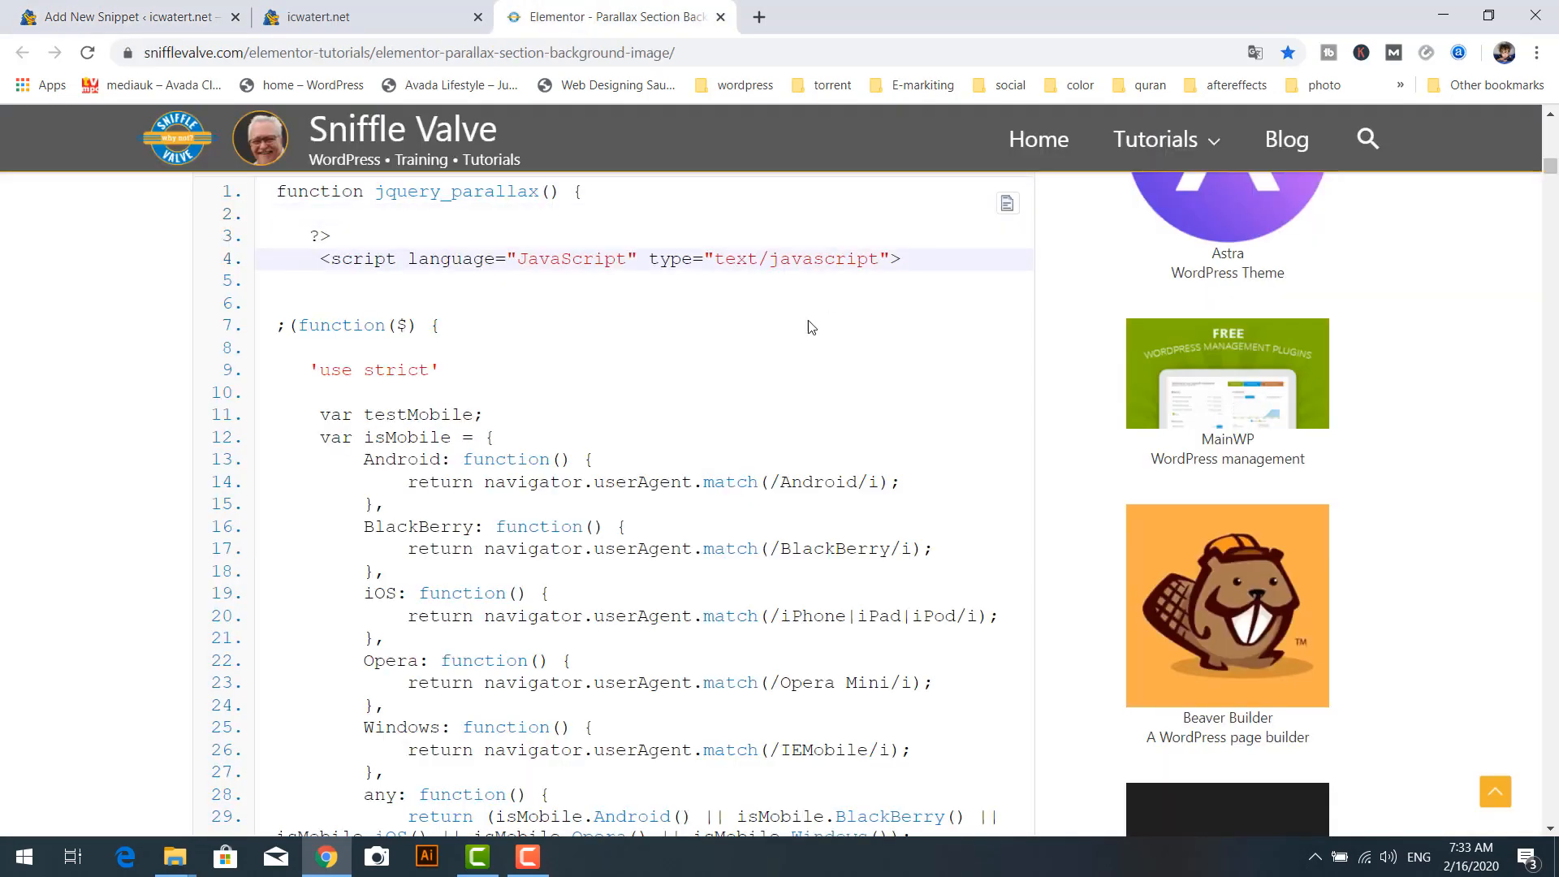
scroll(580, 367, up, 1)
scroll(580, 367, up, 1)
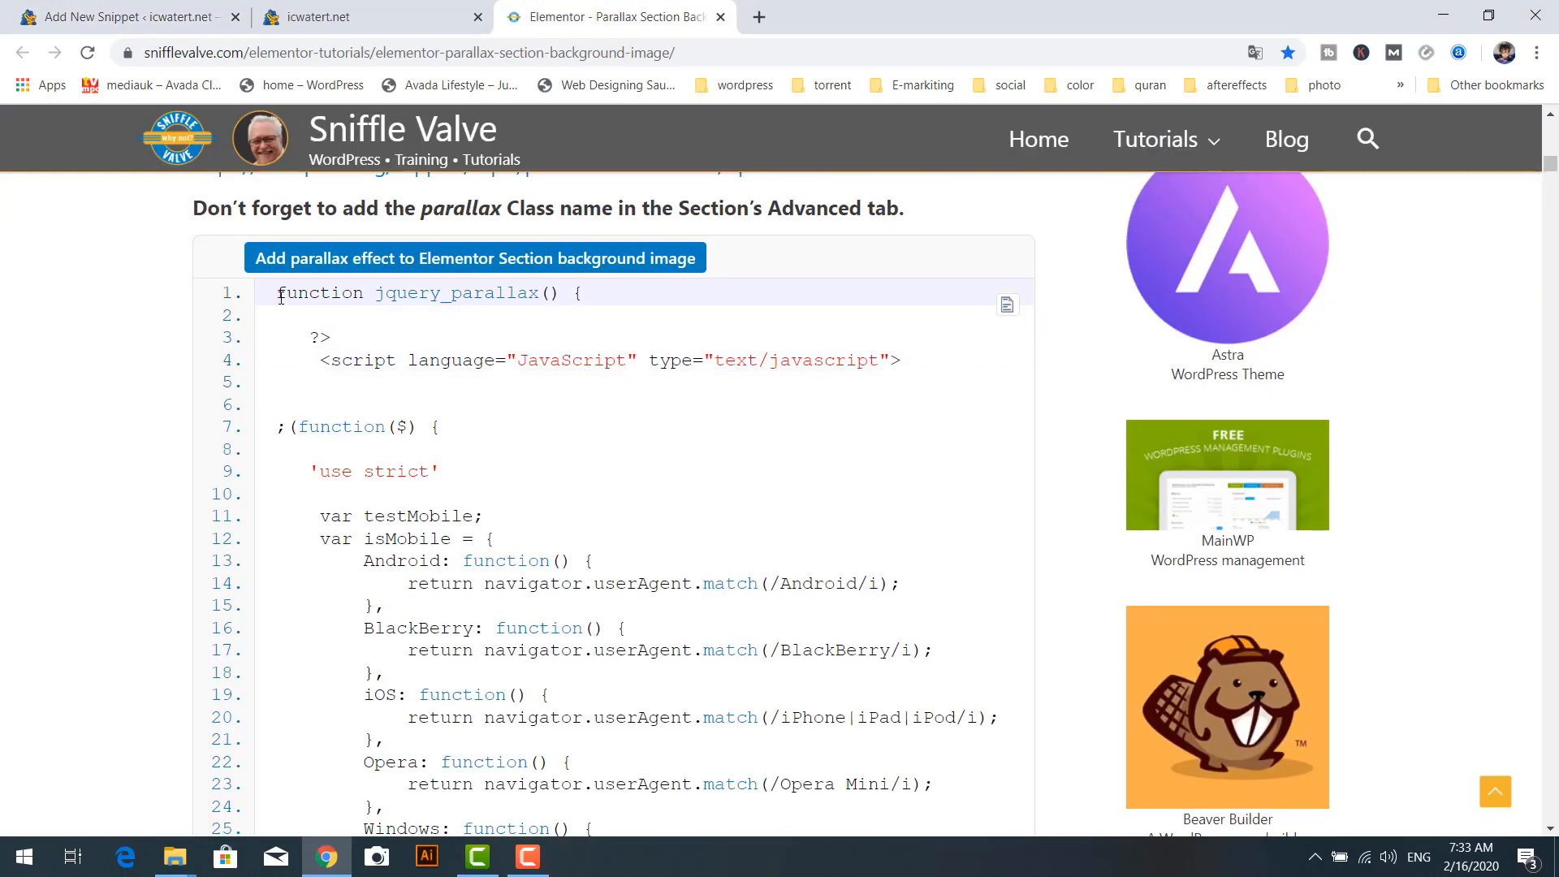
drag(281, 298, 445, 646)
scroll(384, 471, down, 5)
scroll(386, 477, down, 10)
scroll(398, 526, down, 1)
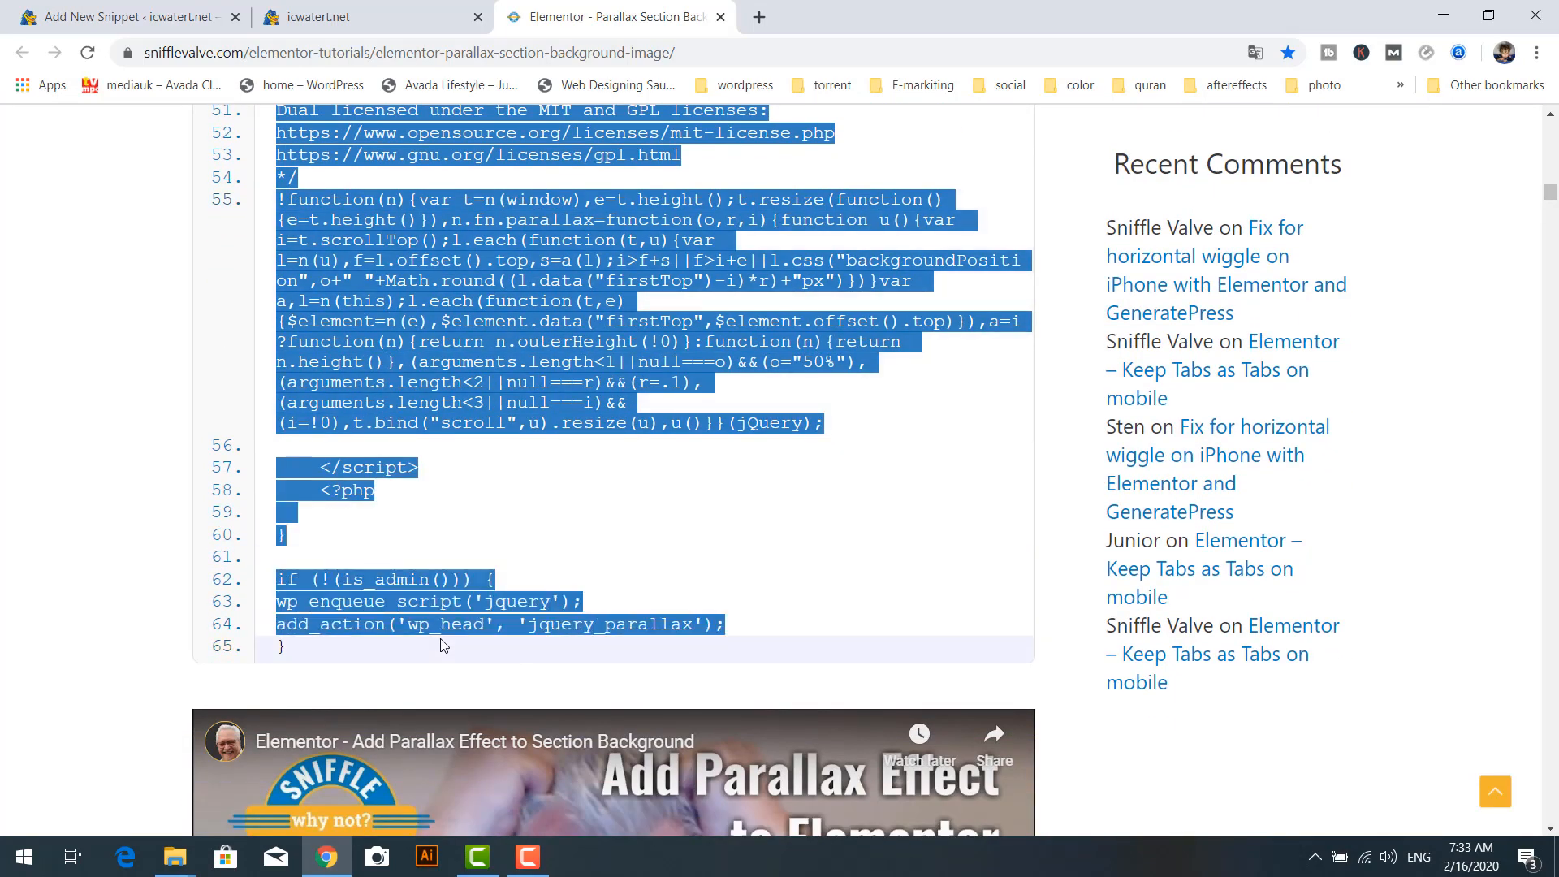
drag(301, 656, 302, 656)
right_click(485, 336)
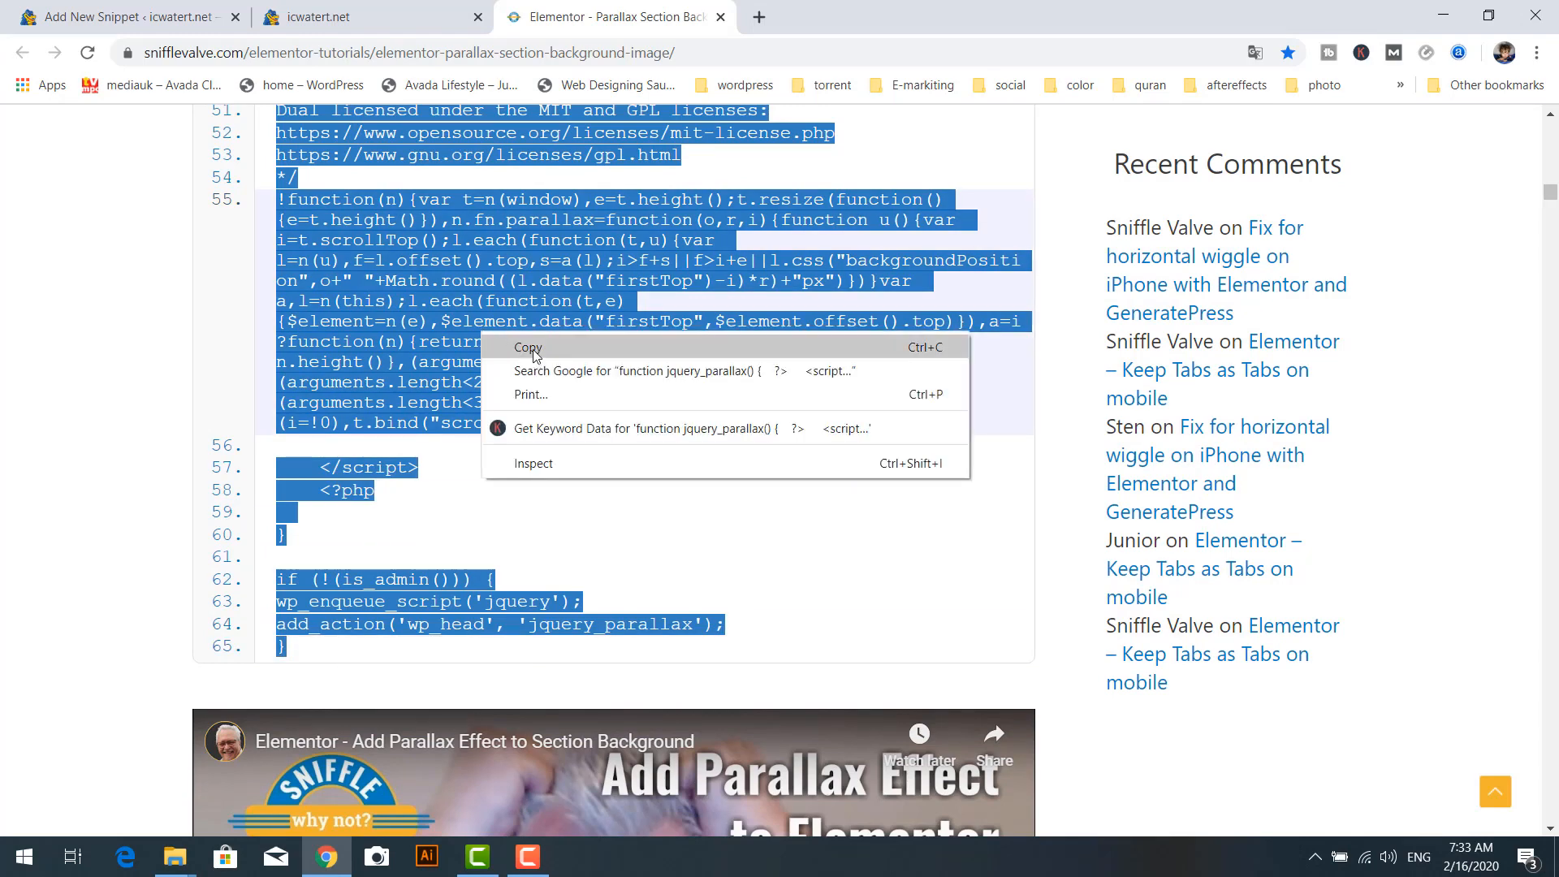
click(527, 347)
Return to the new snippet and paste the copied parallax code into its empty code editor
click(319, 18)
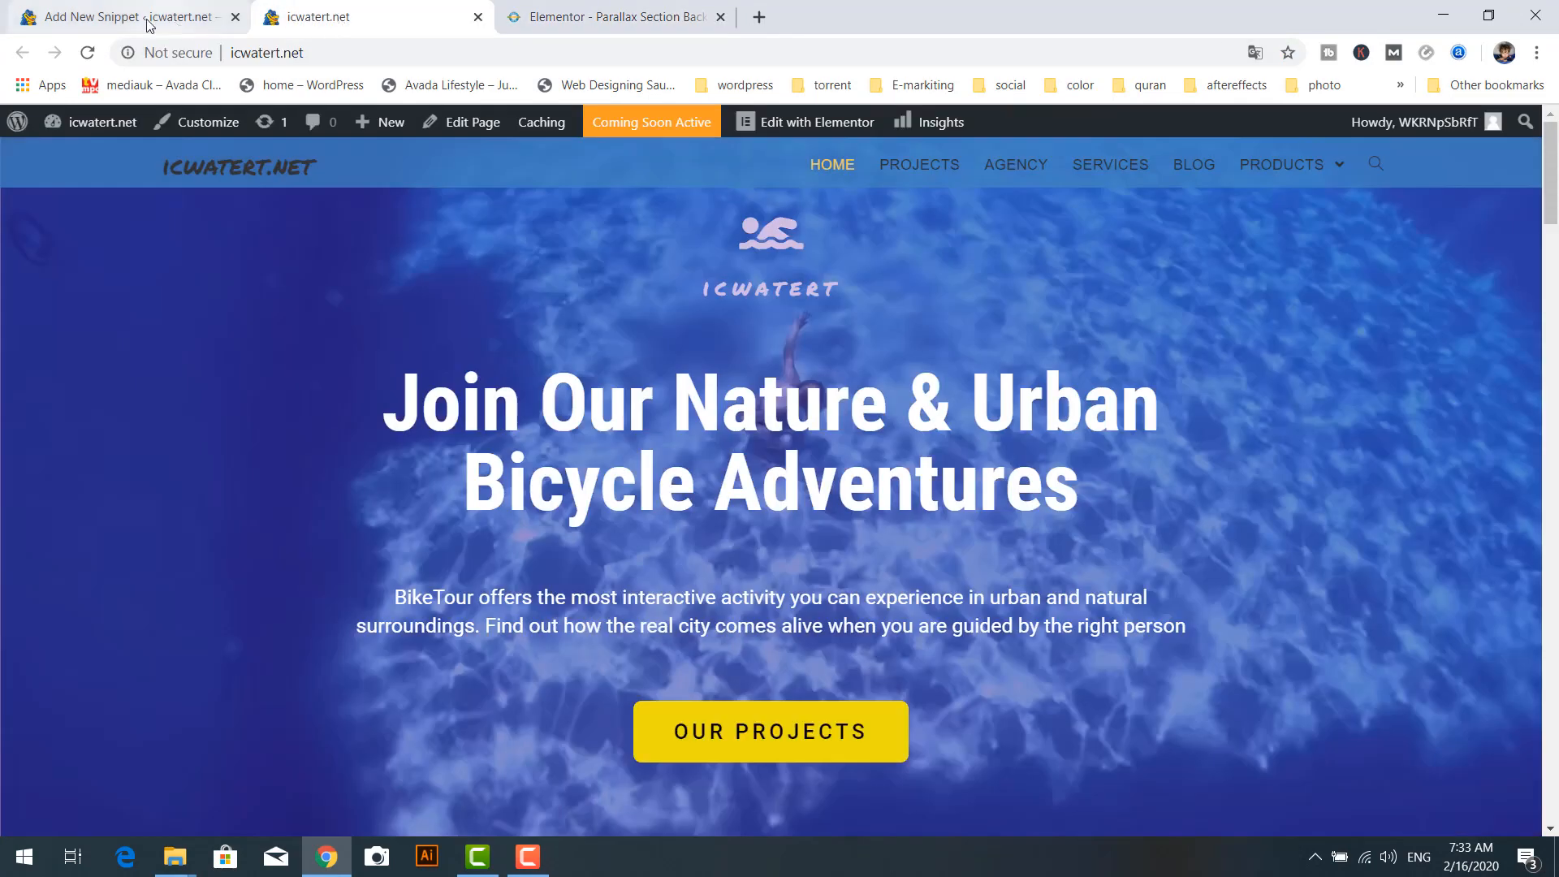
click(148, 18)
click(254, 472)
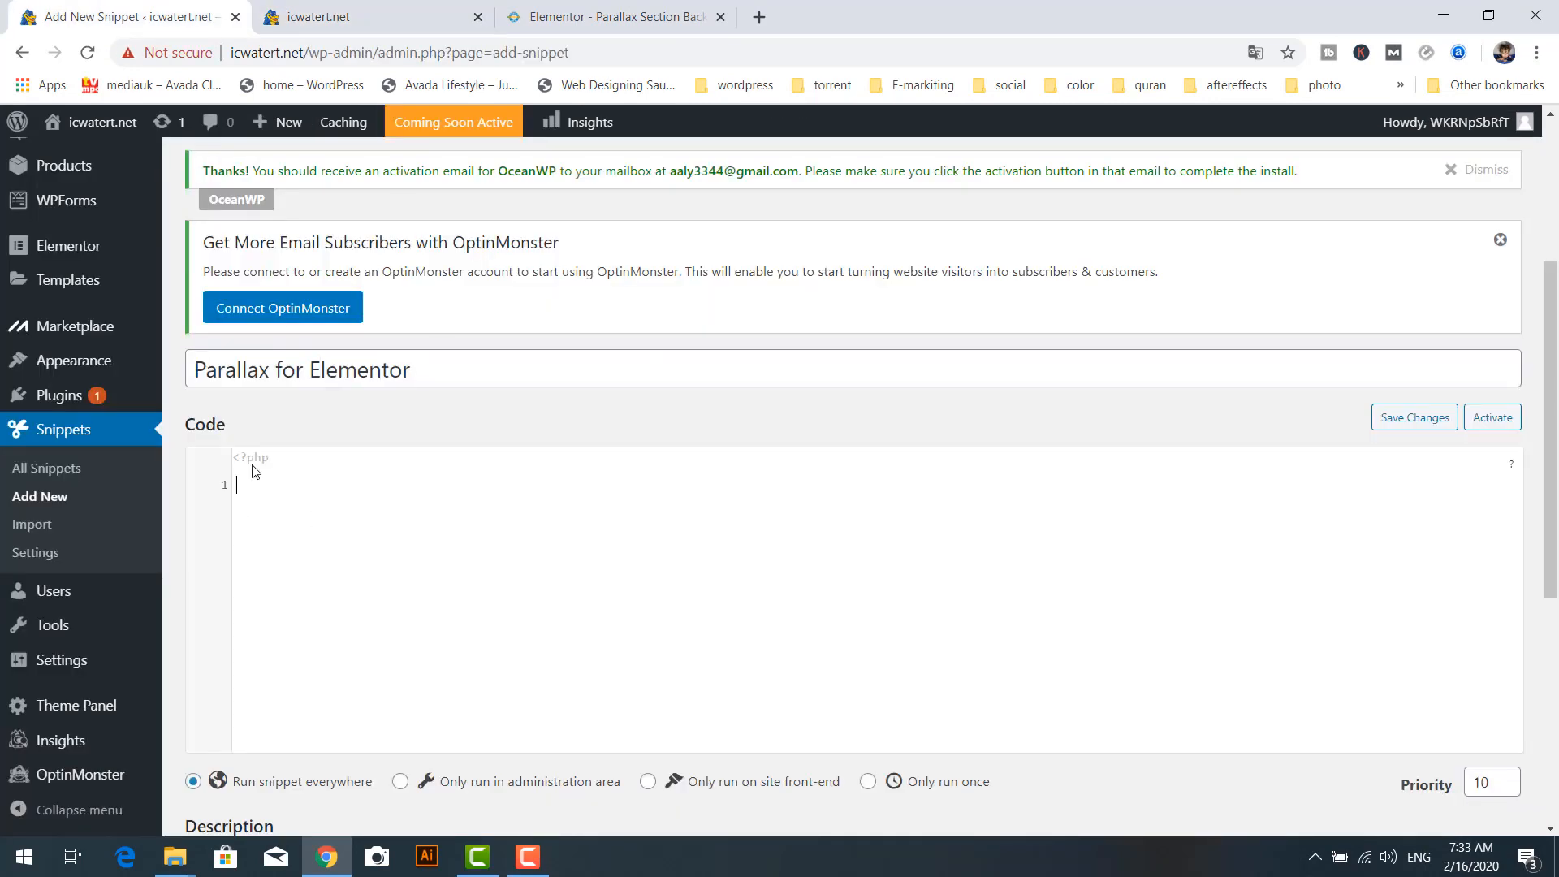
right_click(246, 486)
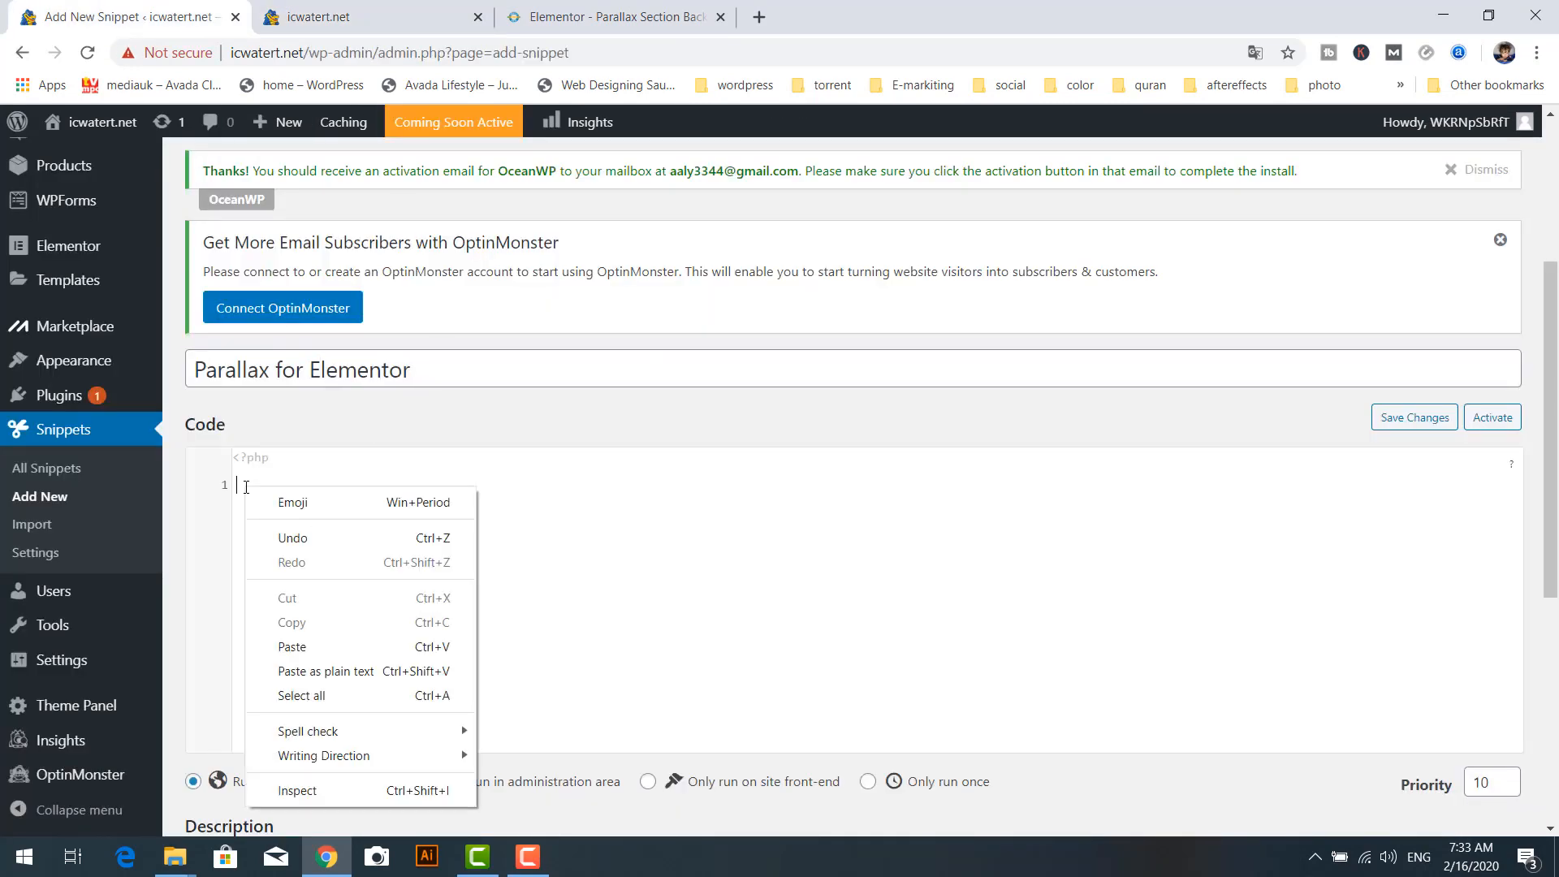
click(317, 647)
Review the pasted parallax code, then save and activate the snippet
scroll(682, 462, up, 5)
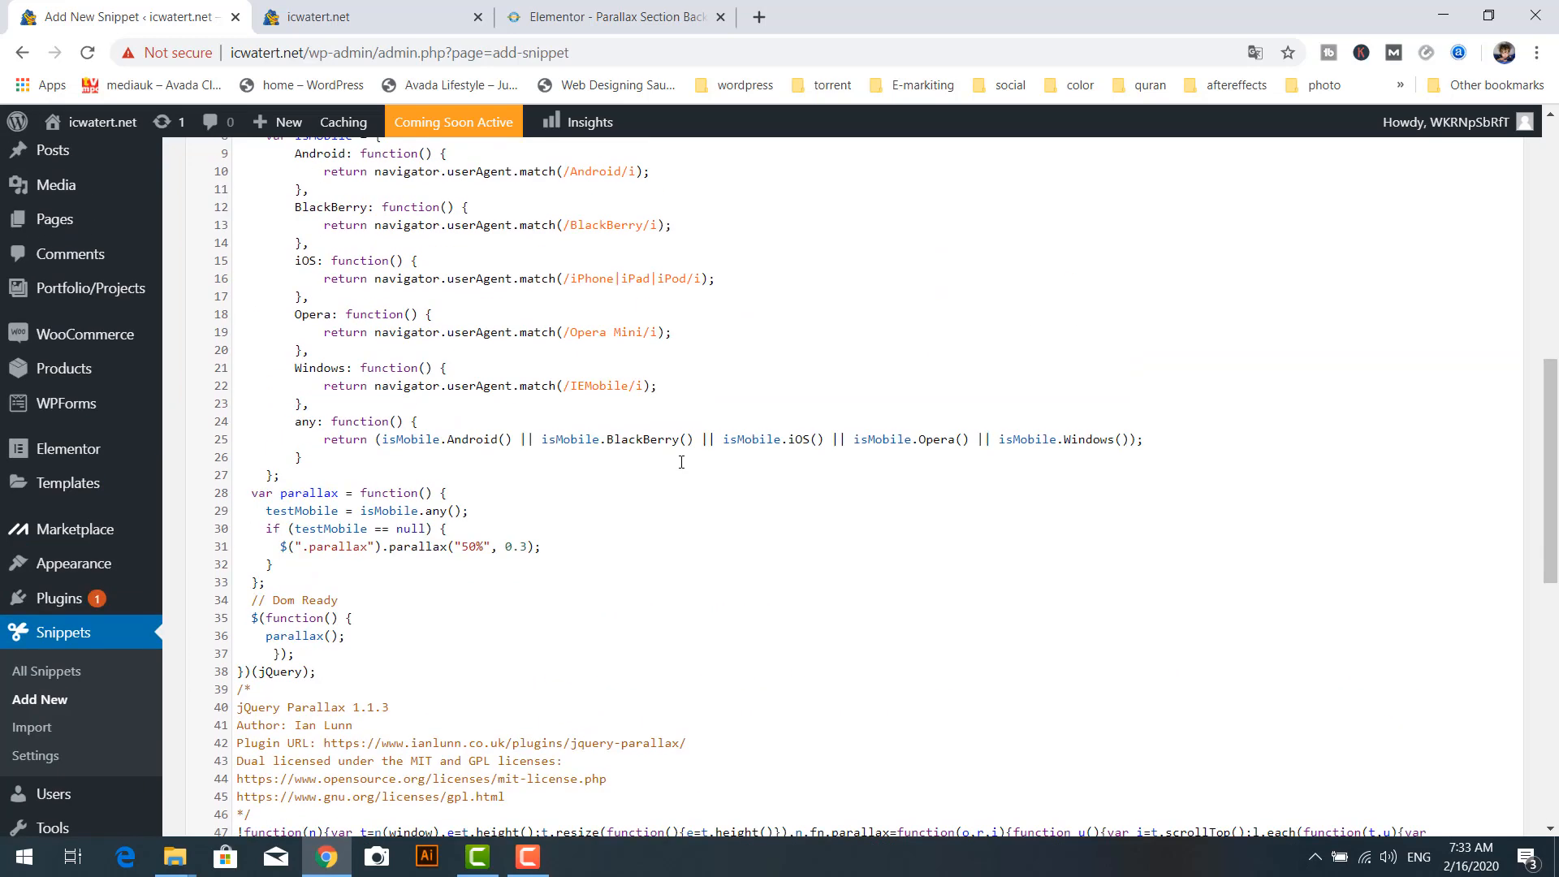
scroll(682, 459, down, 10)
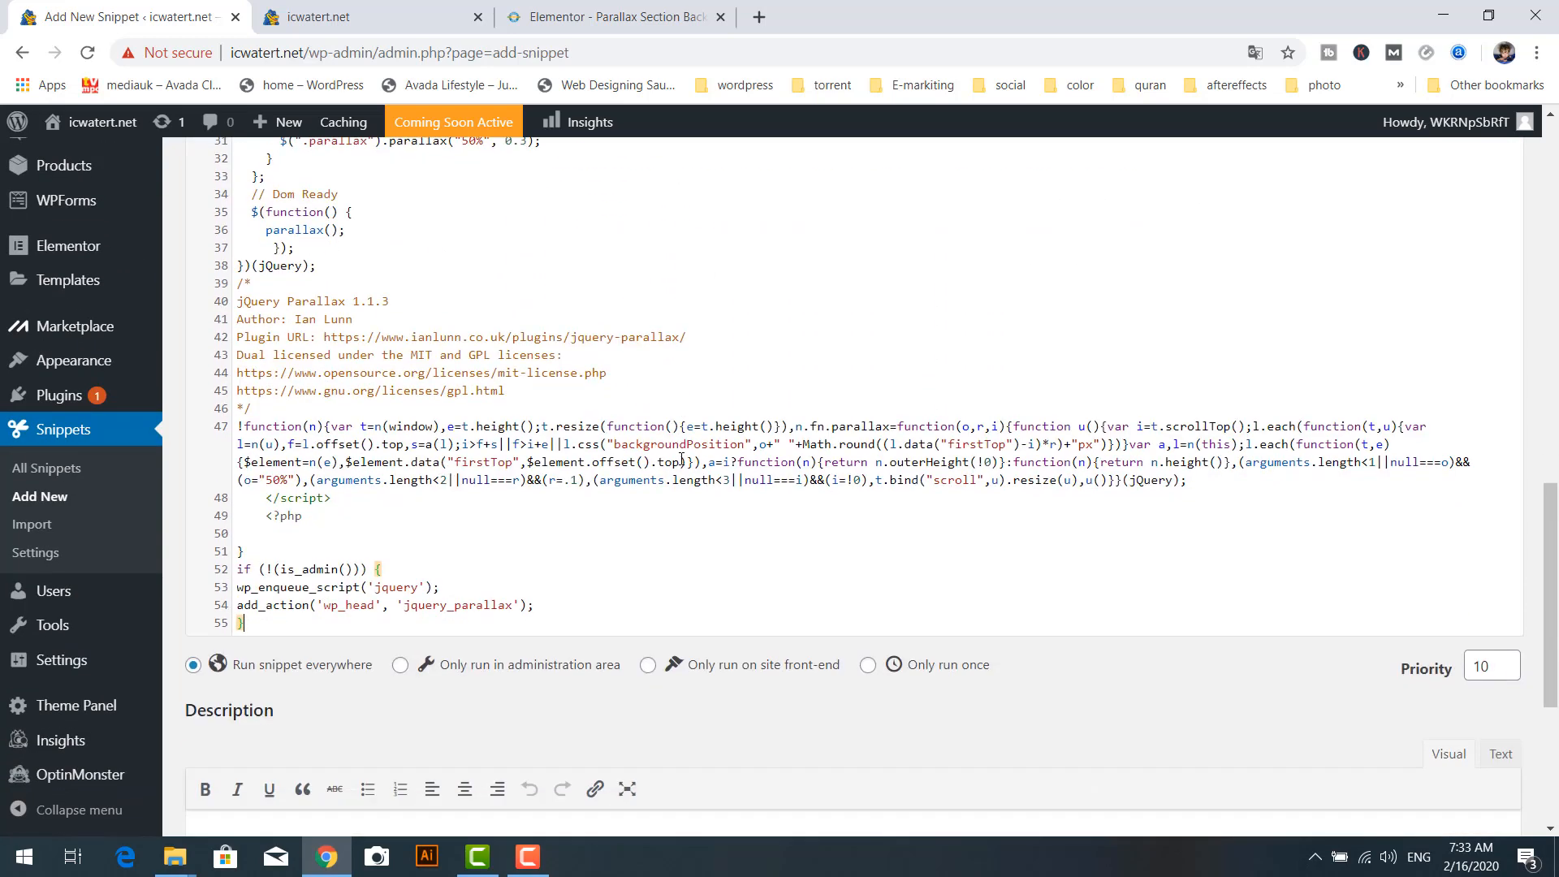
scroll(680, 459, down, 2)
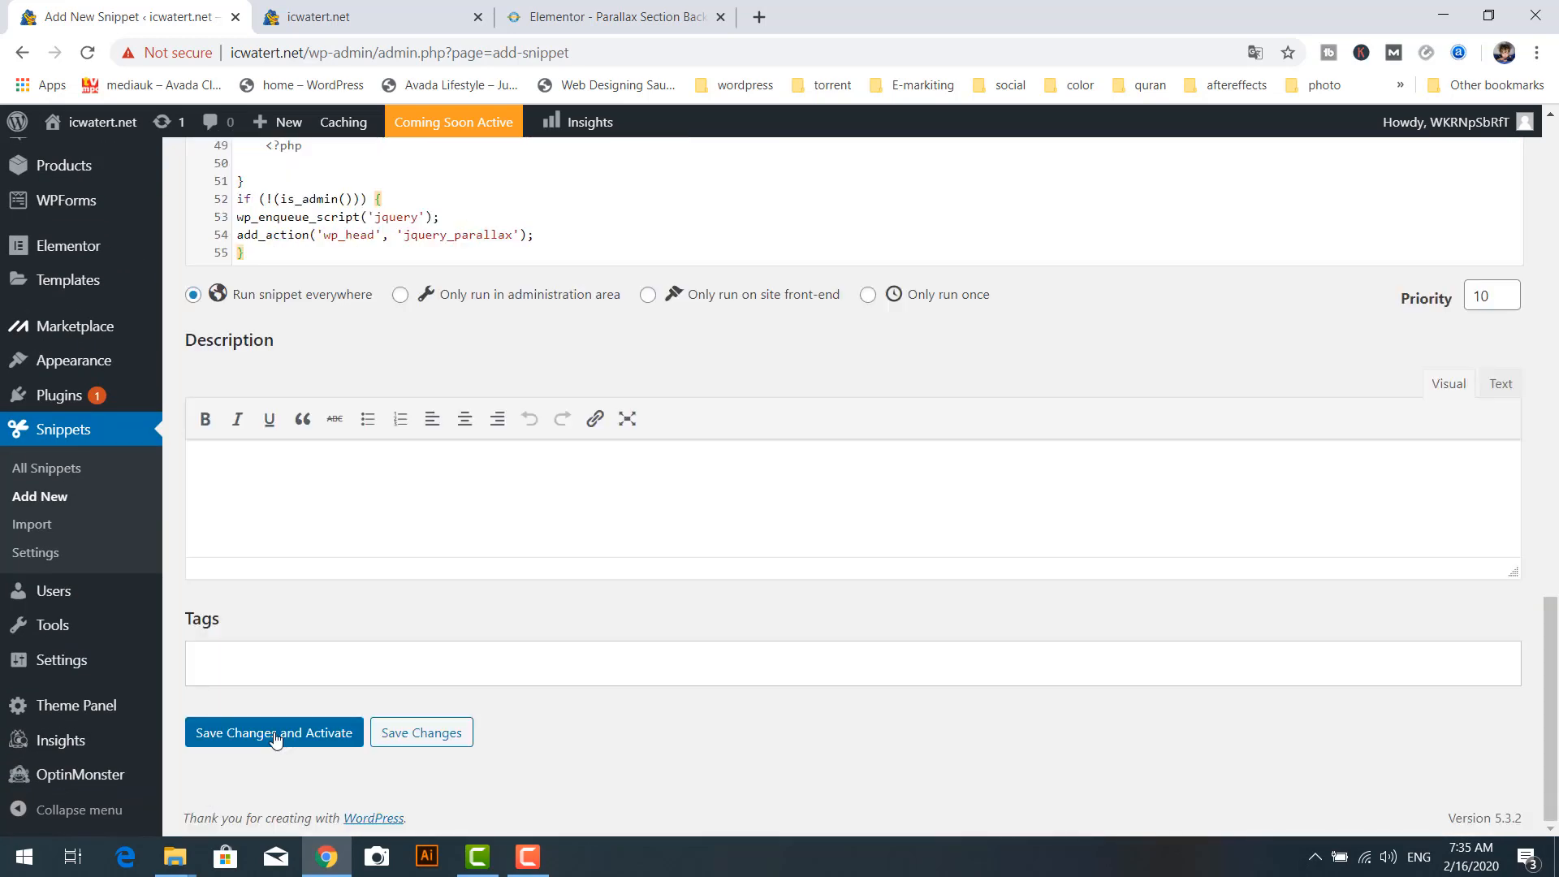
click(276, 736)
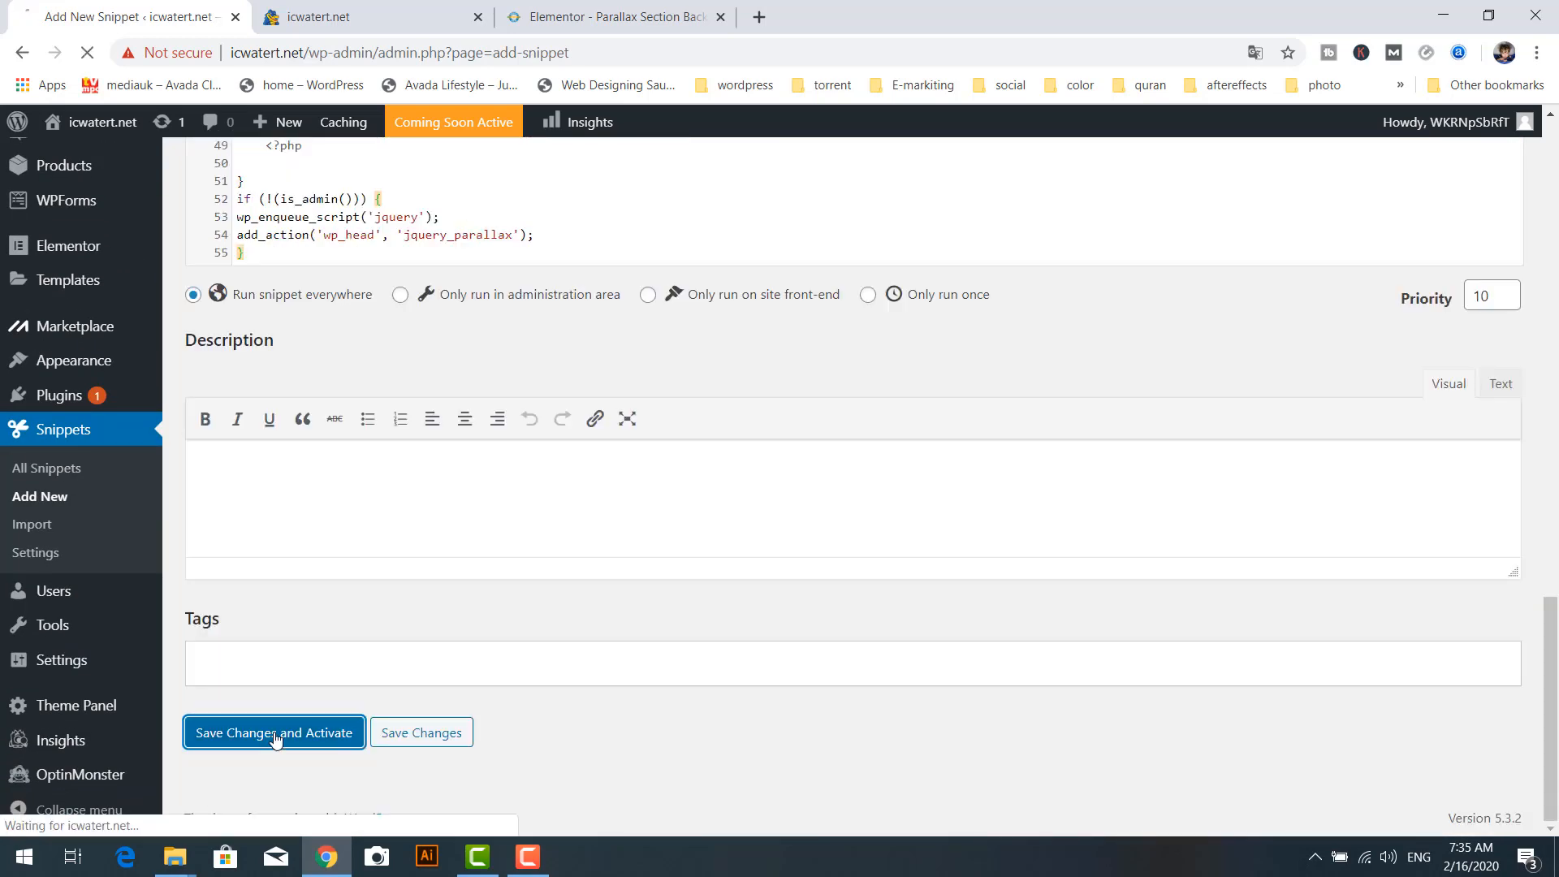
Open the icwatert.net home page for editing with Elementor and add a single-column section below the image carousel
click(318, 16)
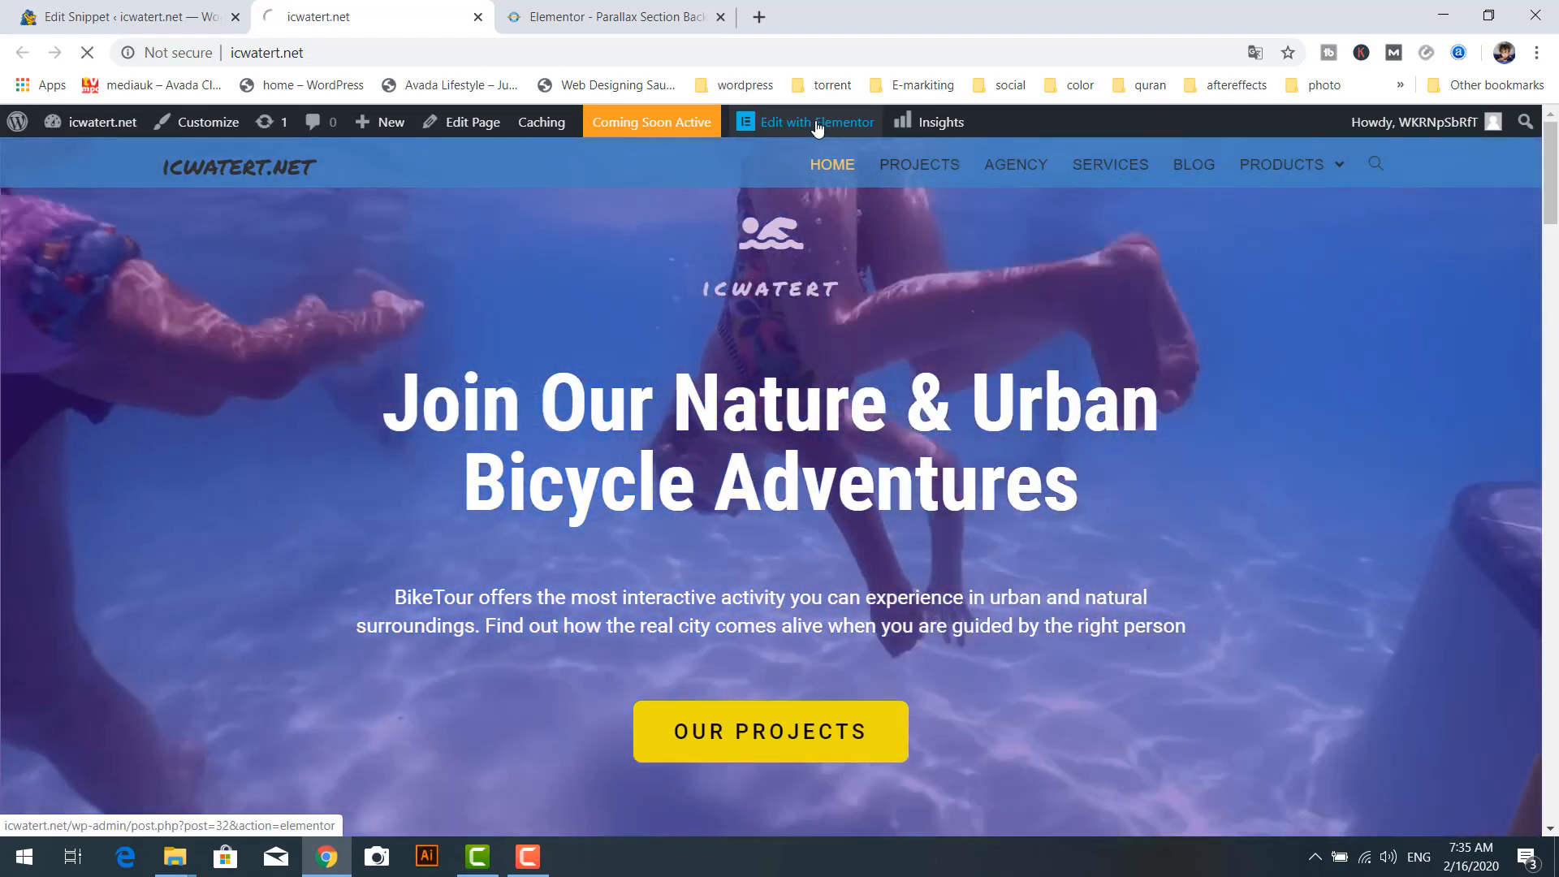
click(817, 124)
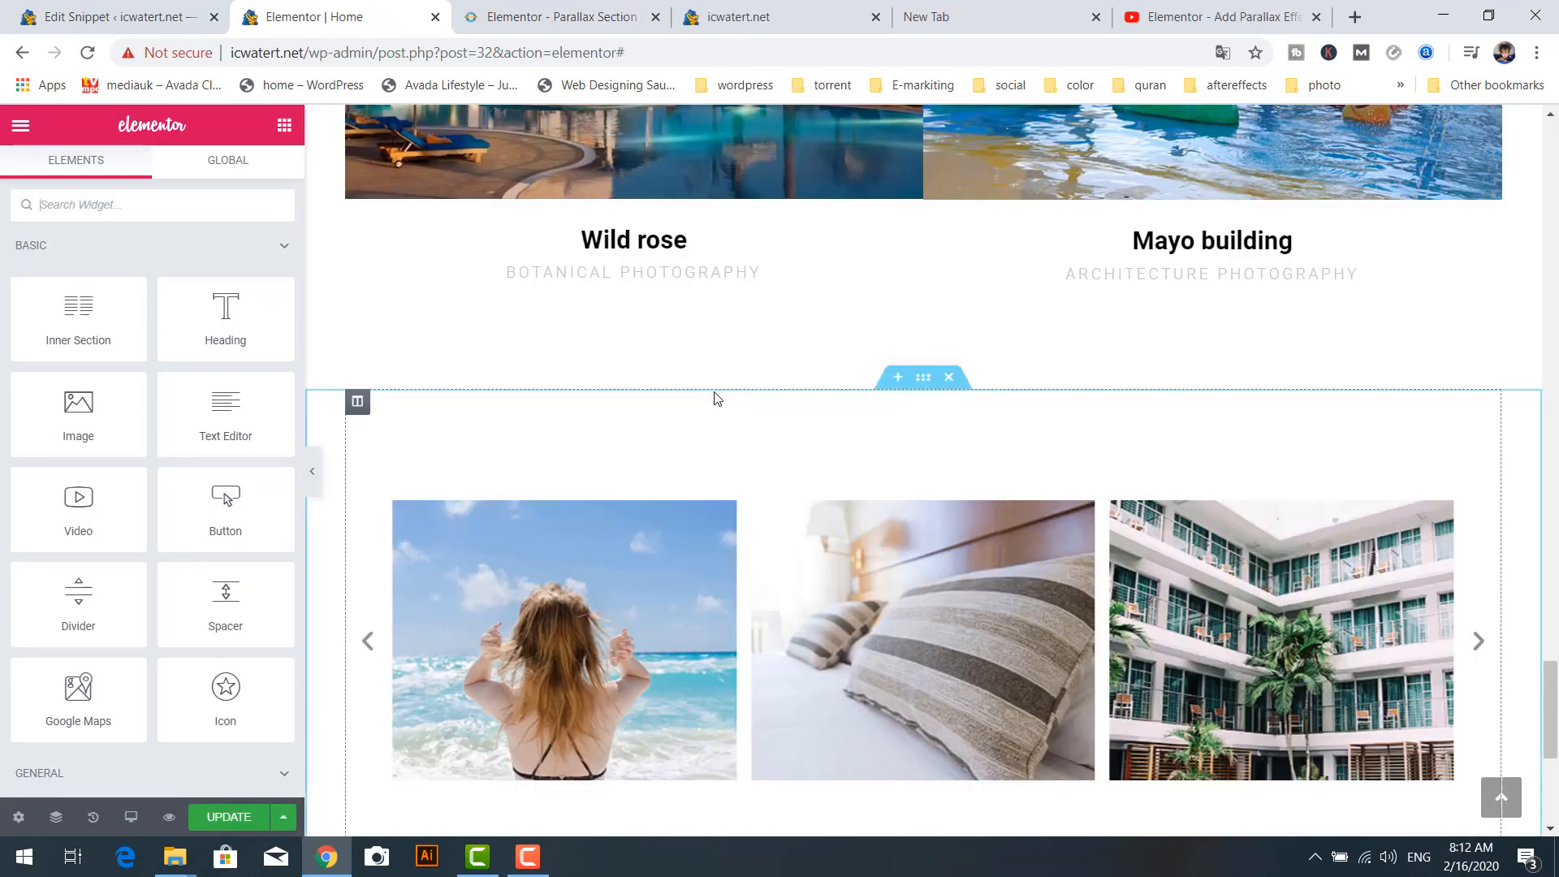
scroll(1060, 627, down, 5)
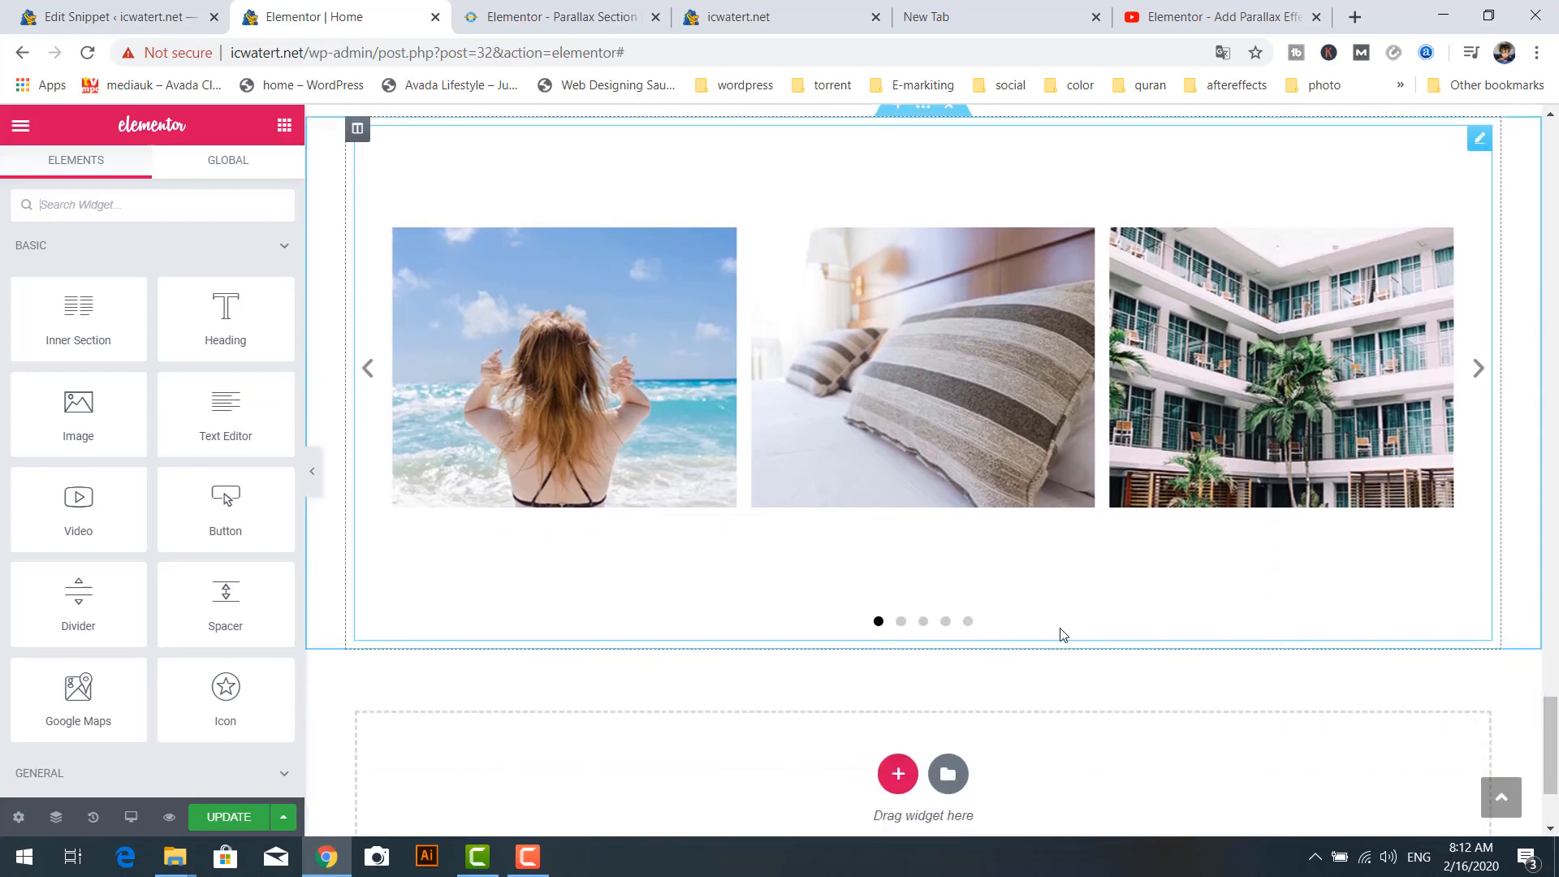
click(896, 578)
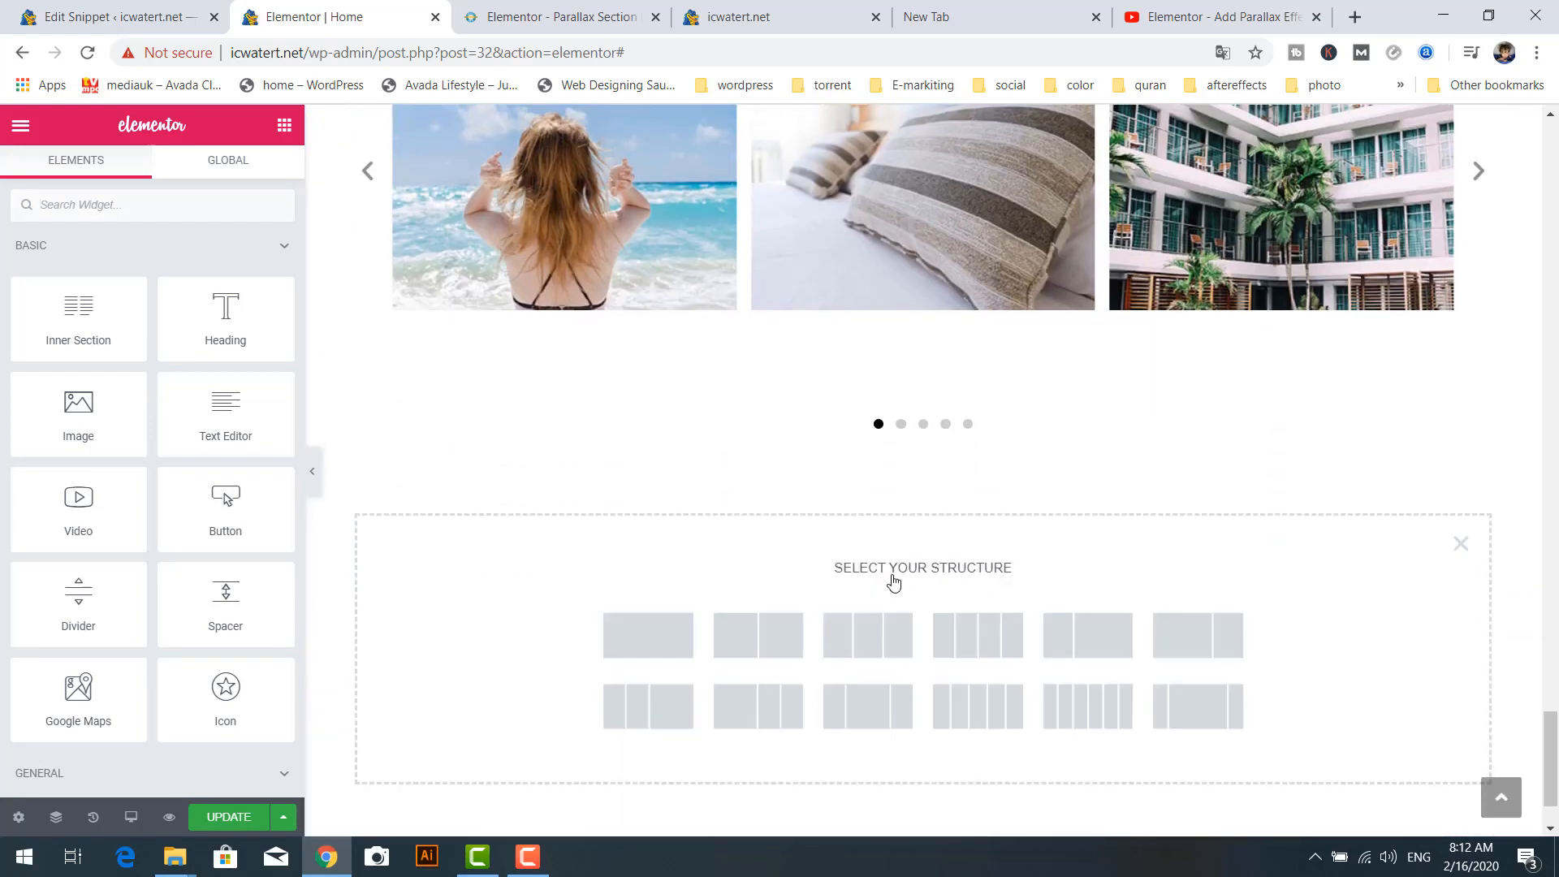
click(658, 635)
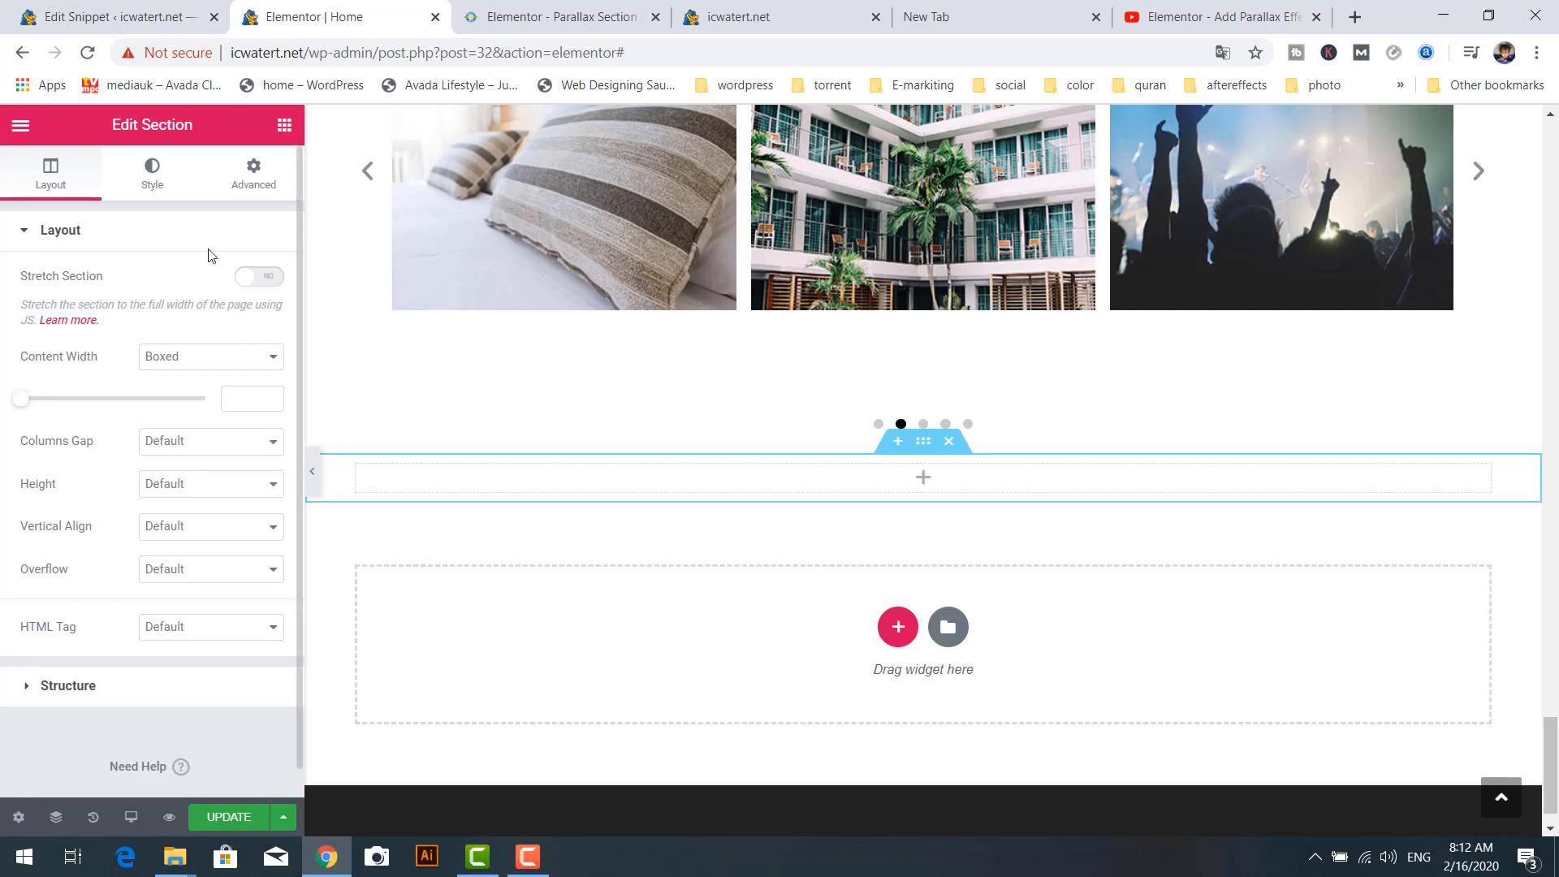
Give the new section a Classic background using the image rix-2.jpg from the media library
click(156, 187)
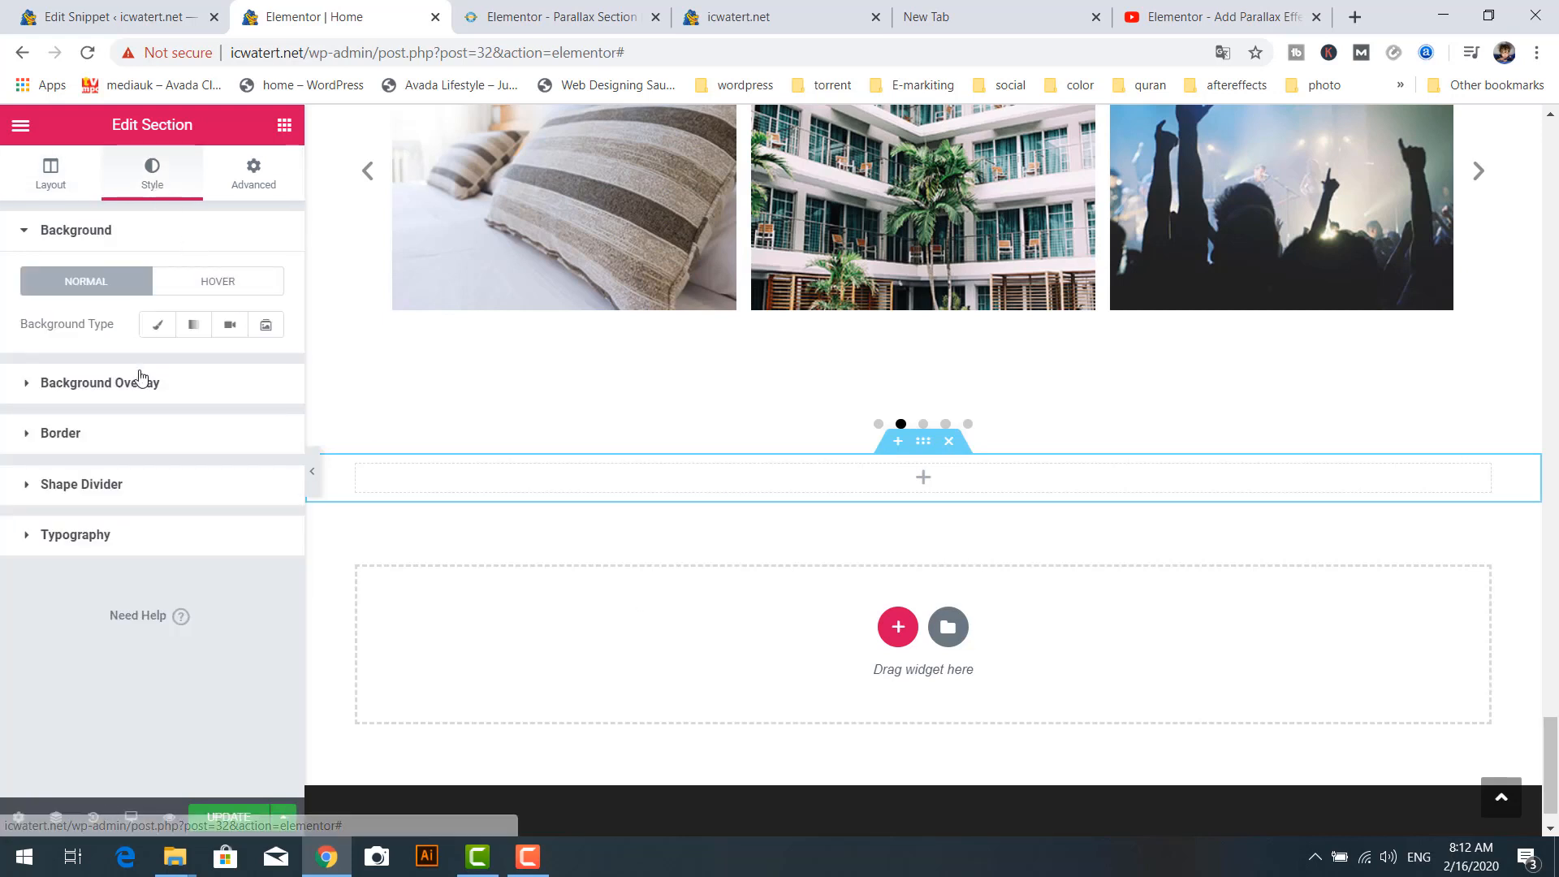
click(157, 327)
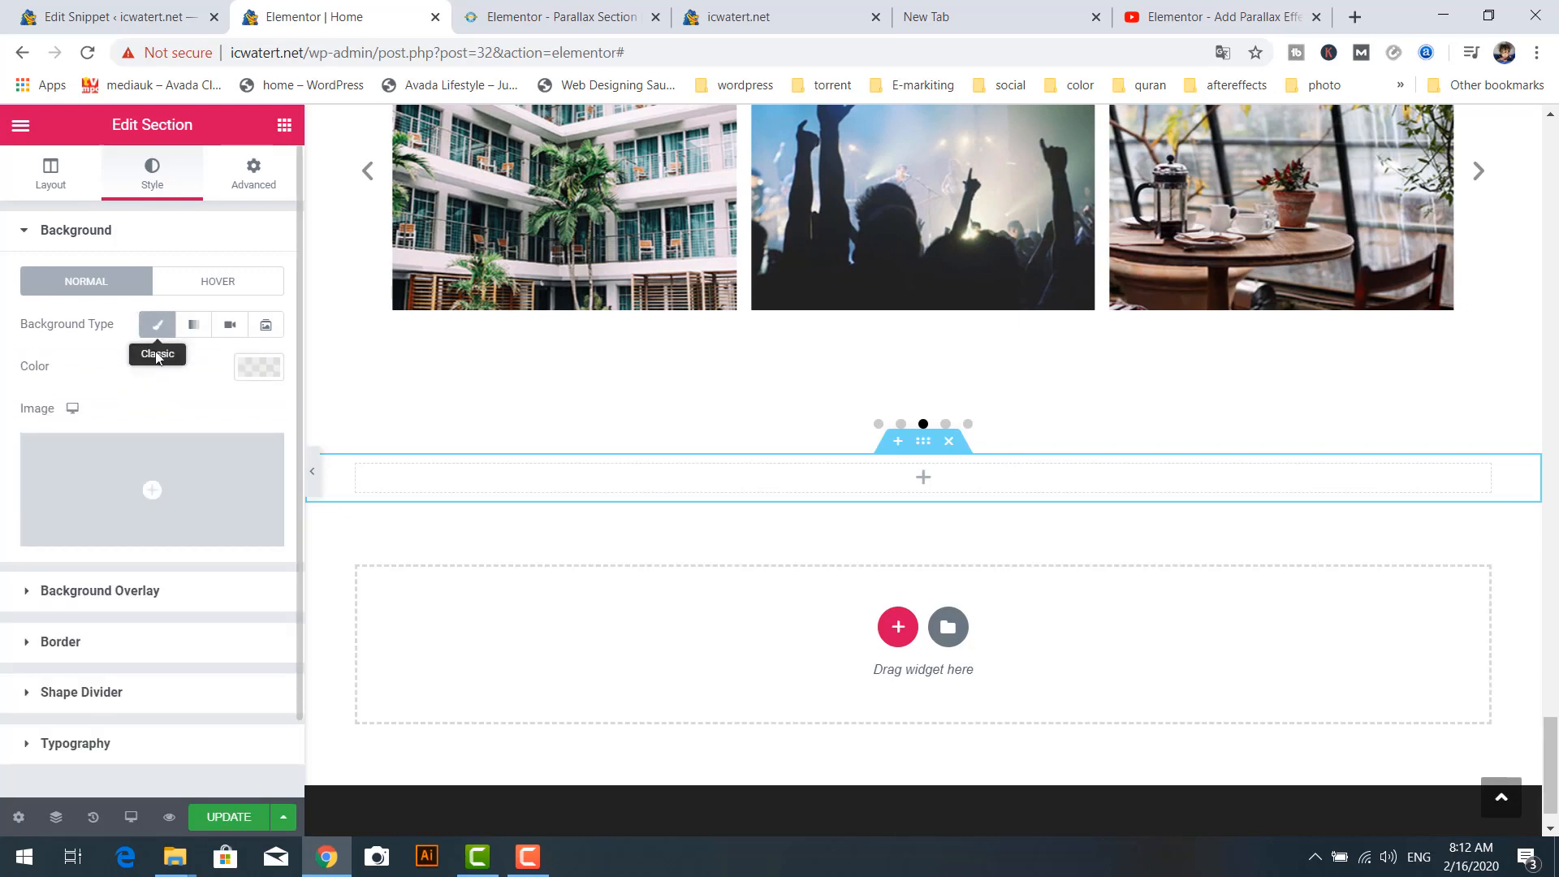
click(153, 497)
scroll(609, 504, down, 8)
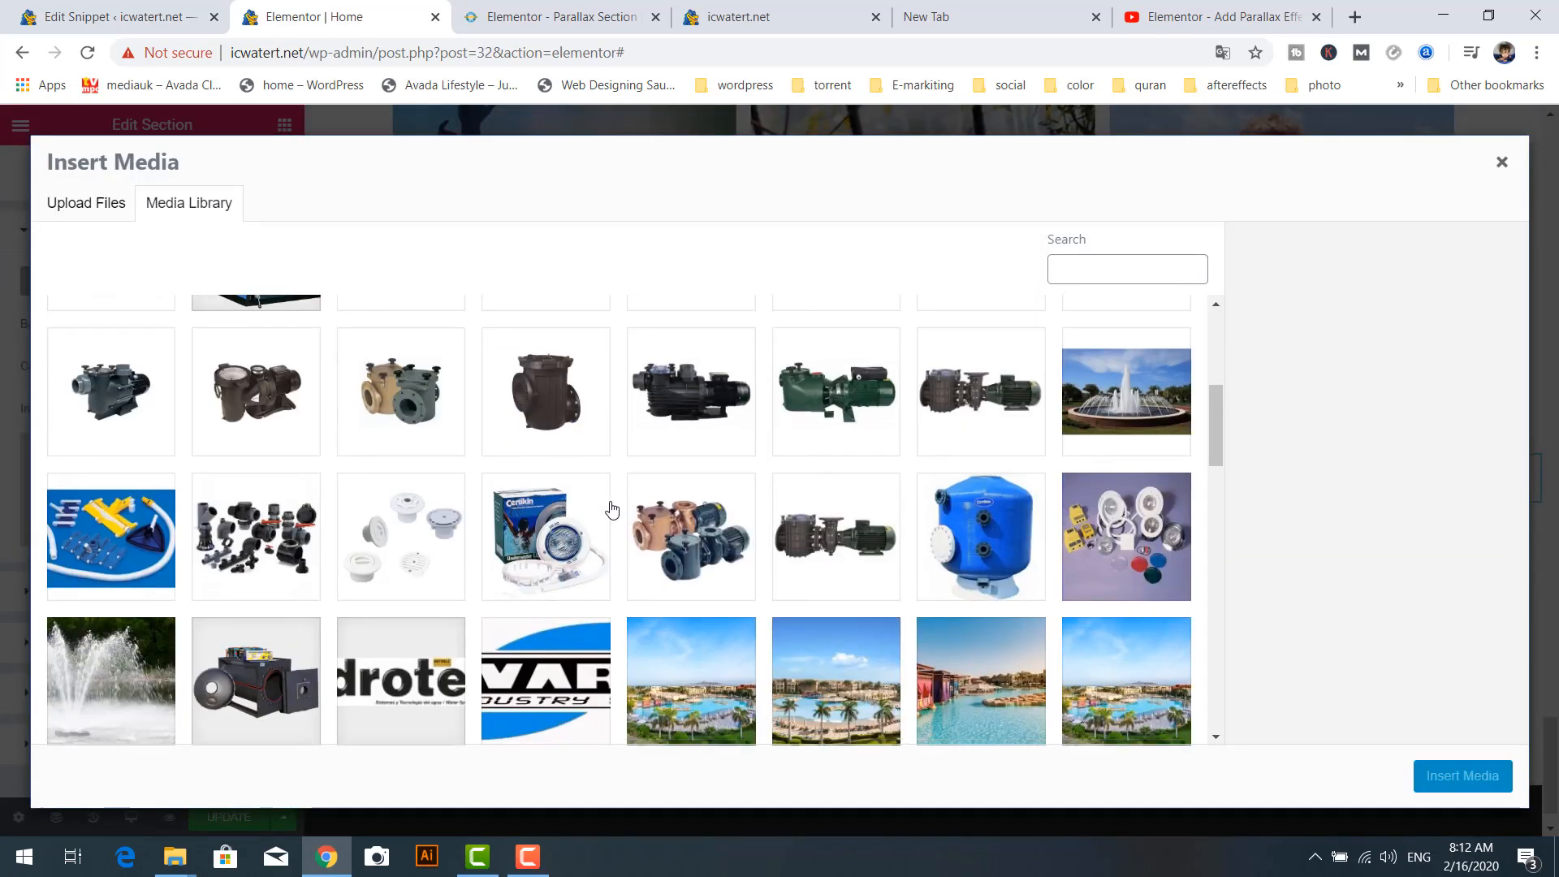
scroll(1124, 507, up, 1)
click(1124, 507)
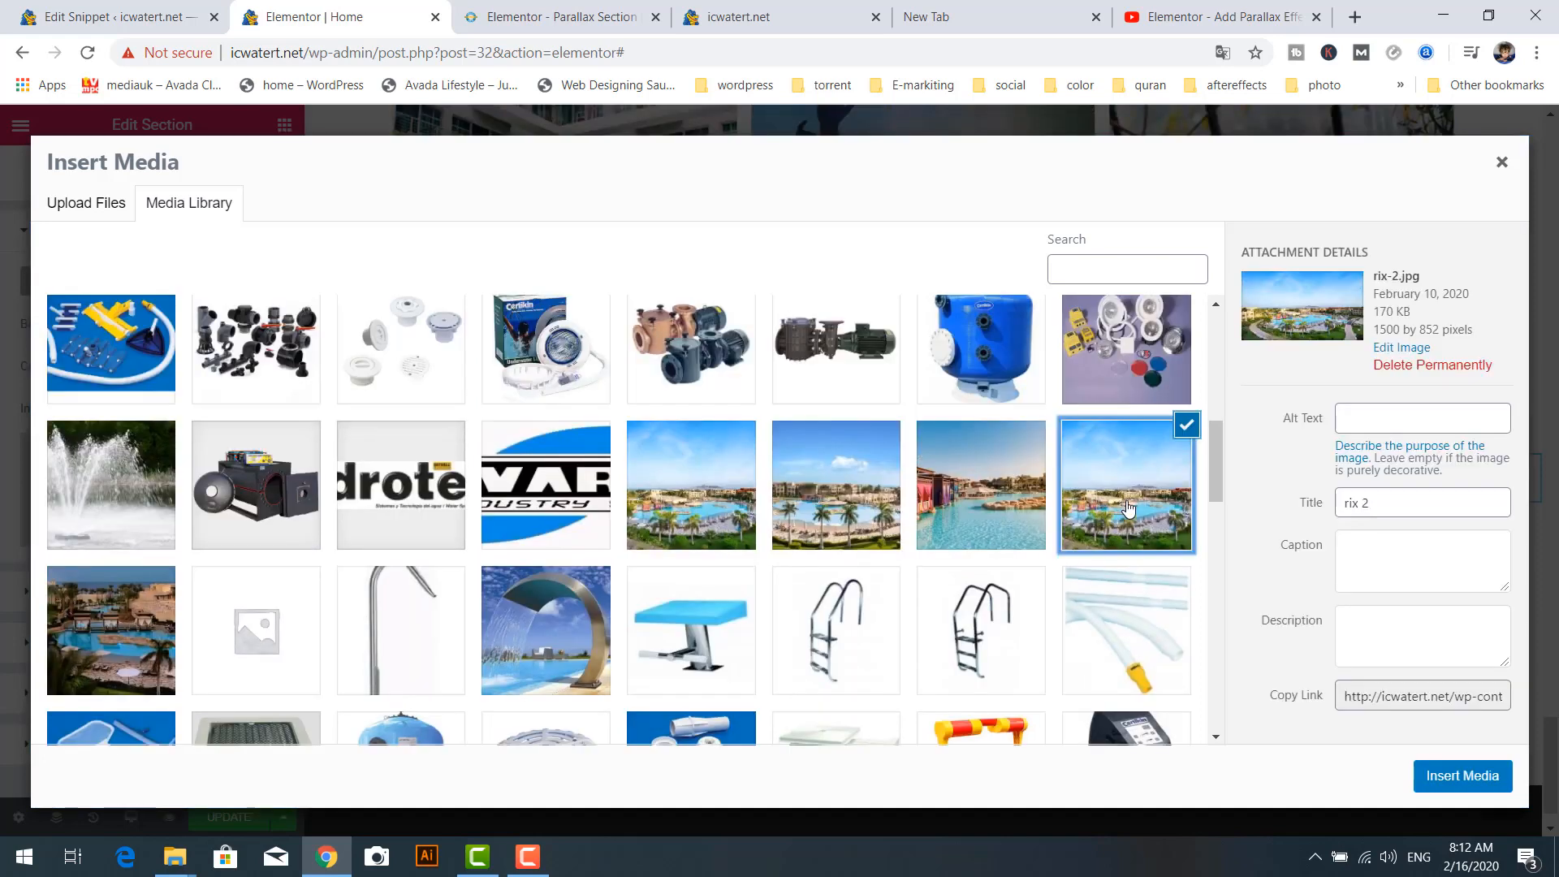
click(1462, 774)
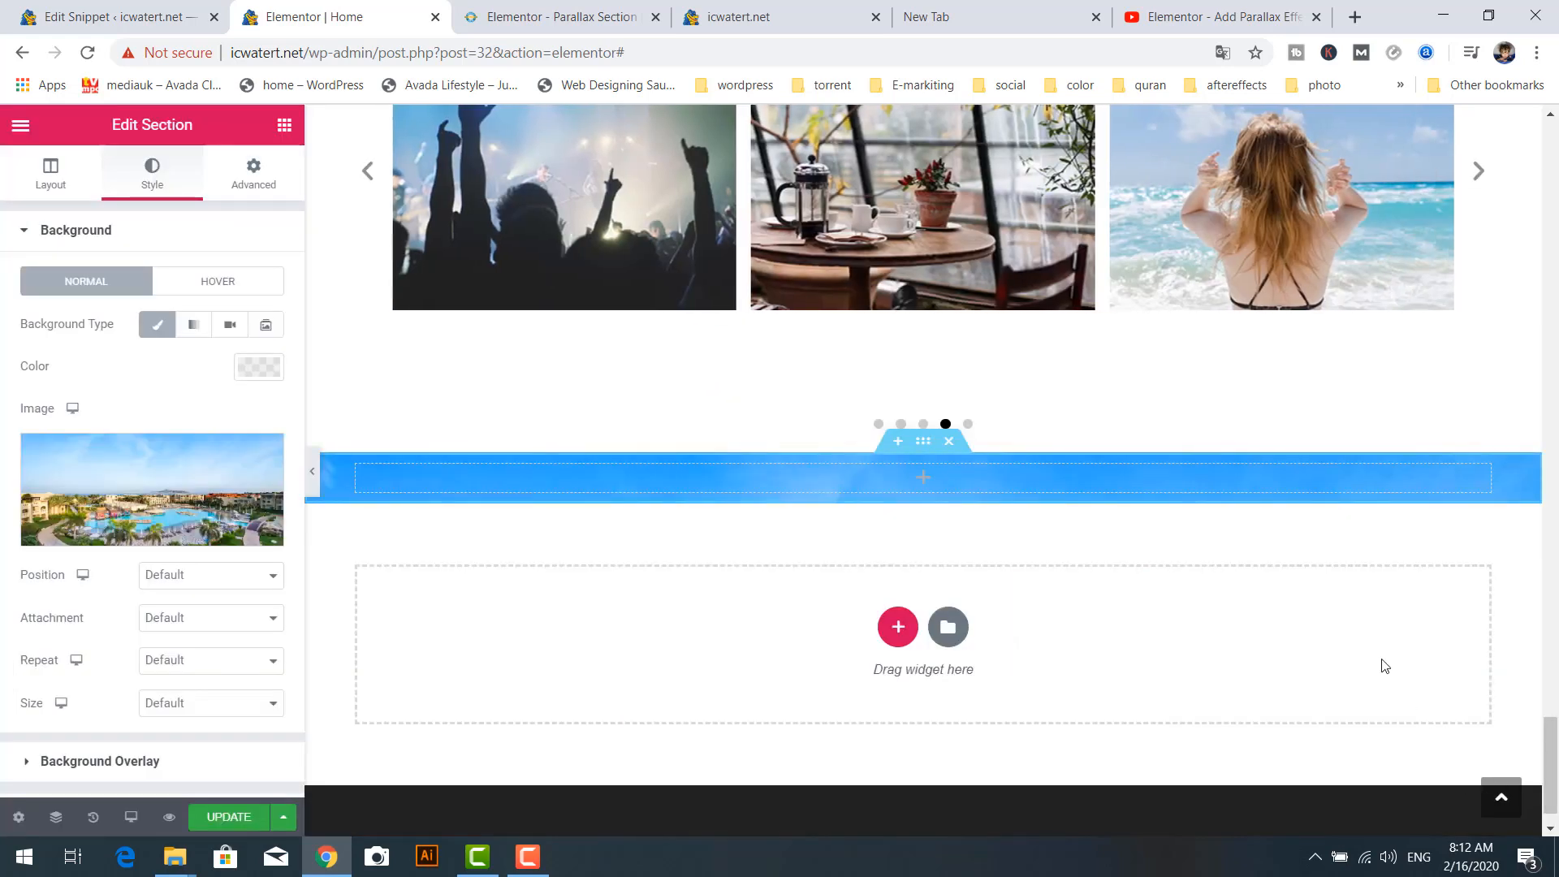
mouse_move(274, 453)
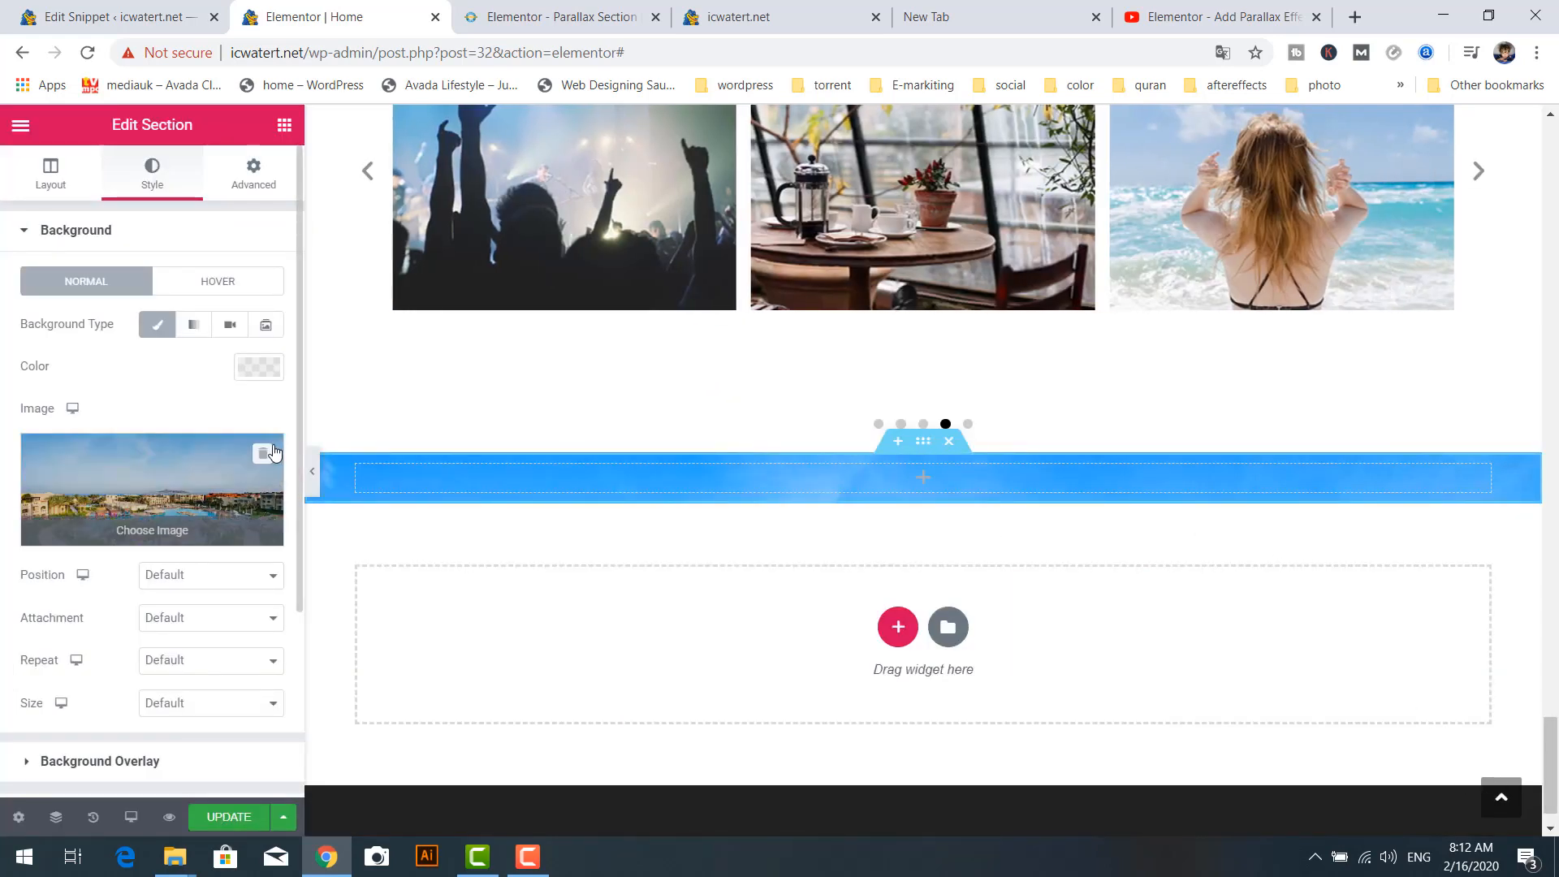
Add a Heading widget to the new section and paste the title "Join Our Nature & Urban Bicycle Adventures"
click(285, 126)
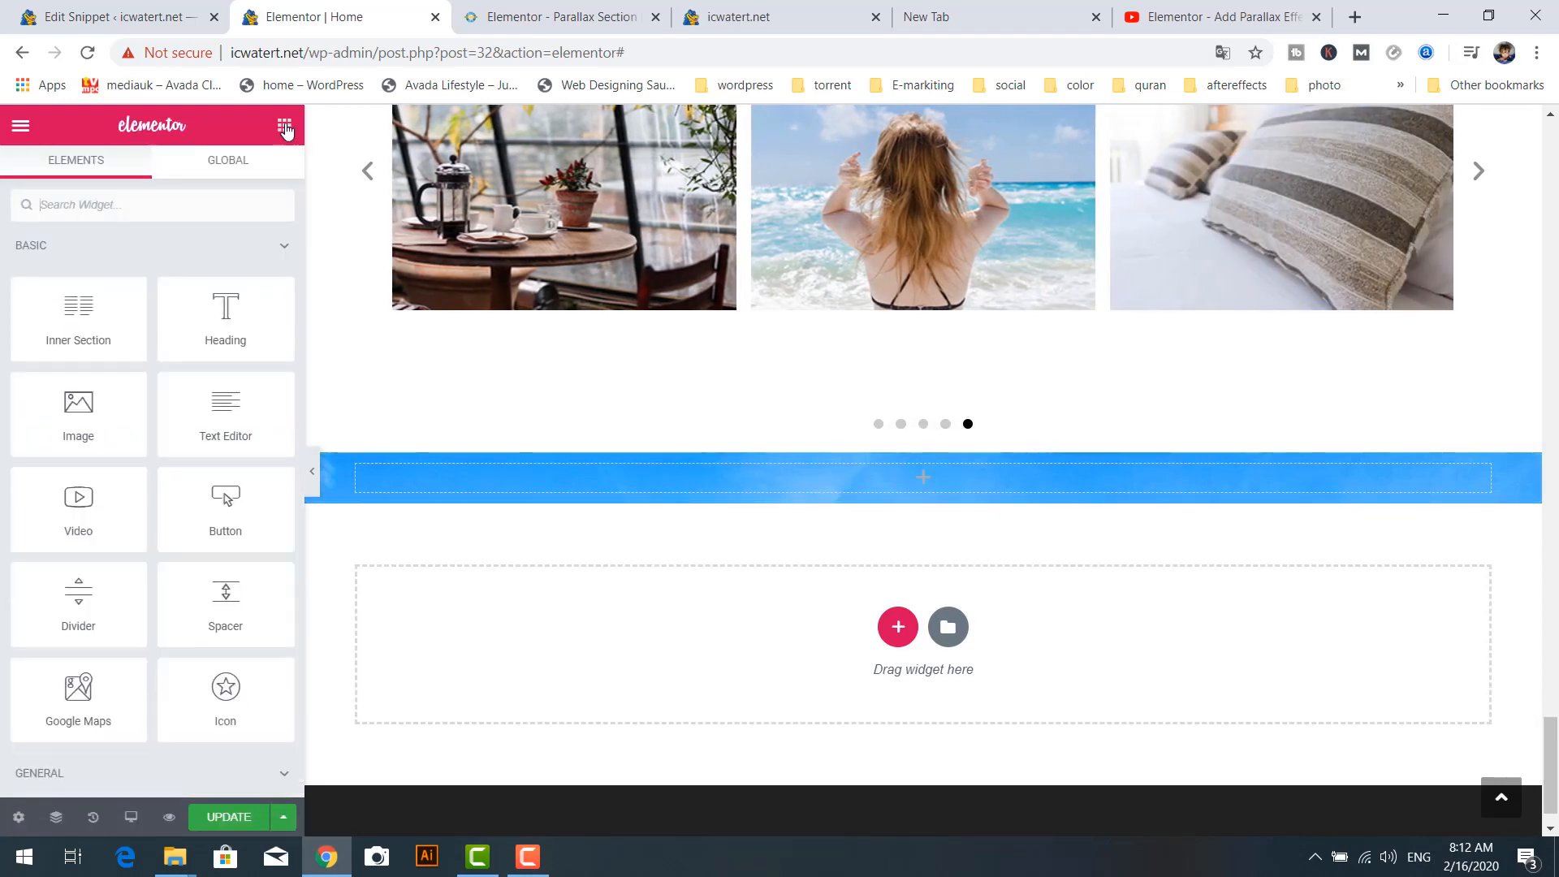
drag(248, 346, 918, 488)
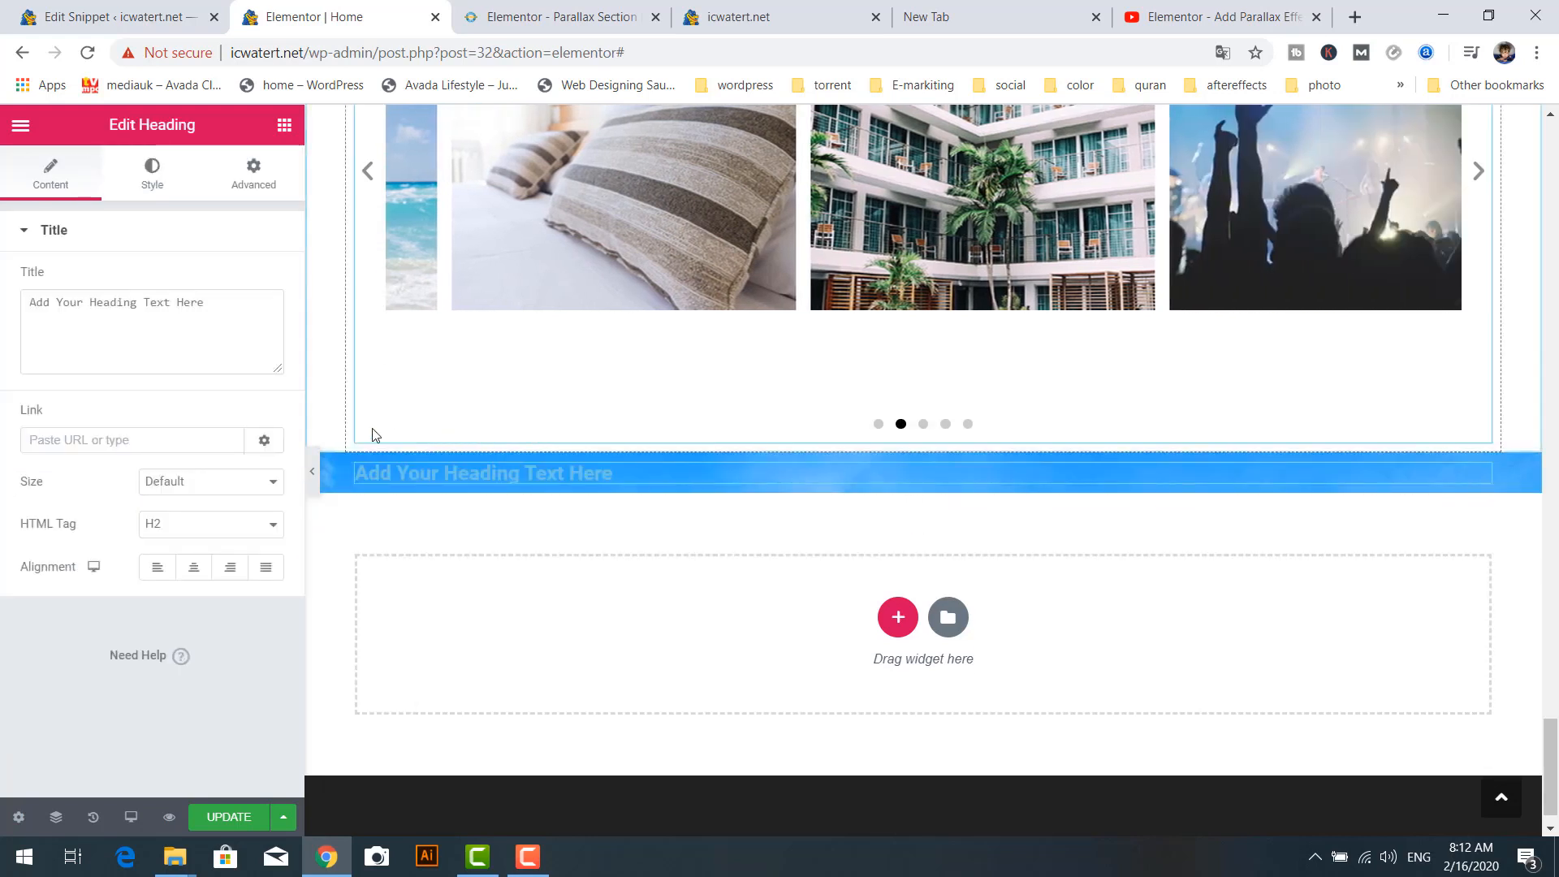
triple_click(163, 300)
right_click(162, 300)
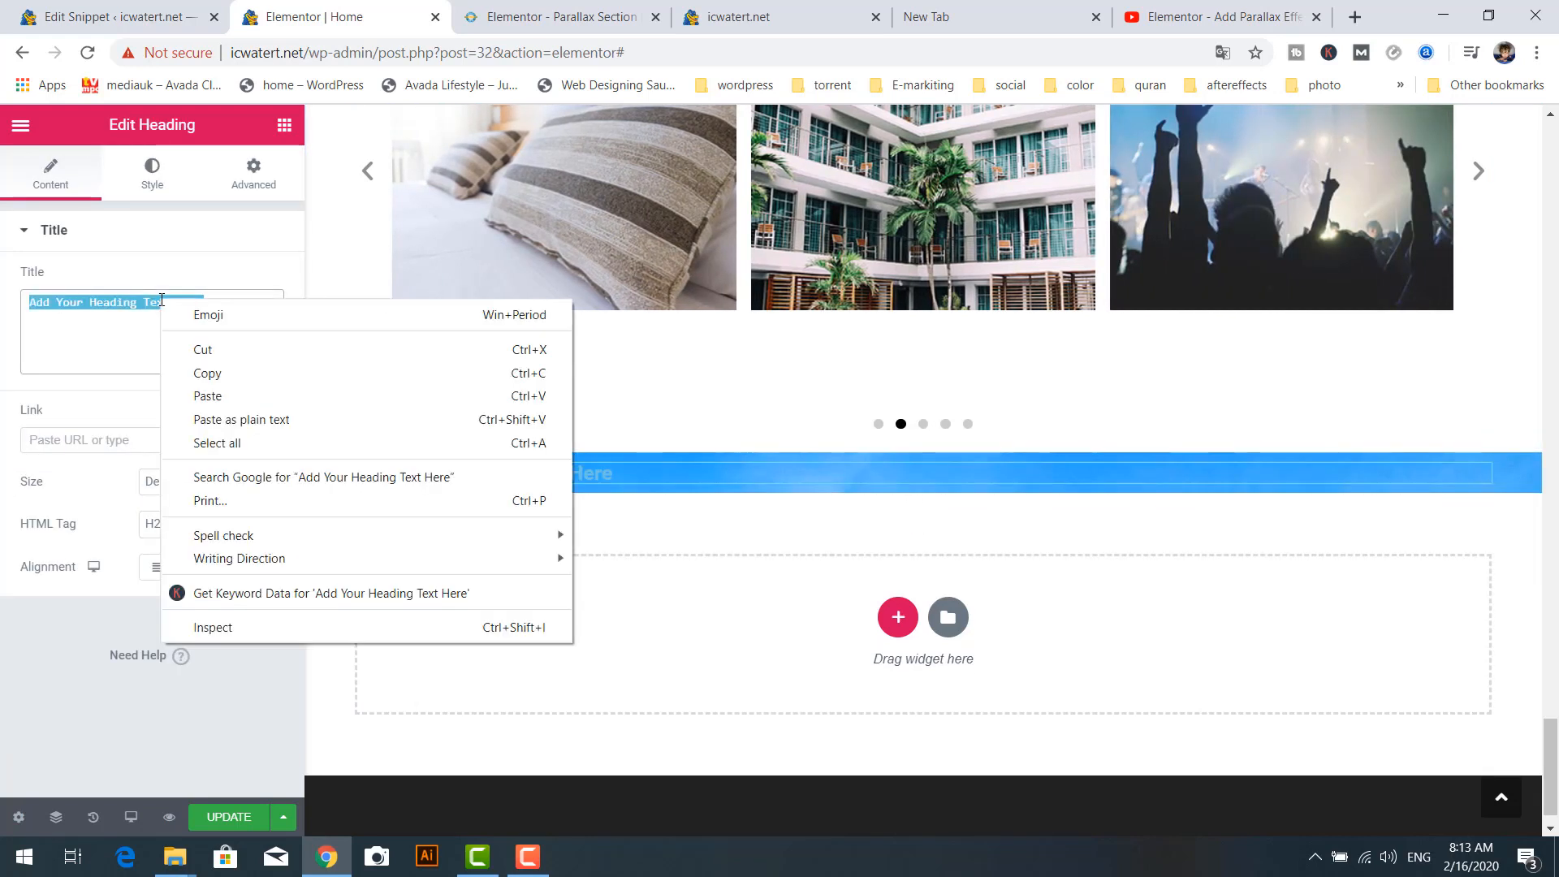
click(221, 395)
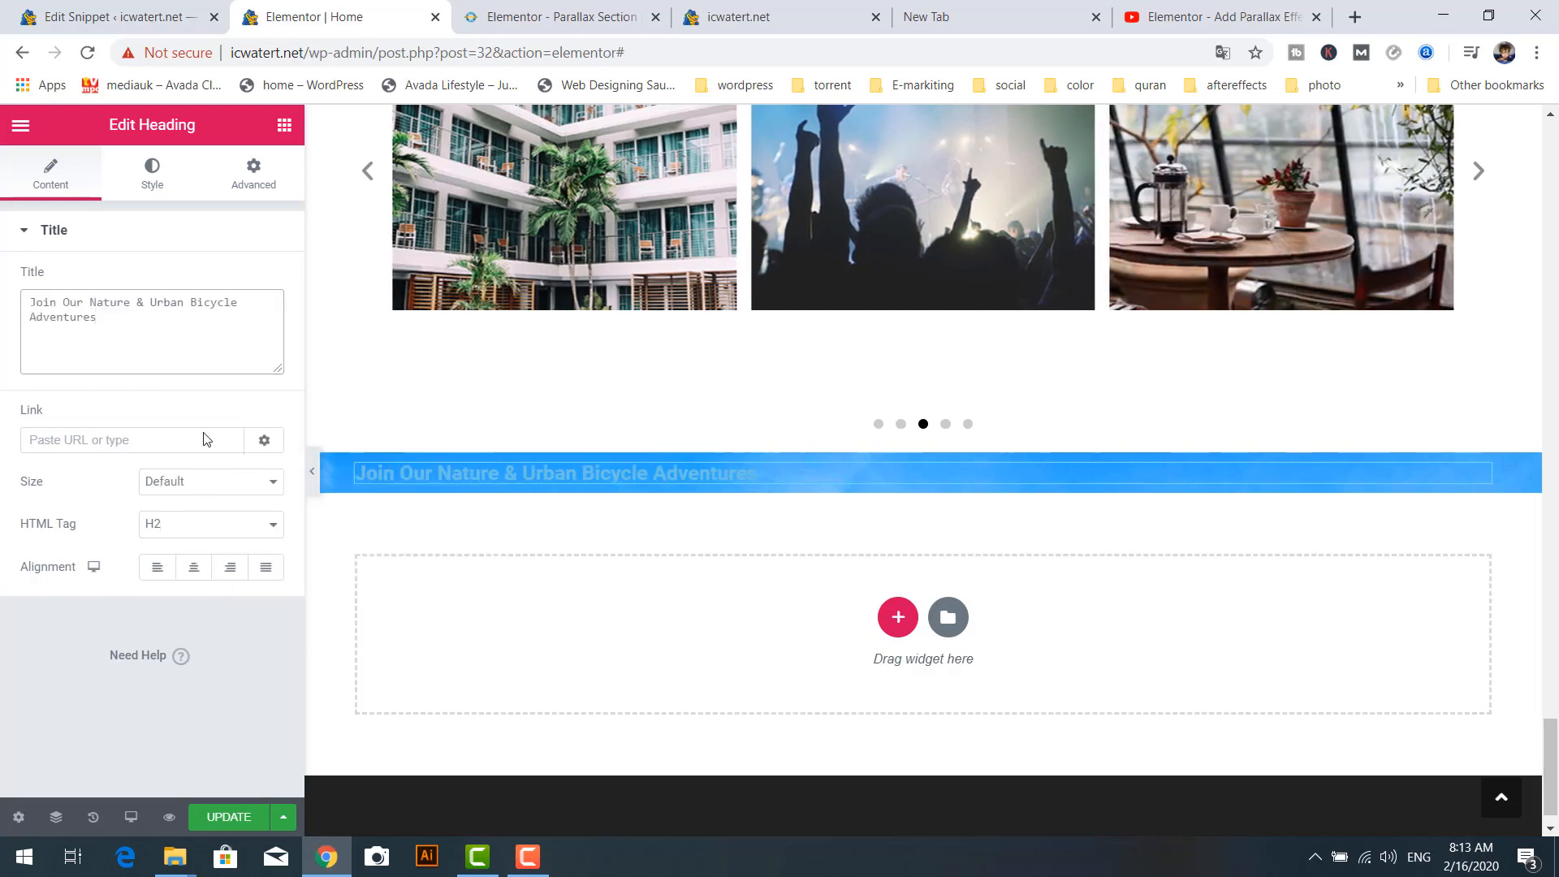
Set the heading's text color to black
click(152, 172)
click(254, 284)
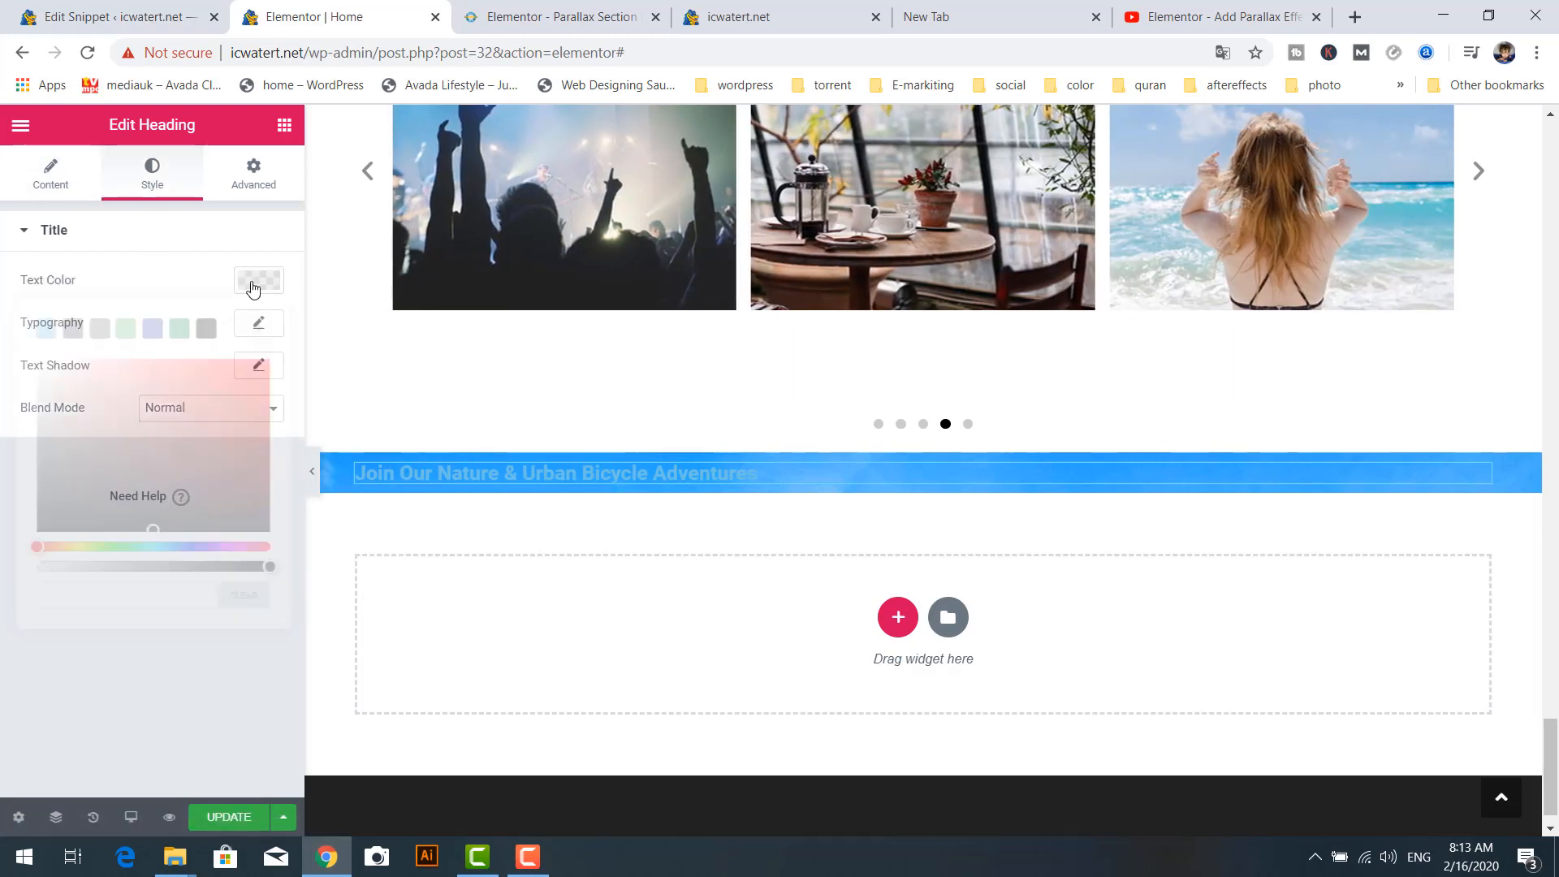
click(207, 329)
click(205, 237)
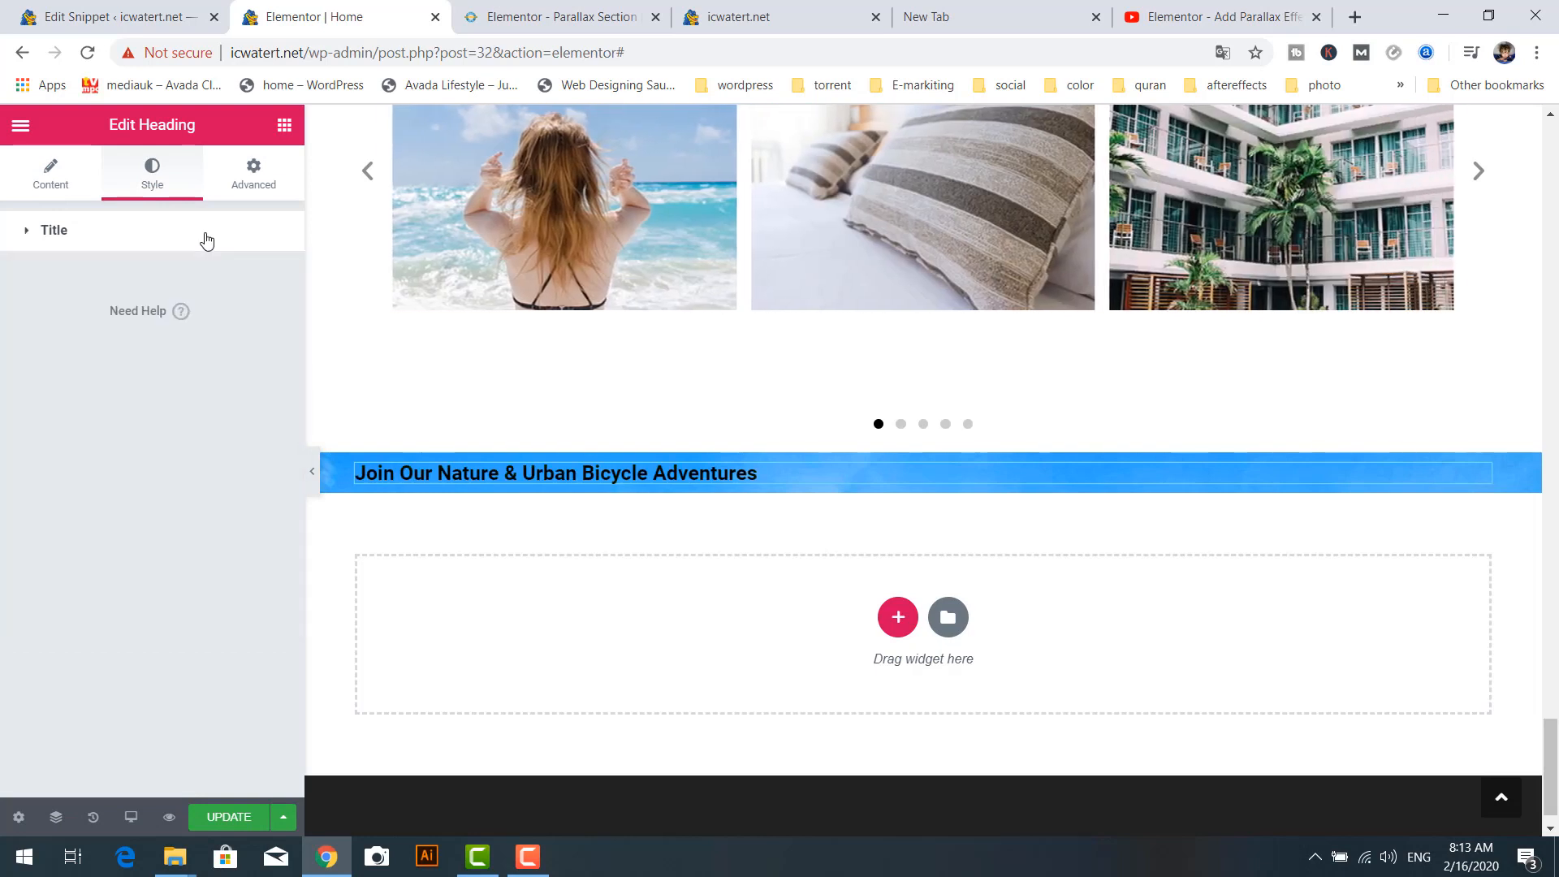
click(142, 235)
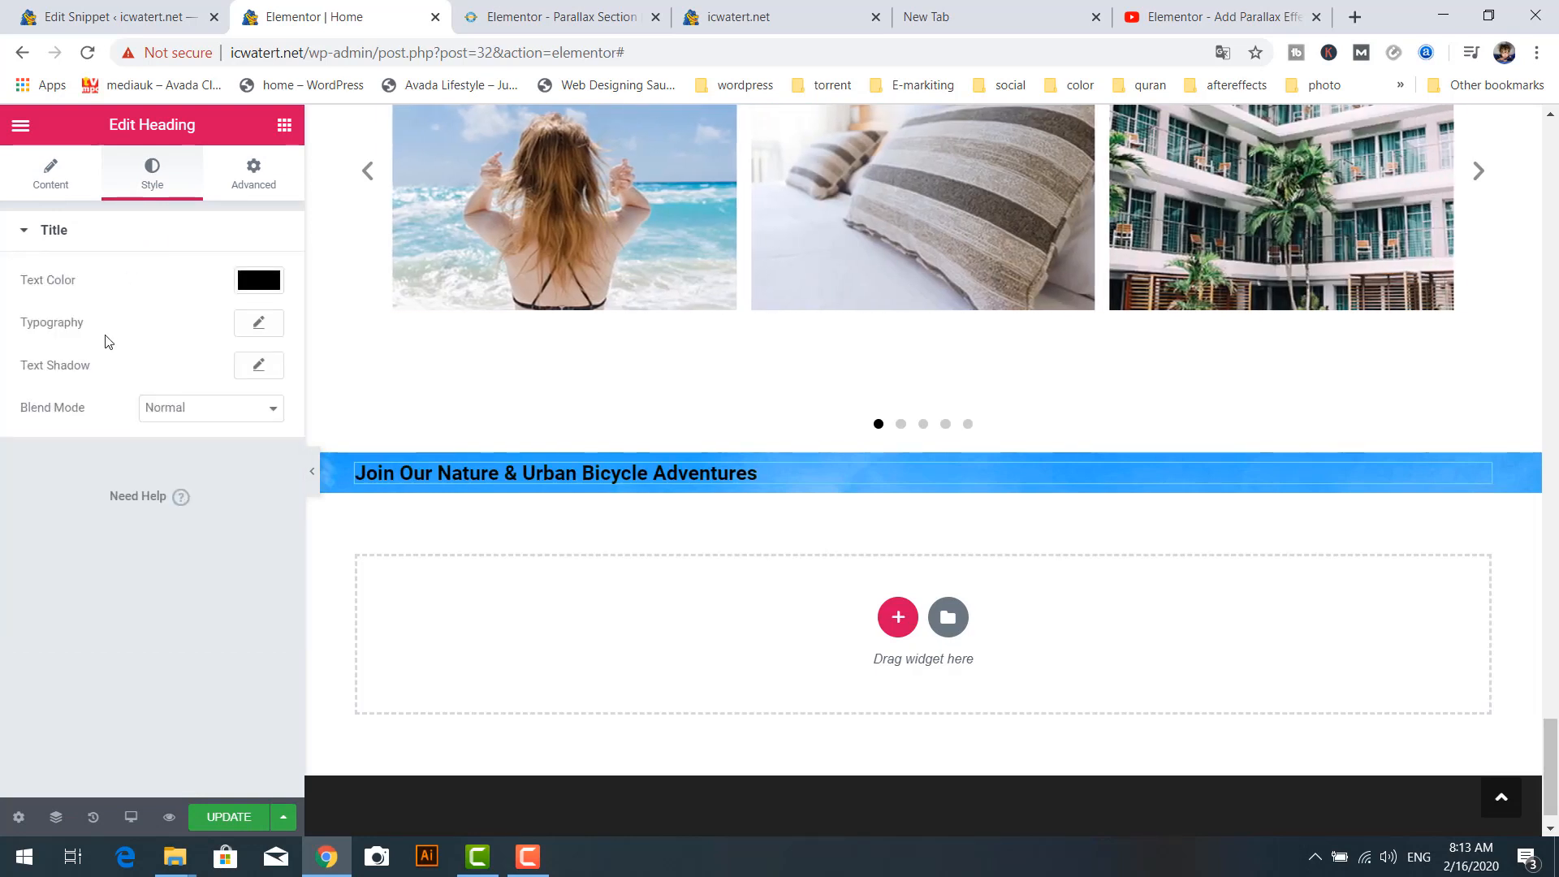
Set the heading's typography to weight 900 and size 42 px, and align the heading to the center
click(257, 323)
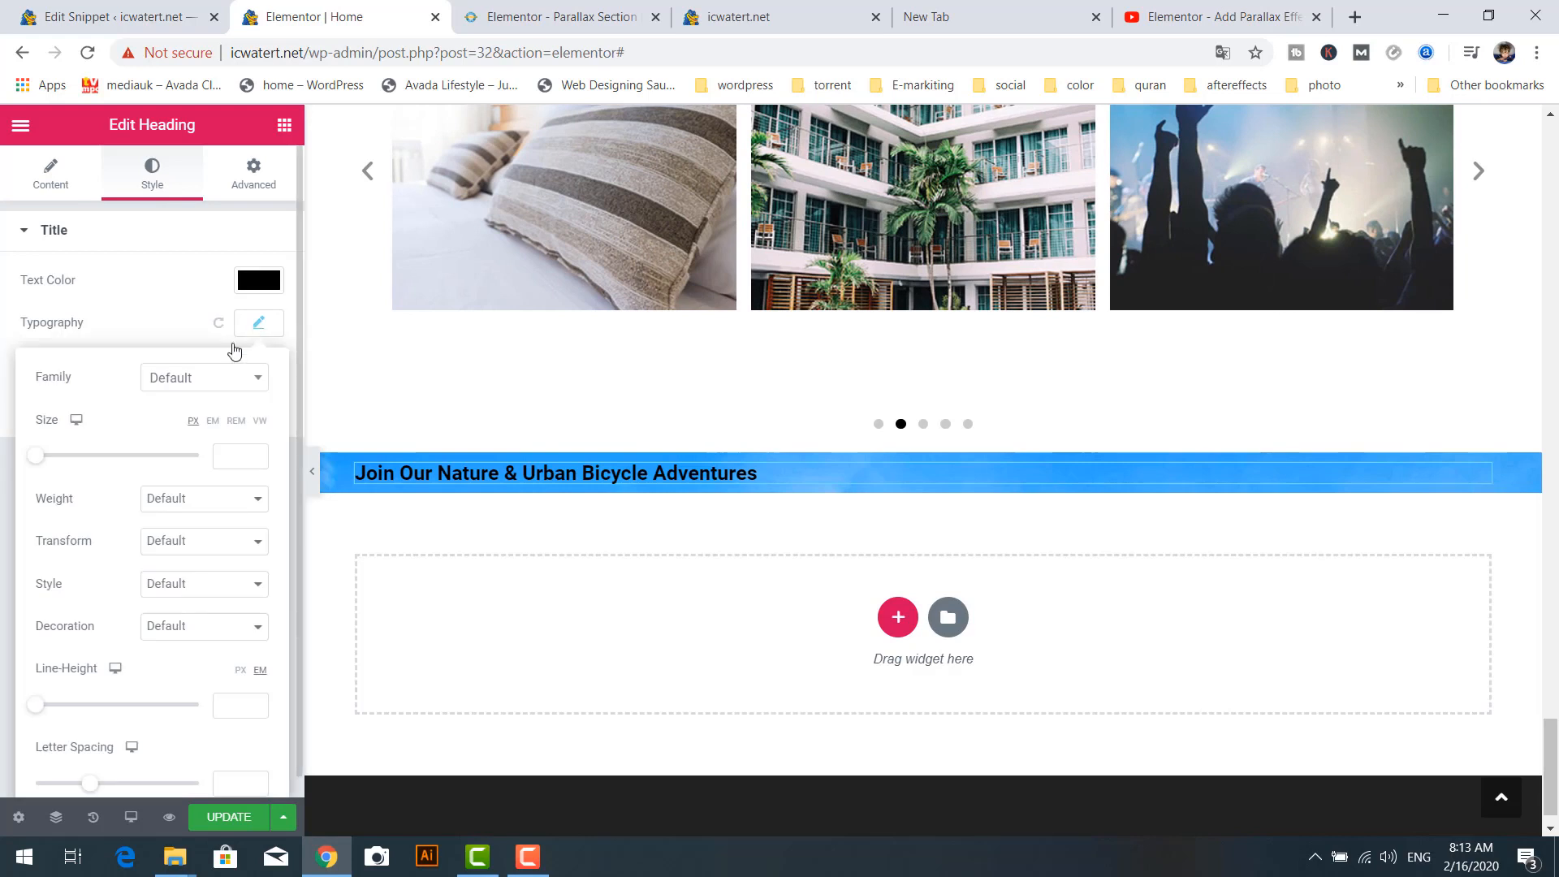
click(200, 498)
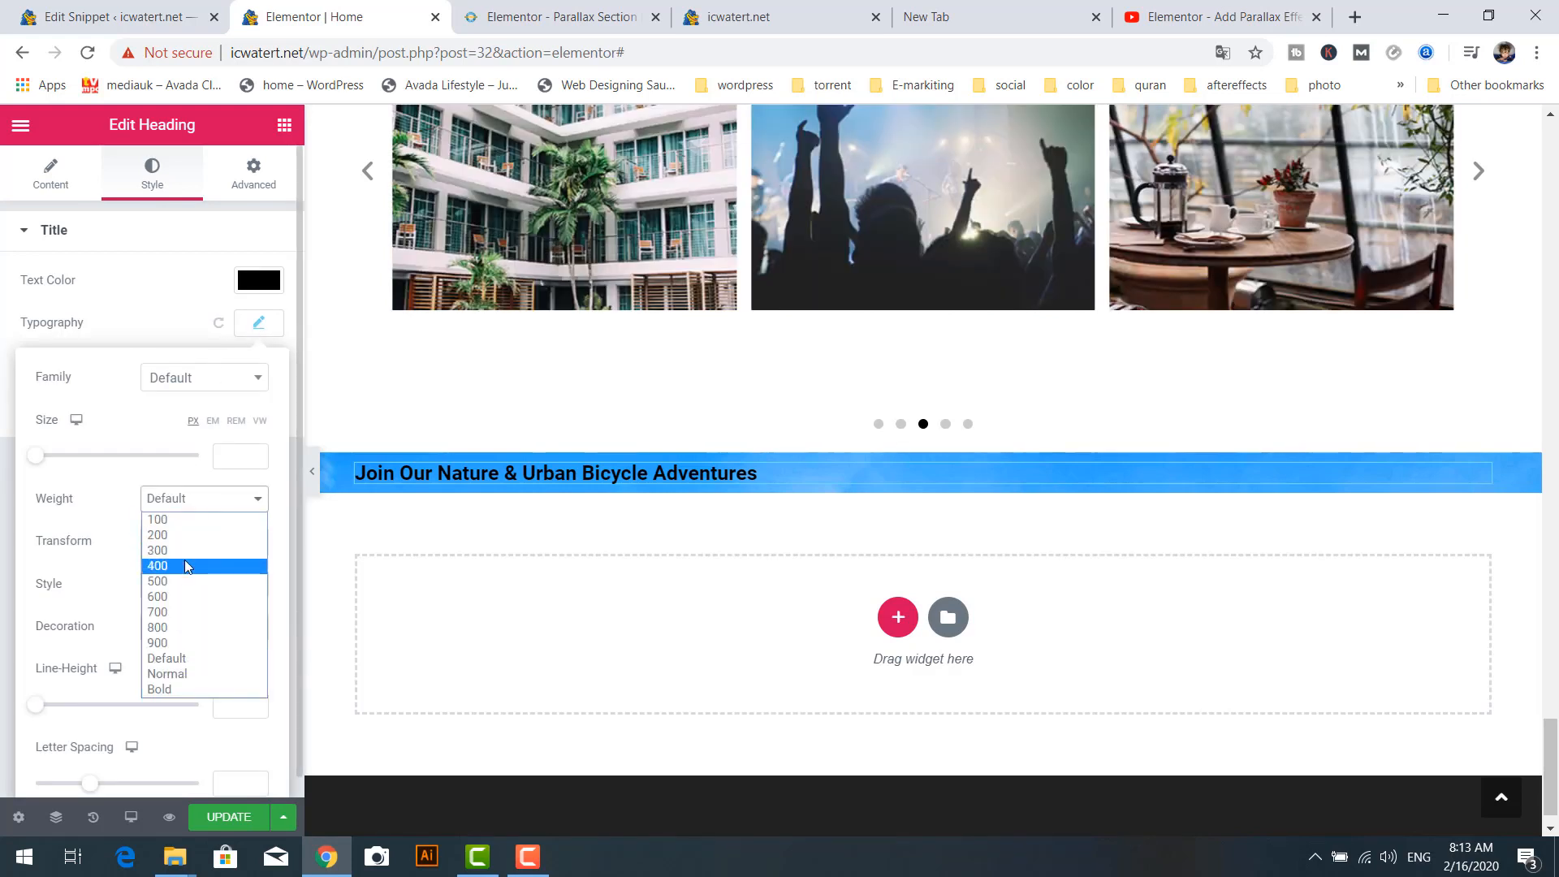
click(182, 641)
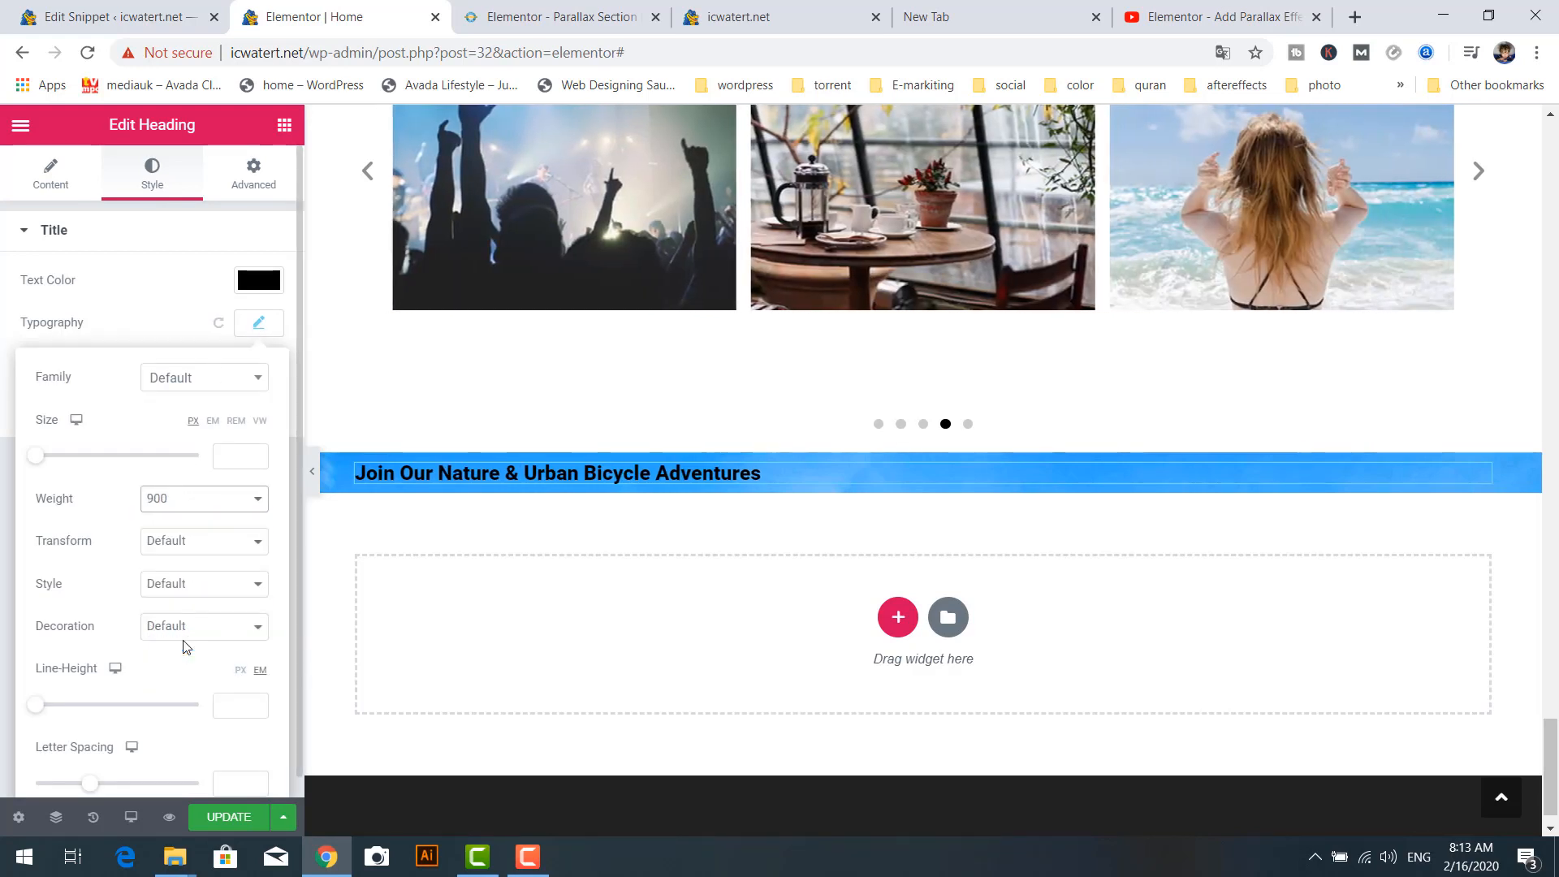
scroll(185, 642, down, 1)
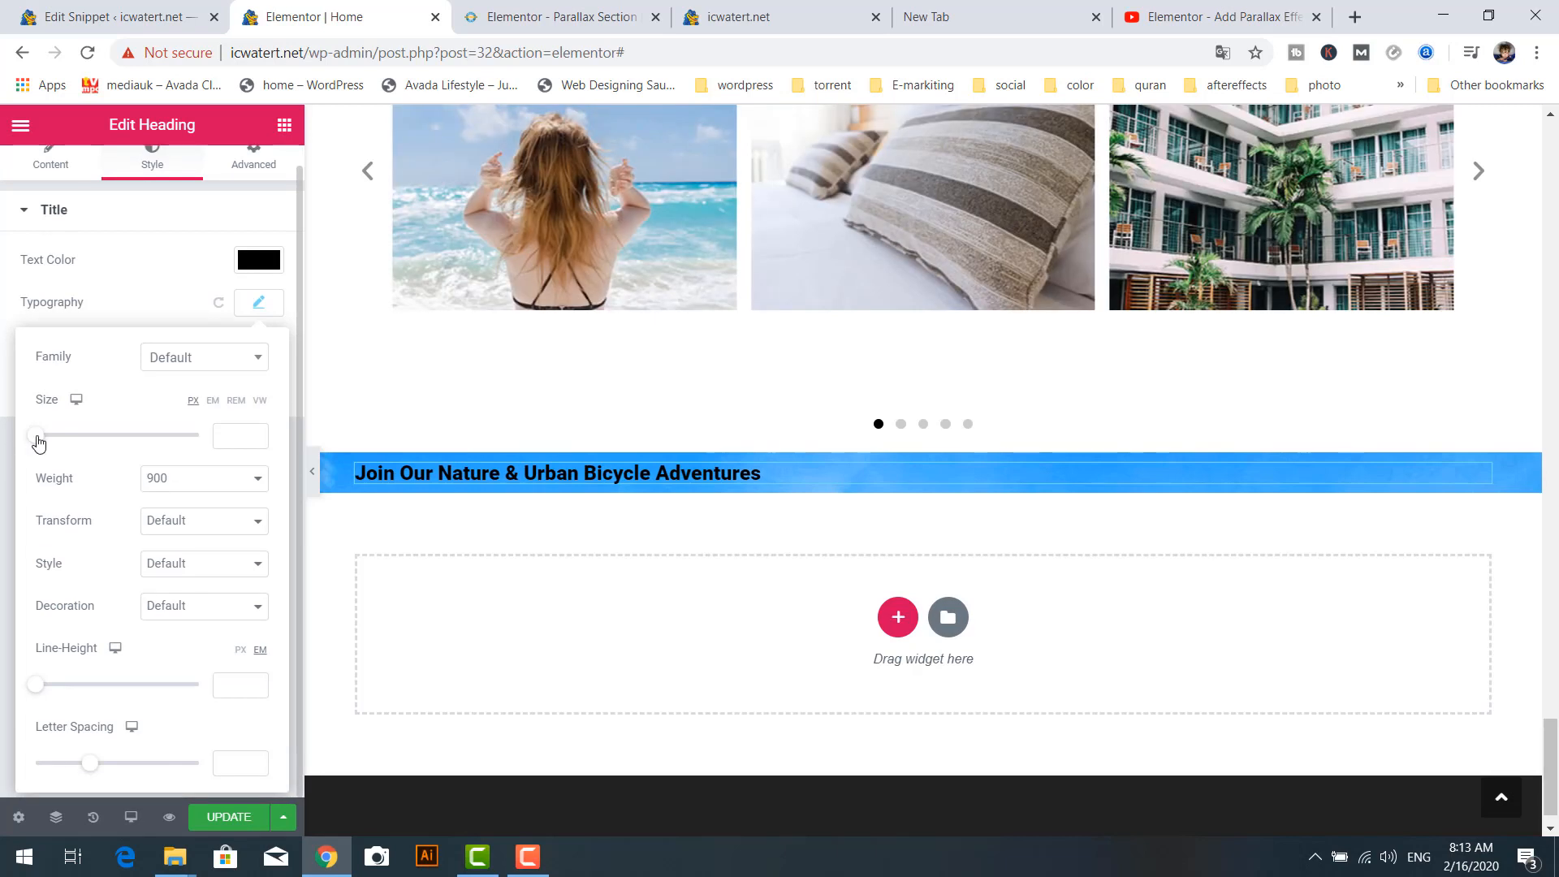
drag(36, 436, 71, 457)
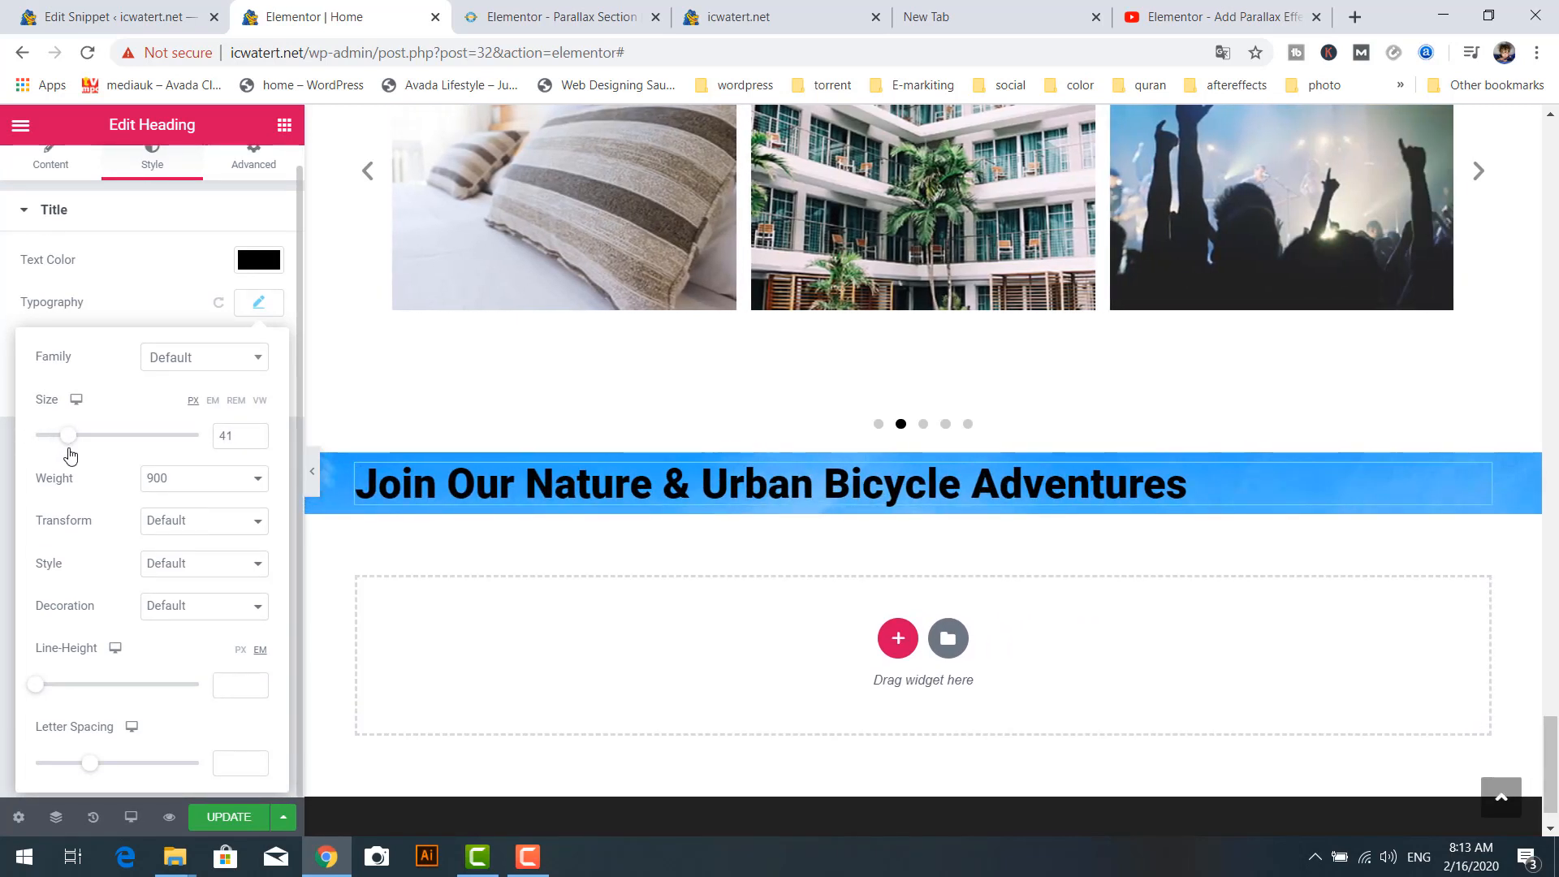
drag(71, 456, 71, 456)
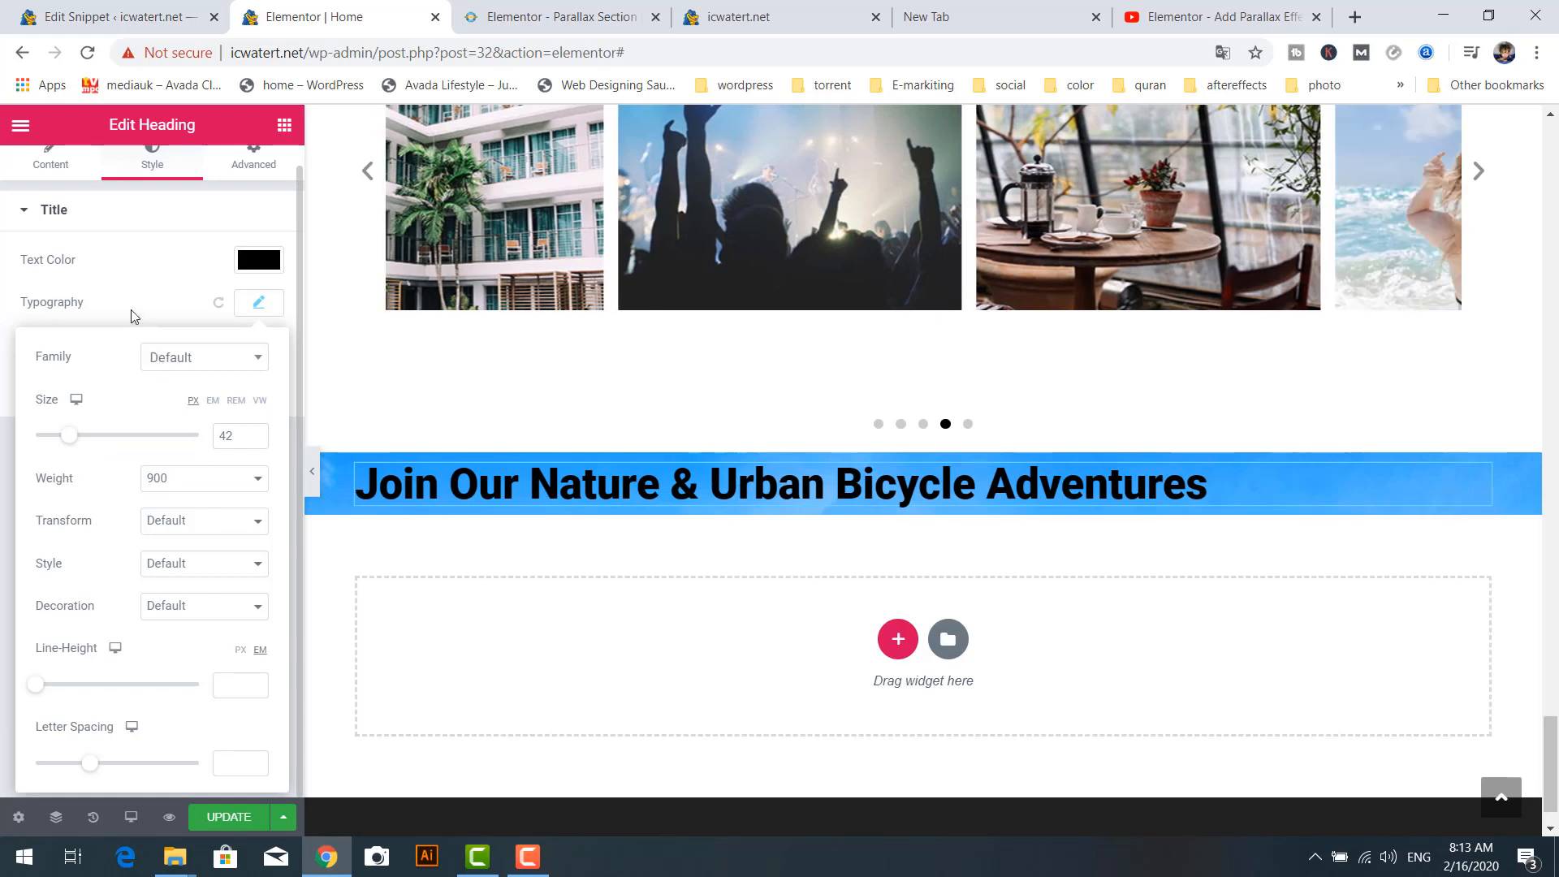
click(130, 307)
click(51, 162)
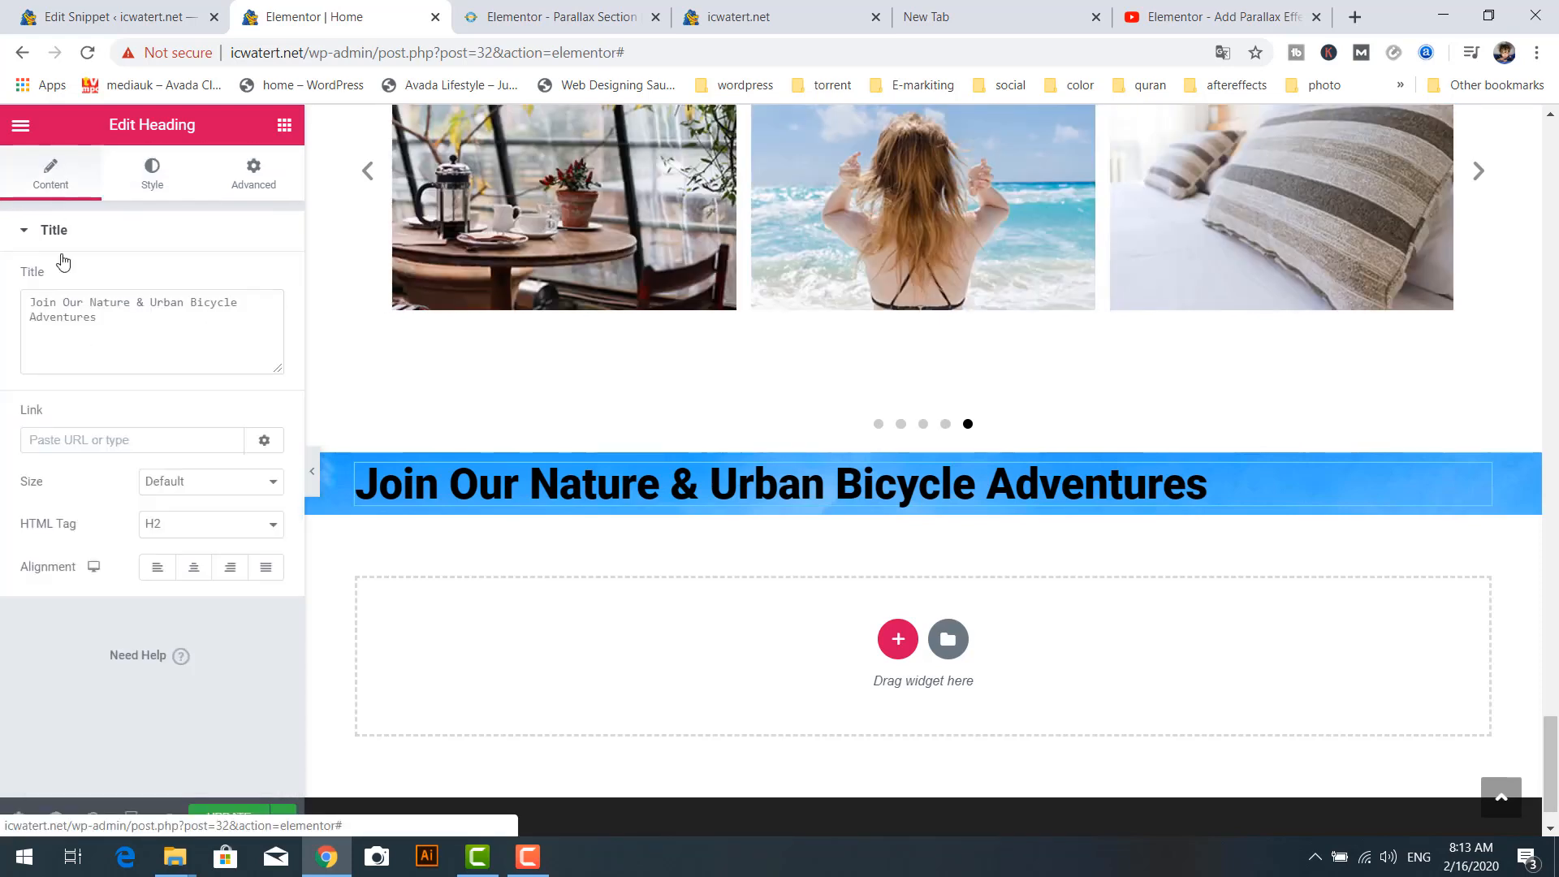
click(193, 566)
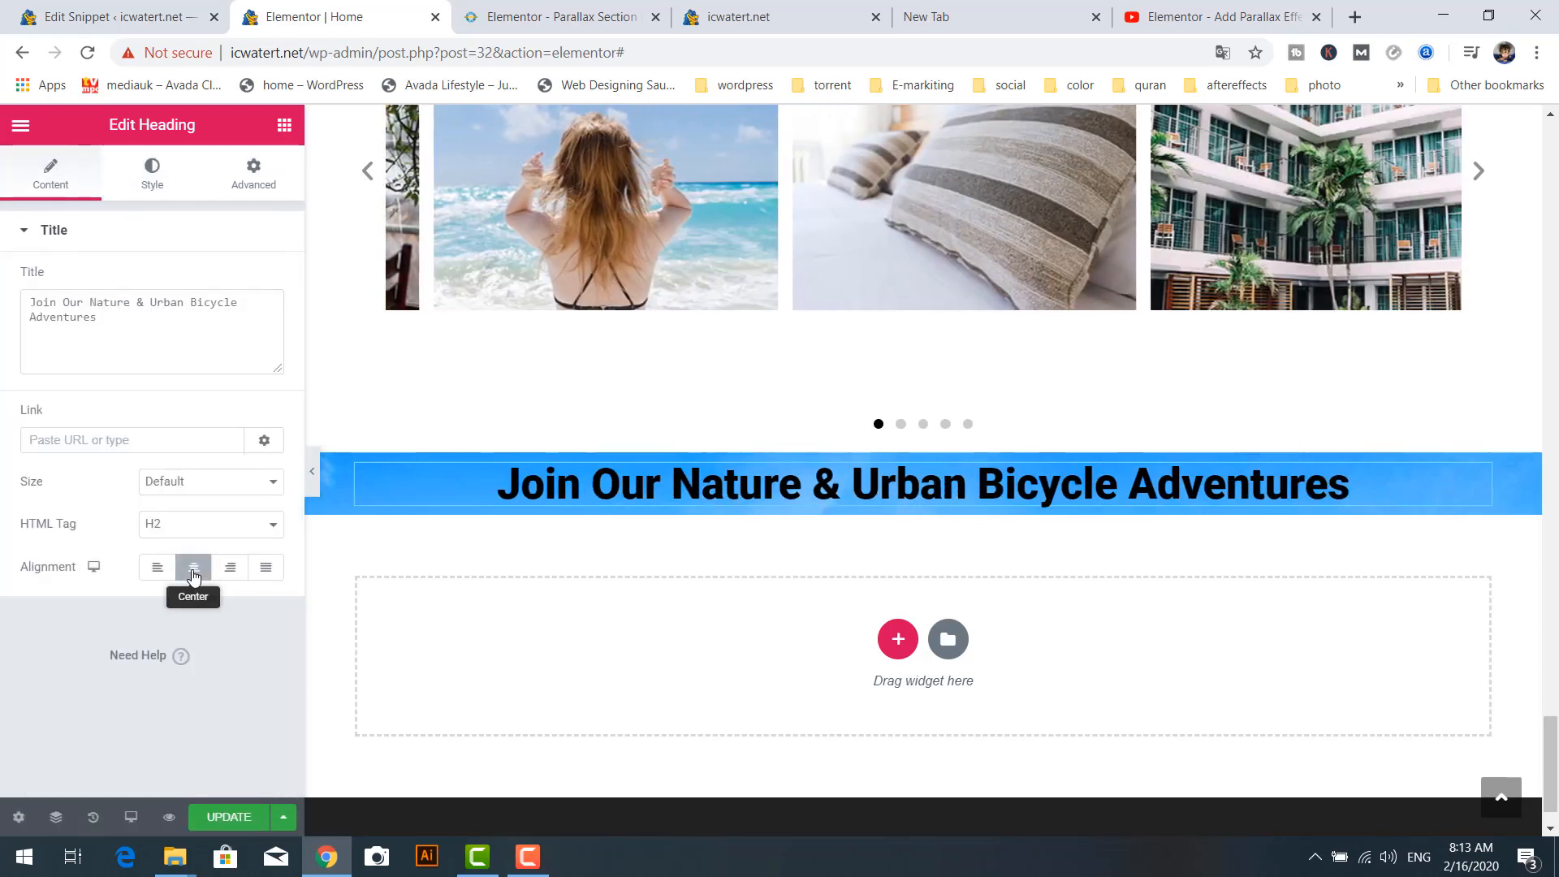
Place a Spacer widget above the heading with its space set to 128, and duplicate that spacer
click(284, 125)
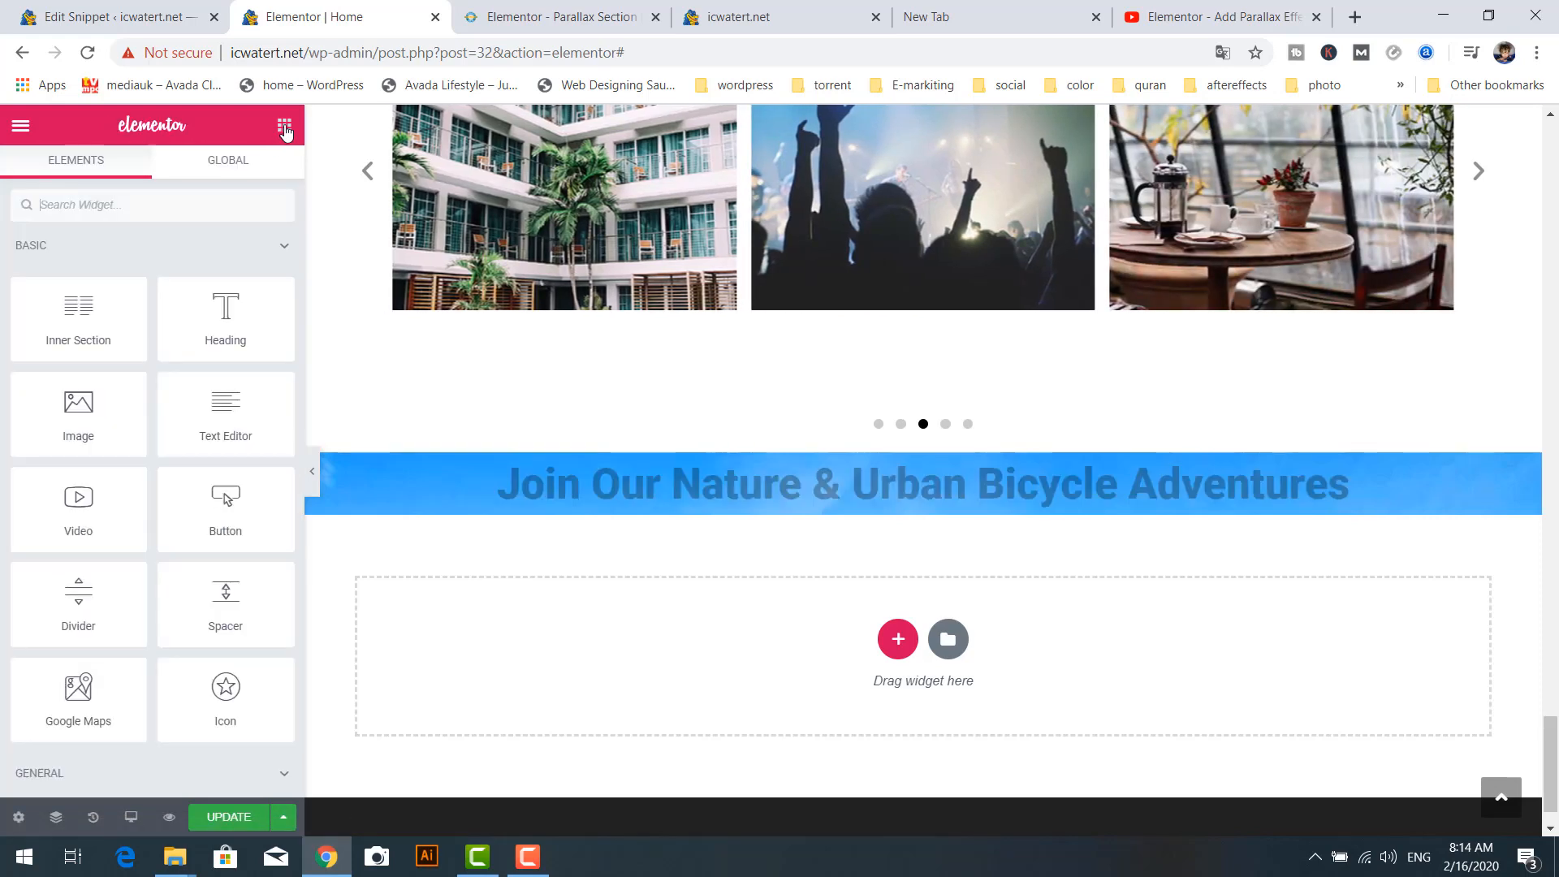
drag(225, 597, 752, 475)
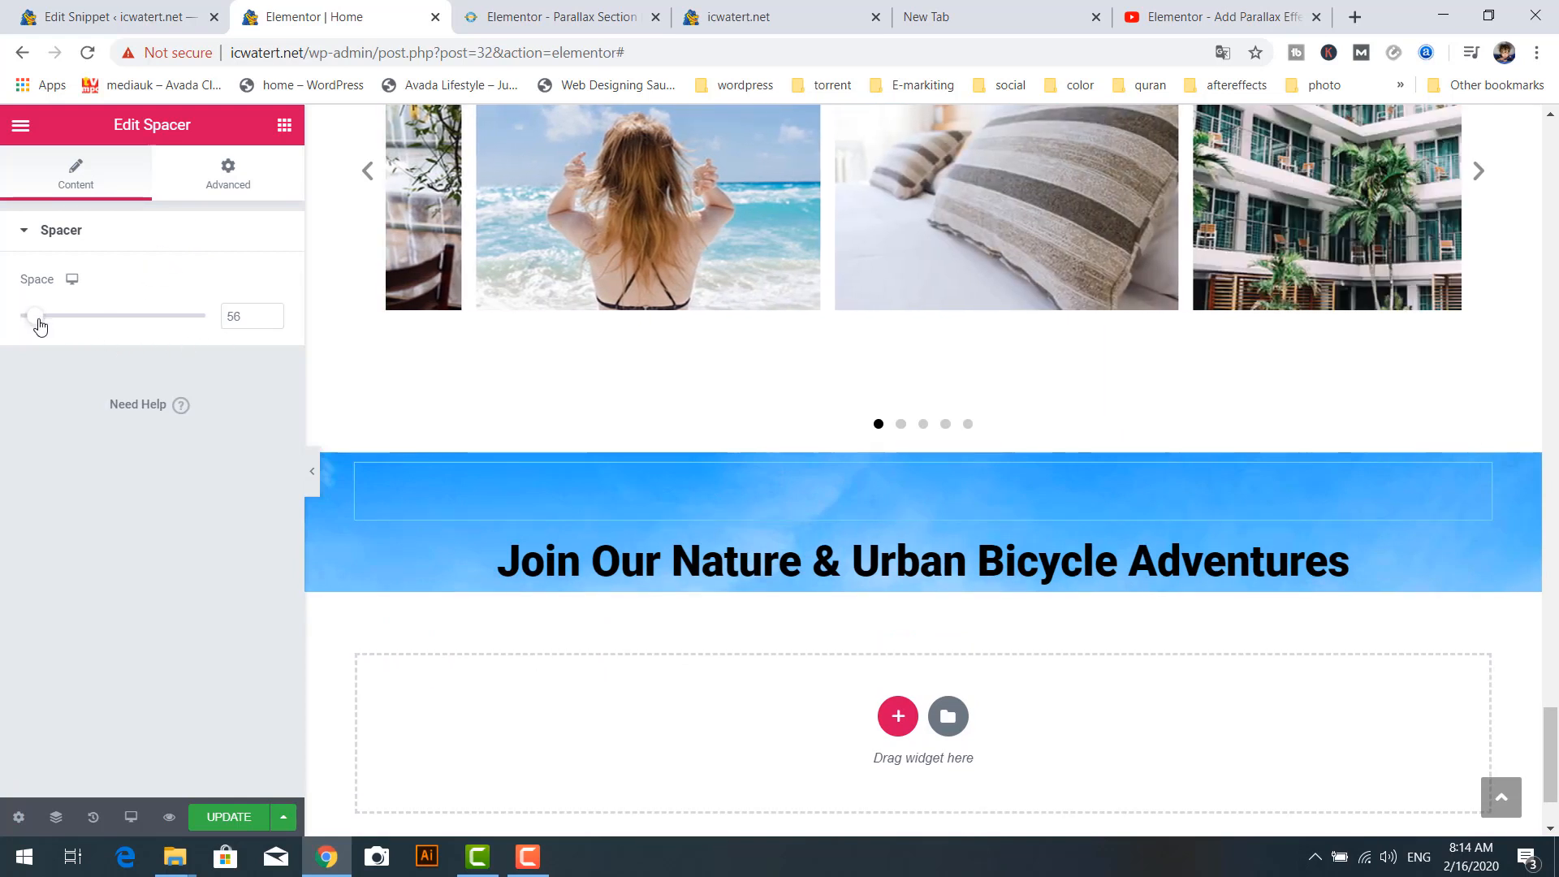
drag(35, 324, 61, 338)
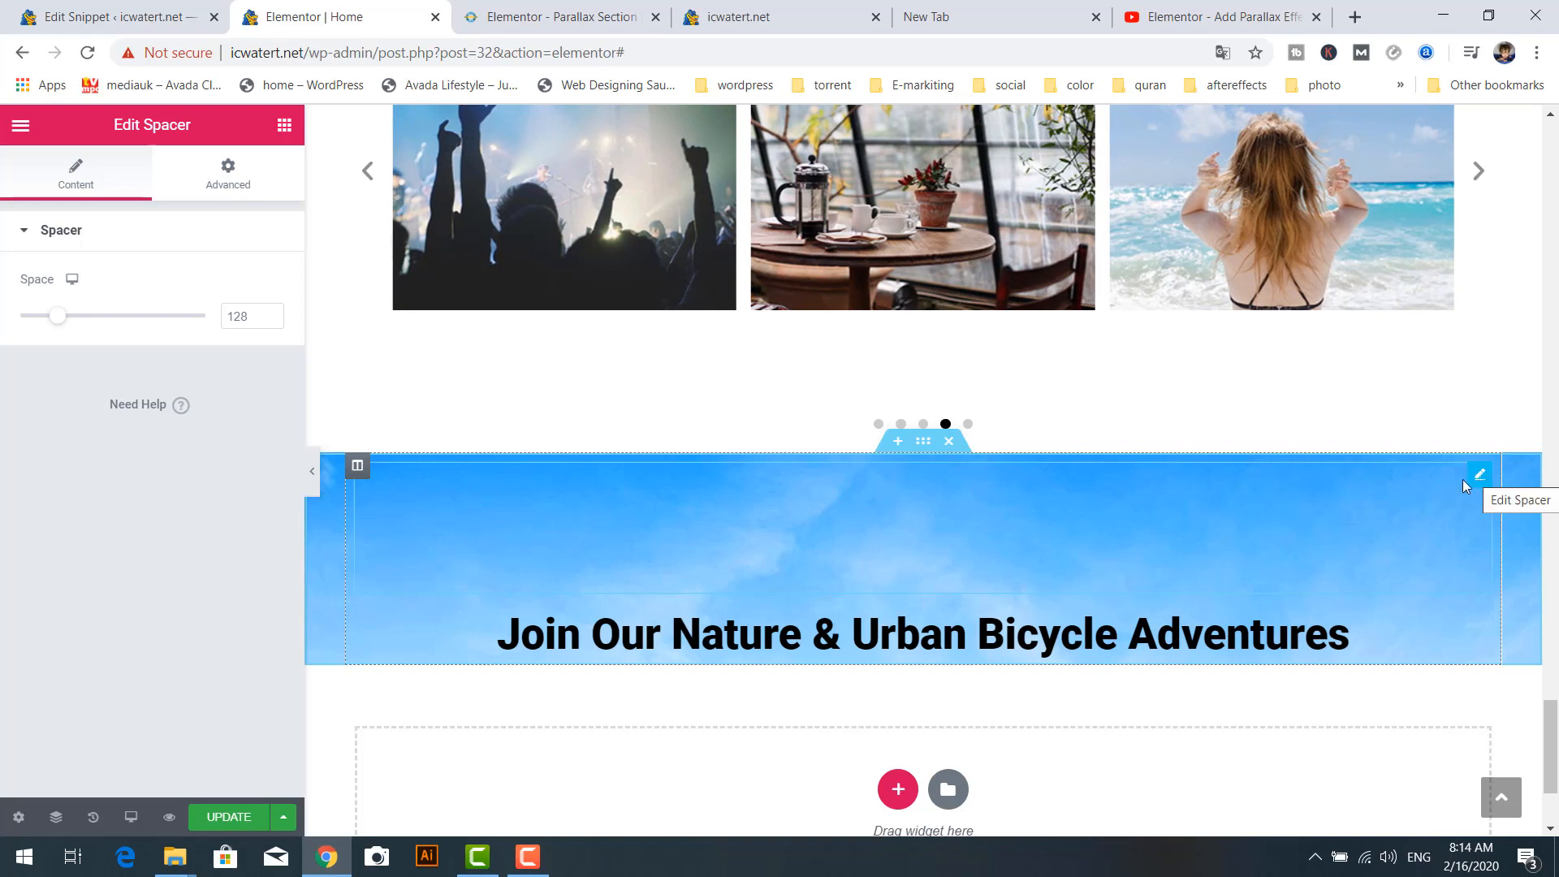
right_click(1434, 487)
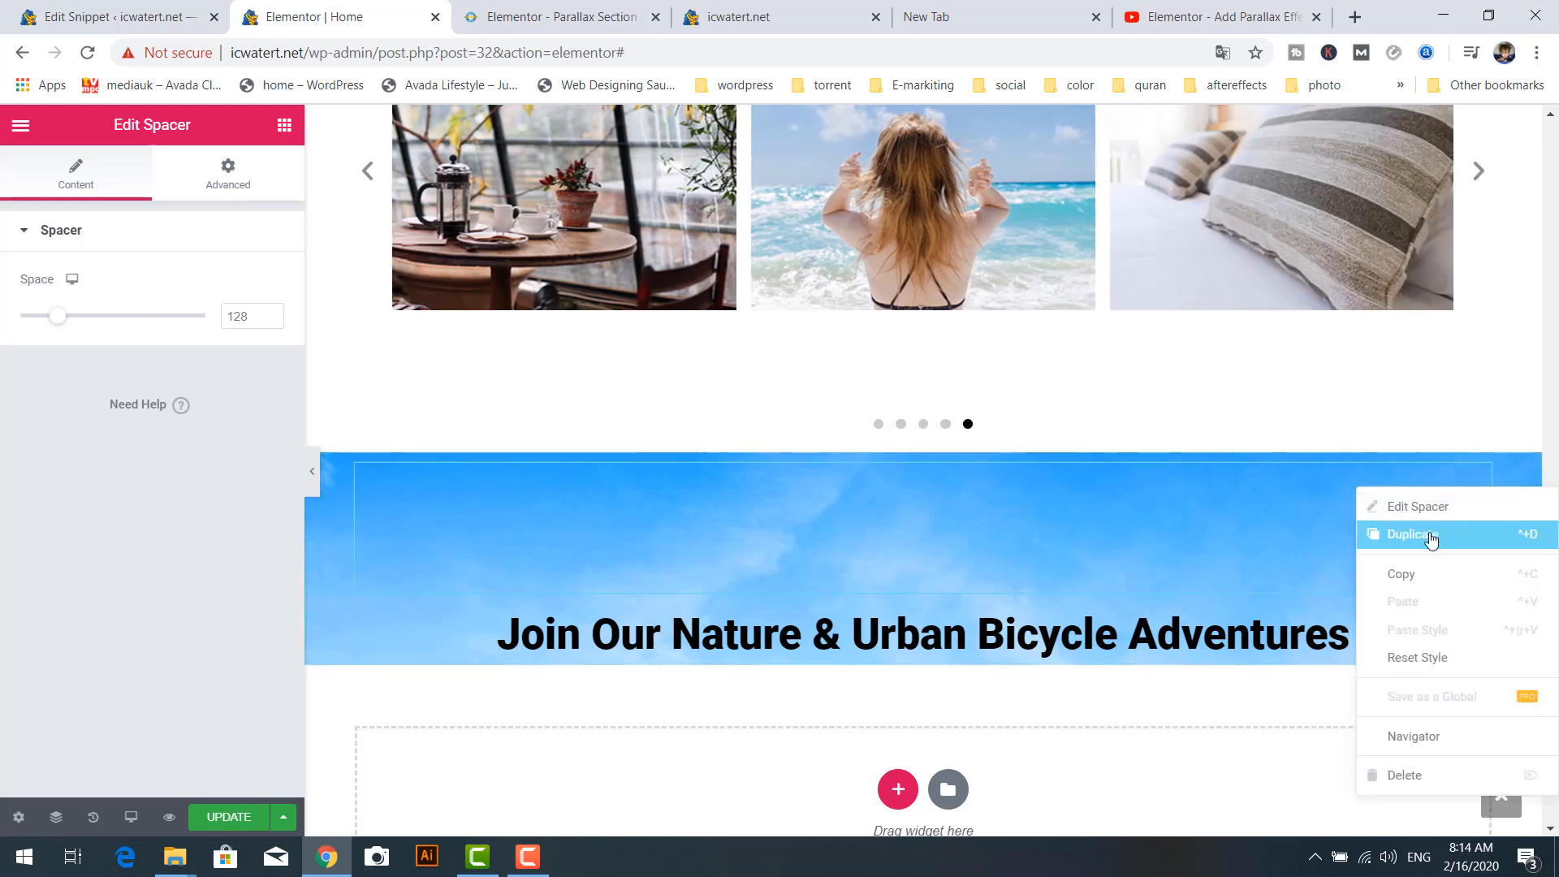
click(1431, 536)
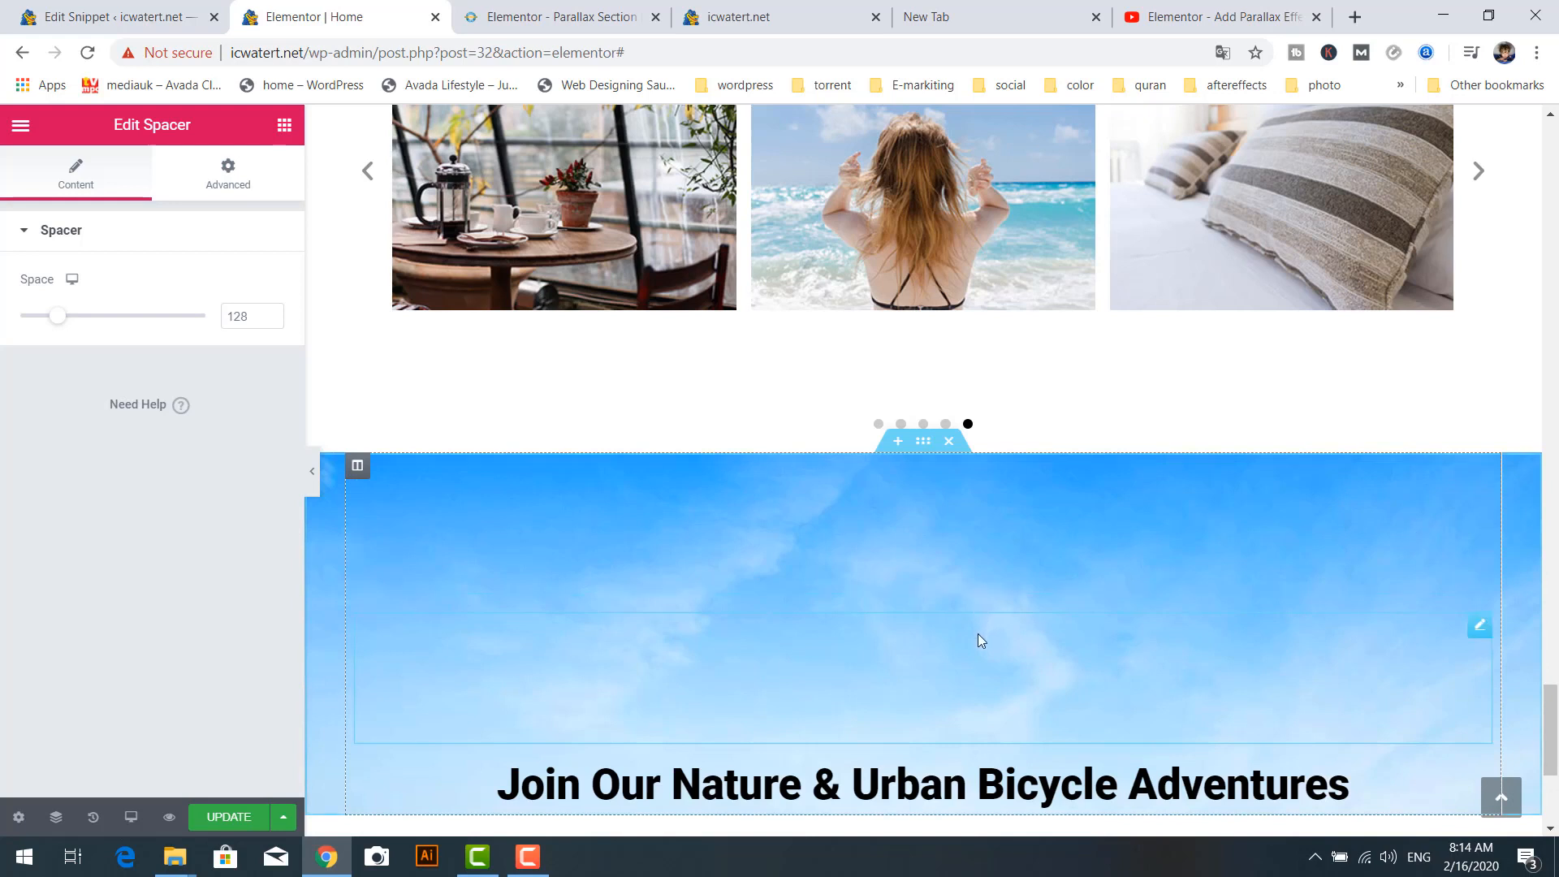
Move the heading up so it sits between the two spacers in the section
scroll(844, 615, down, 2)
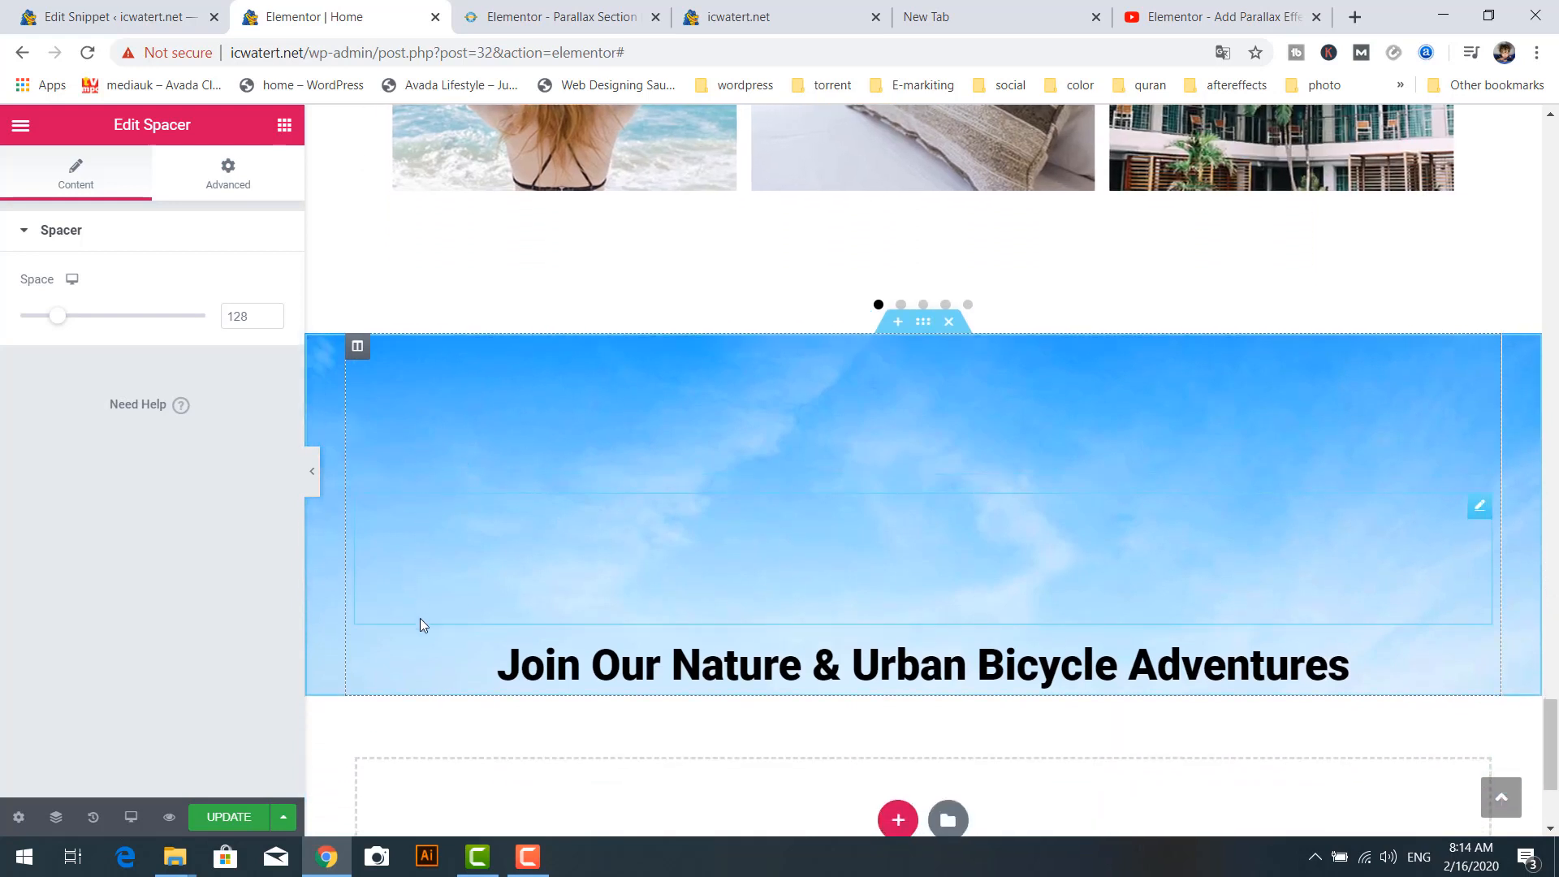
click(665, 662)
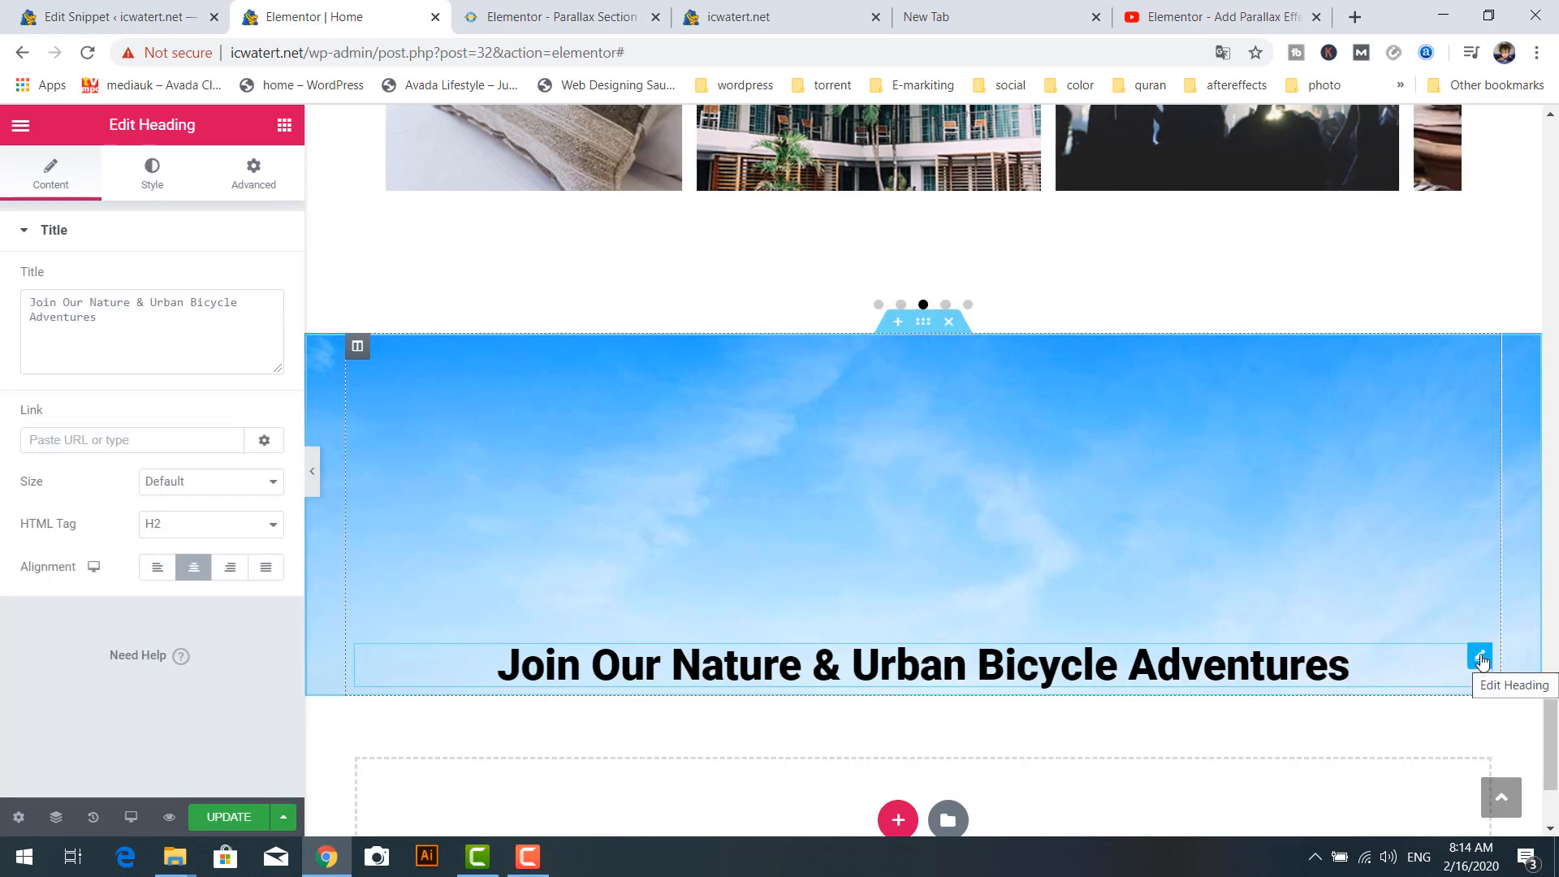
drag(1479, 654, 1422, 515)
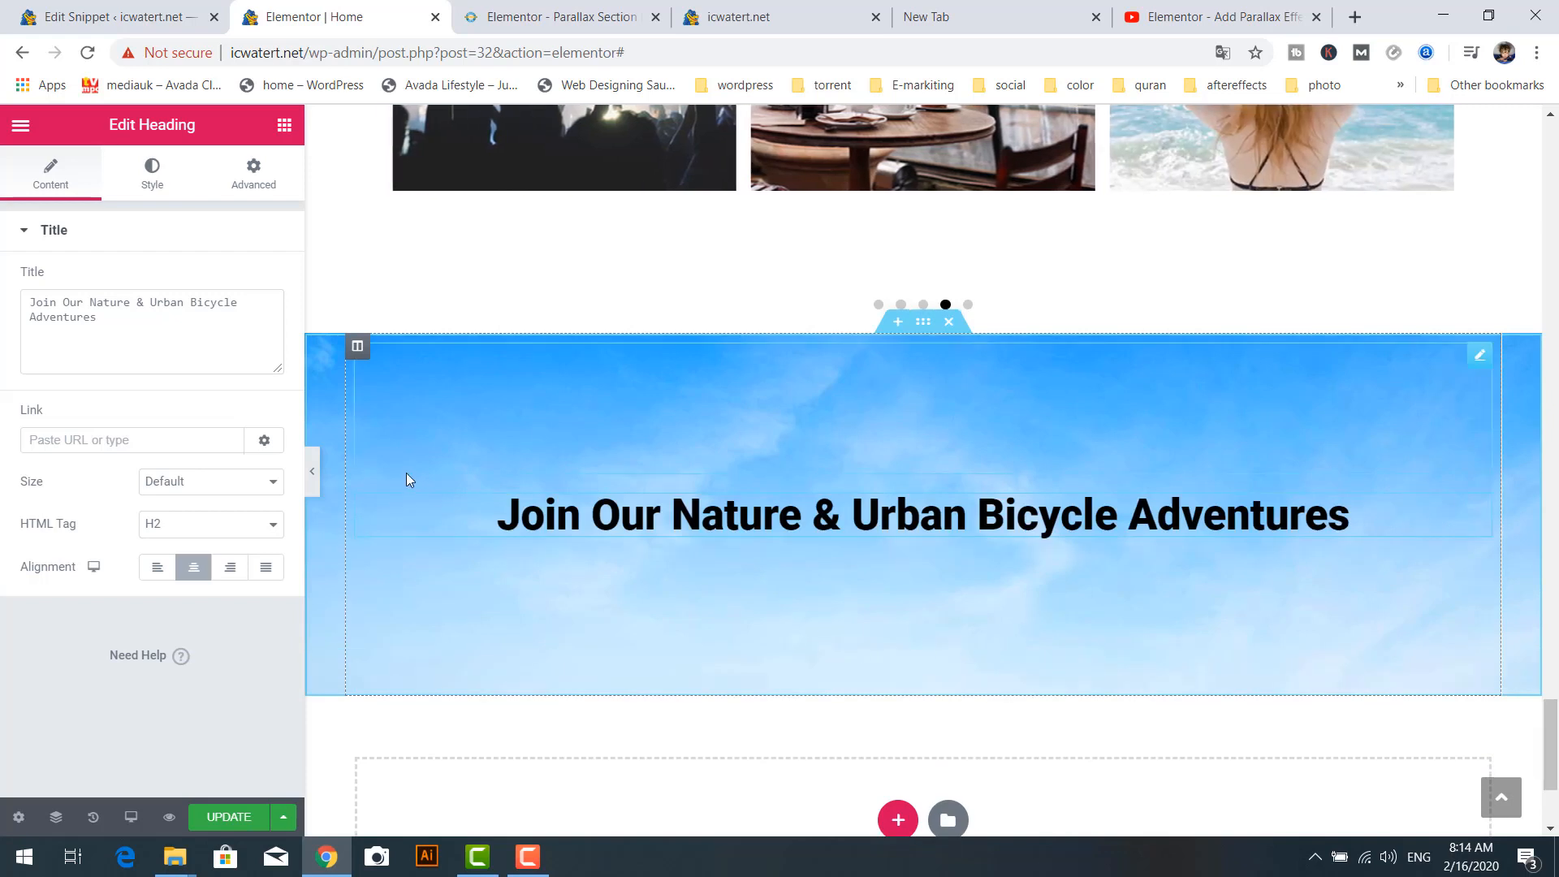
Set the space of the spacer above the heading to 150 and of the spacer below it to 267
click(712, 406)
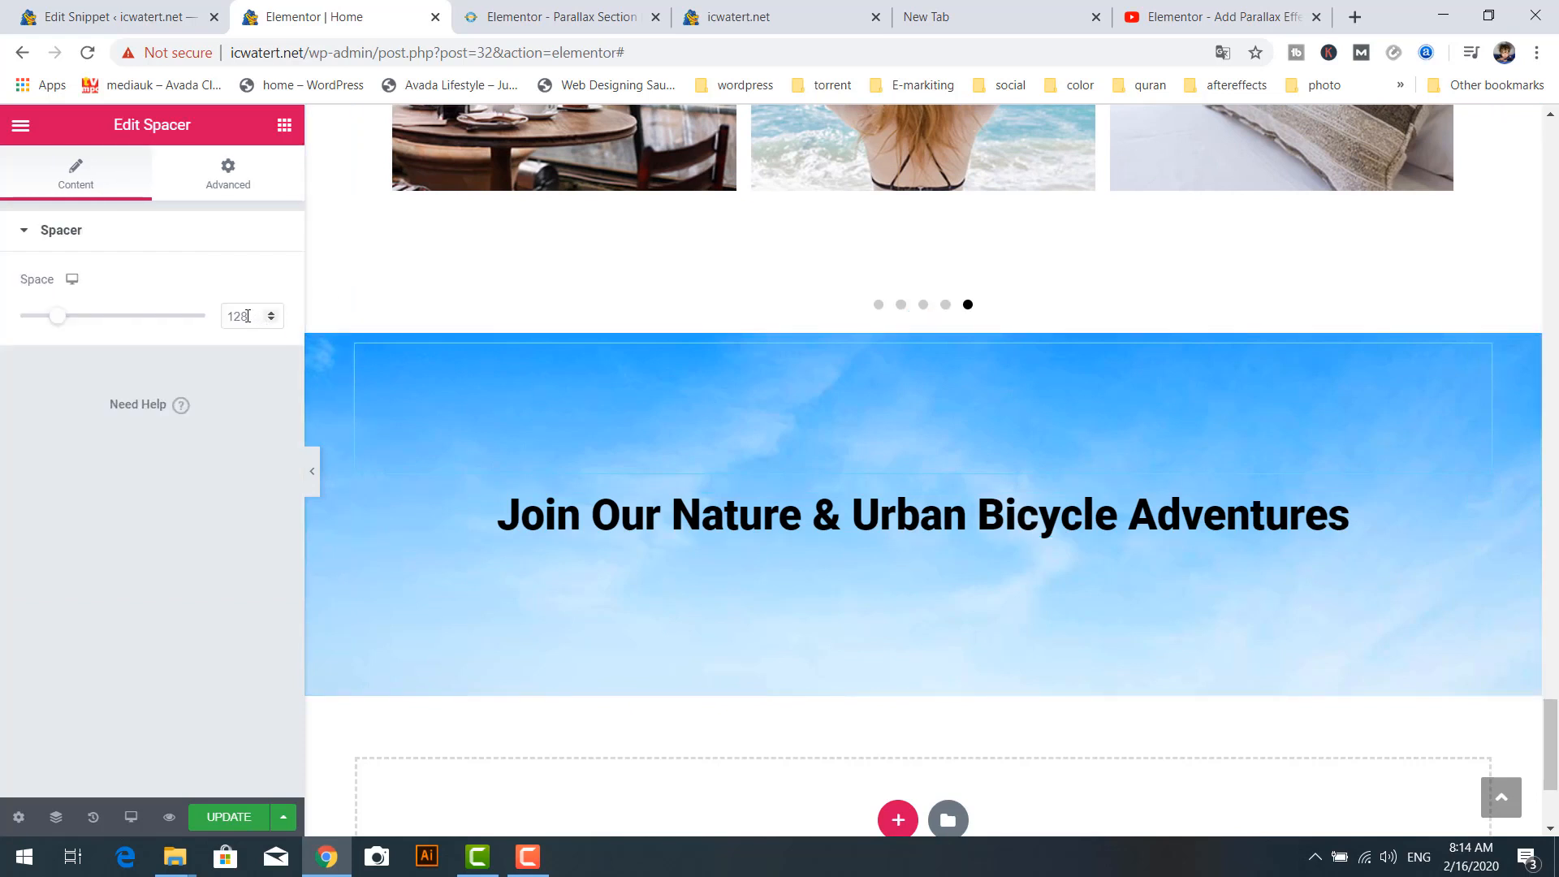
click(251, 317)
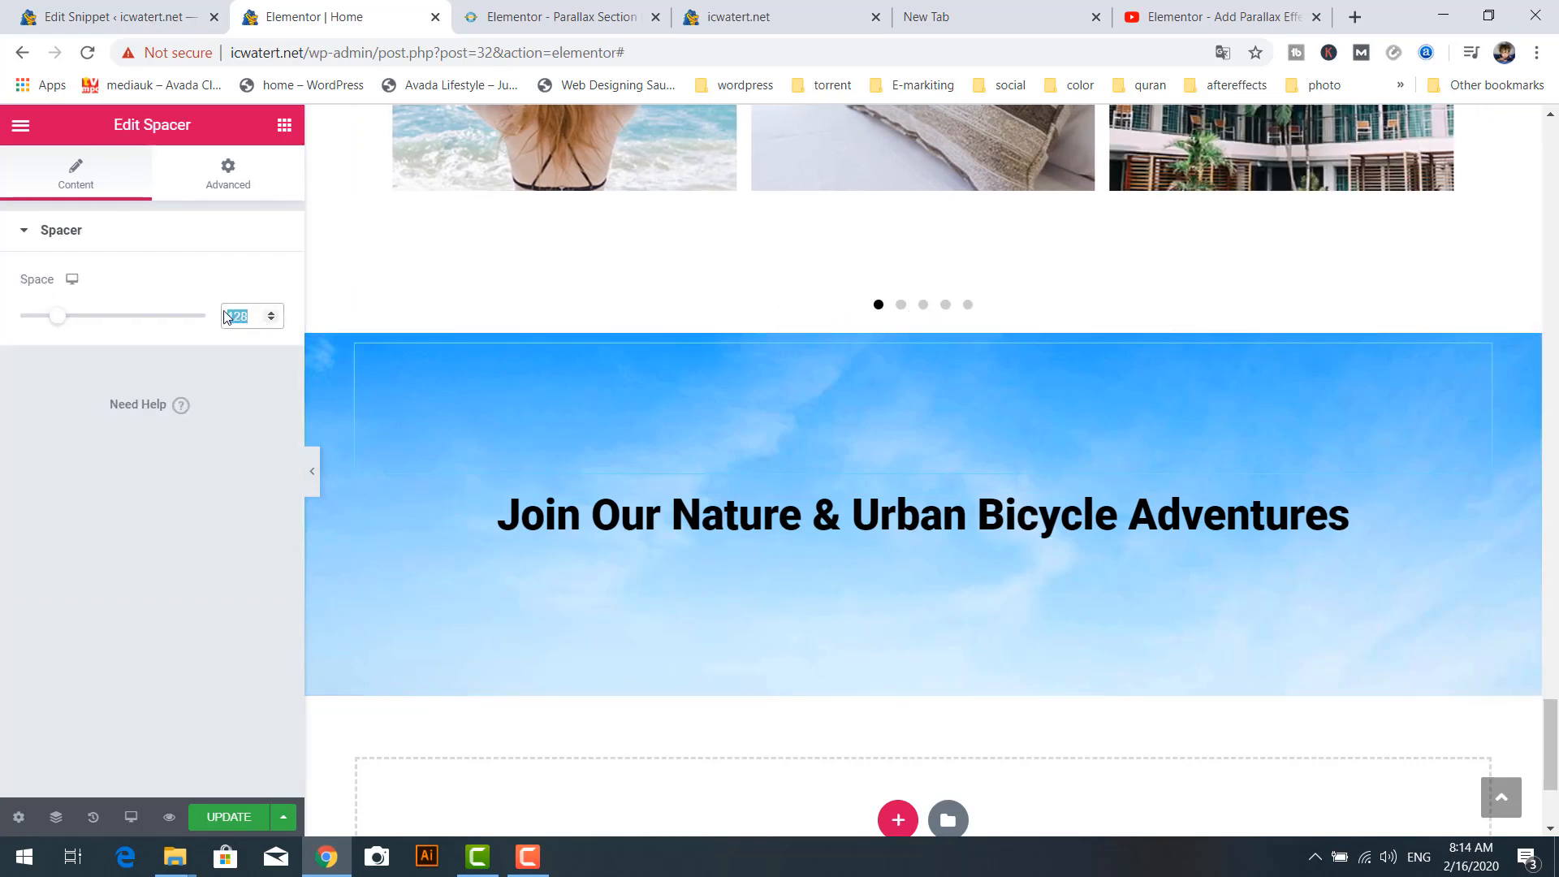
drag(57, 316, 92, 324)
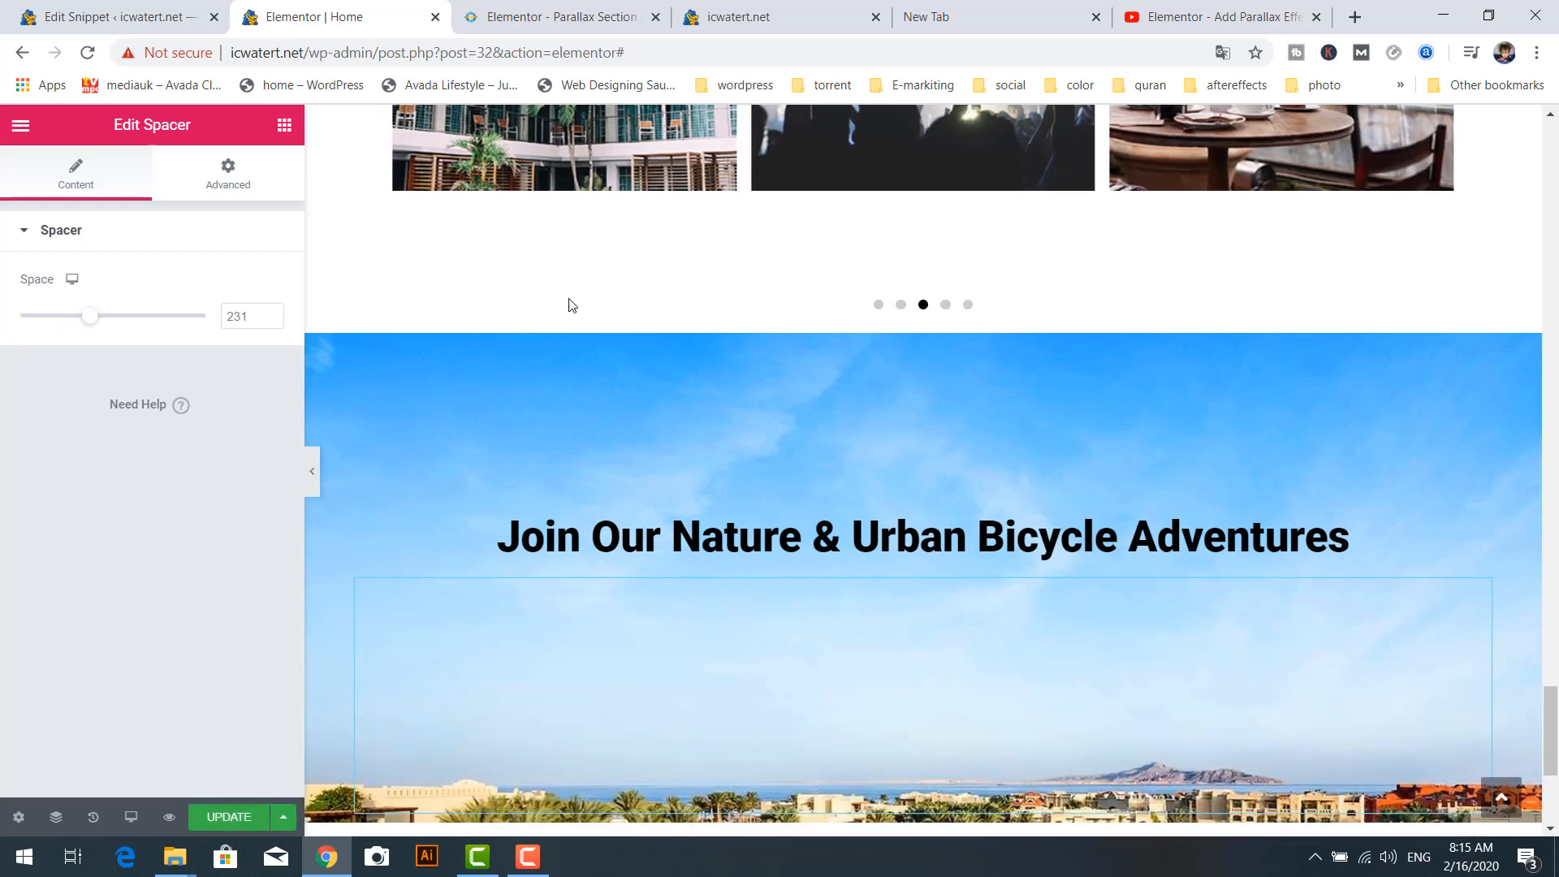
scroll(1099, 317, down, 3)
scroll(1138, 322, up, 2)
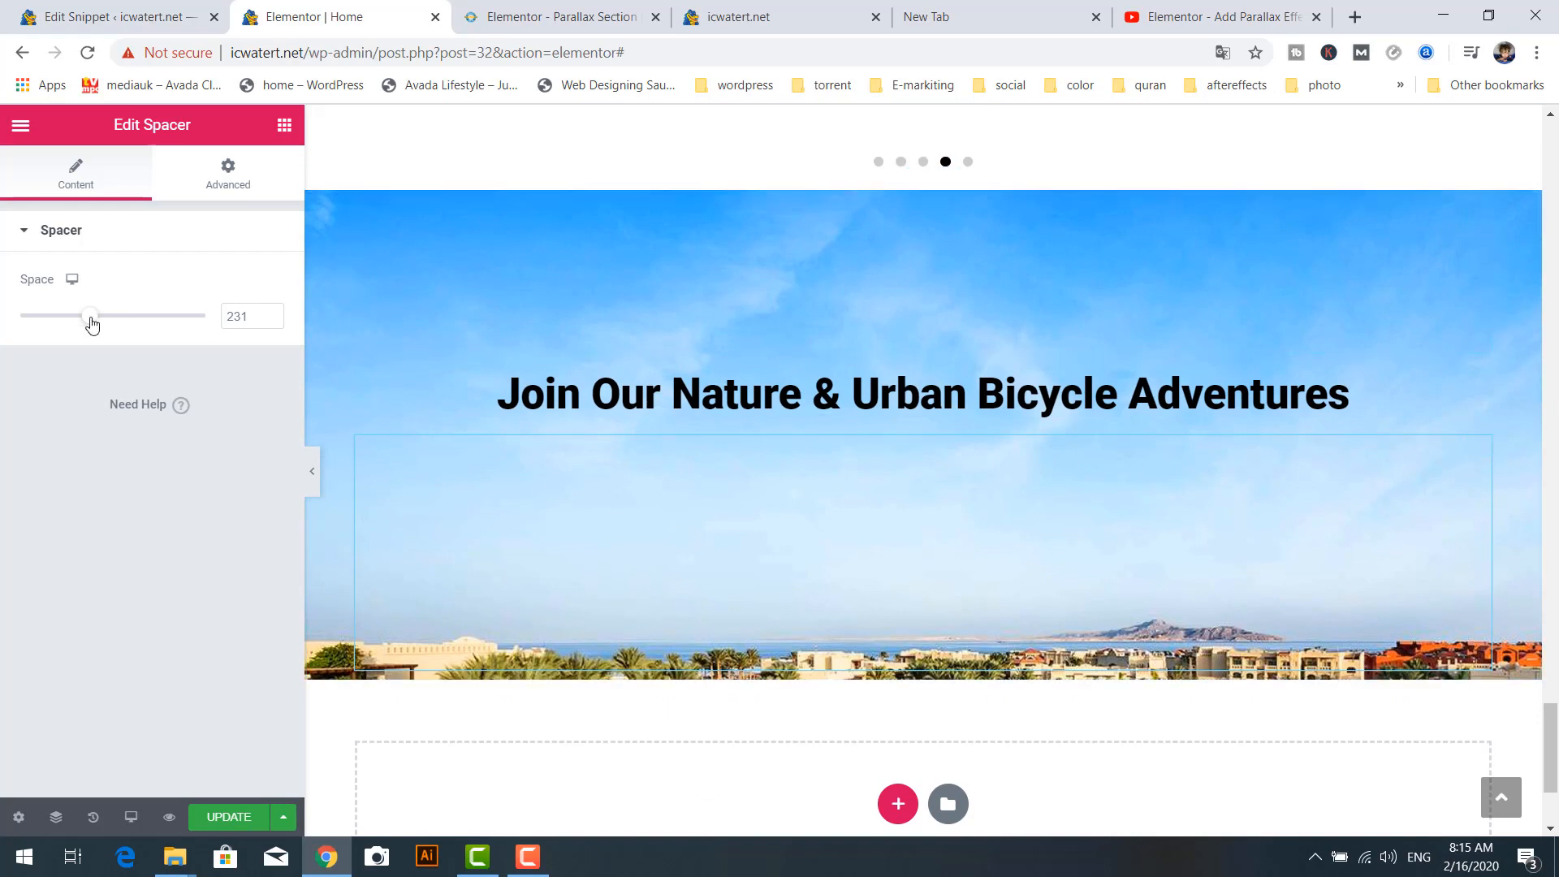
drag(95, 325, 103, 330)
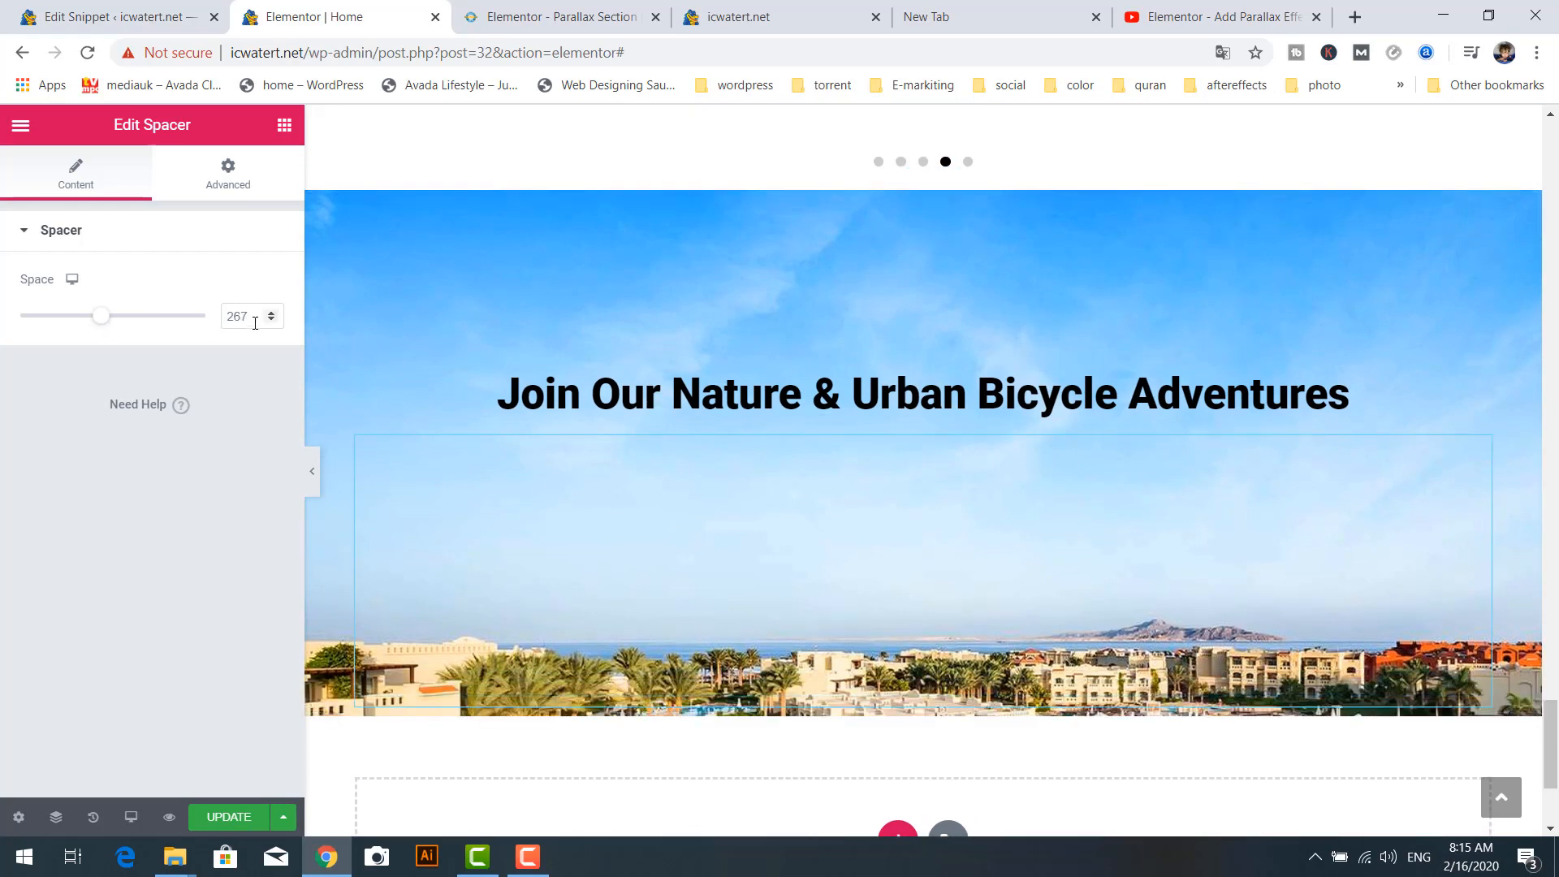
Set the space of both spacers around the heading to 250, then check the section's height
click(840, 246)
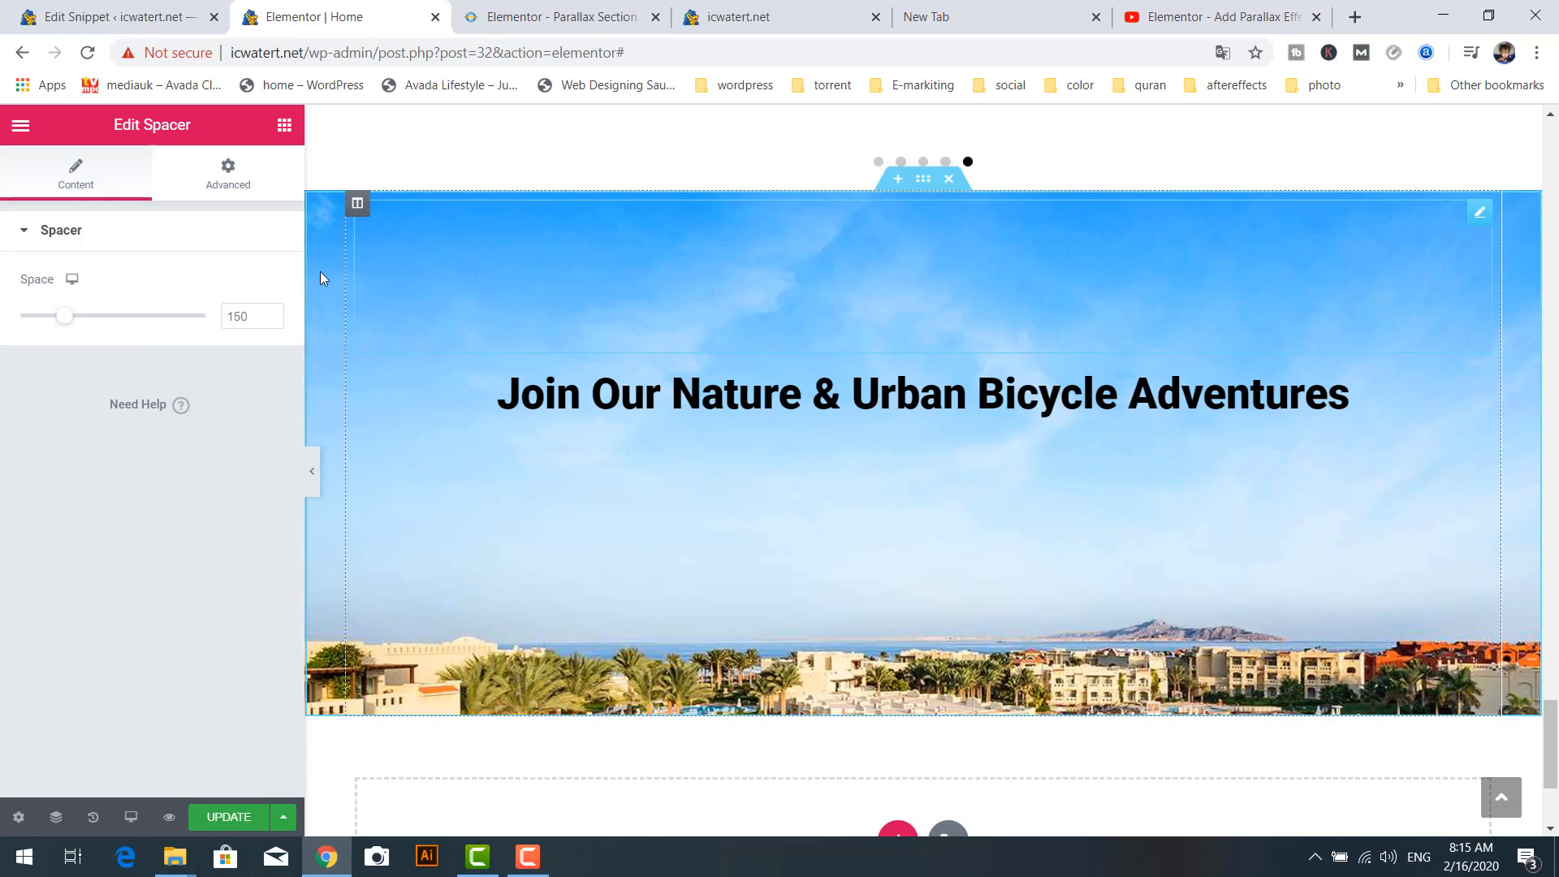
drag(65, 317, 96, 324)
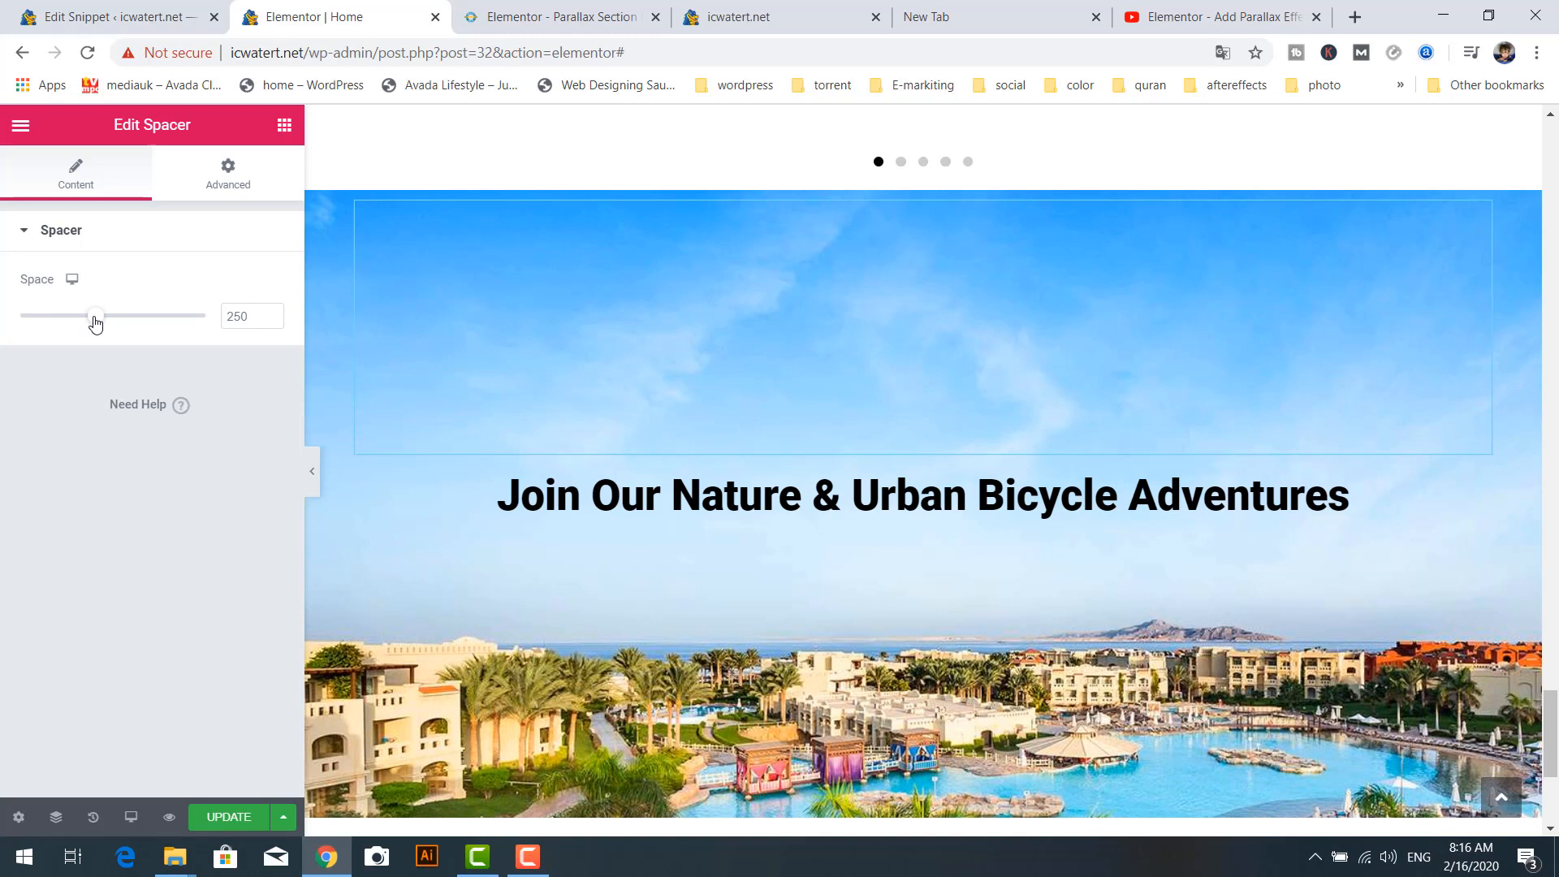
click(781, 690)
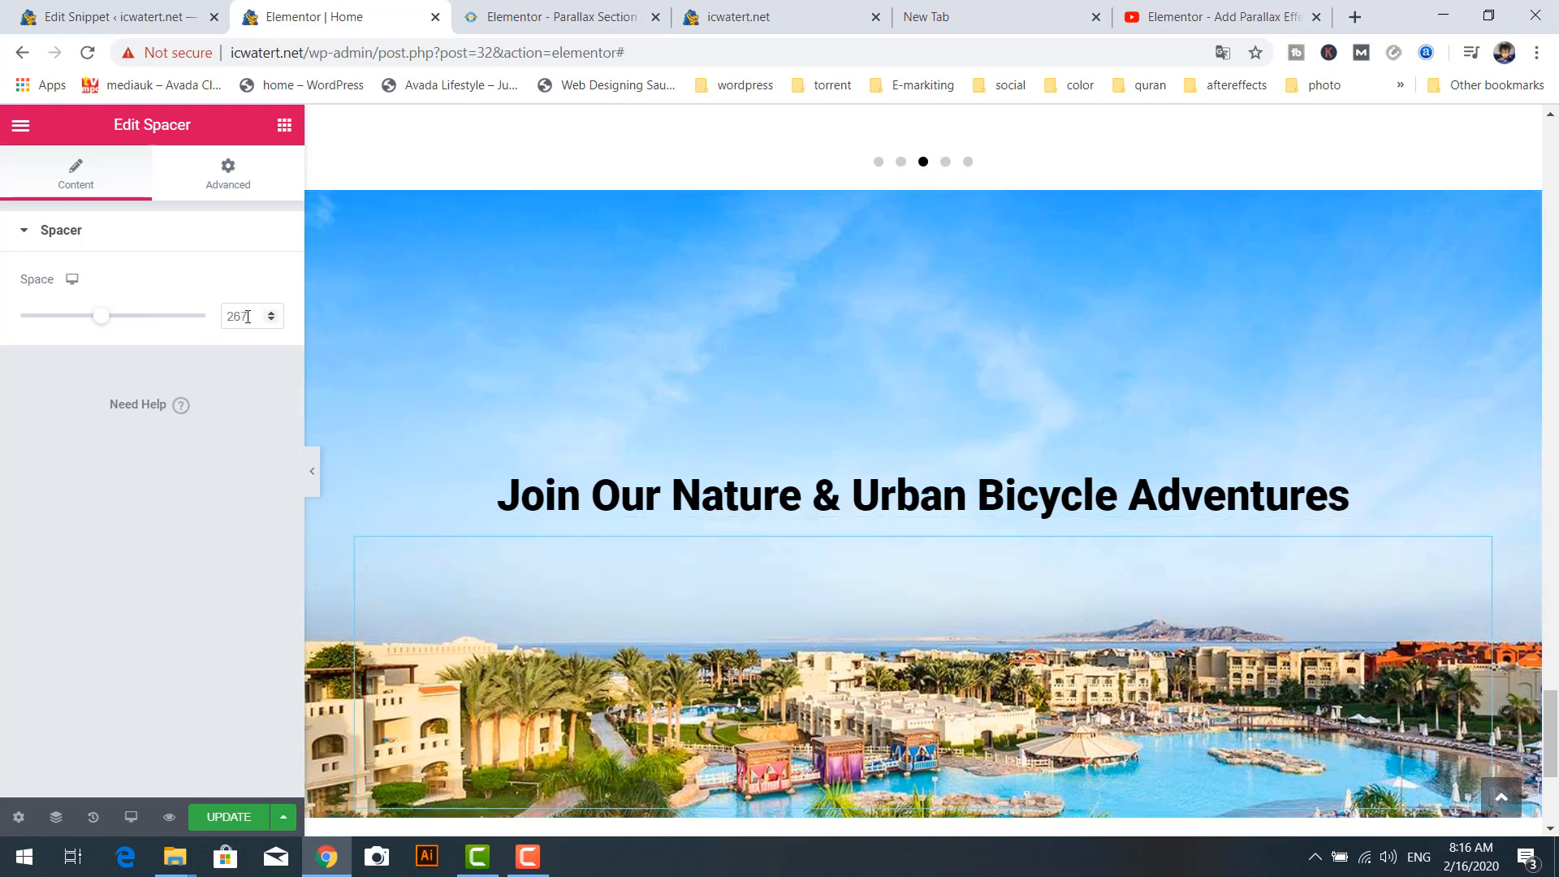
drag(247, 316, 241, 316)
text(50)
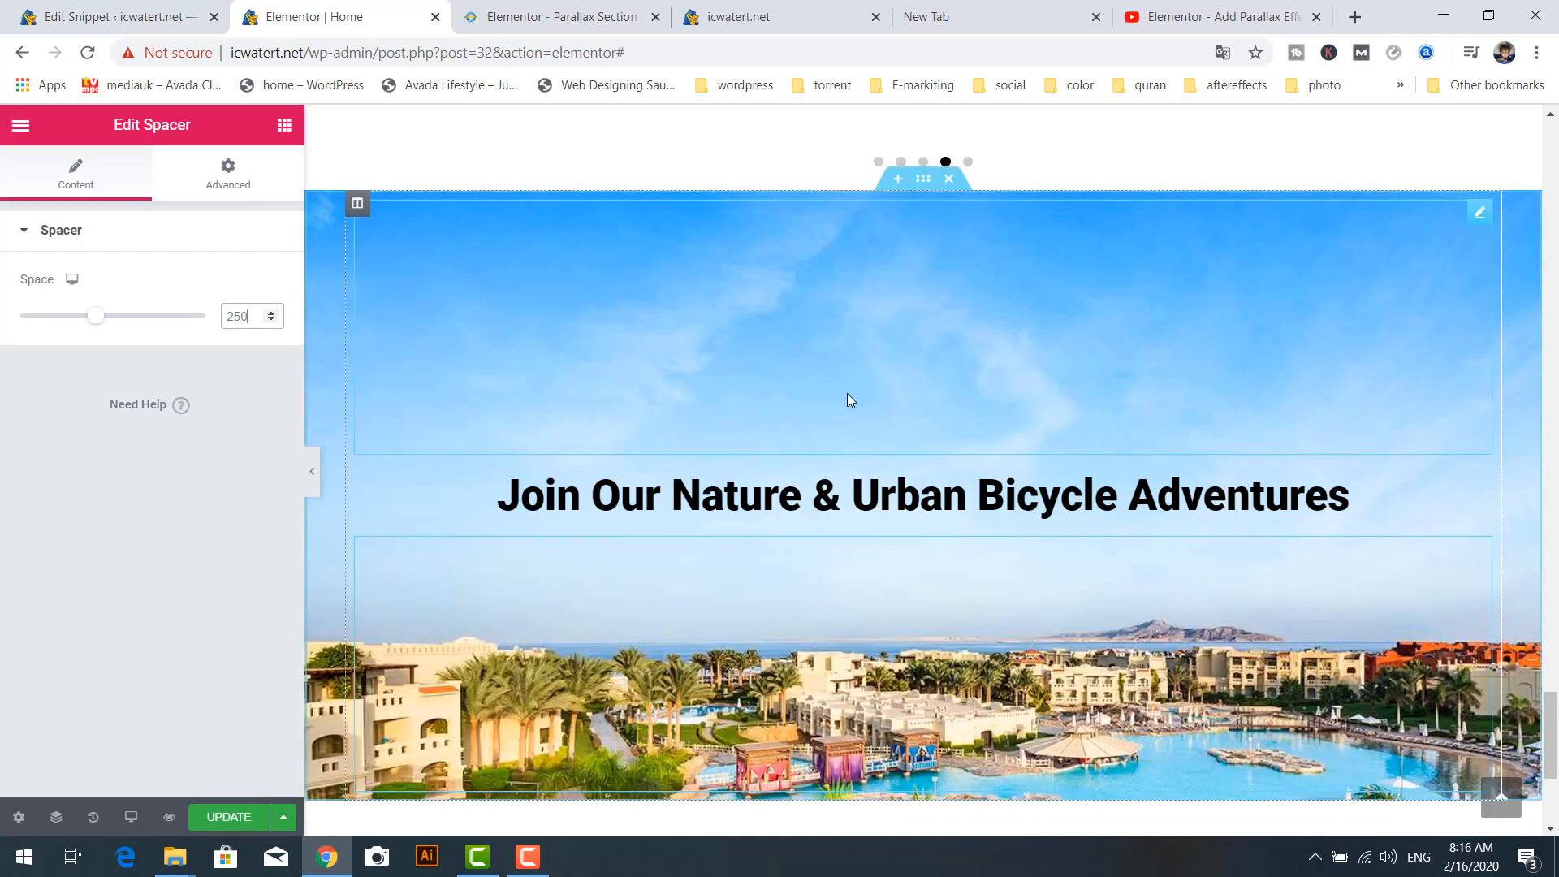
scroll(847, 393, down, 2)
scroll(854, 413, up, 2)
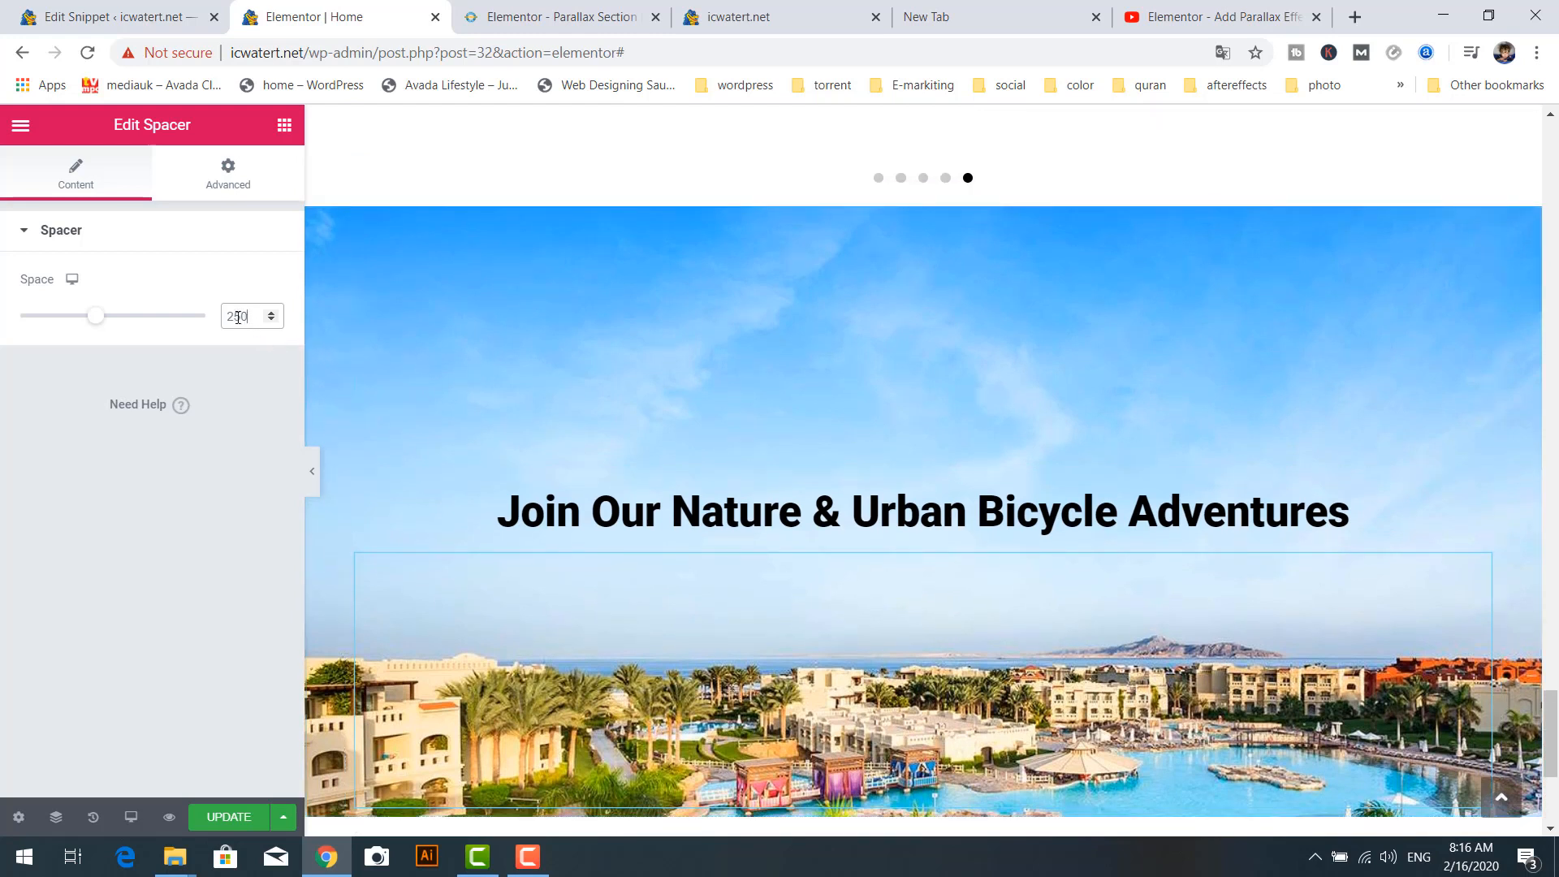
scroll(1264, 424, down, 2)
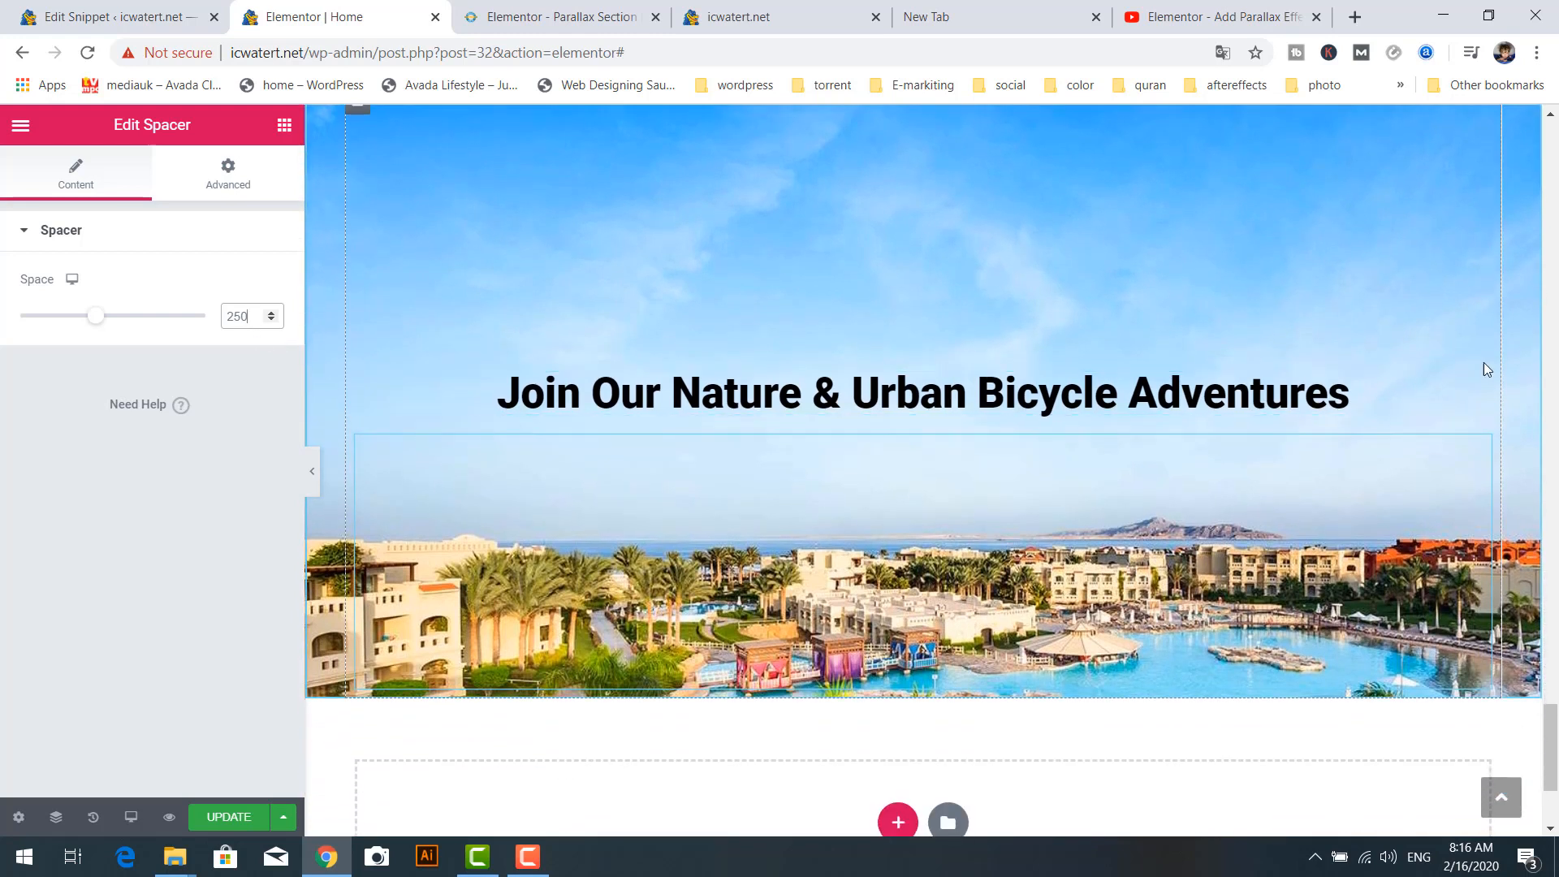
drag(1553, 725, 1553, 725)
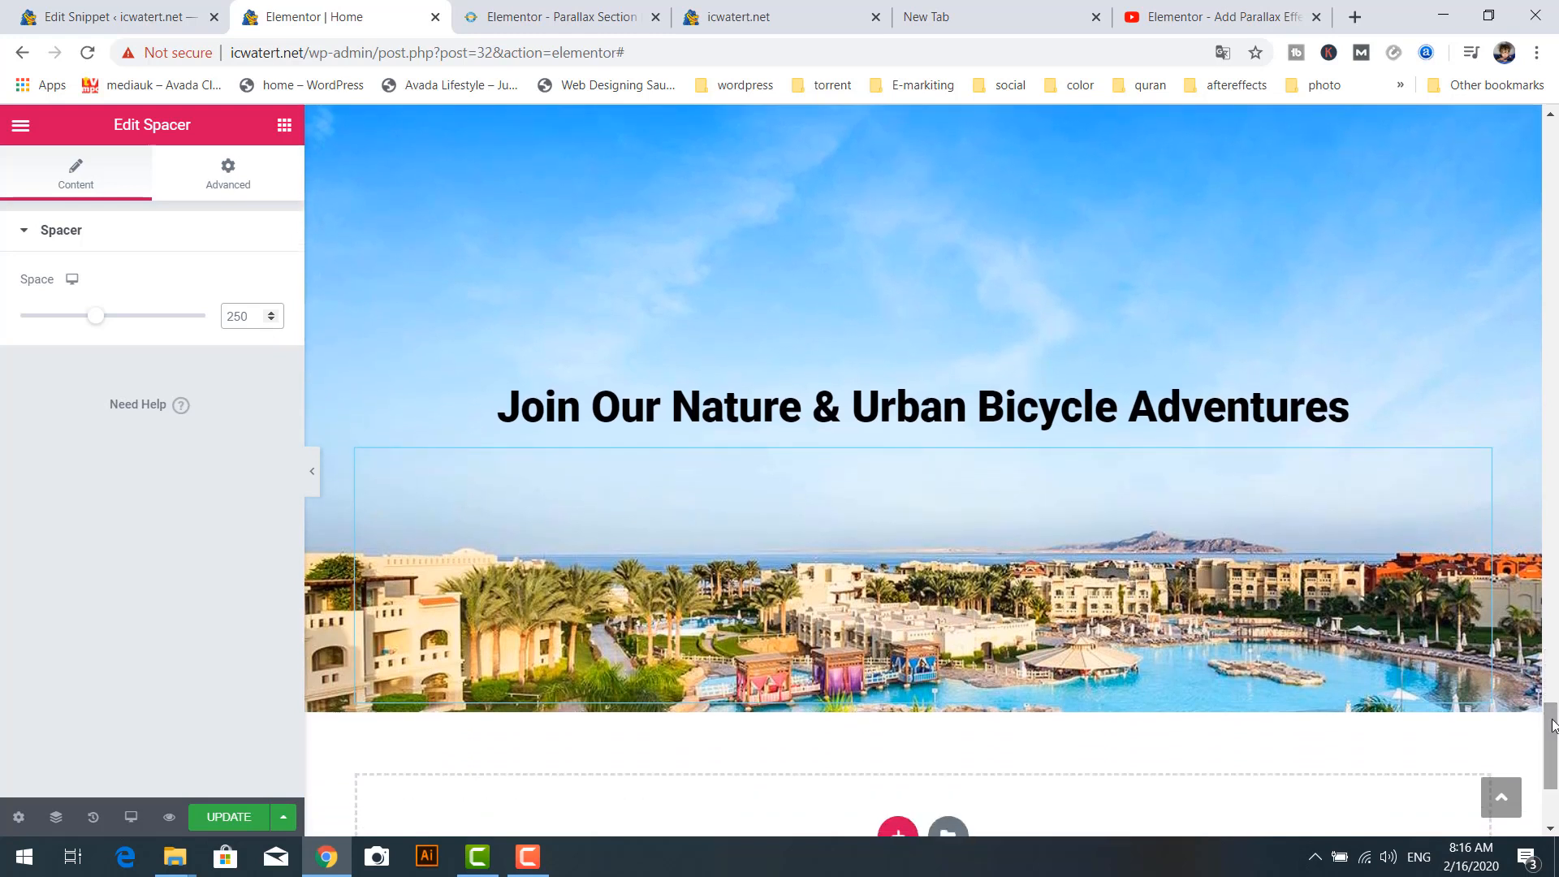
Set the space of both the lower and the upper spacer to 330 to show more of the pool image
drag(98, 324, 124, 324)
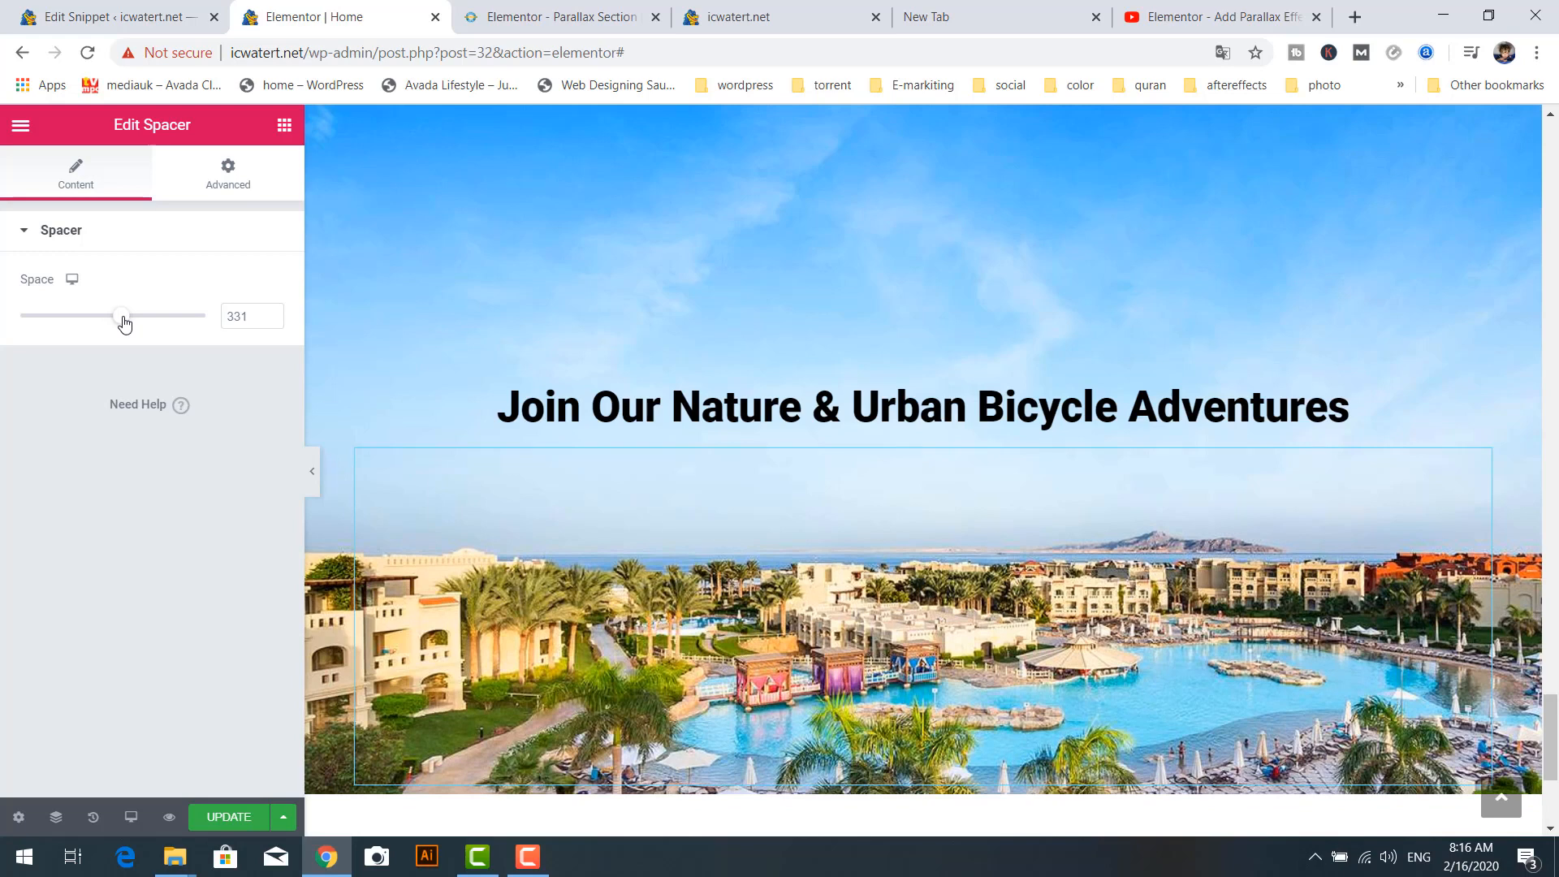
click(244, 319)
text(0)
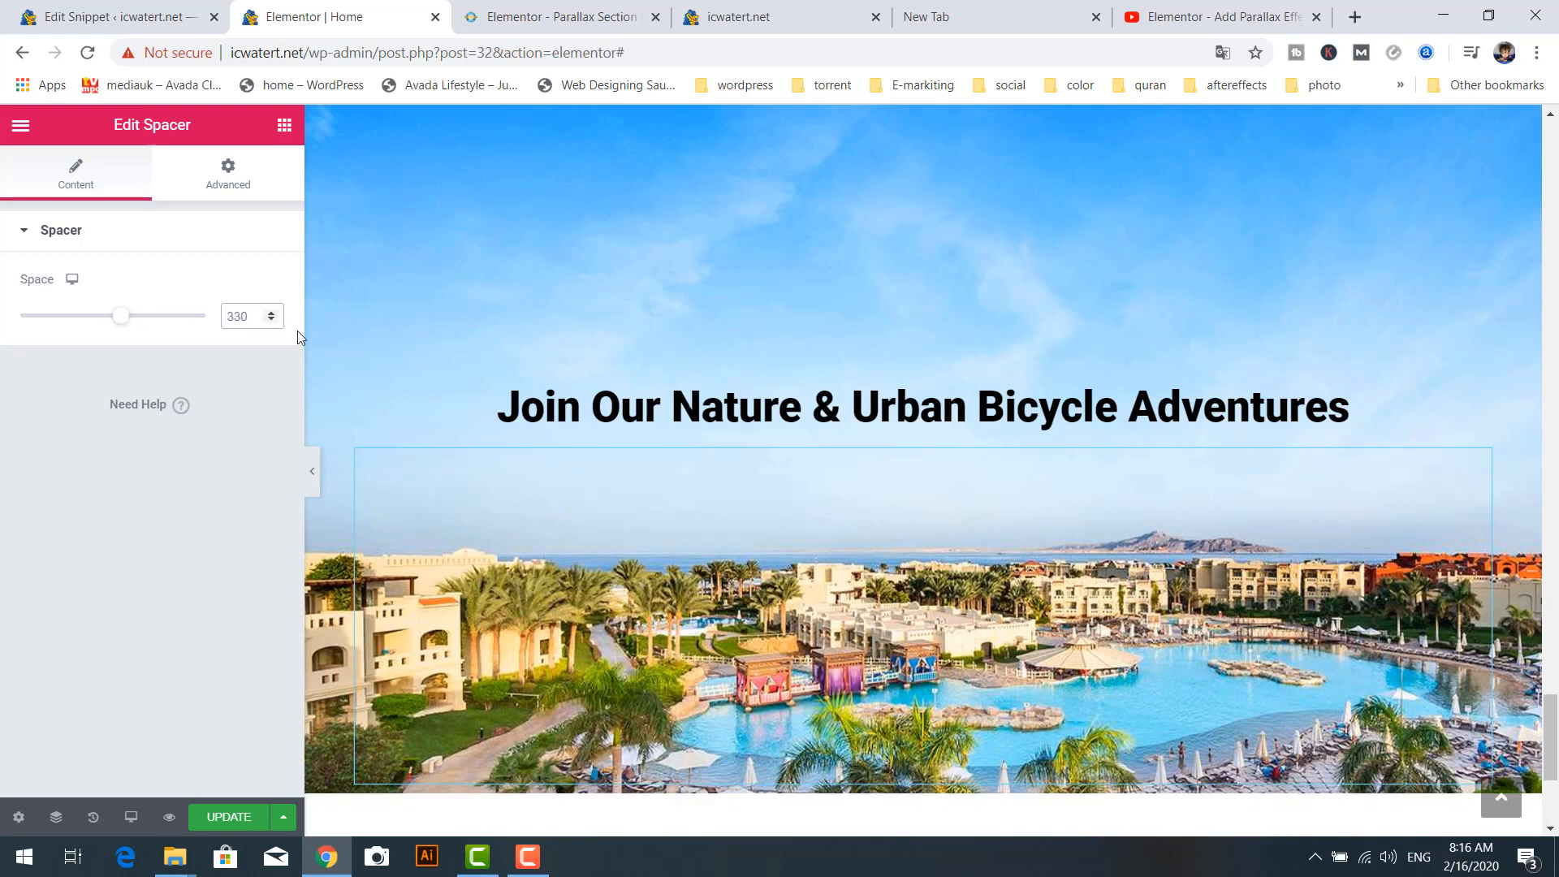
click(519, 207)
double_click(244, 319)
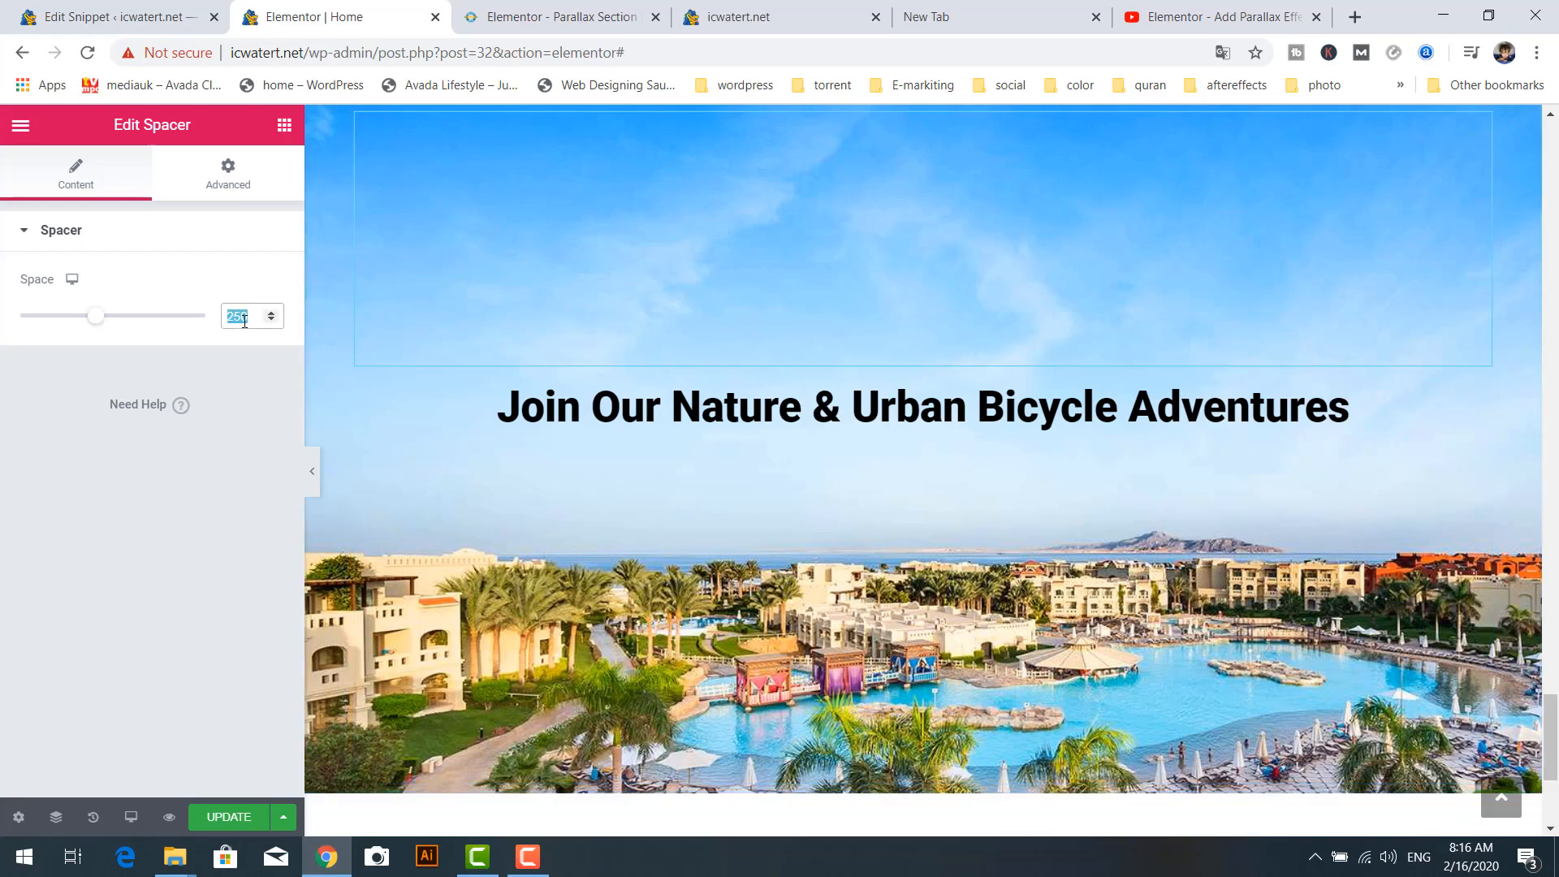
text(330)
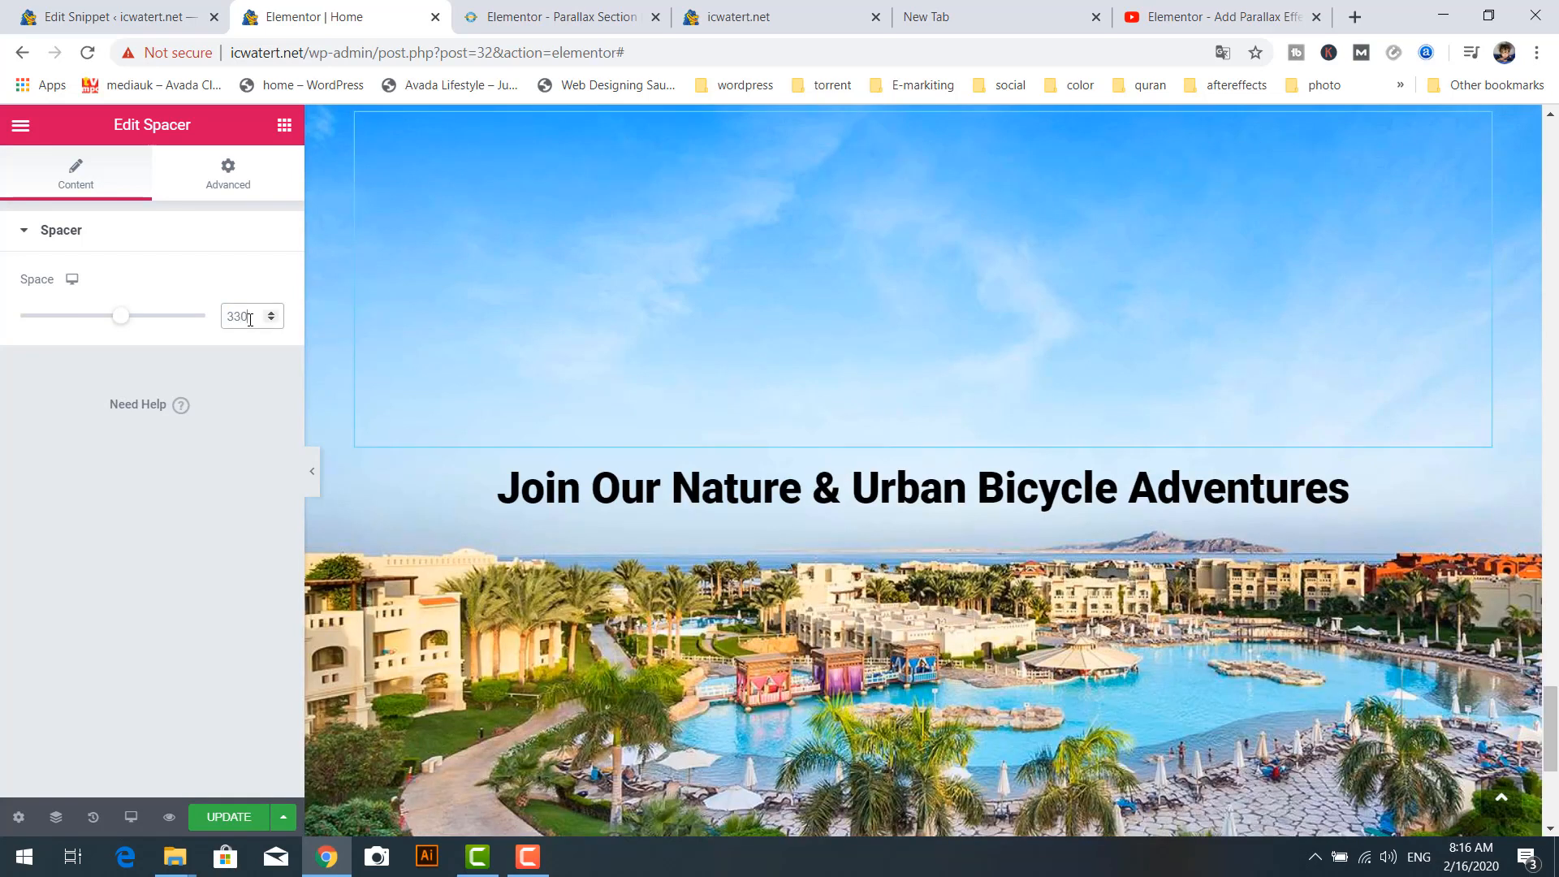
scroll(1012, 442, down, 3)
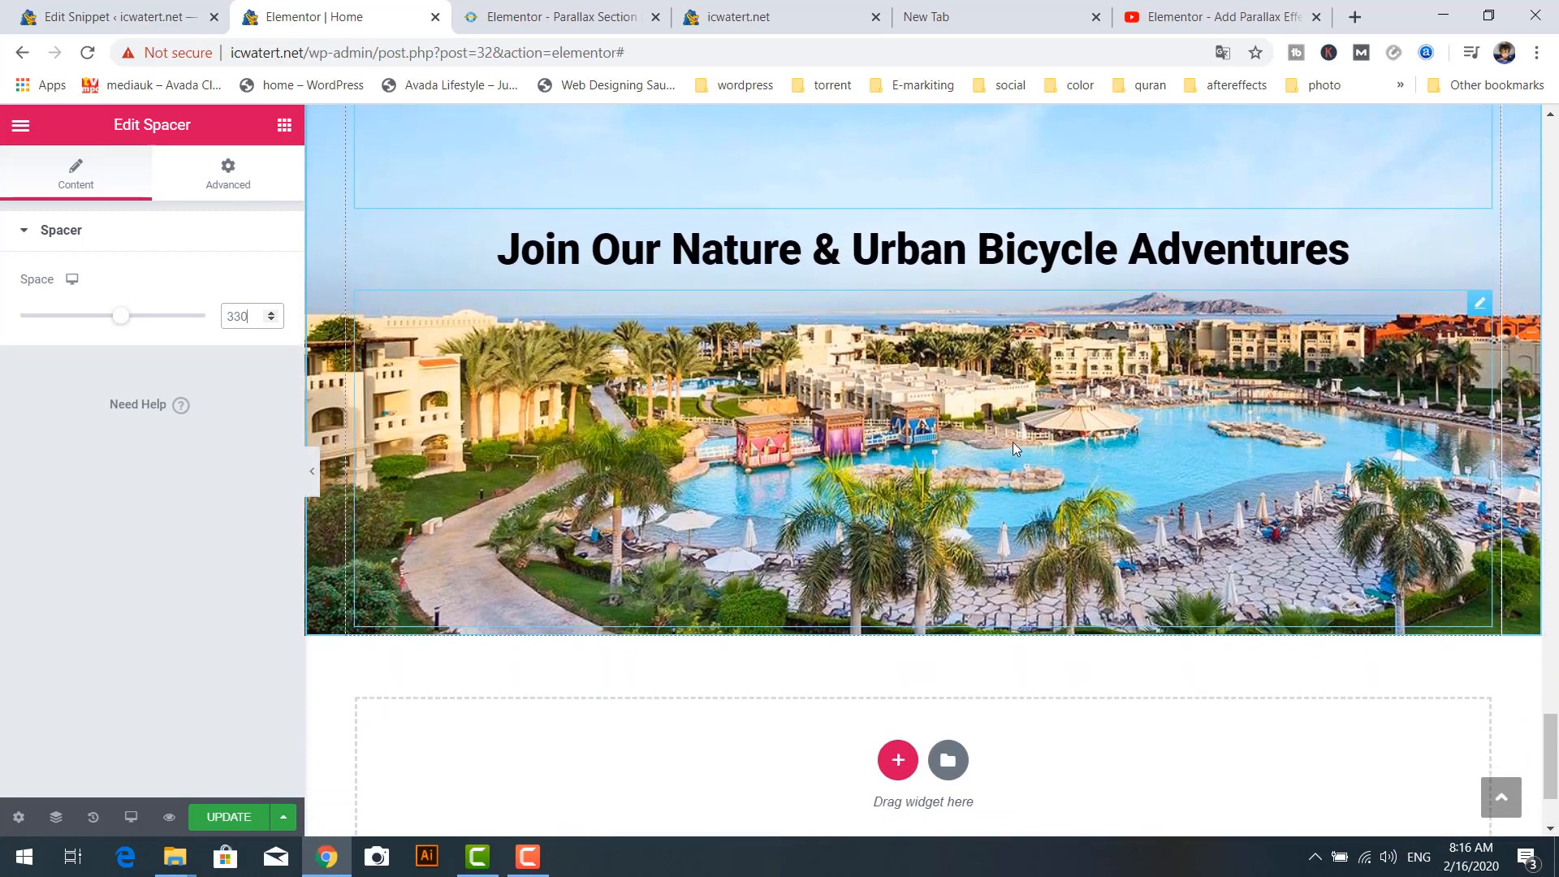
scroll(1013, 445, up, 4)
scroll(1012, 442, down, 2)
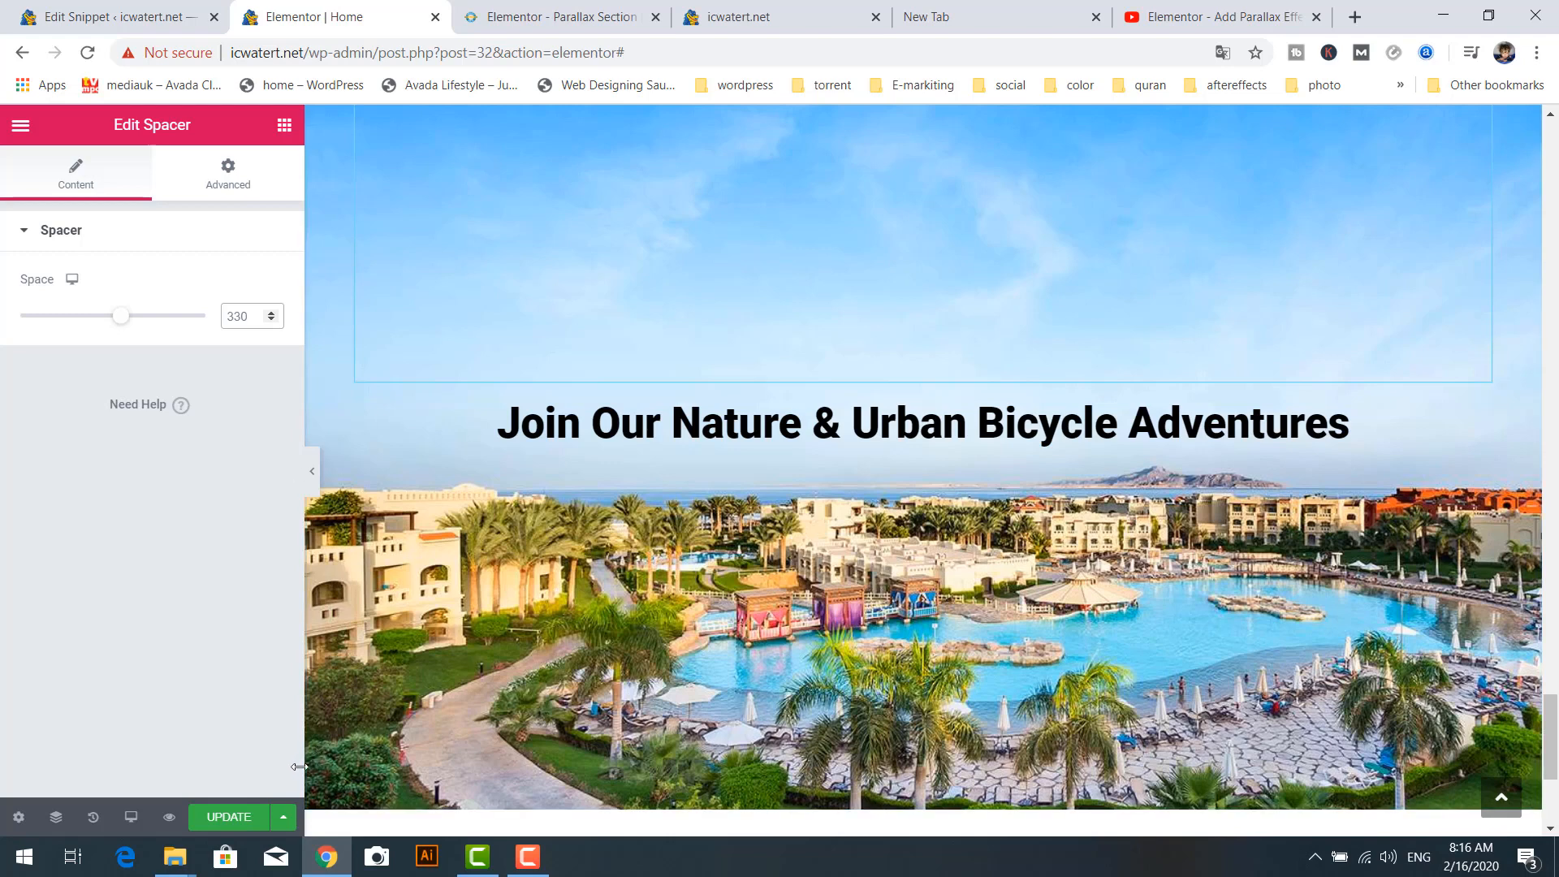
Copy the BikeTour paragraph beneath the main title on the live icwatert.net home page
click(580, 20)
click(756, 18)
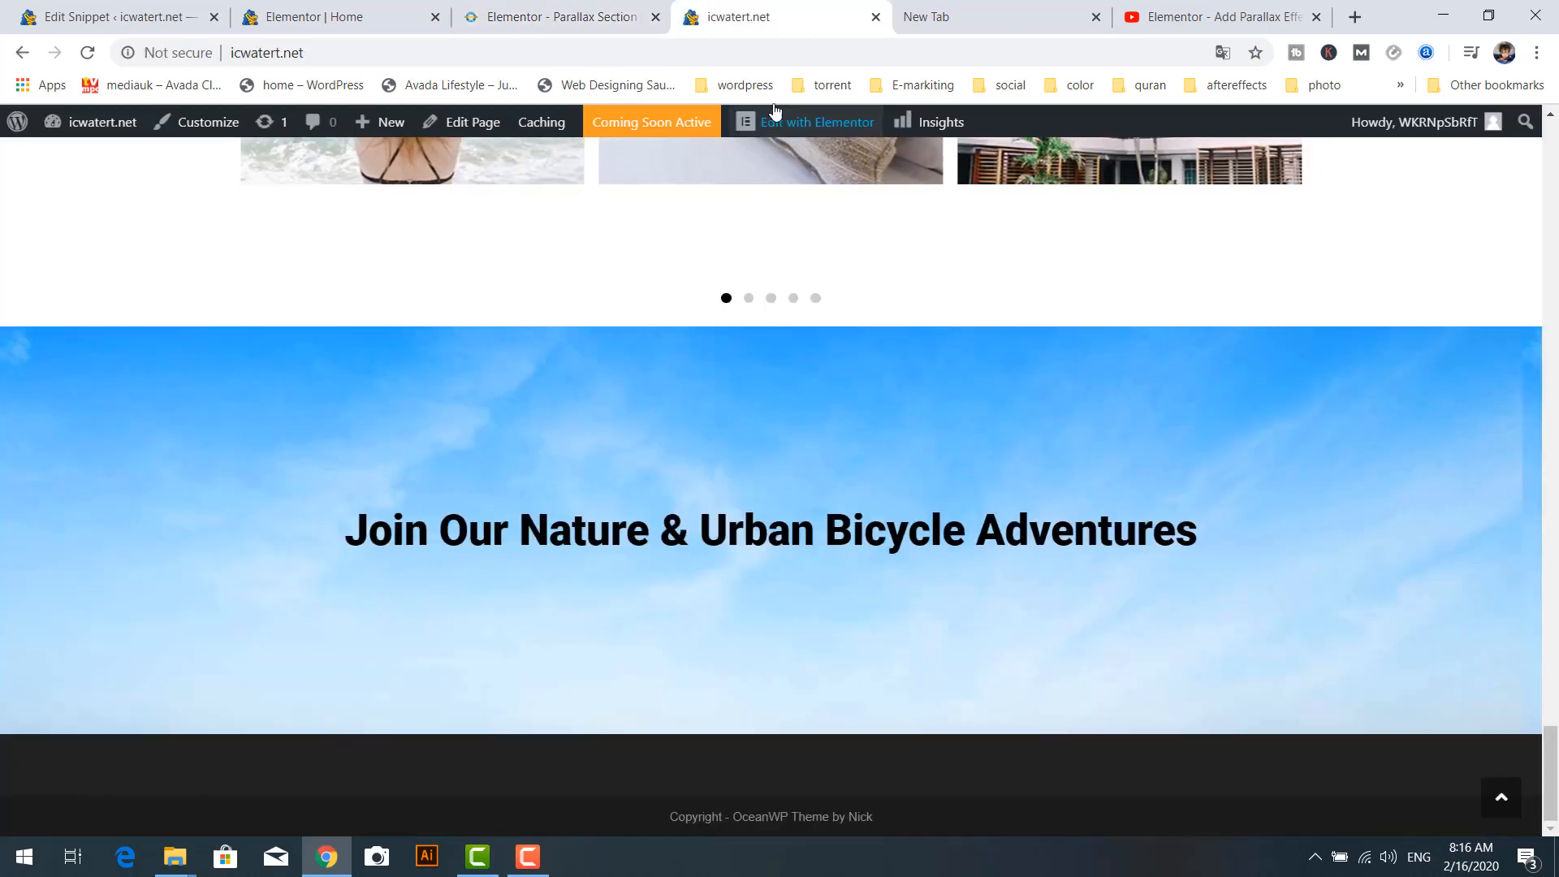
scroll(956, 284, up, 15)
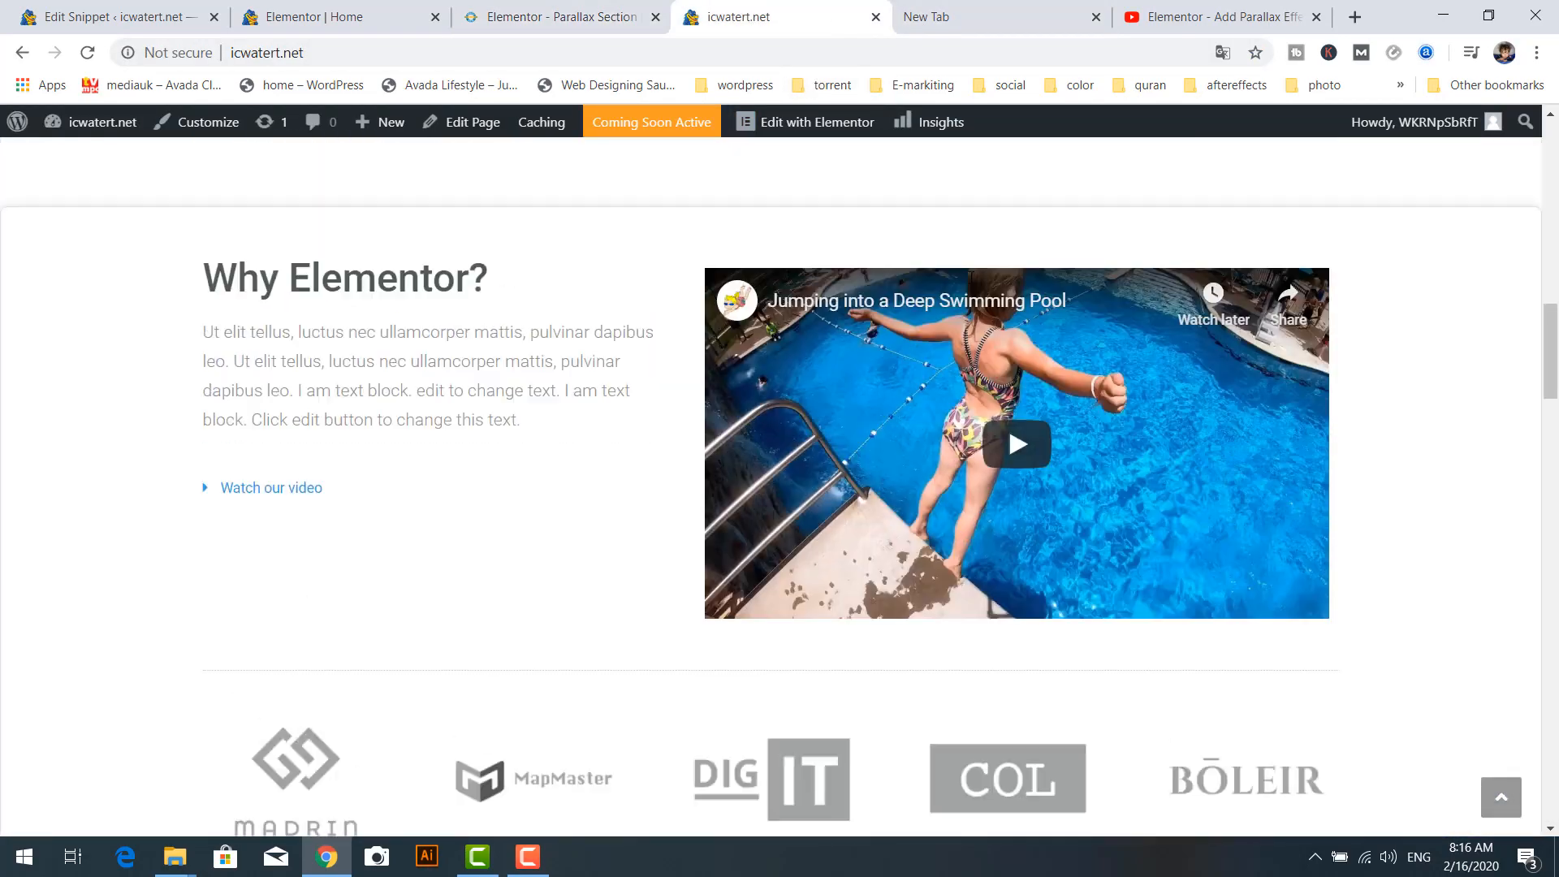
scroll(957, 288, up, 5)
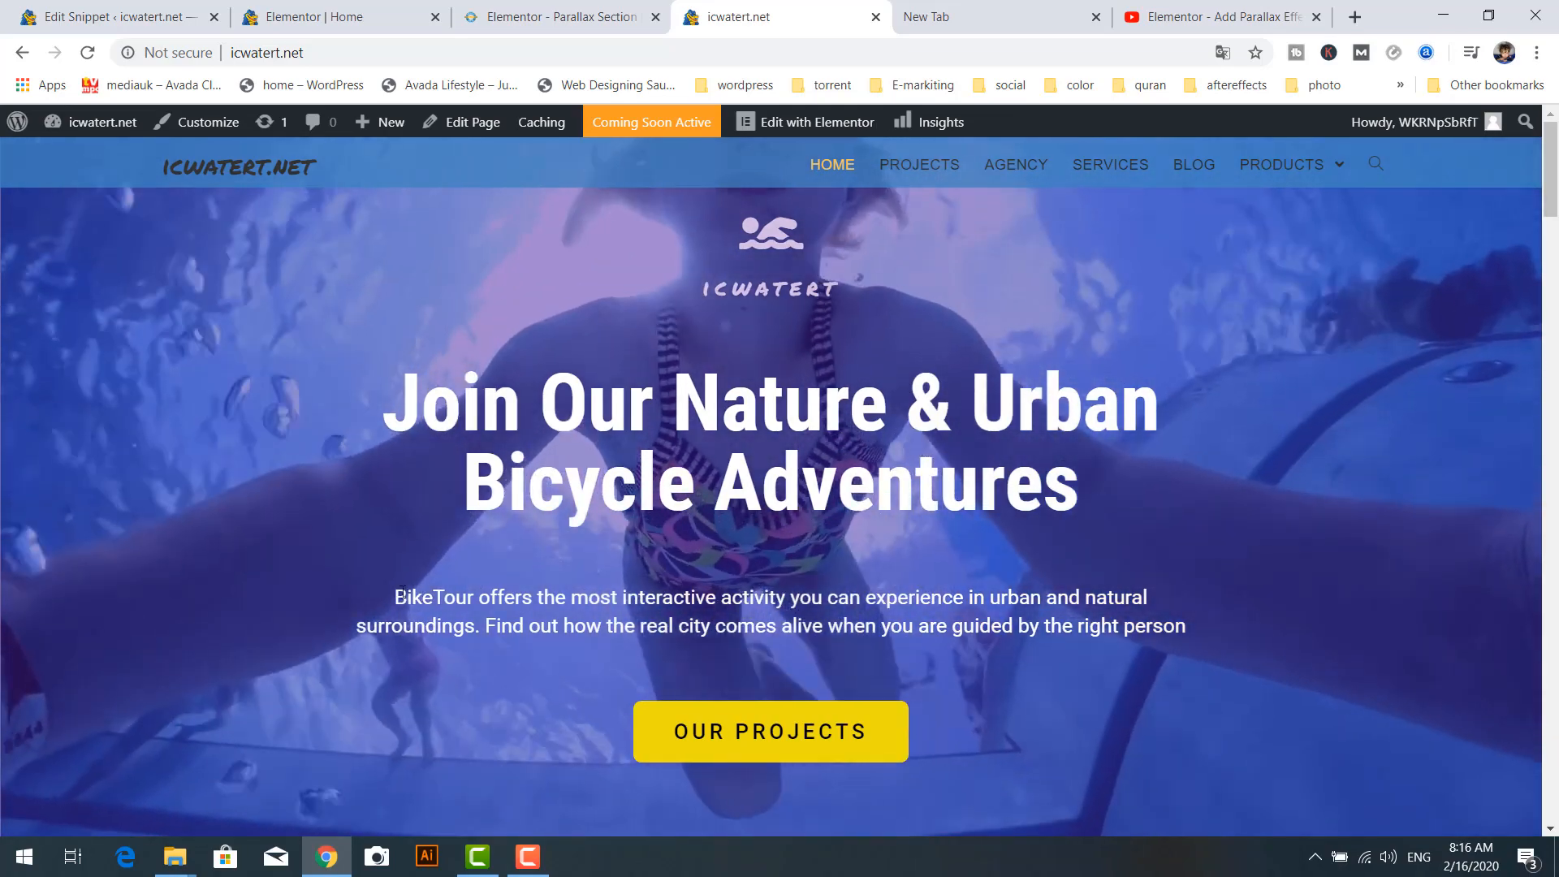
drag(402, 593, 1175, 630)
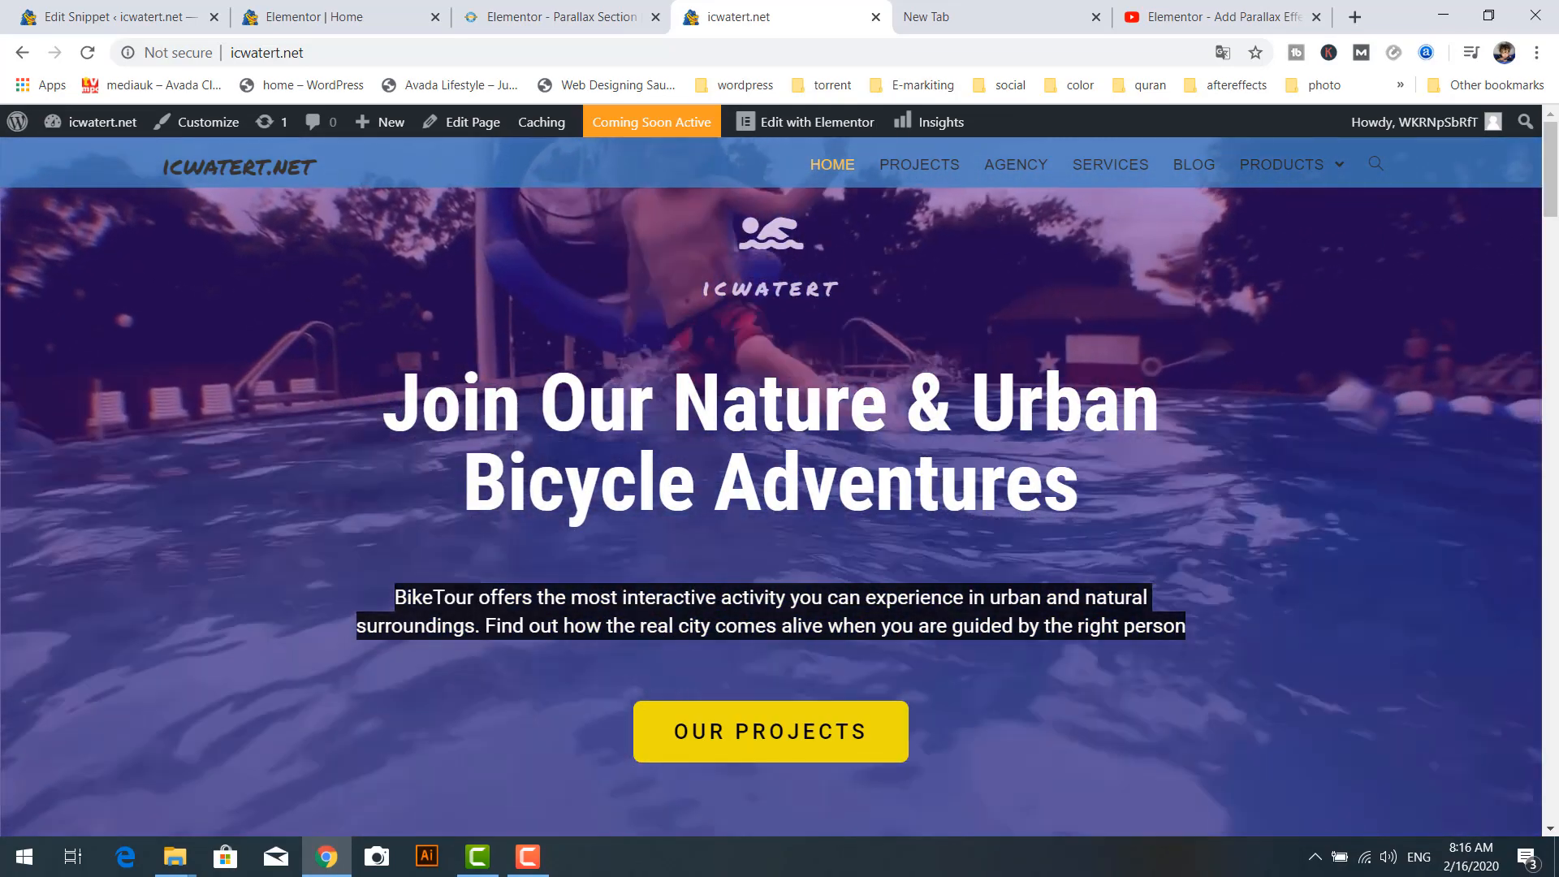
right_click(1042, 619)
click(1121, 634)
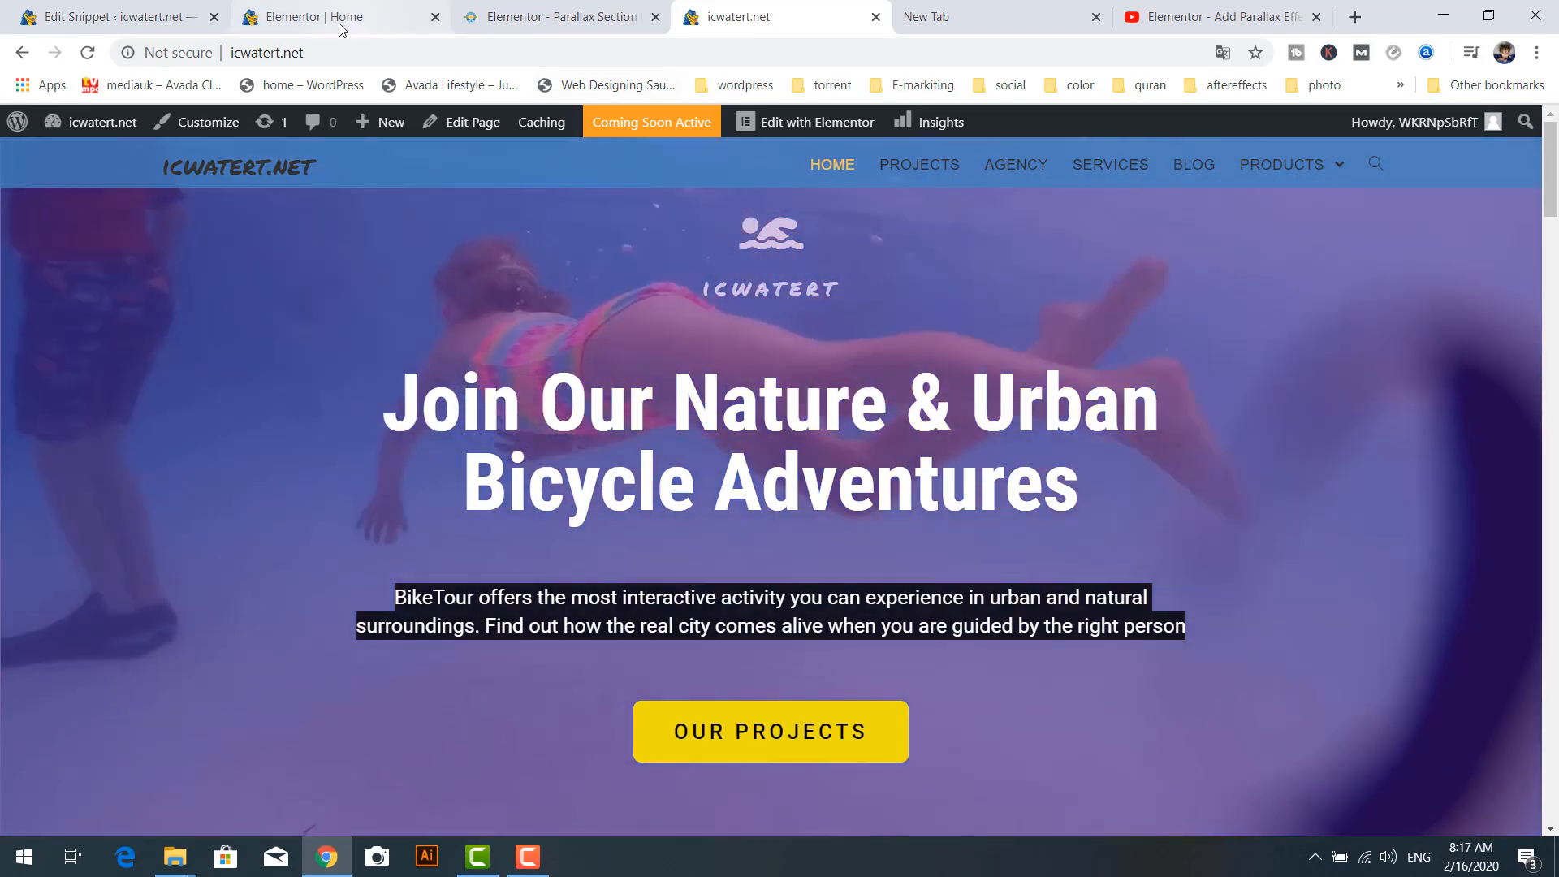
Return to the Elementor editor, add a Heading widget below the existing heading, and replace its title with the copied BikeTour paragraph
click(329, 20)
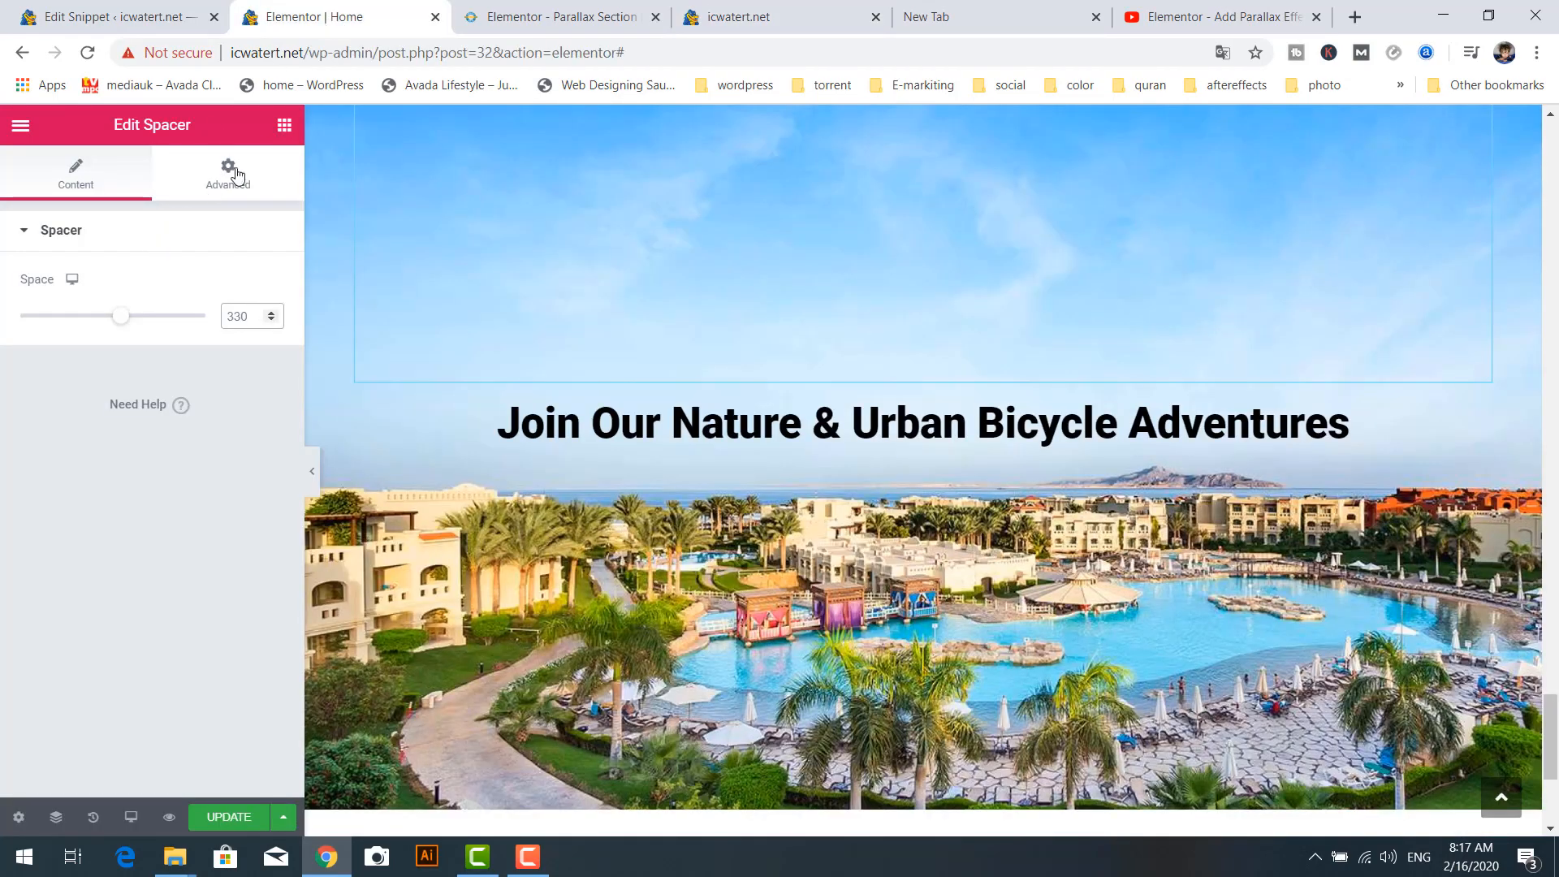
click(284, 127)
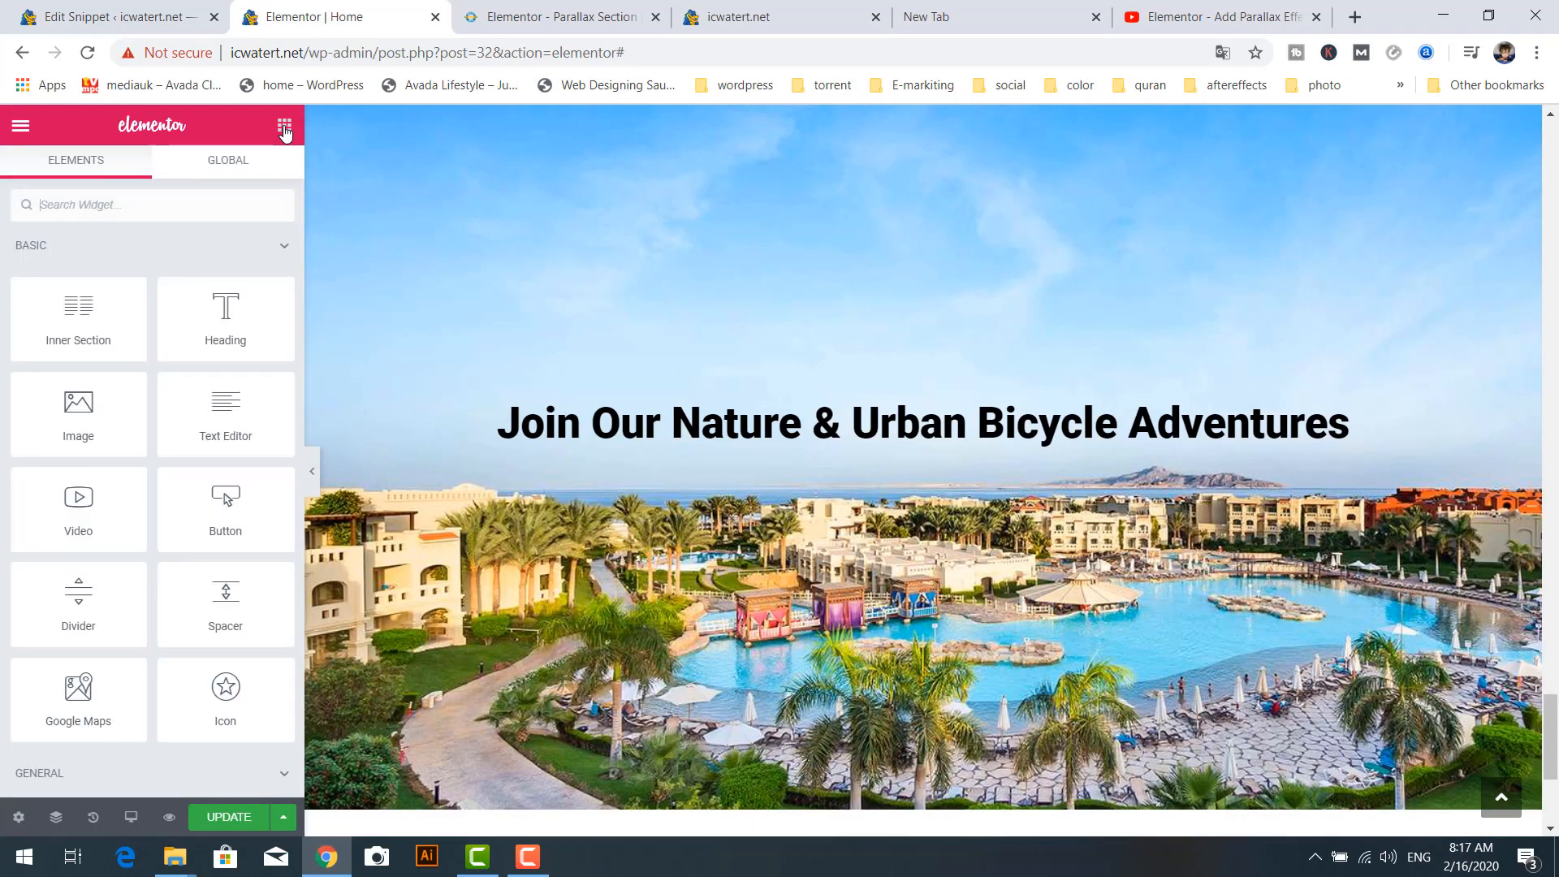
drag(226, 312, 739, 489)
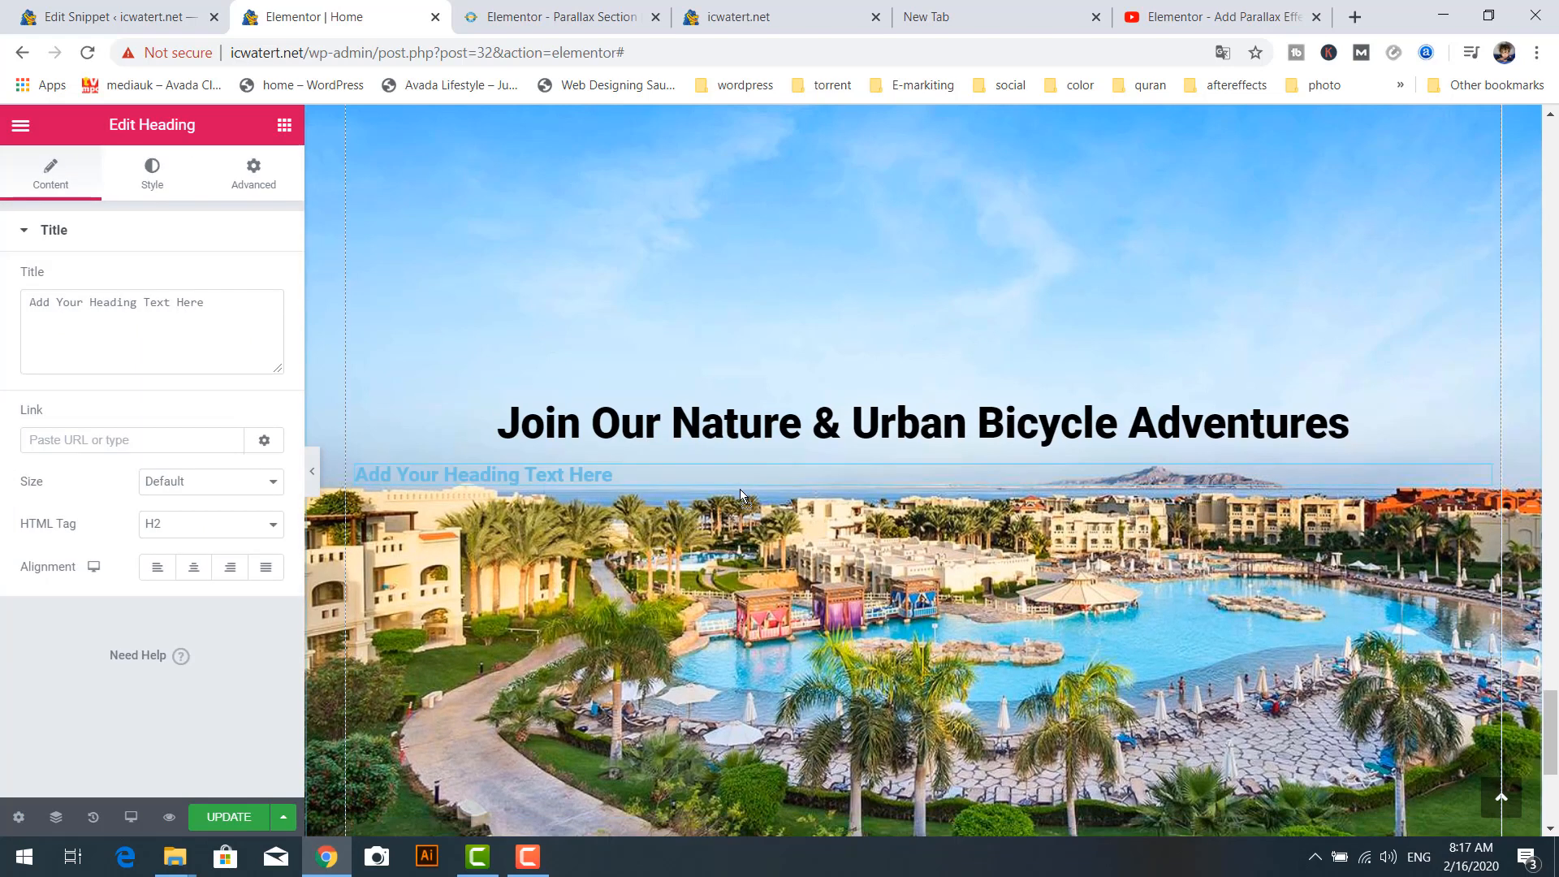
triple_click(588, 478)
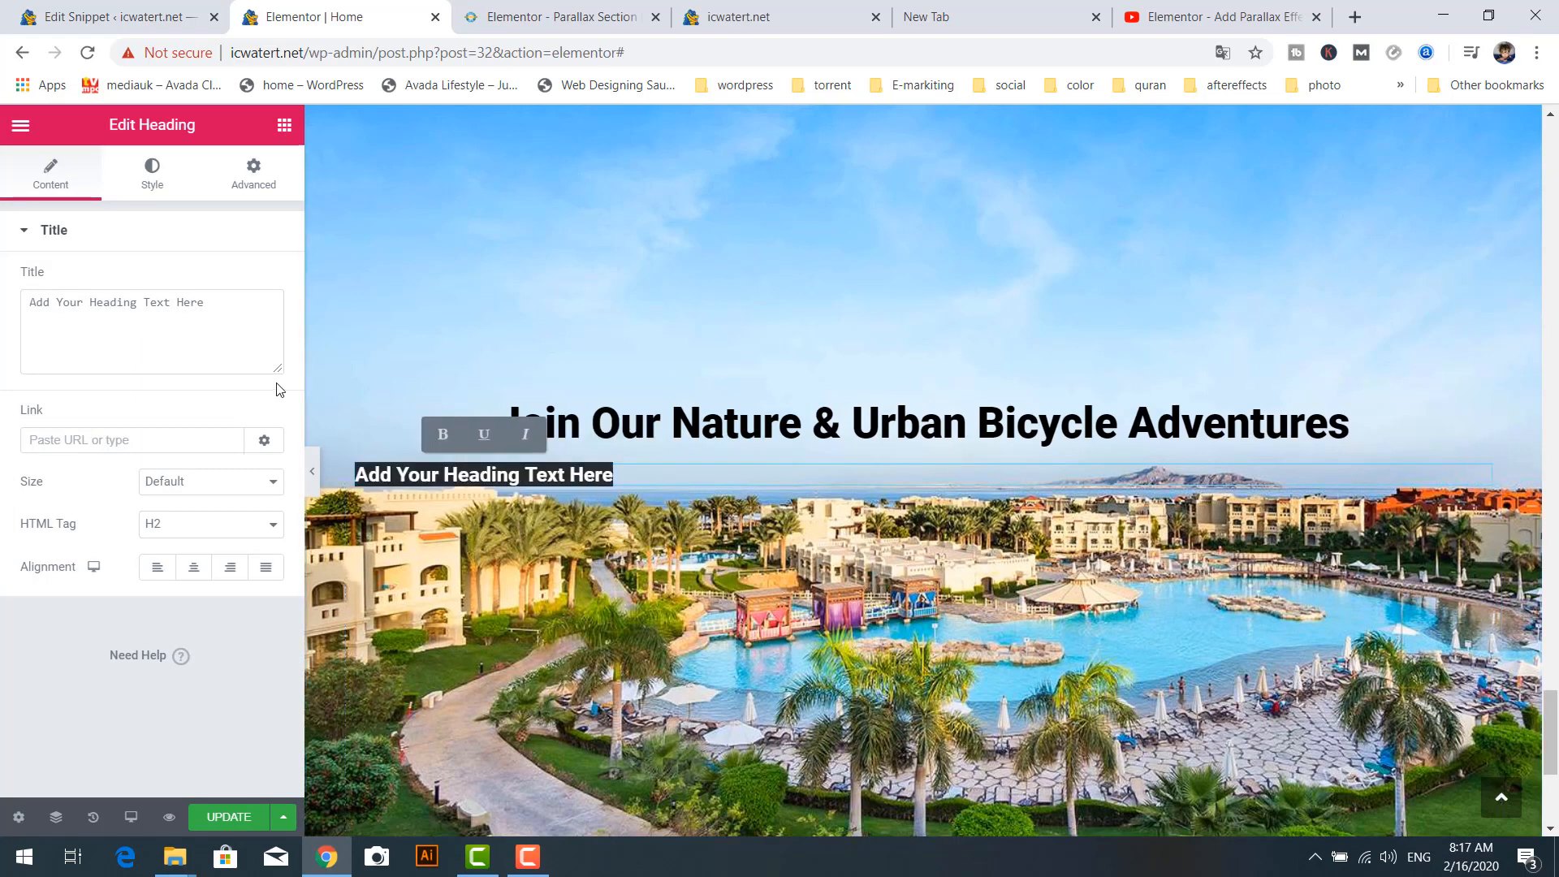
triple_click(159, 302)
right_click(158, 301)
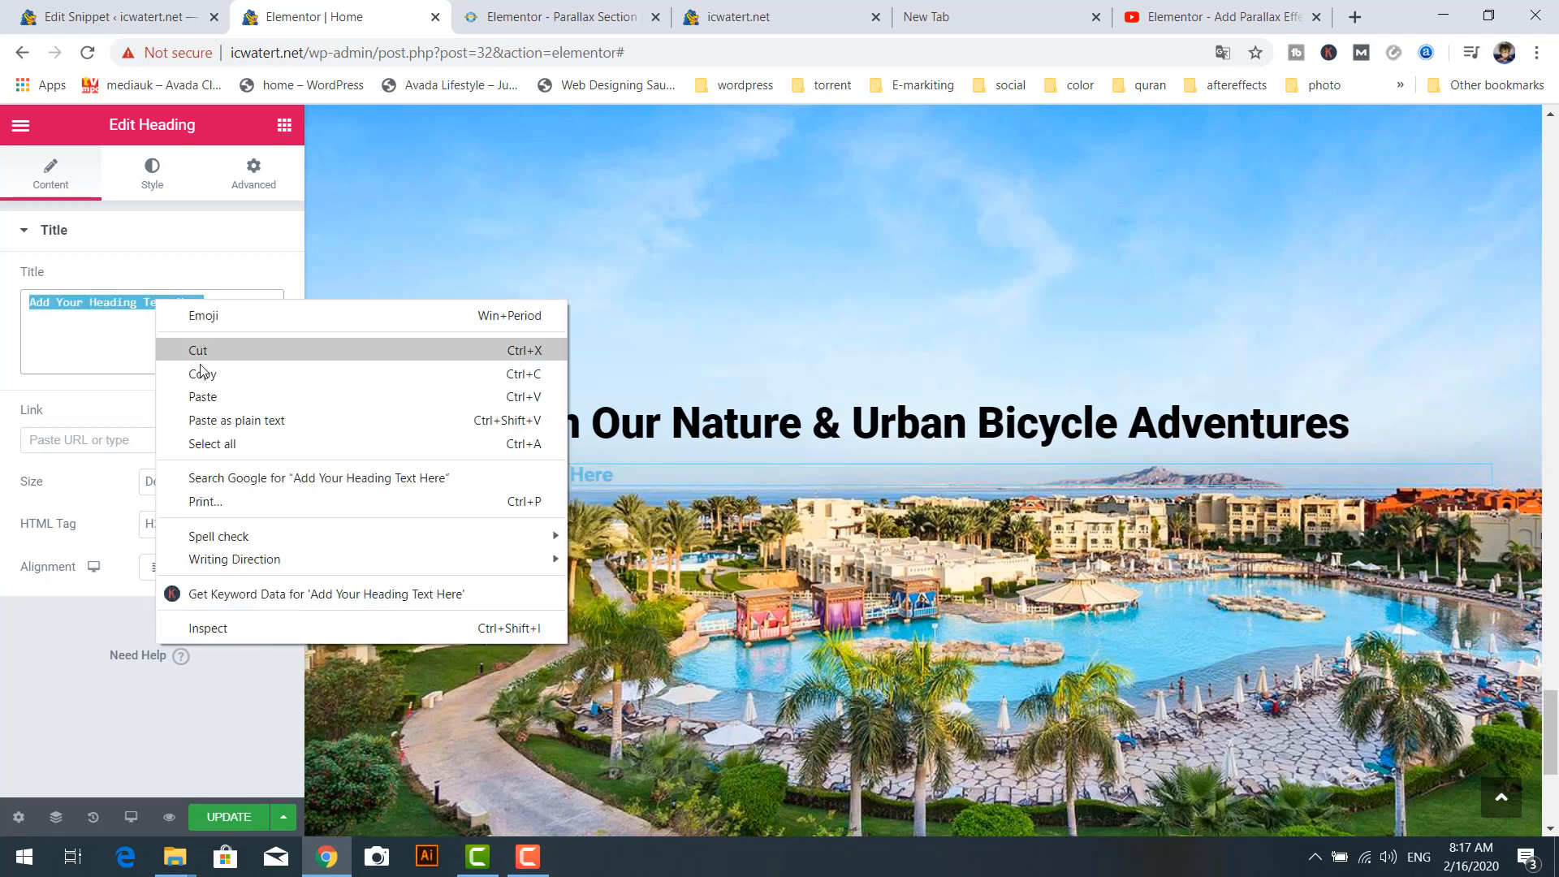
click(203, 396)
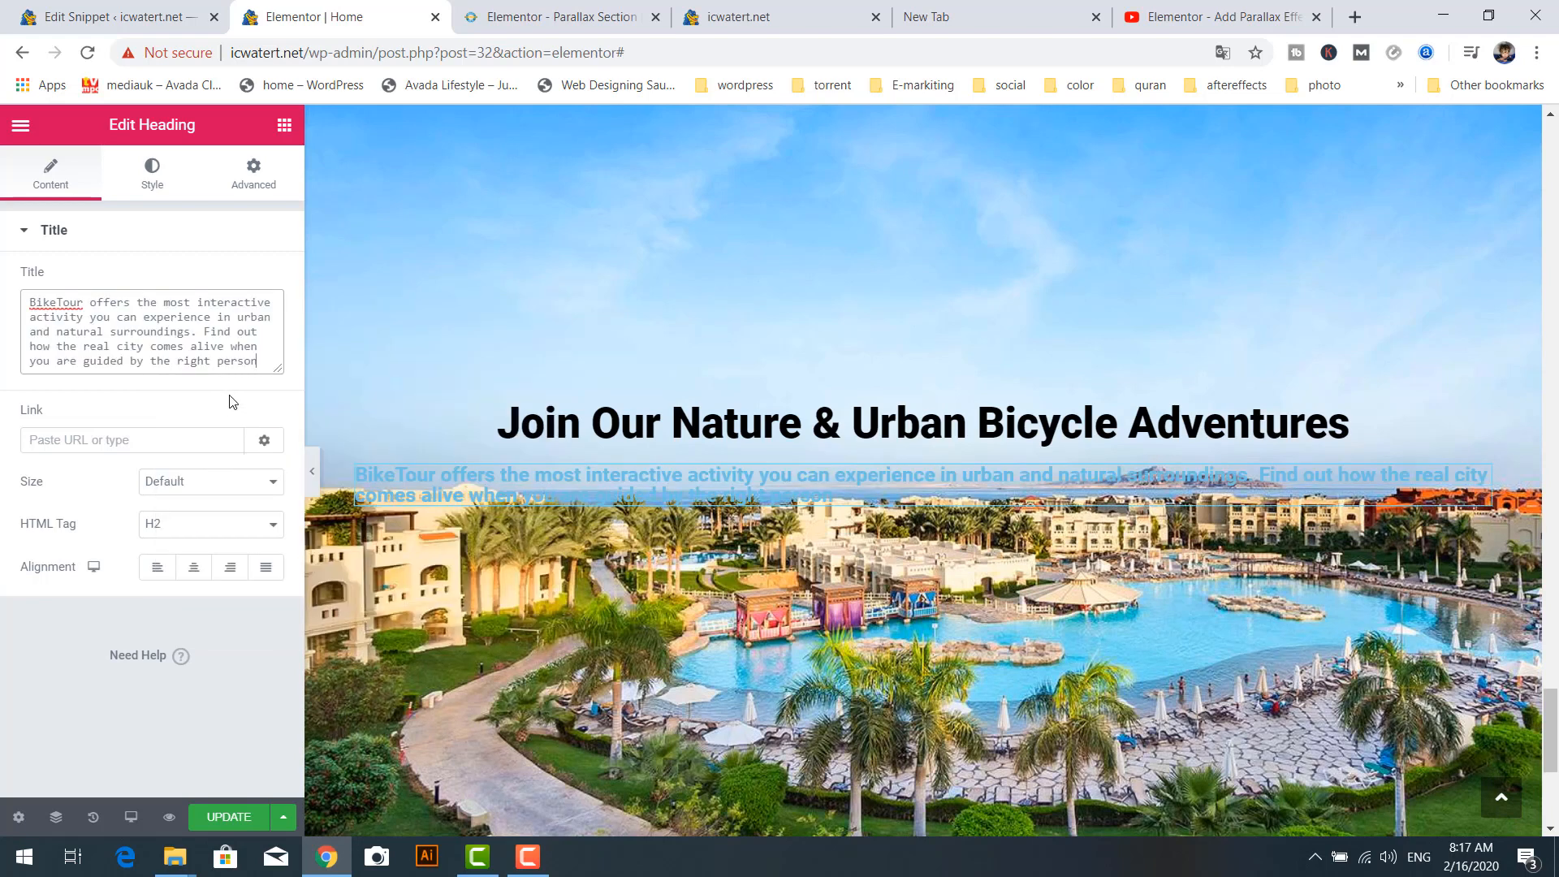
Align the BikeTour heading to the center and set its text color to black (#000000)
click(193, 571)
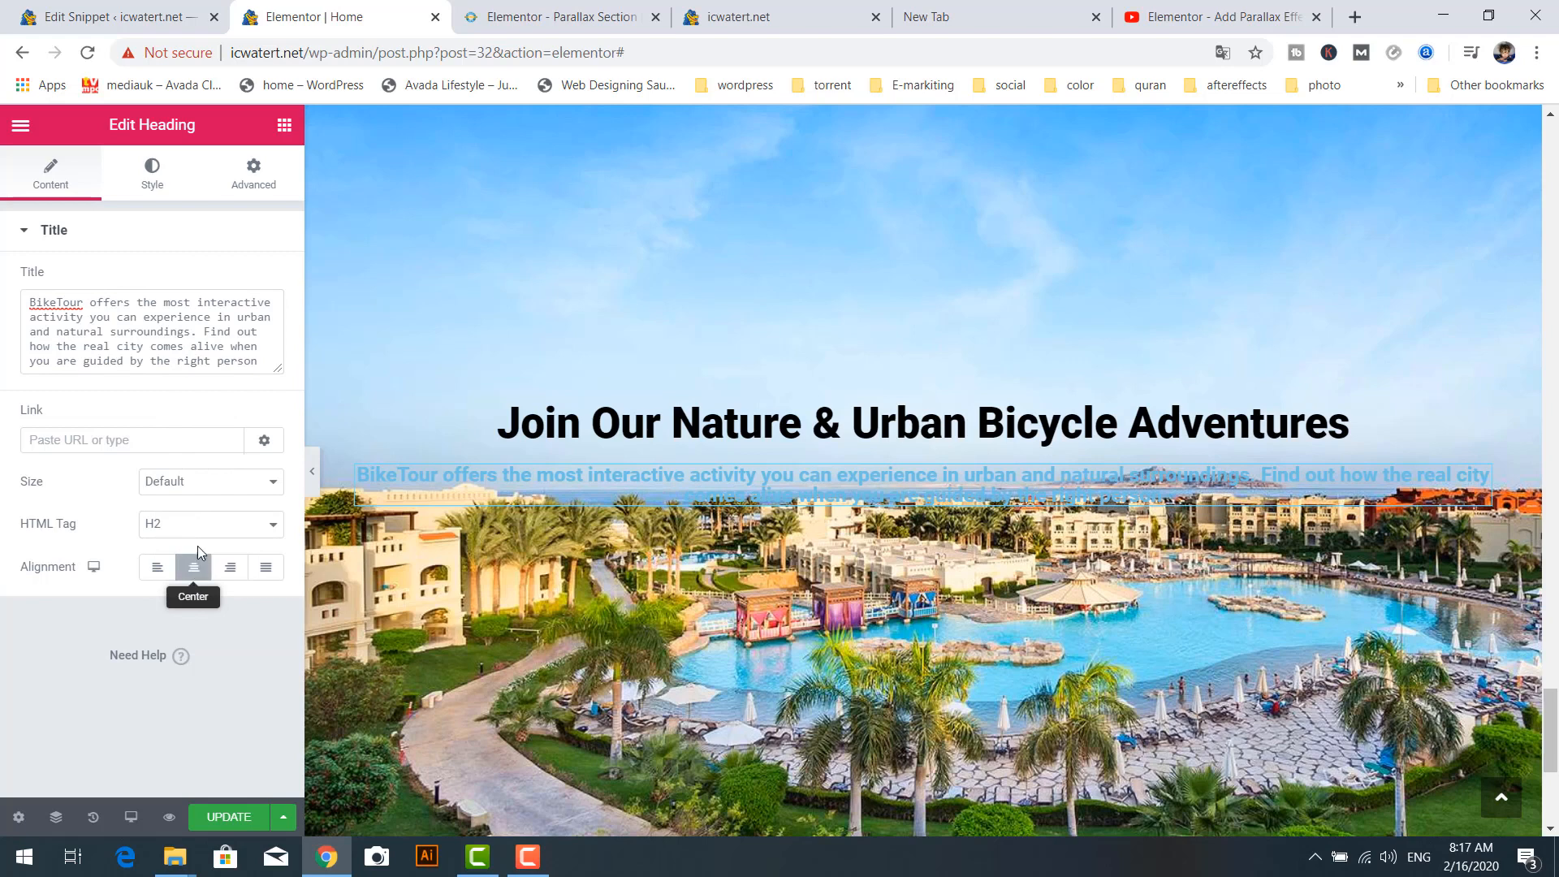
click(150, 171)
click(262, 280)
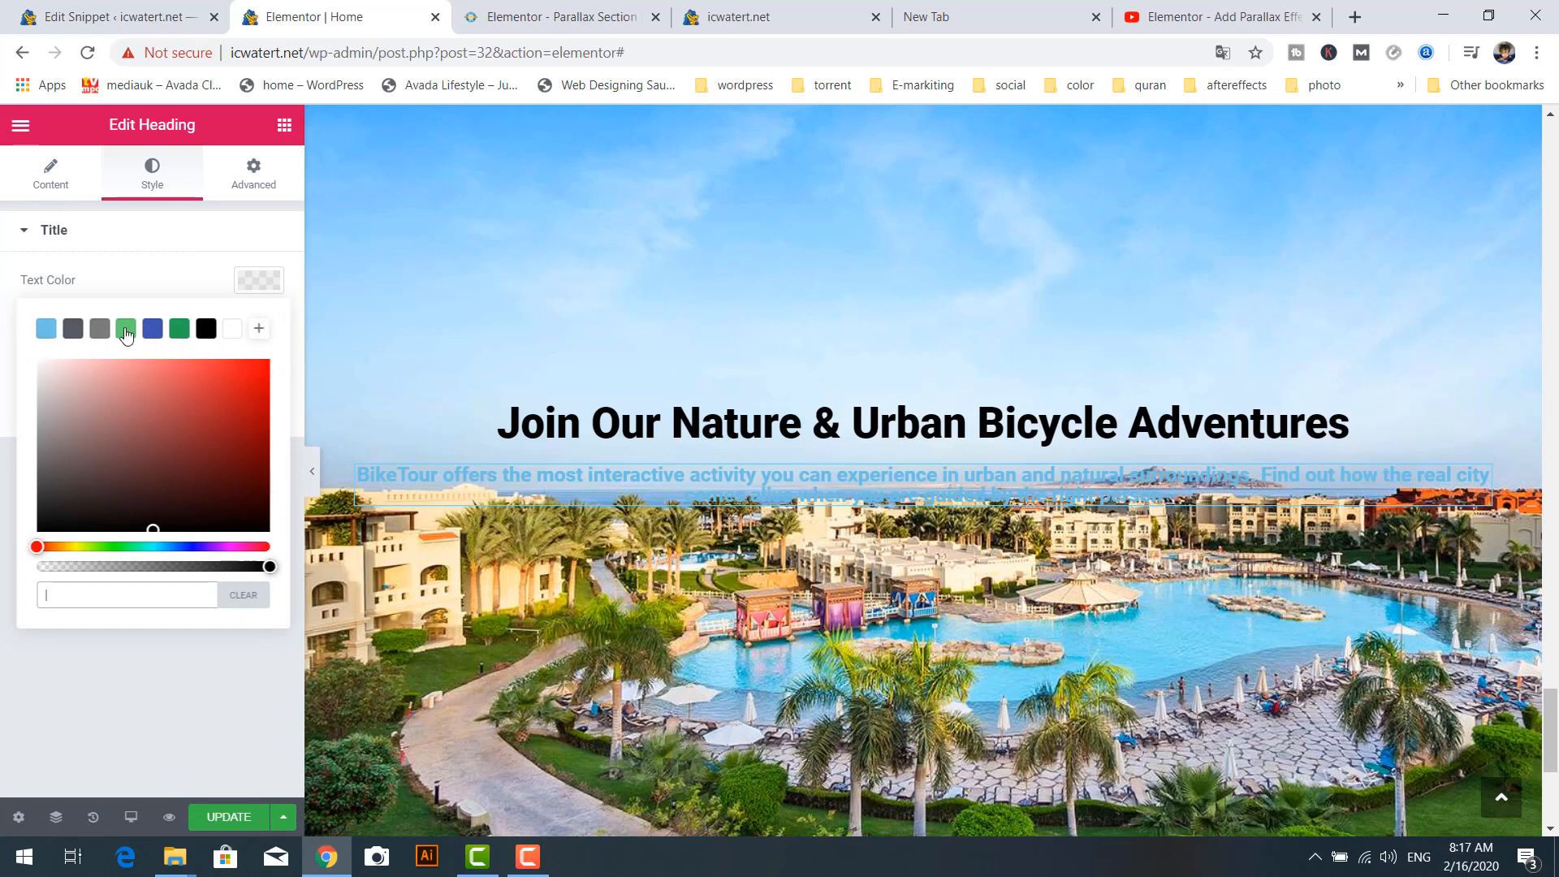
click(205, 329)
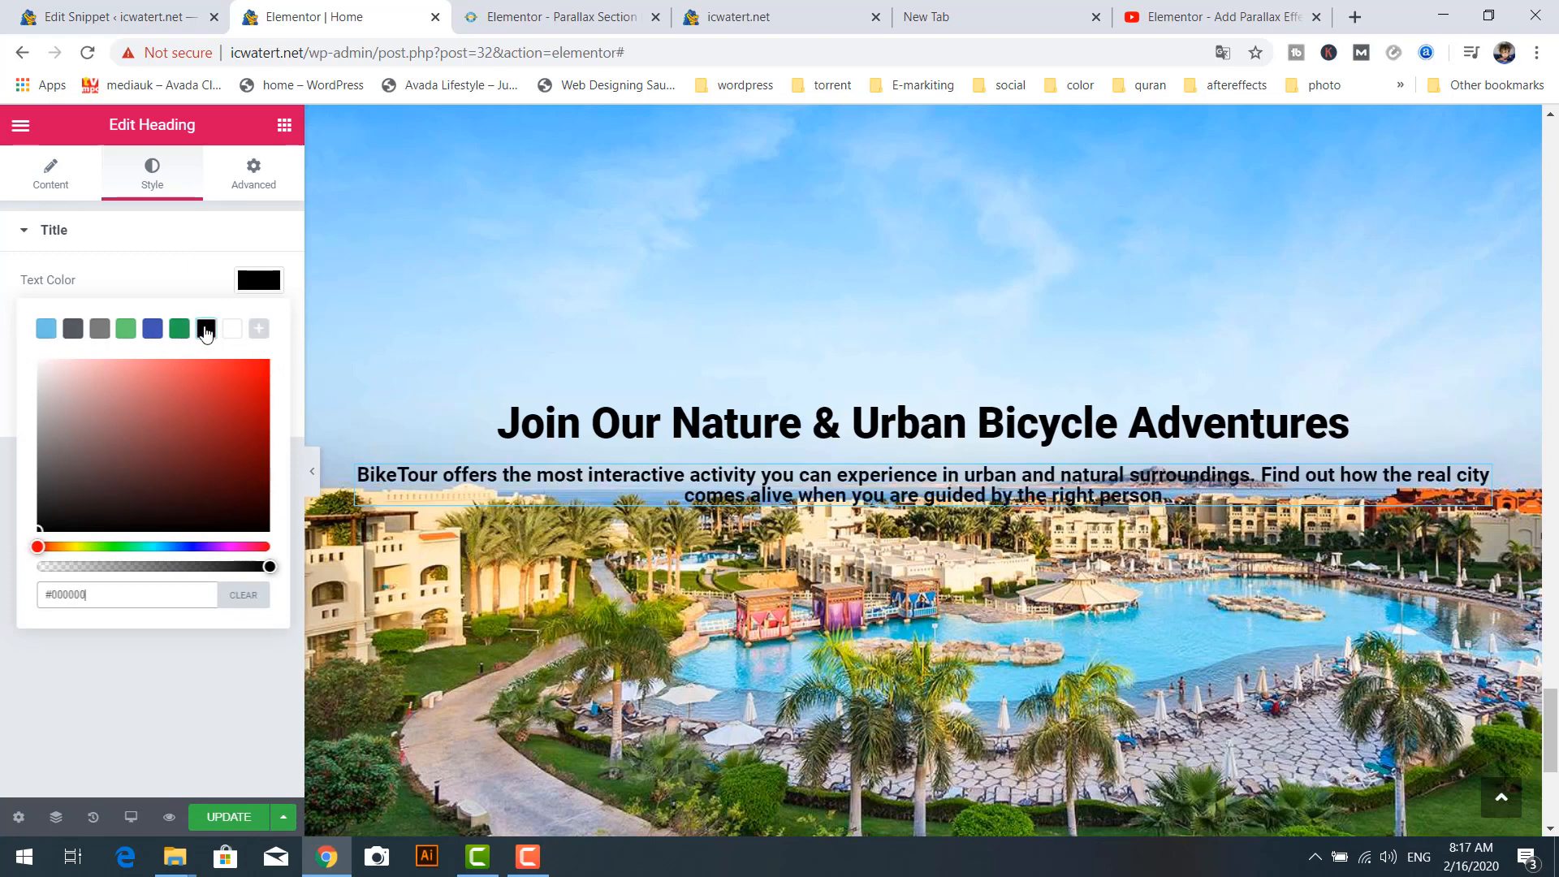
Set the BikeTour heading's HTML tag to p and its size to Small
click(51, 174)
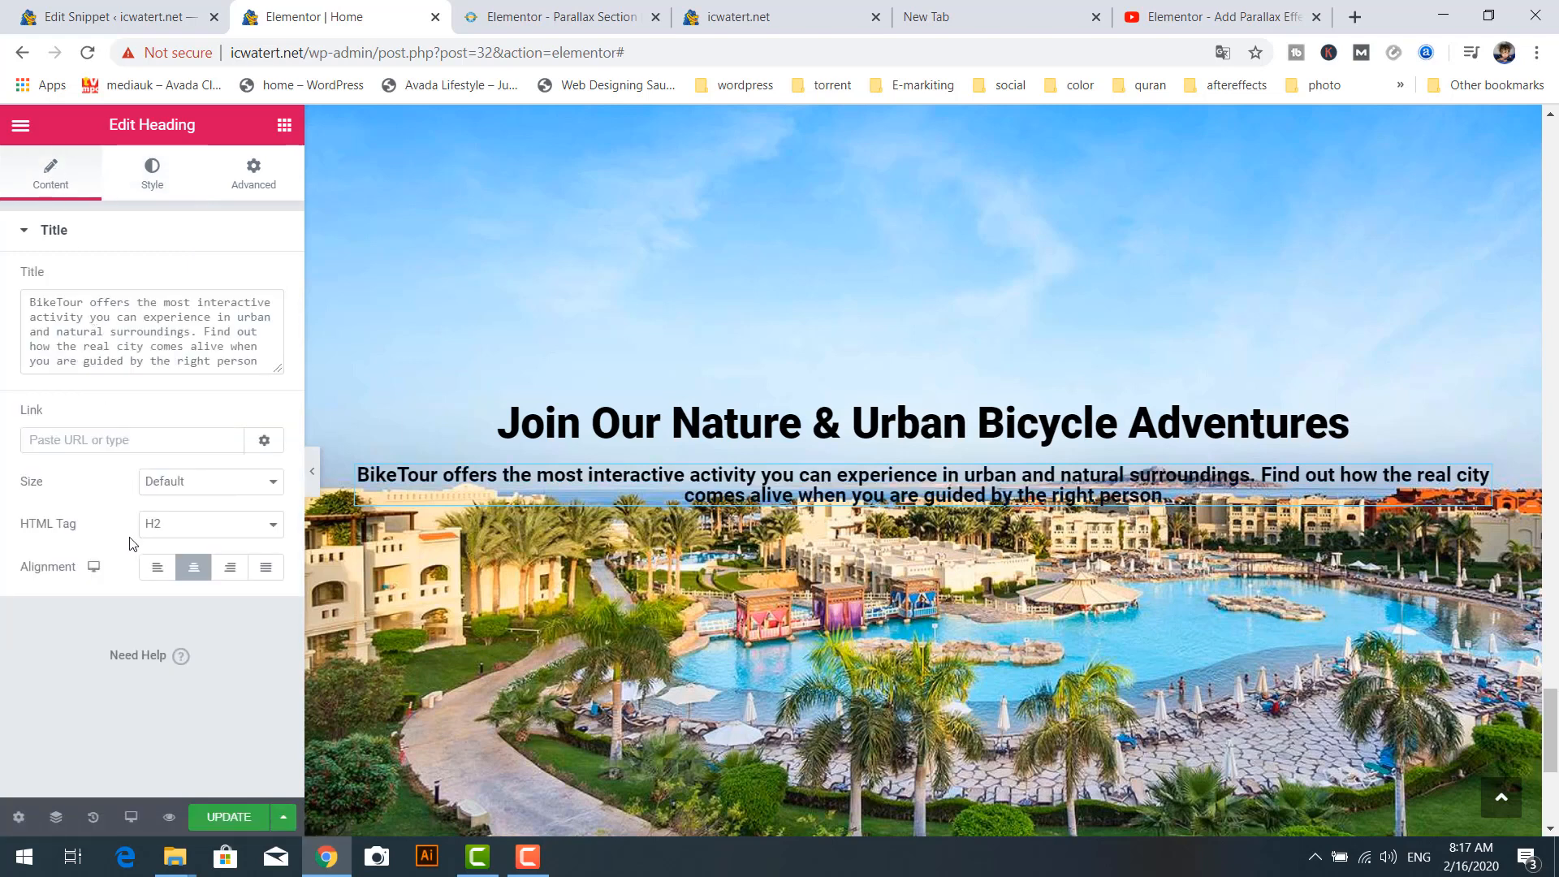
click(156, 527)
click(171, 665)
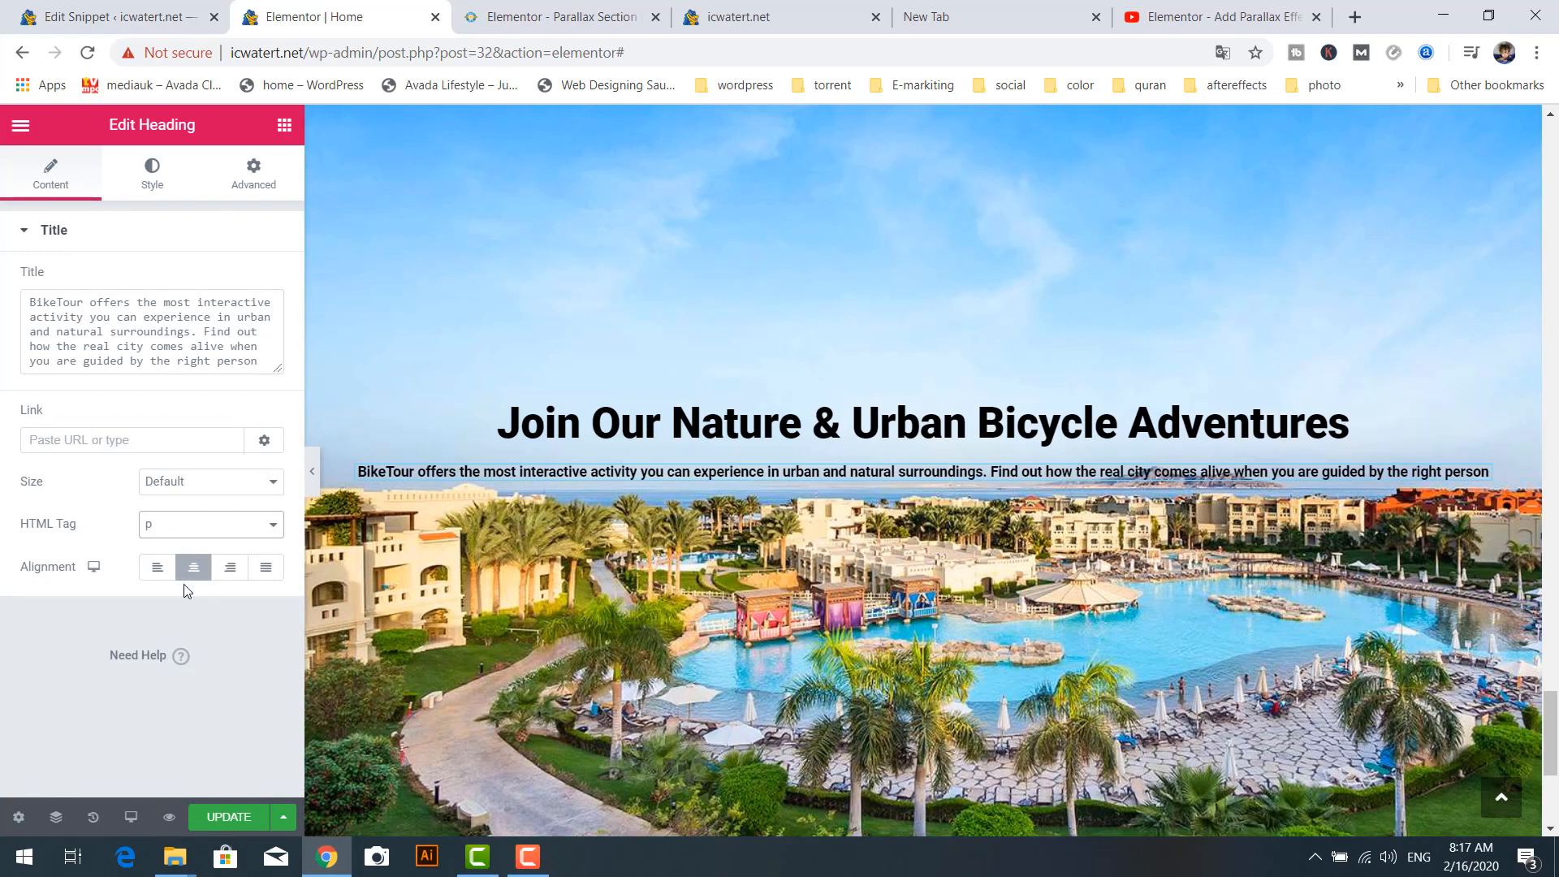
click(253, 487)
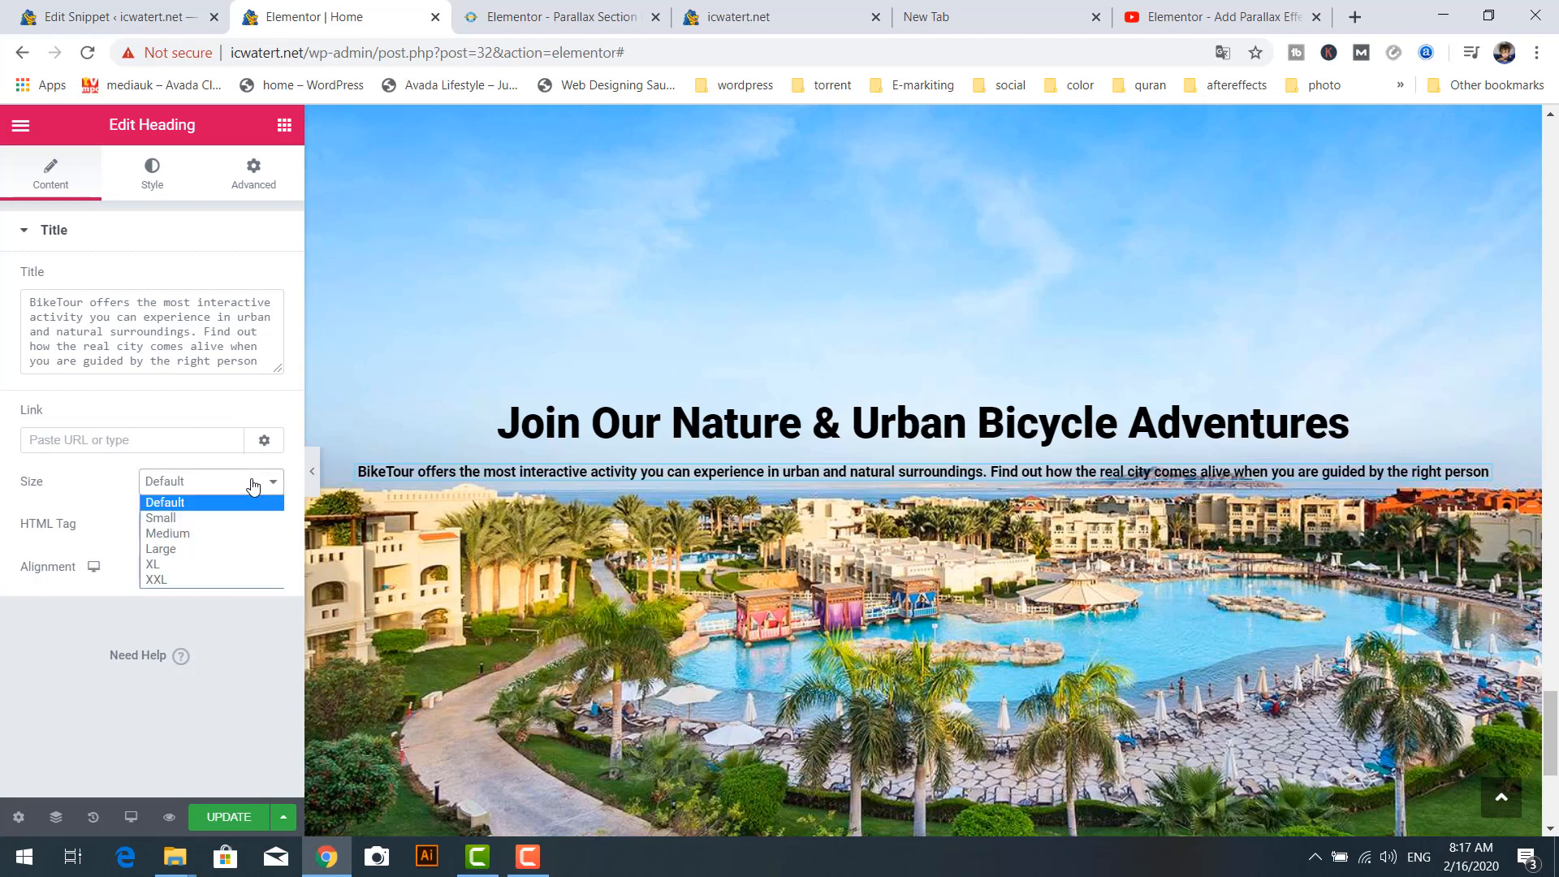
click(217, 518)
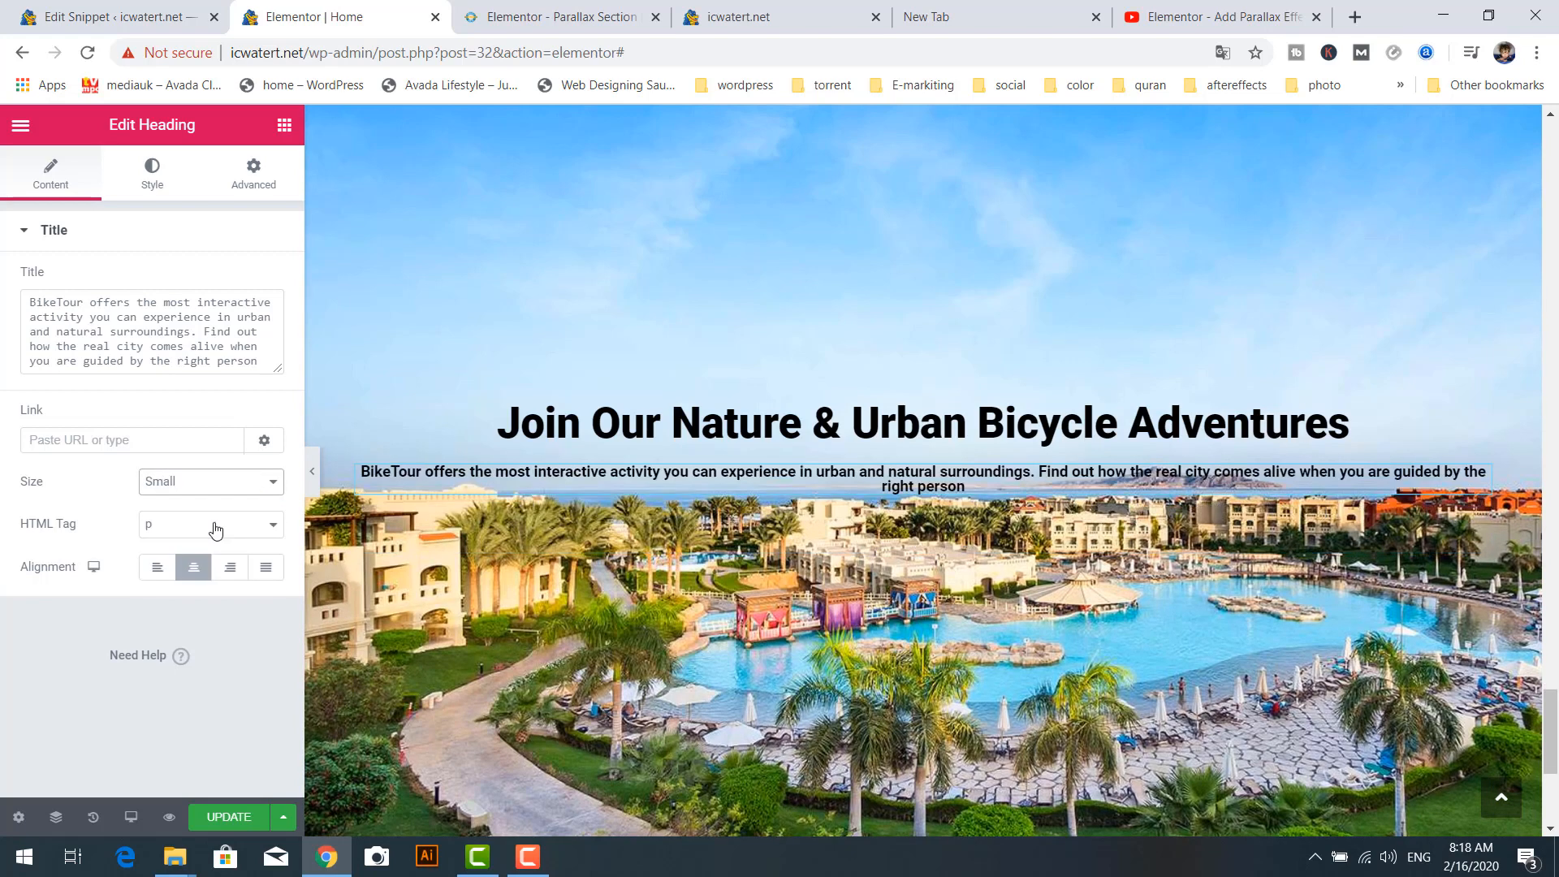
Set the BikeTour heading's typography to a size of 24 px and a line height of 1.3 em
click(152, 166)
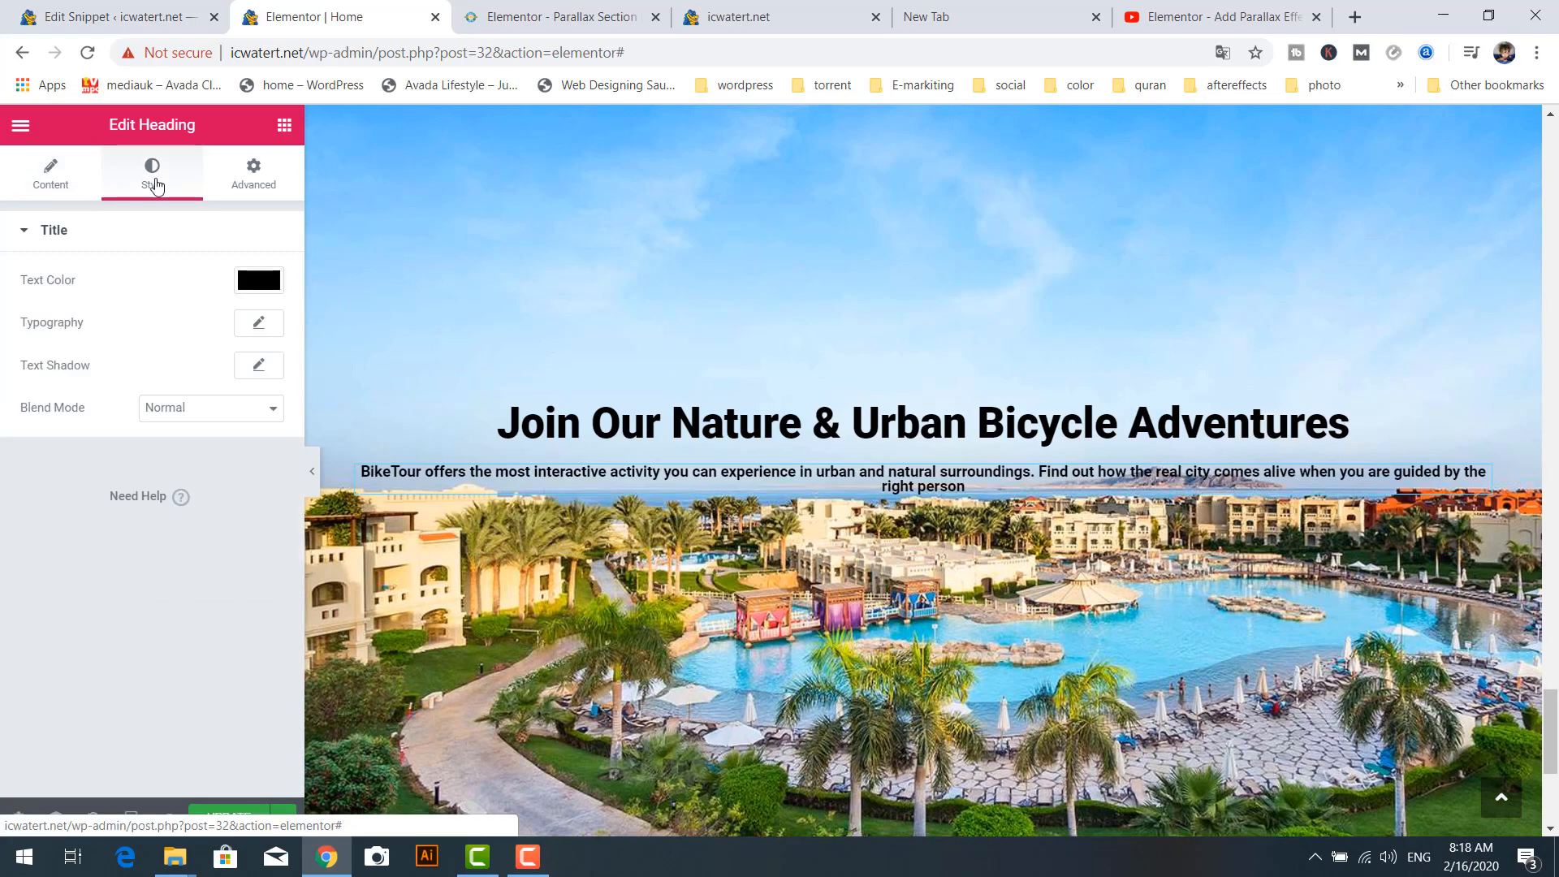
click(260, 323)
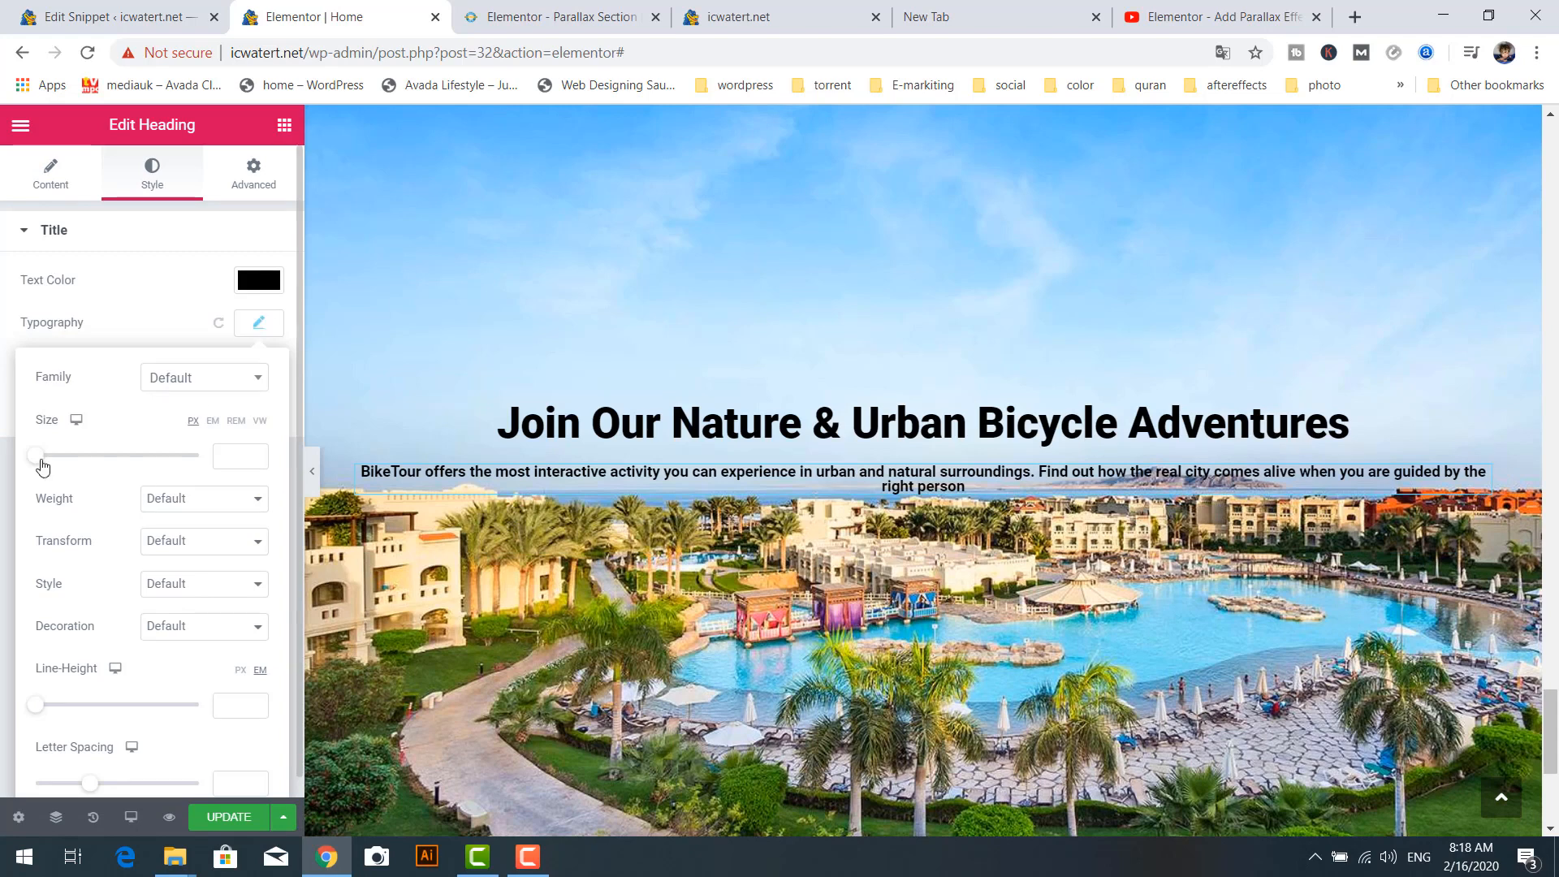
drag(37, 463, 57, 468)
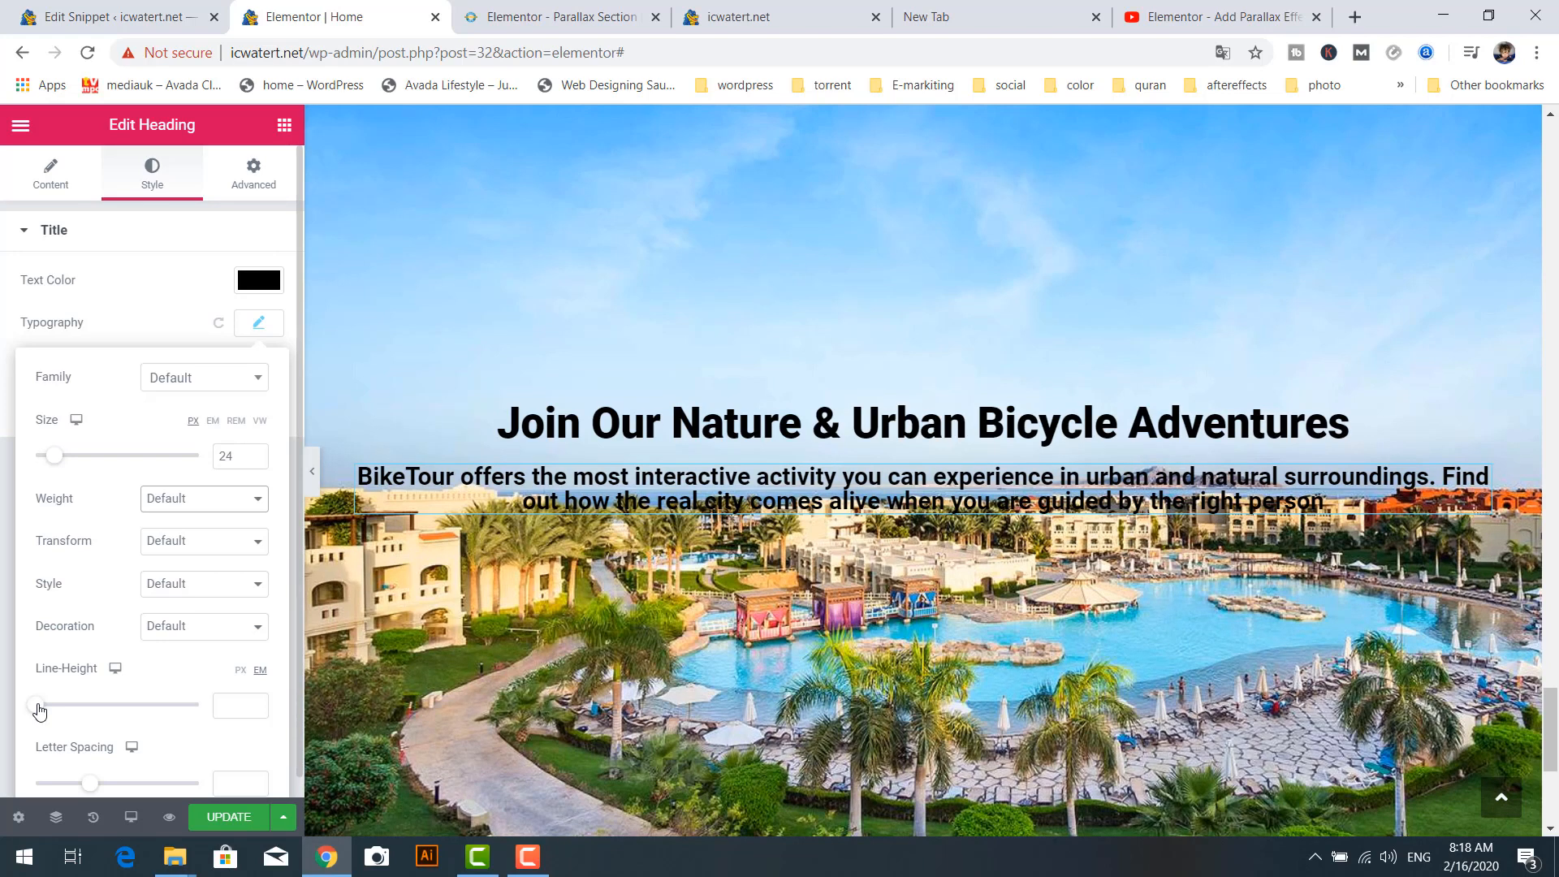
drag(39, 711, 59, 714)
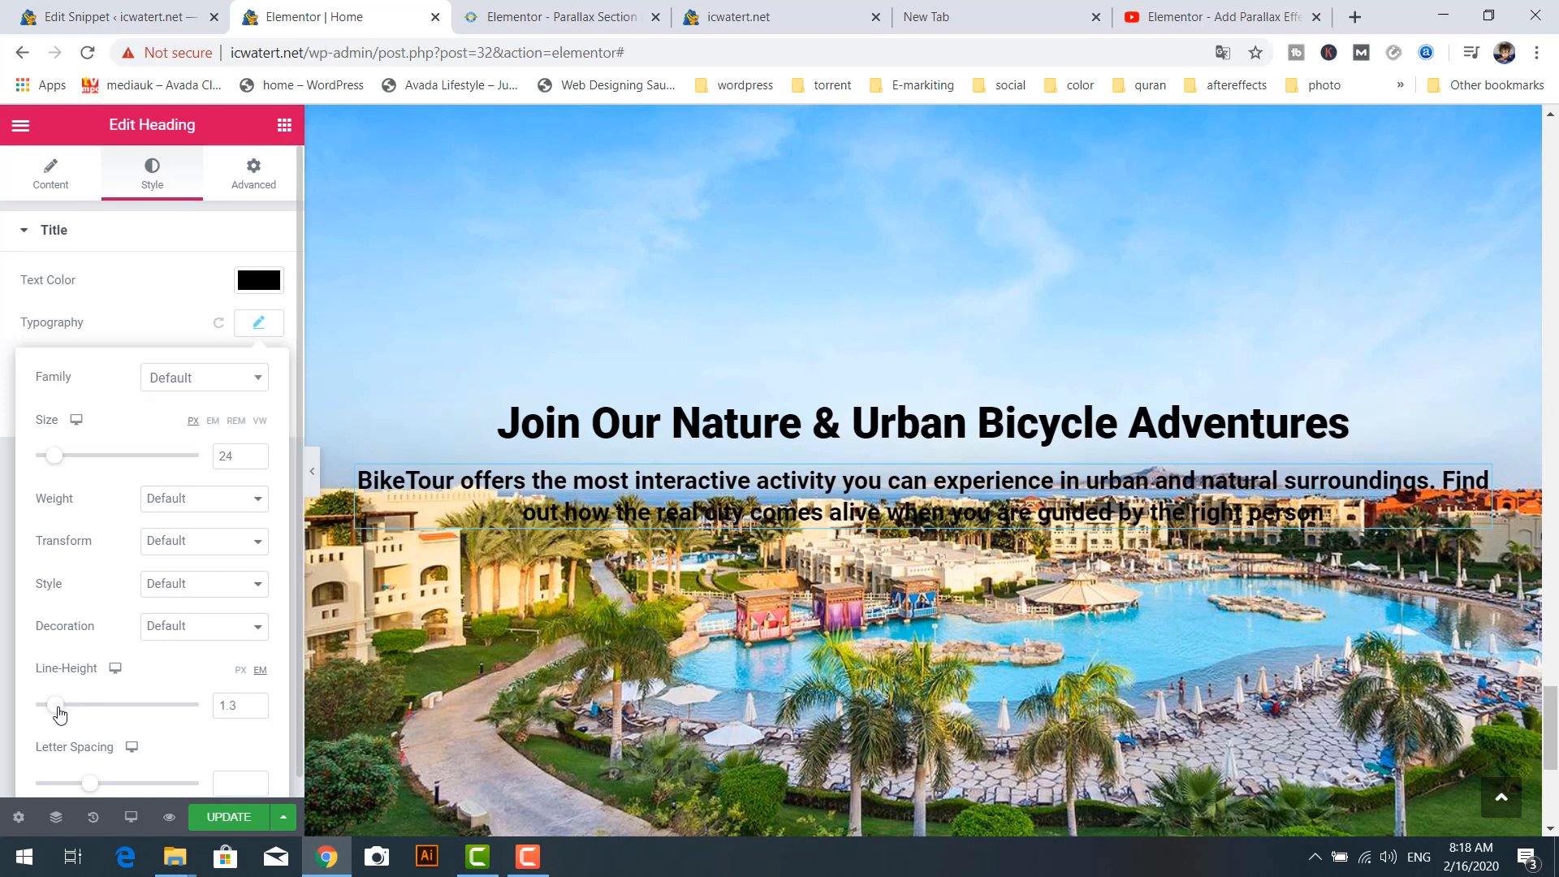
click(52, 231)
click(53, 231)
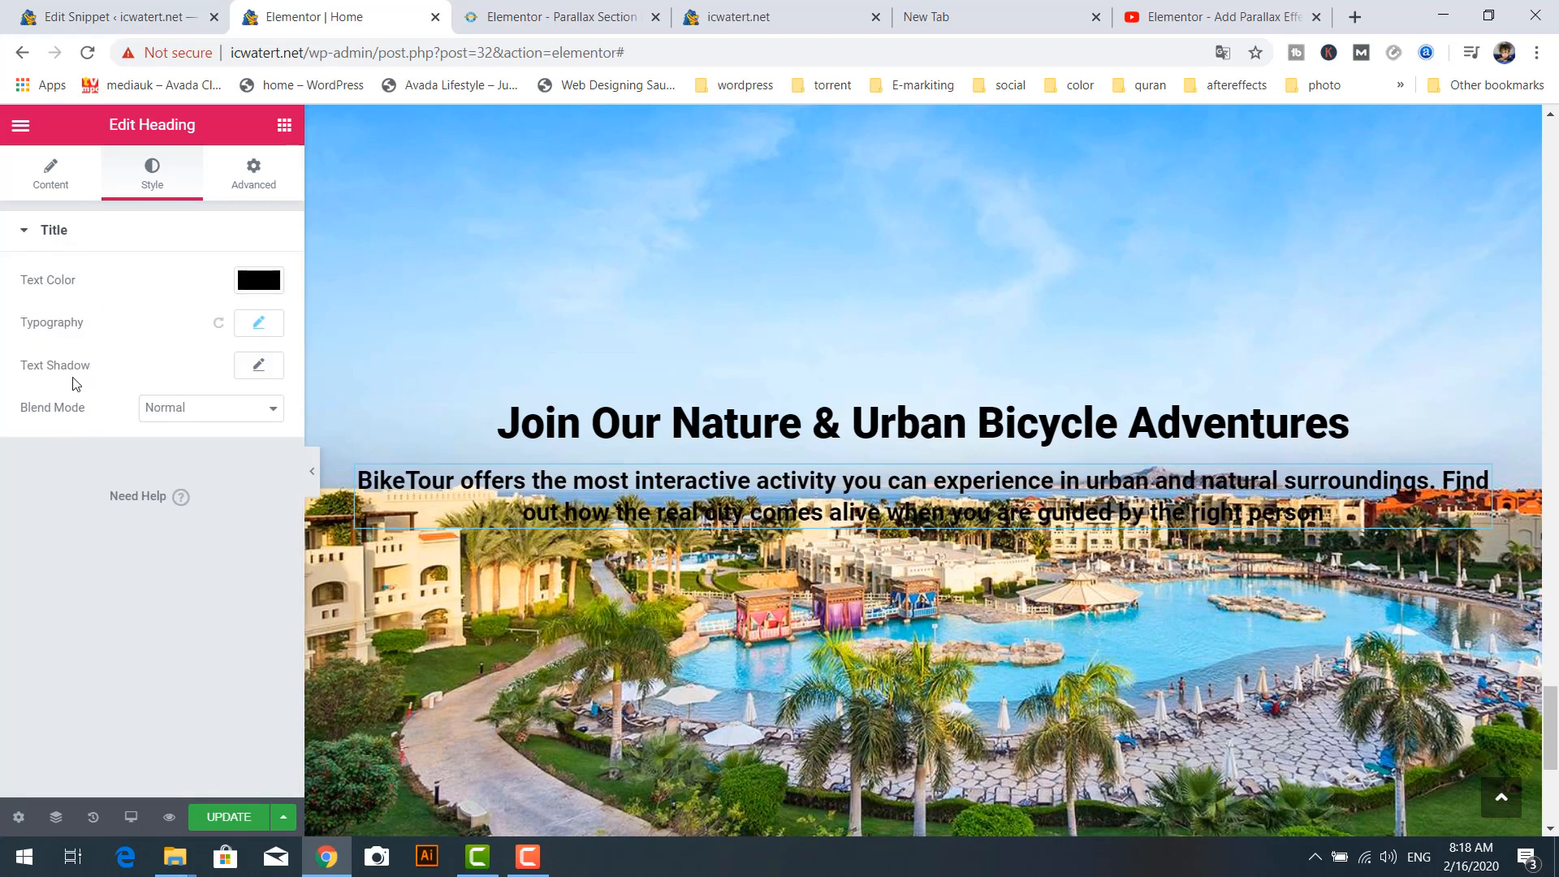
Add a text shadow to the BikeTour heading with a horizontal offset of 14
click(258, 365)
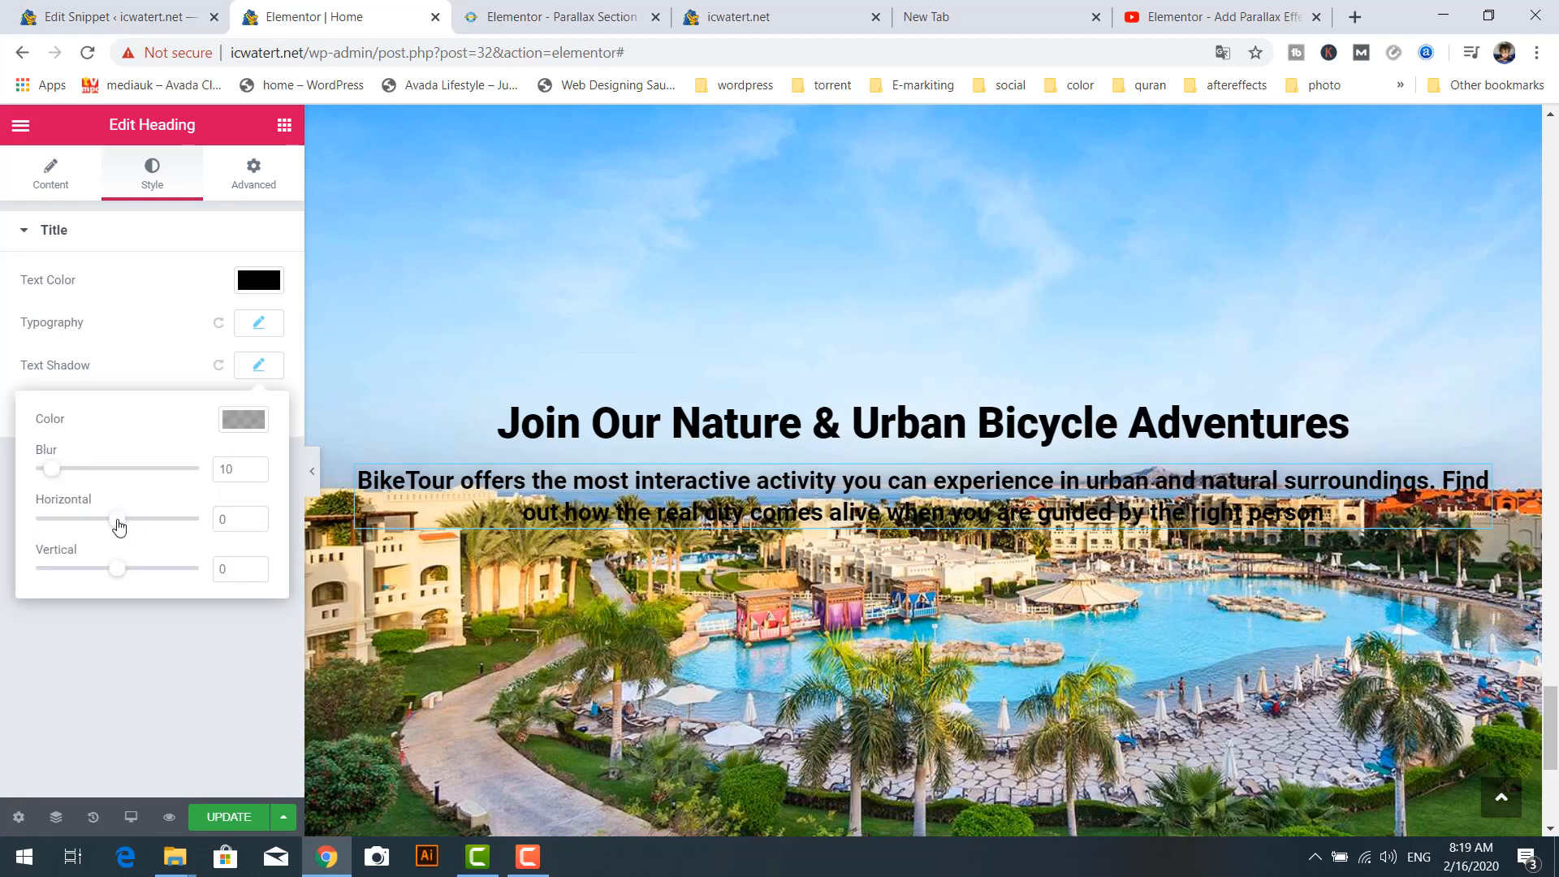
drag(118, 521, 133, 528)
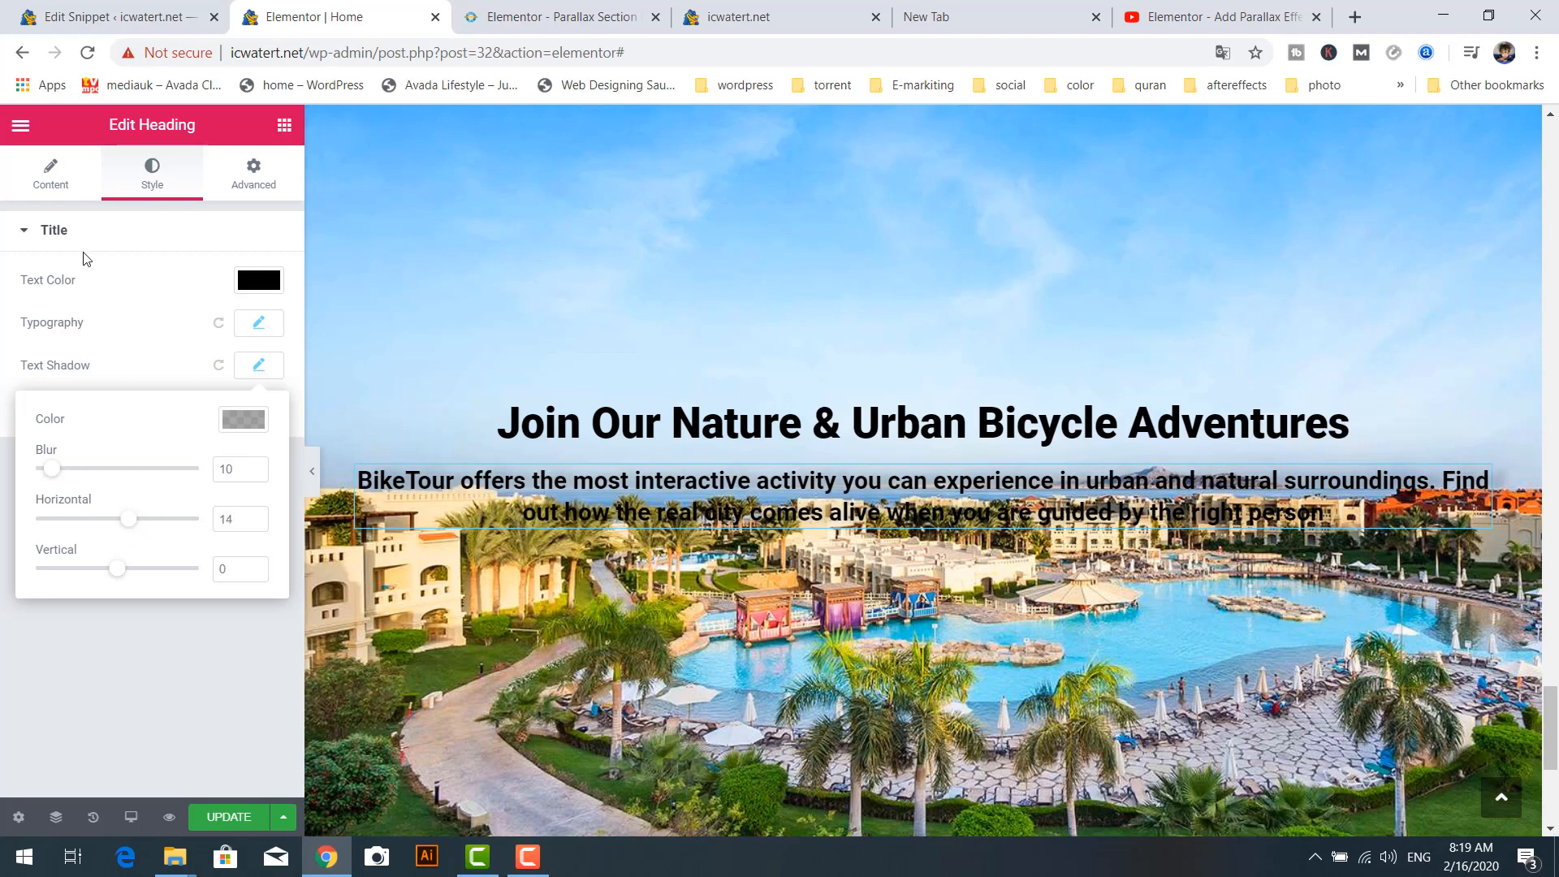
click(51, 187)
Select the pool image section and give it a gradient background overlay
scroll(942, 445, up, 5)
click(942, 445)
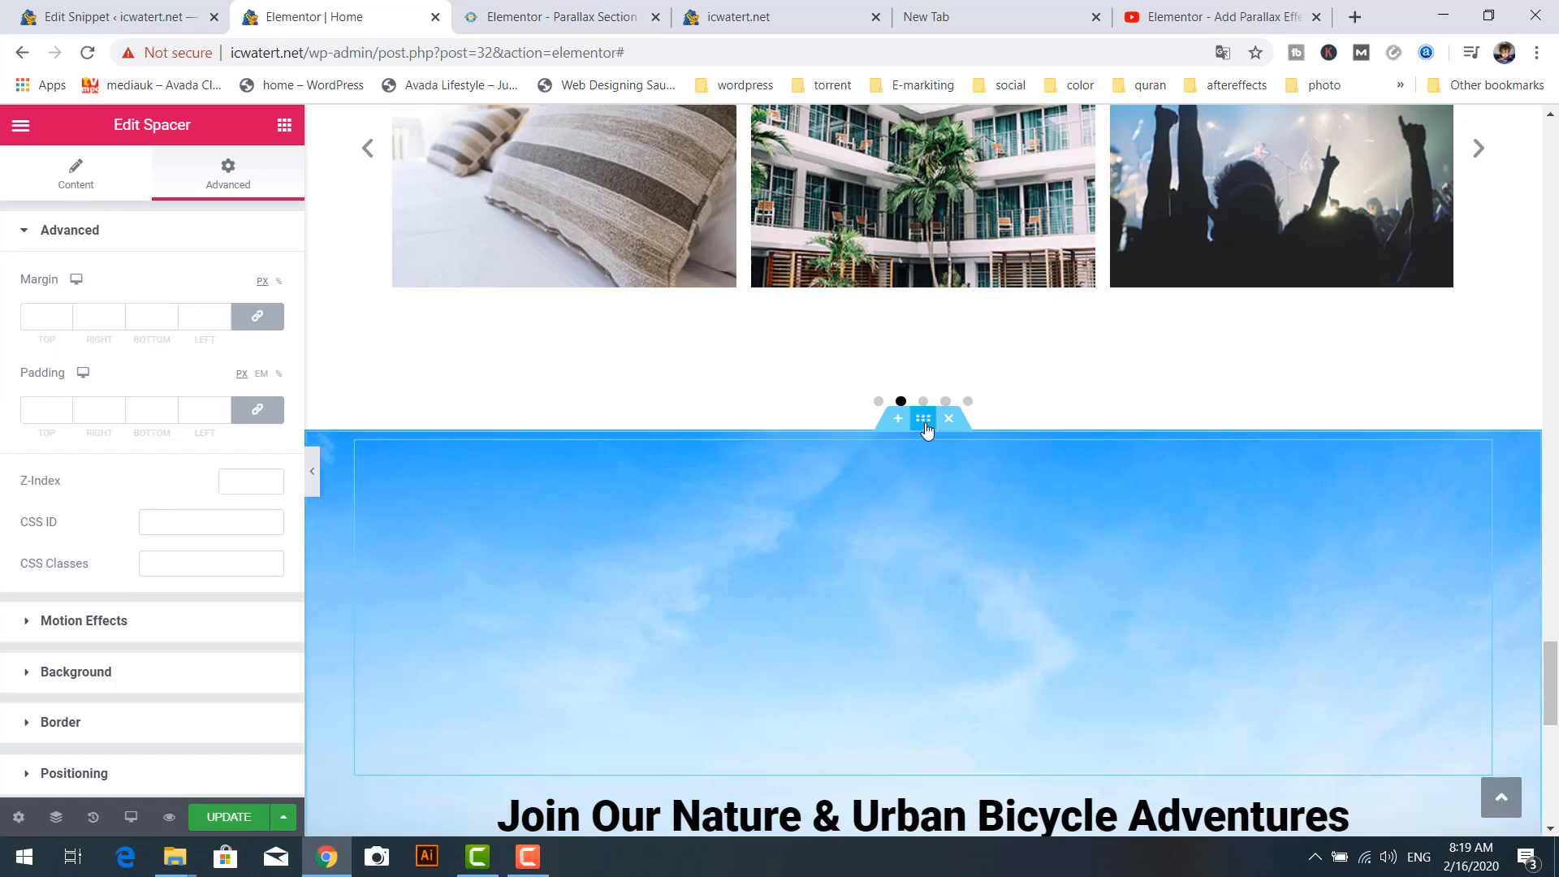
click(924, 419)
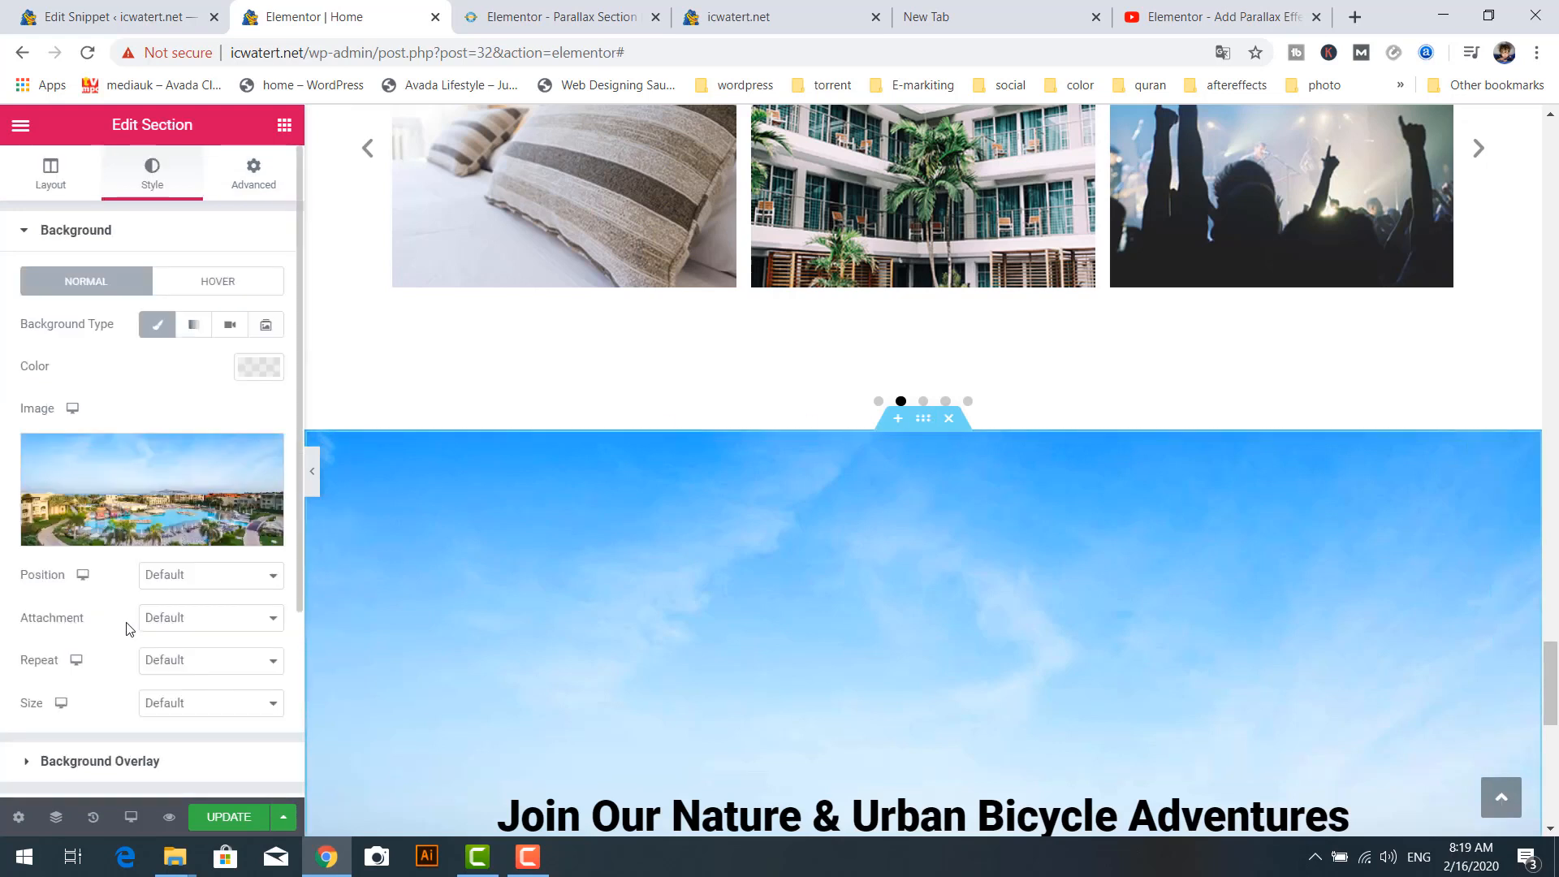
scroll(130, 631, down, 2)
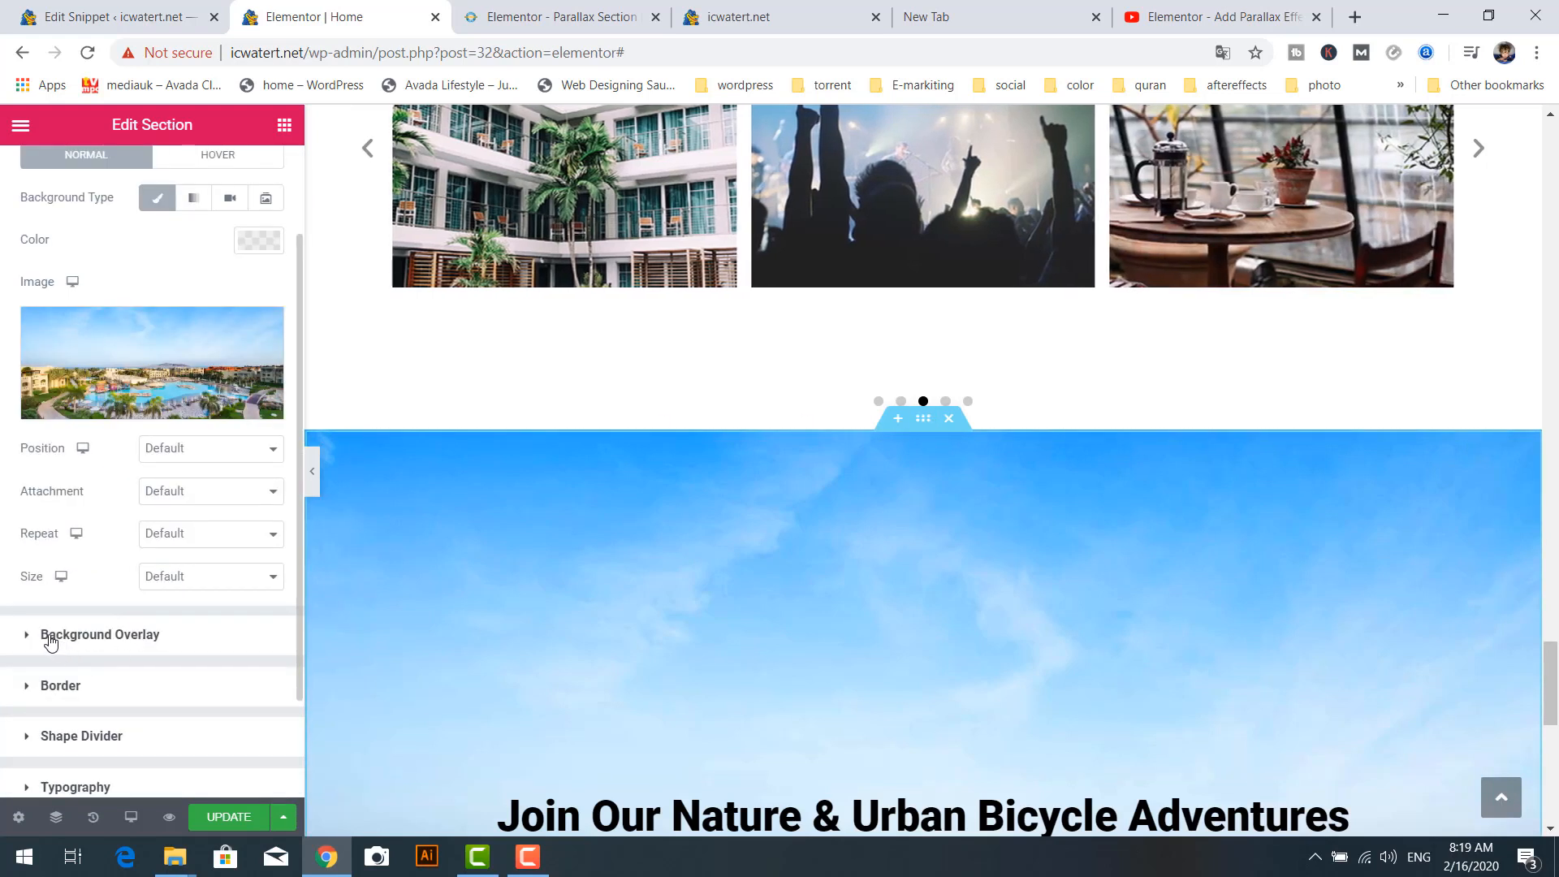
click(50, 642)
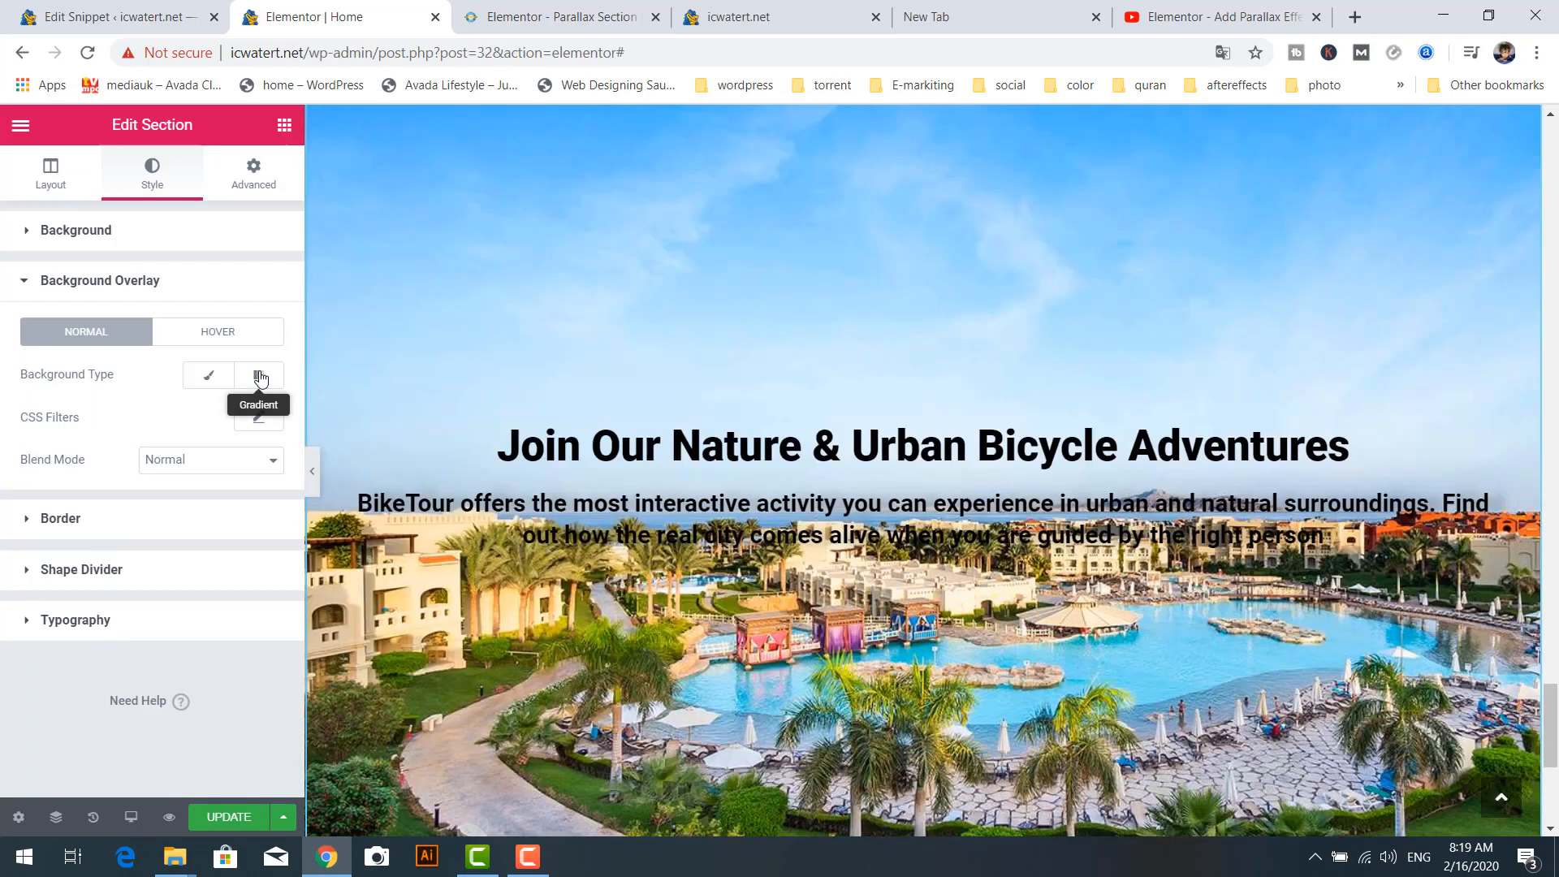
click(259, 378)
scroll(96, 269, down, 2)
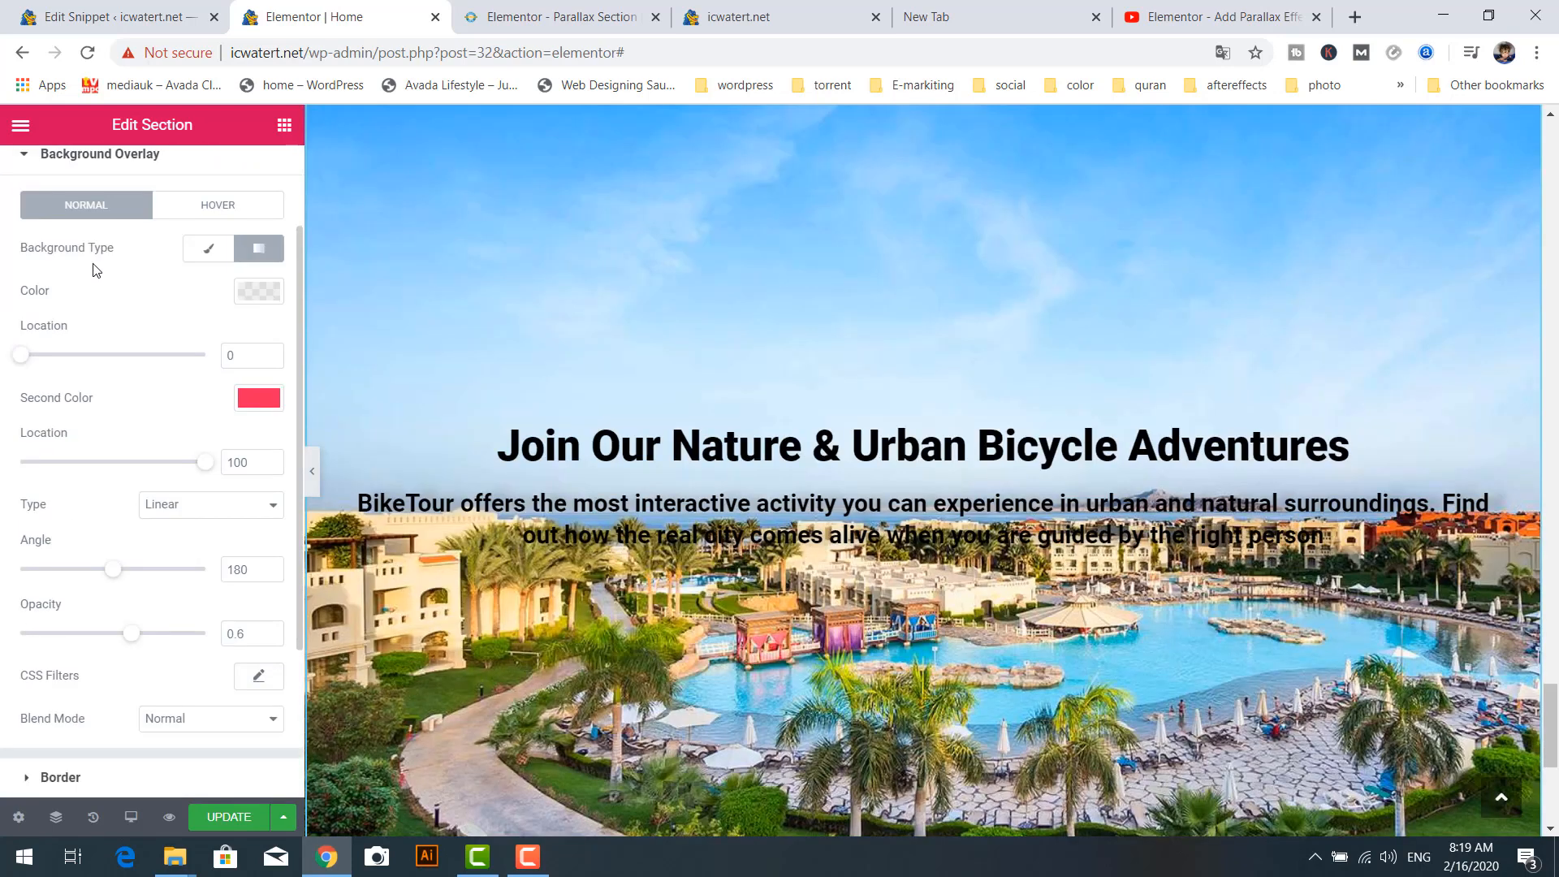
Try several first colors for the overlay gradient and settle on light blue #6EC1E4
click(260, 291)
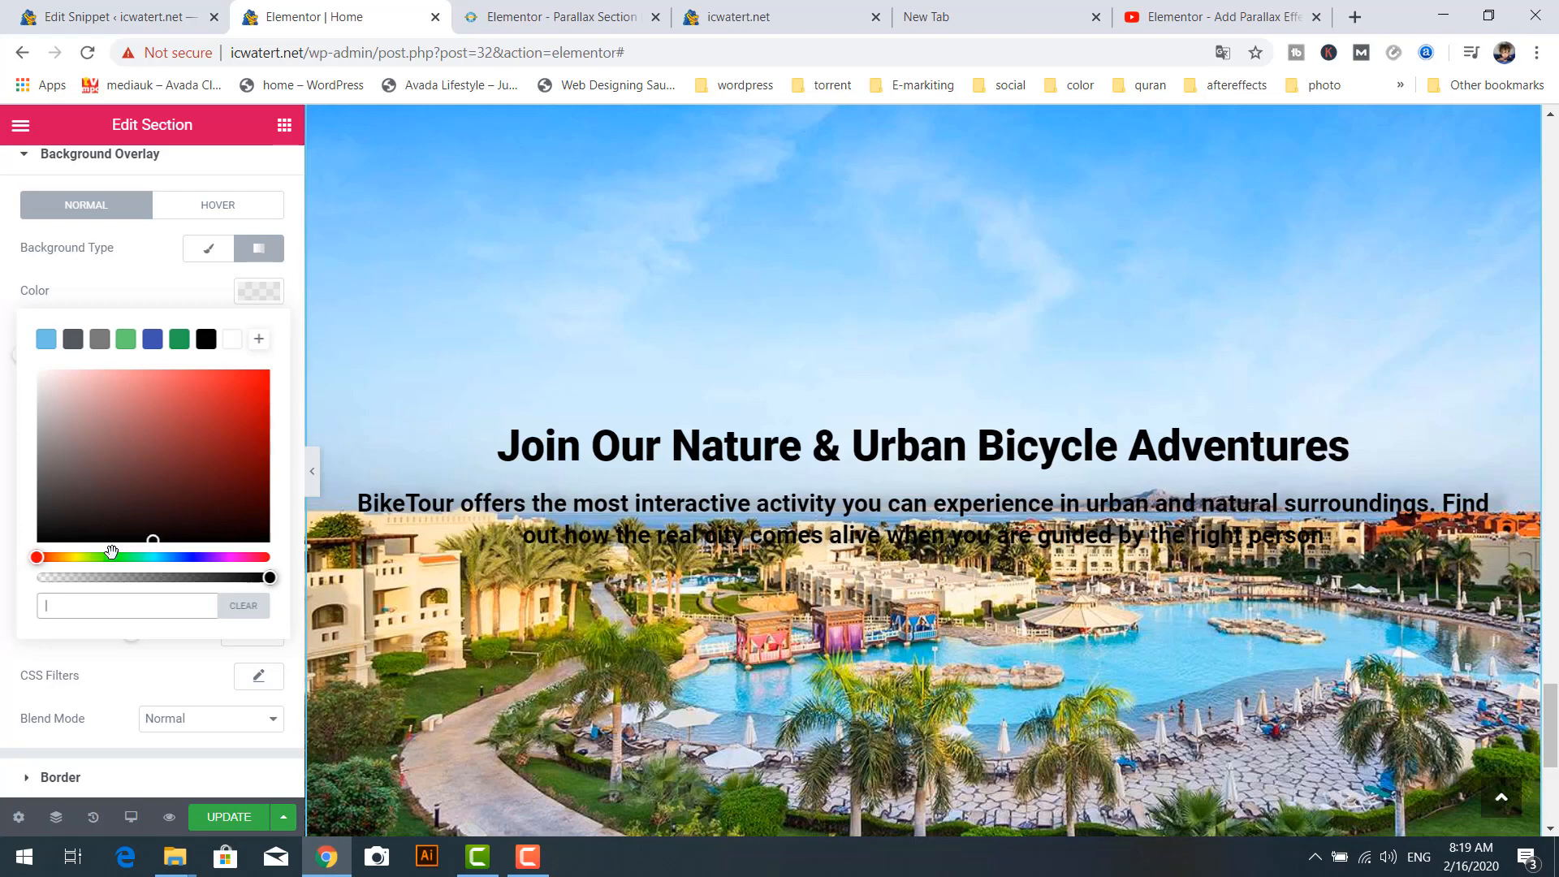
mouse_move(37, 557)
mouse_down()
mouse_move(67, 557)
mouse_move(45, 558)
mouse_up()
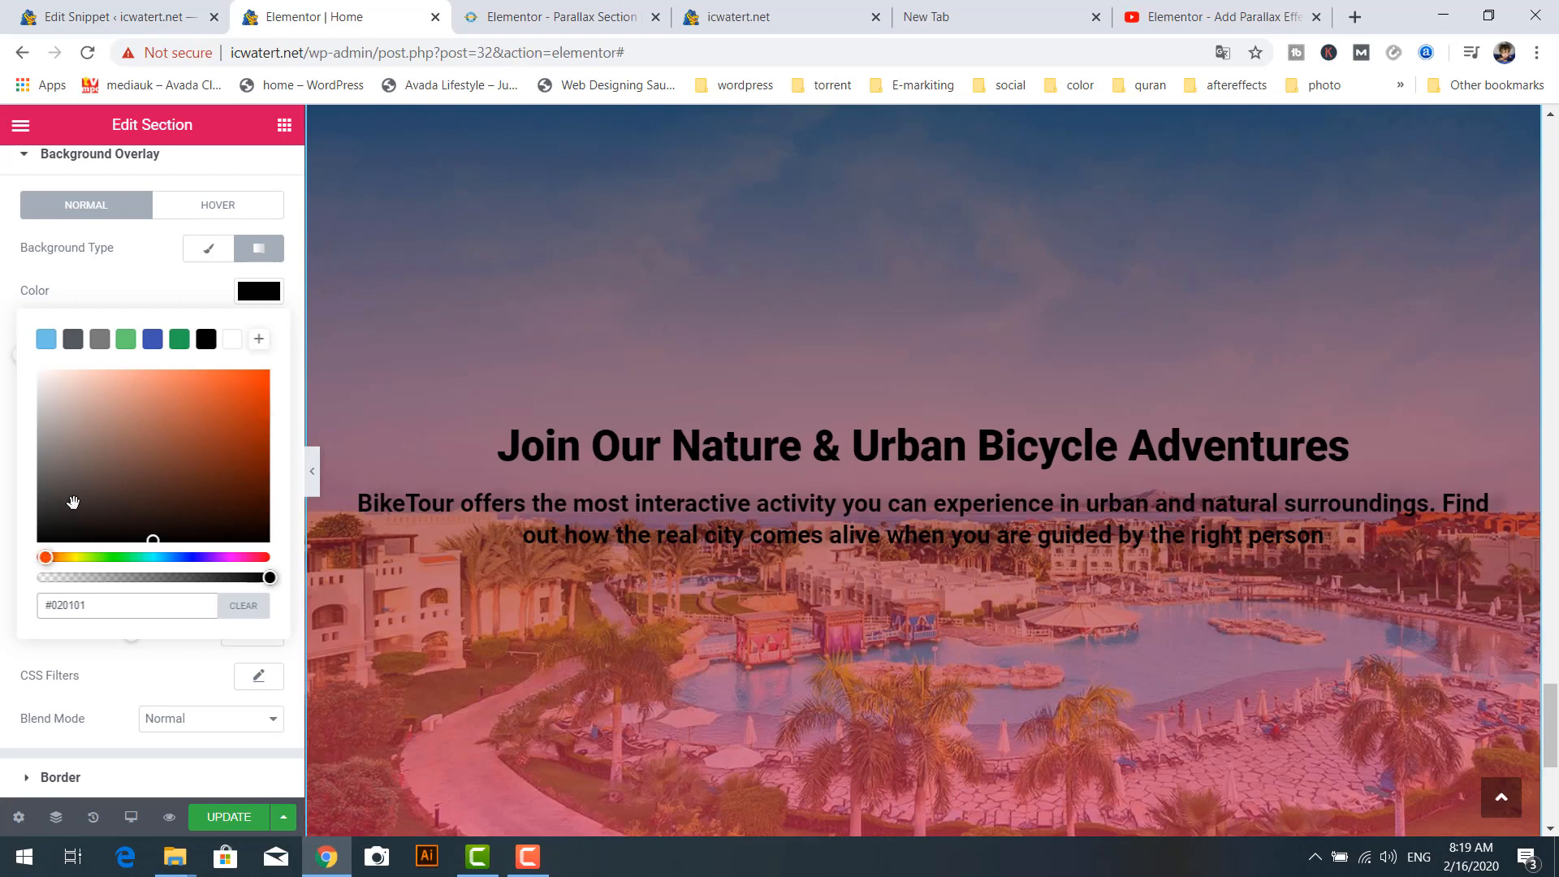
click(46, 341)
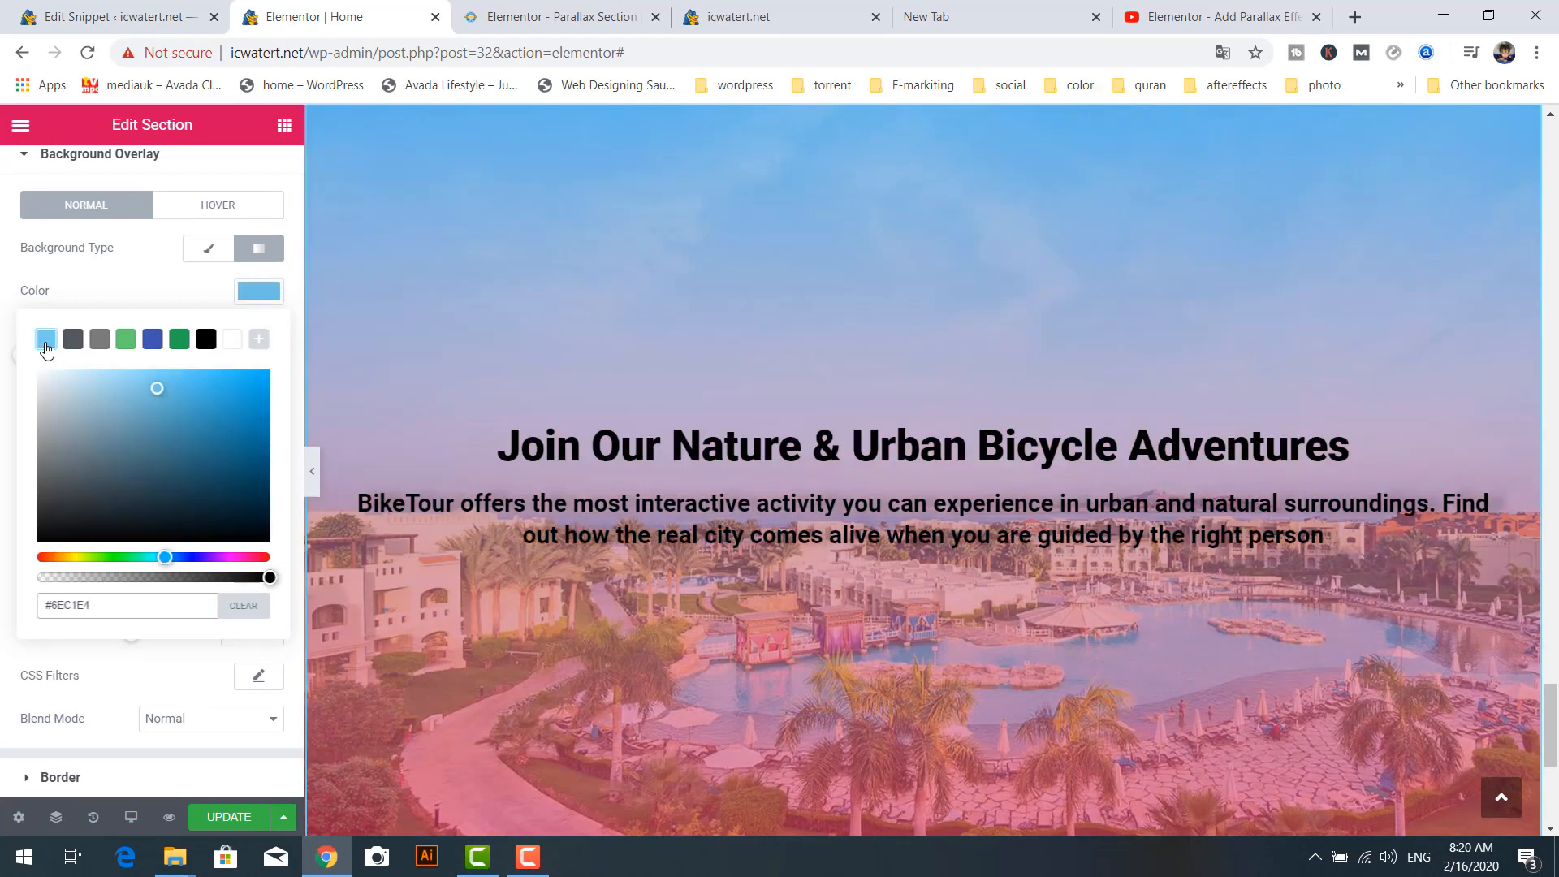
click(152, 340)
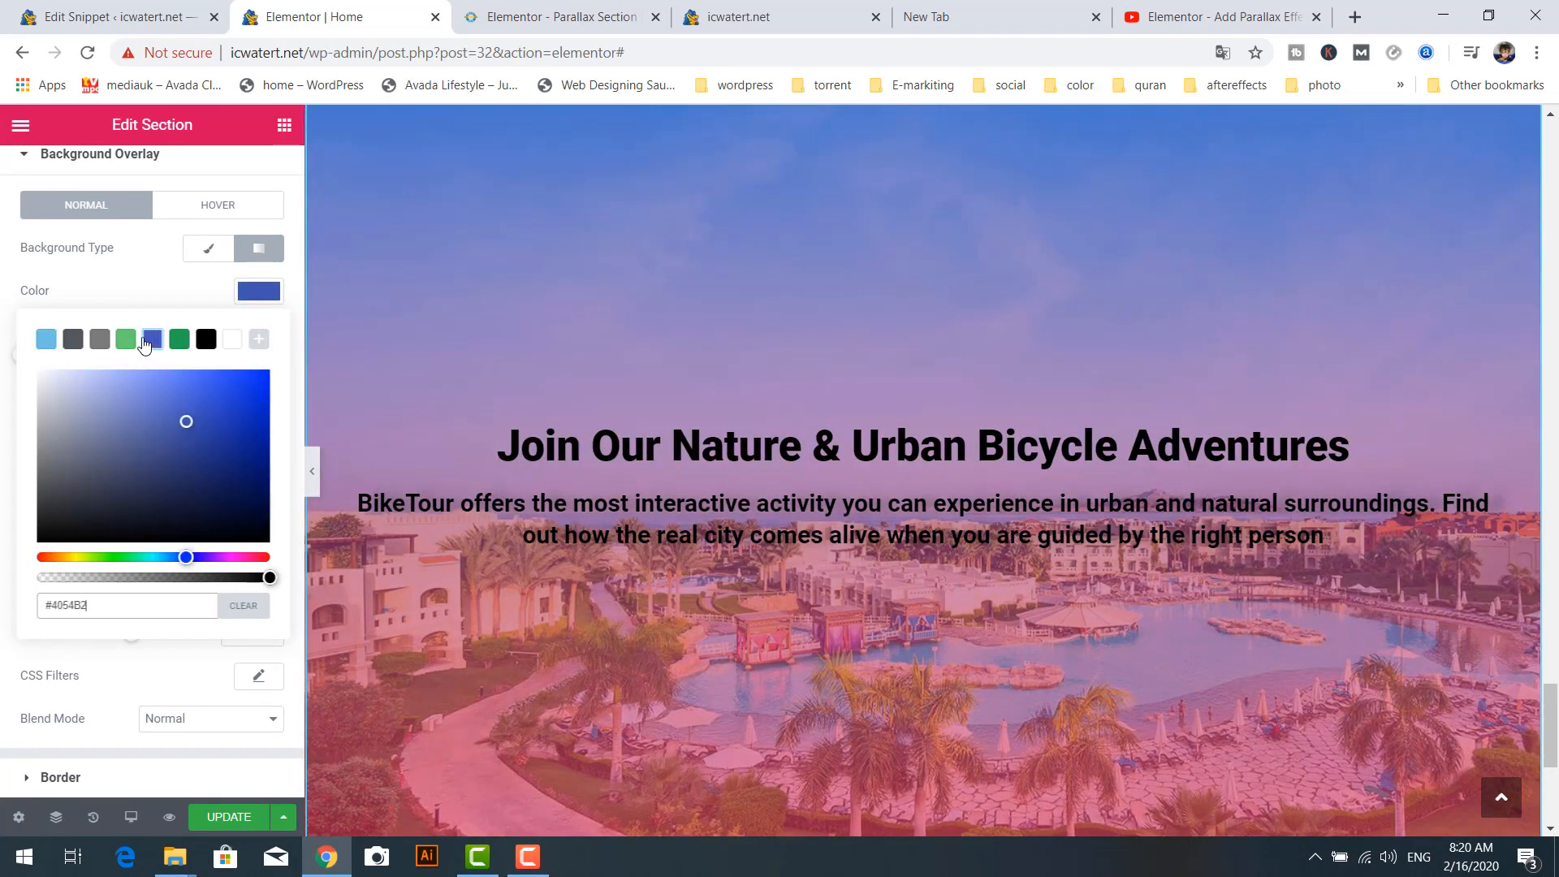
click(50, 343)
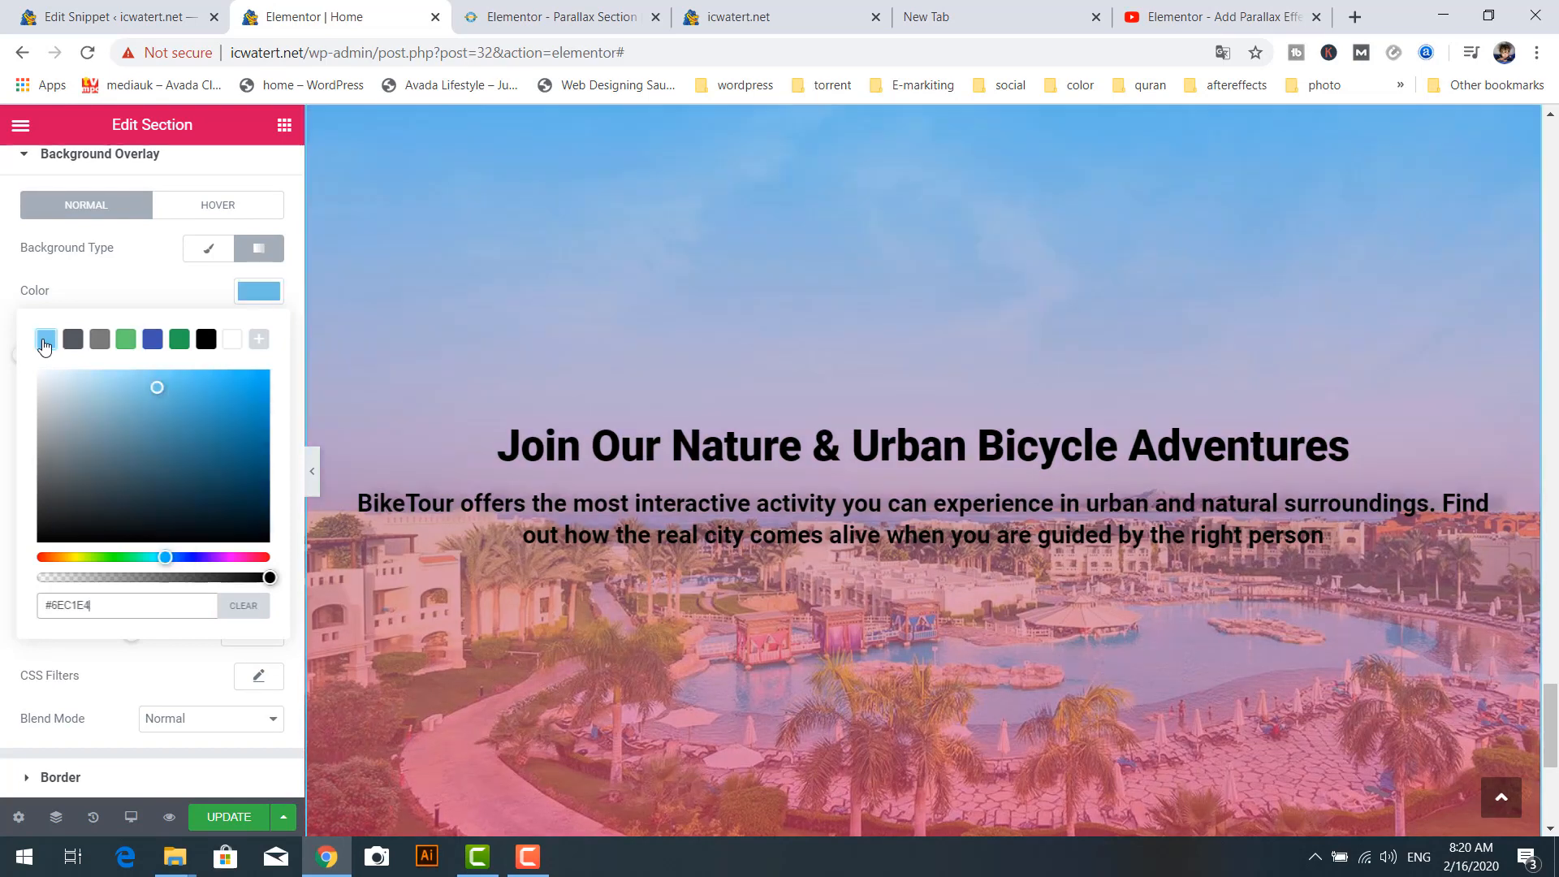
click(132, 295)
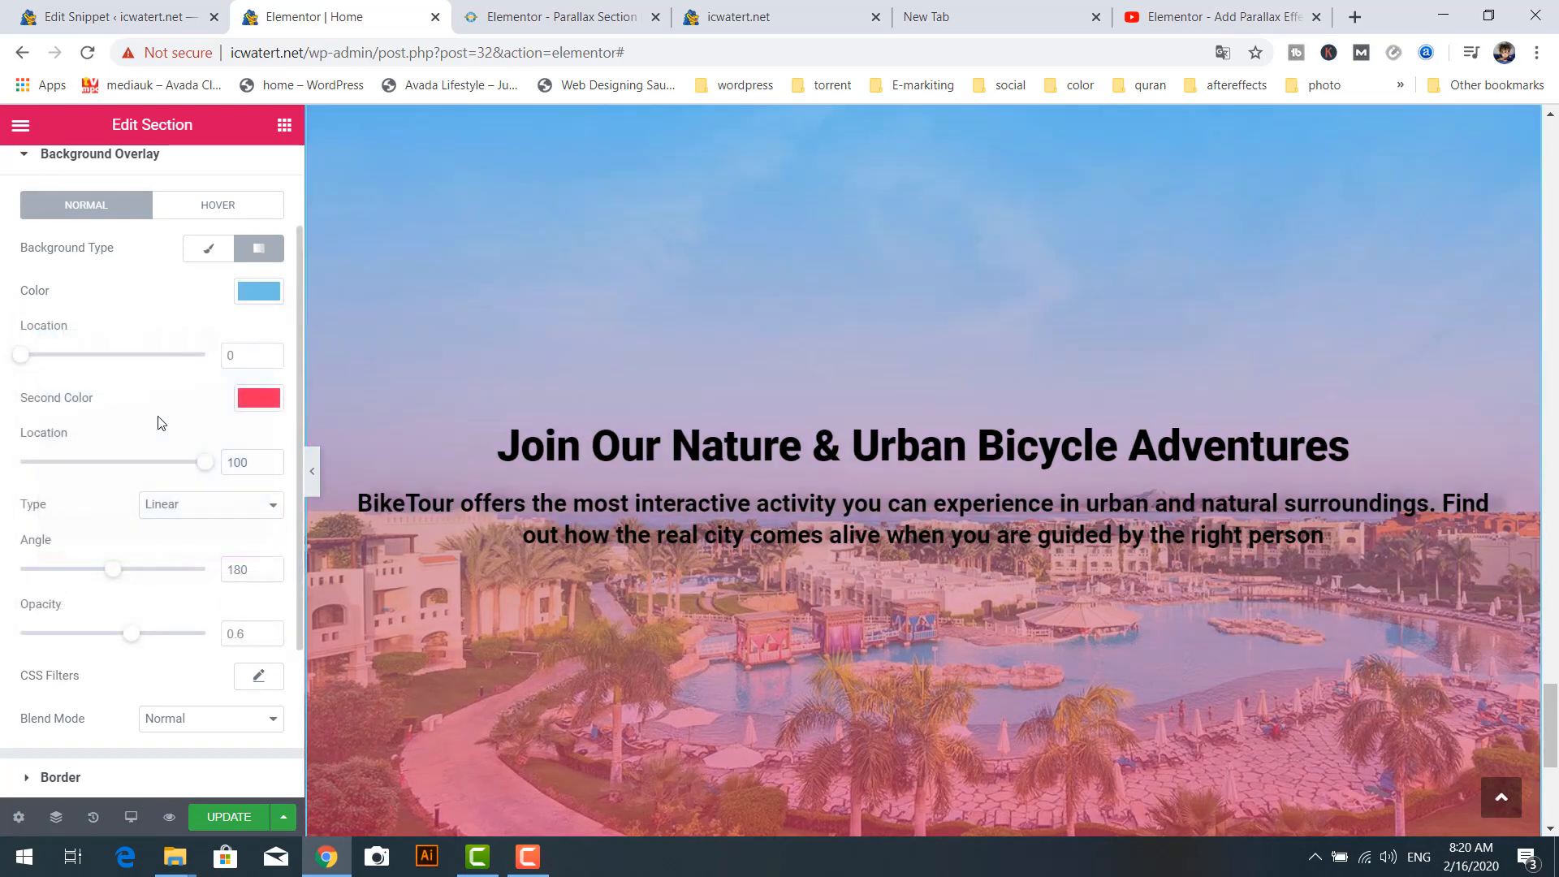
Set the overlay gradient's second color to dark blue #4054B2
click(258, 397)
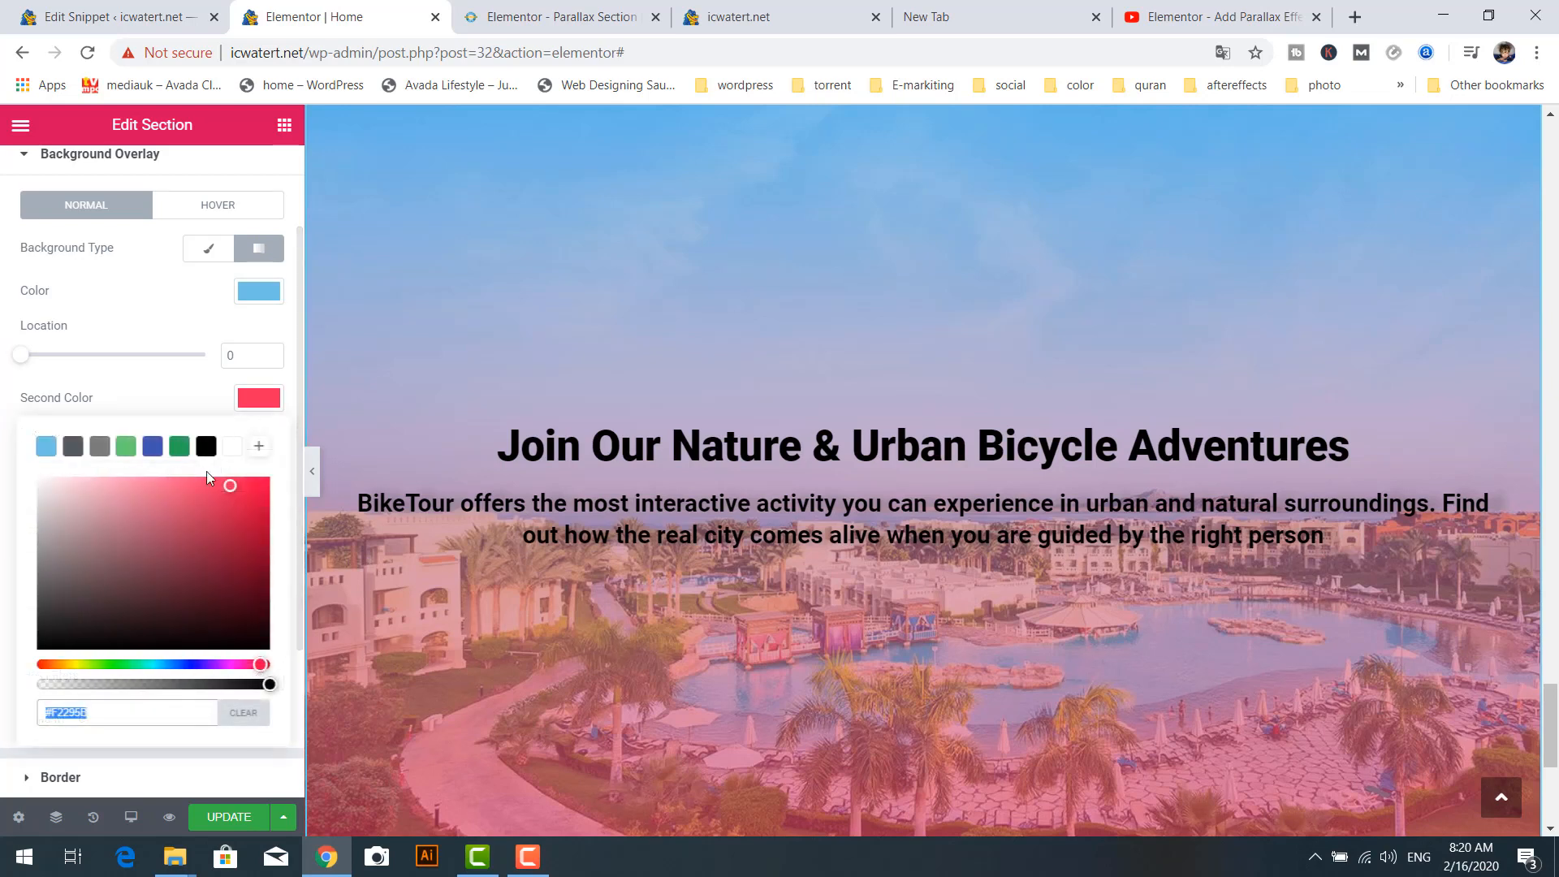
click(152, 447)
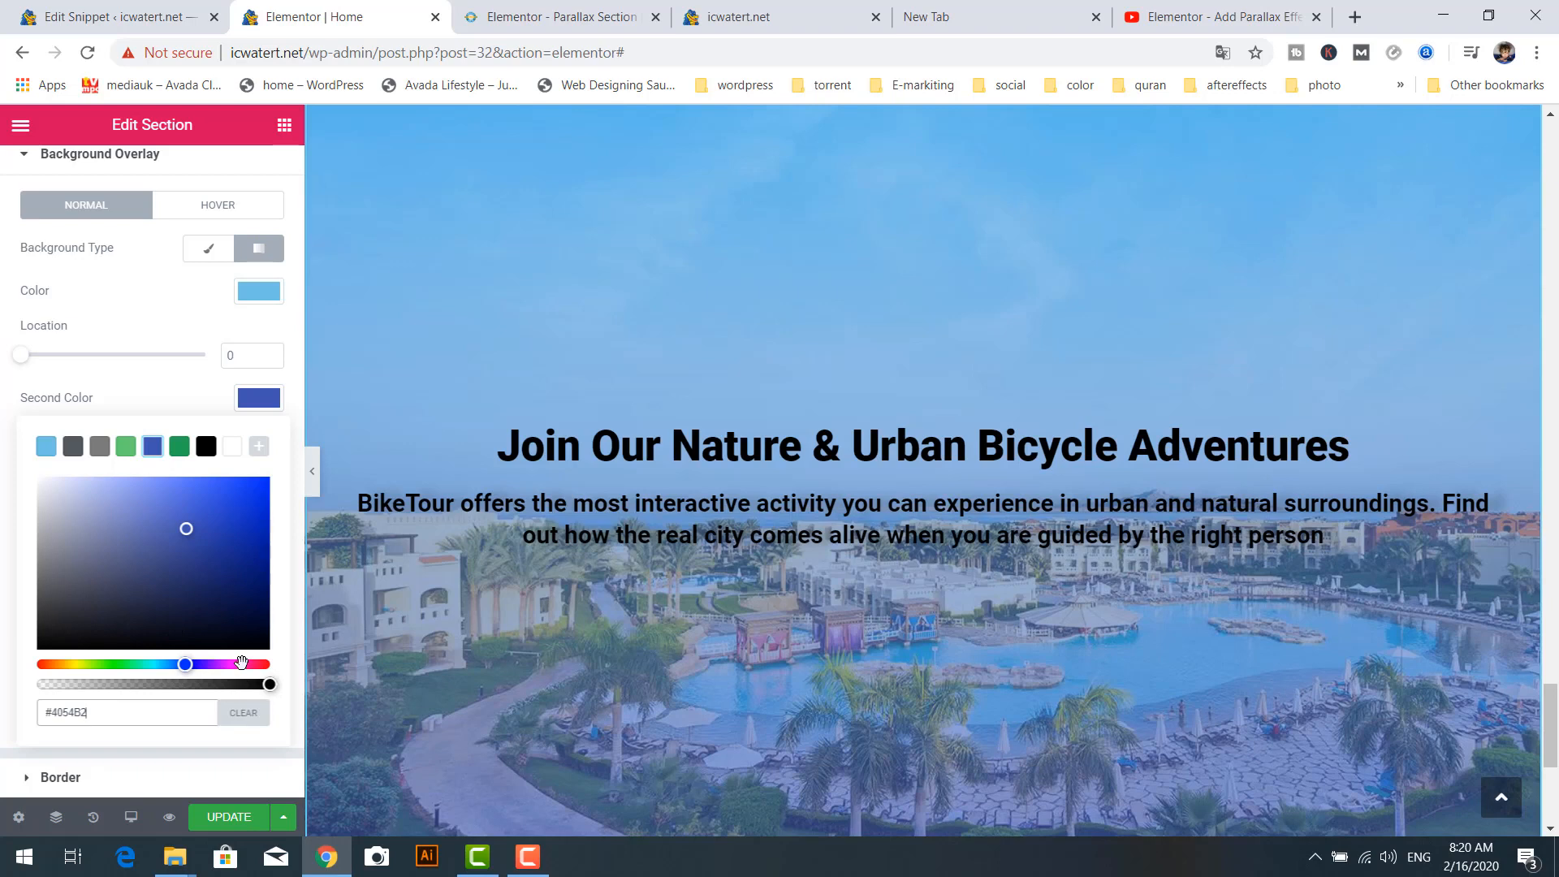
click(160, 391)
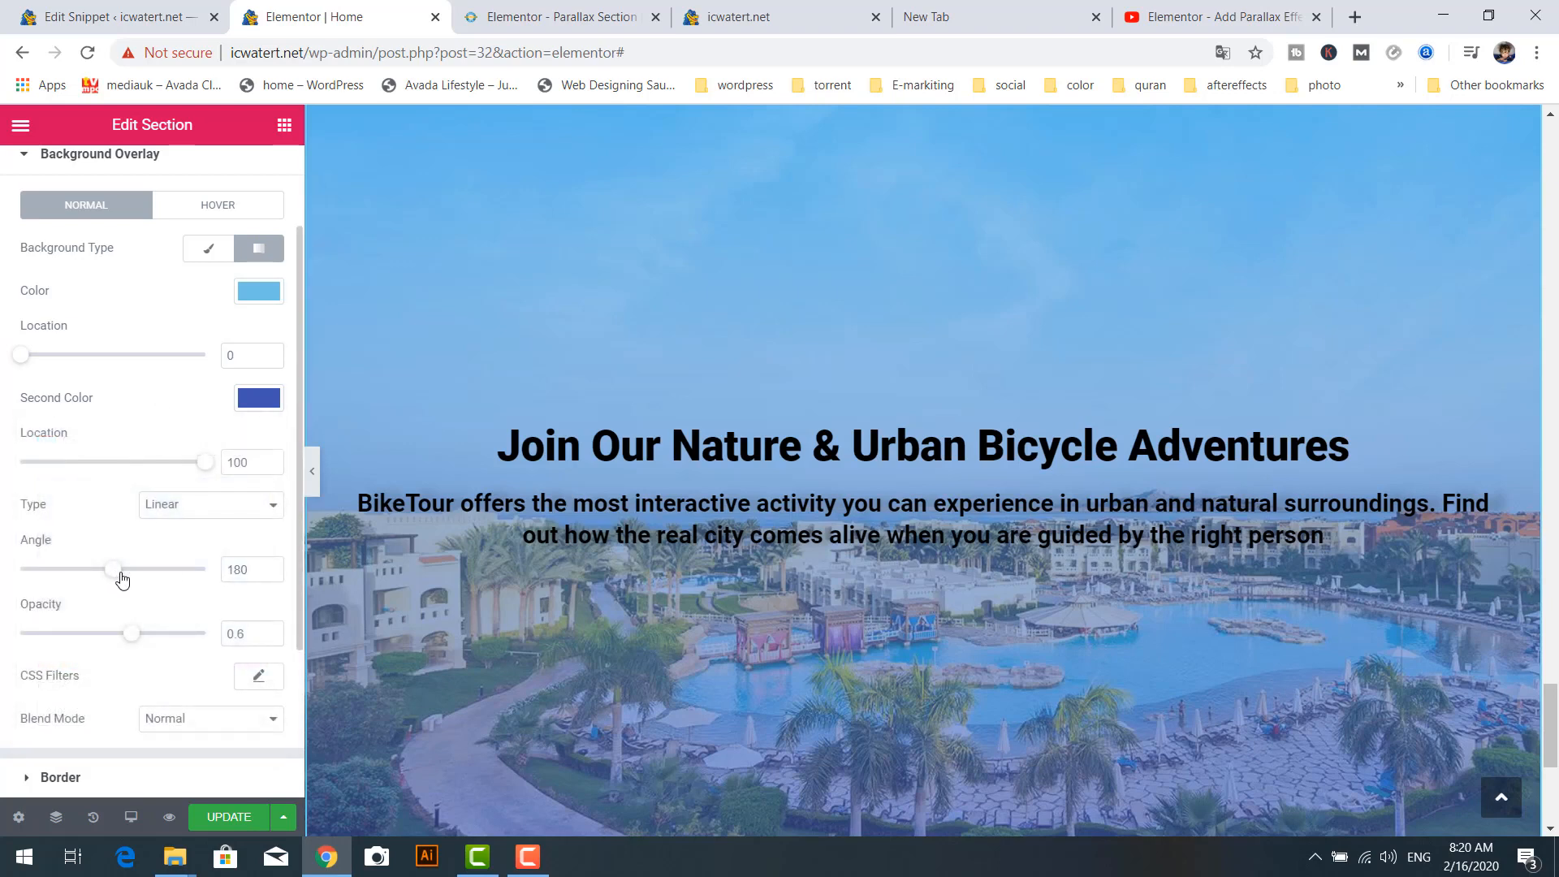
Set the overlay gradient's angle to 120, its opacity to 0.47 and its blend mode to Multiply
mouse_move(122, 578)
mouse_down()
mouse_move(143, 582)
mouse_move(103, 580)
mouse_move(173, 584)
mouse_move(103, 574)
mouse_up()
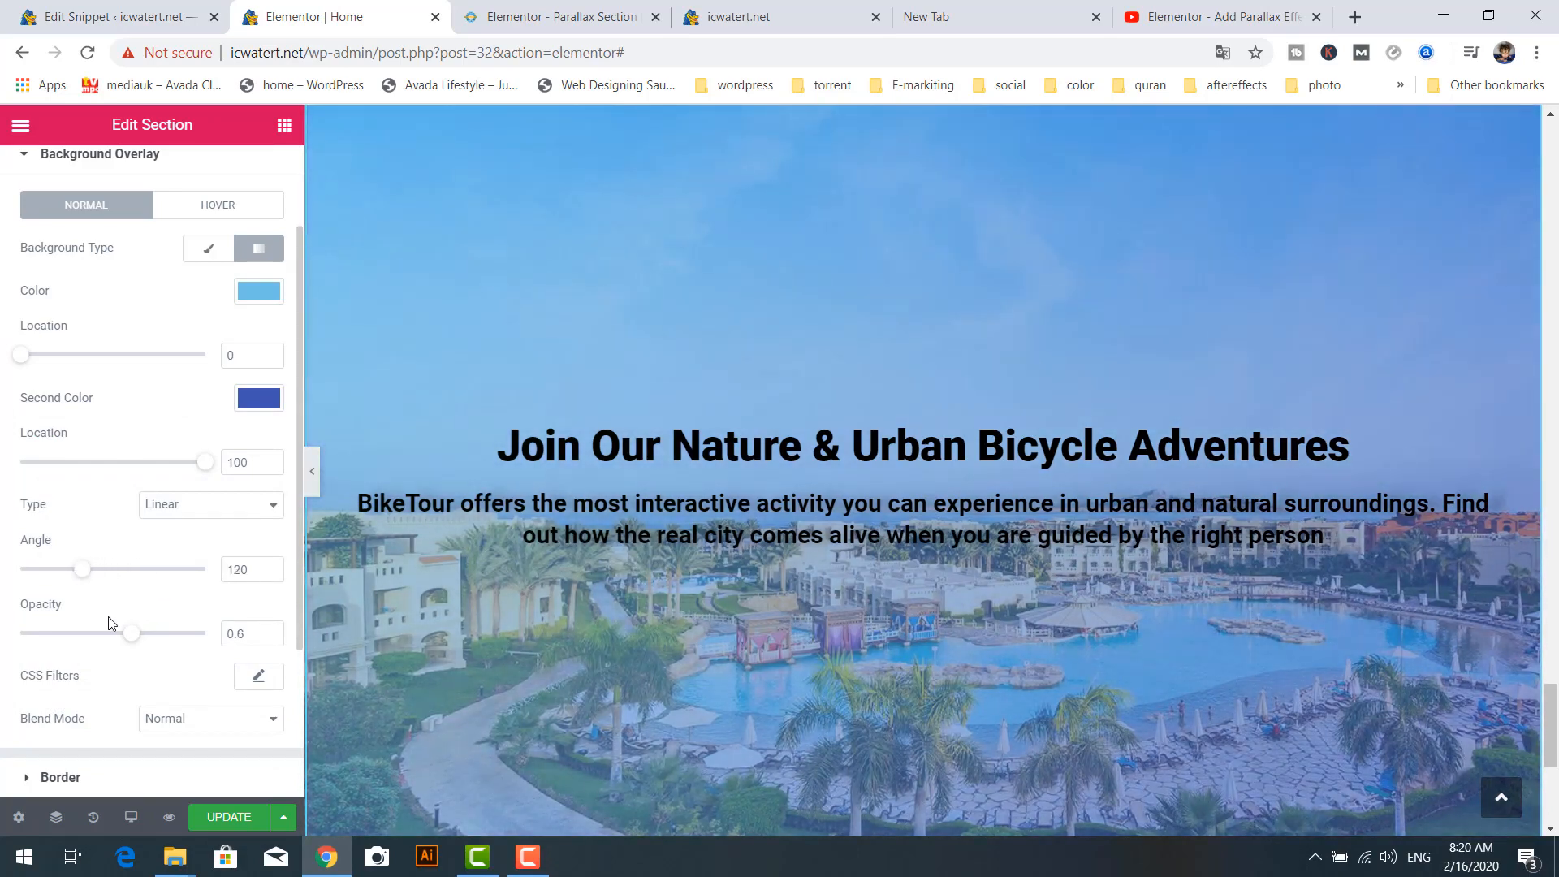
mouse_move(115, 638)
mouse_down()
mouse_move(102, 635)
mouse_move(129, 636)
mouse_up()
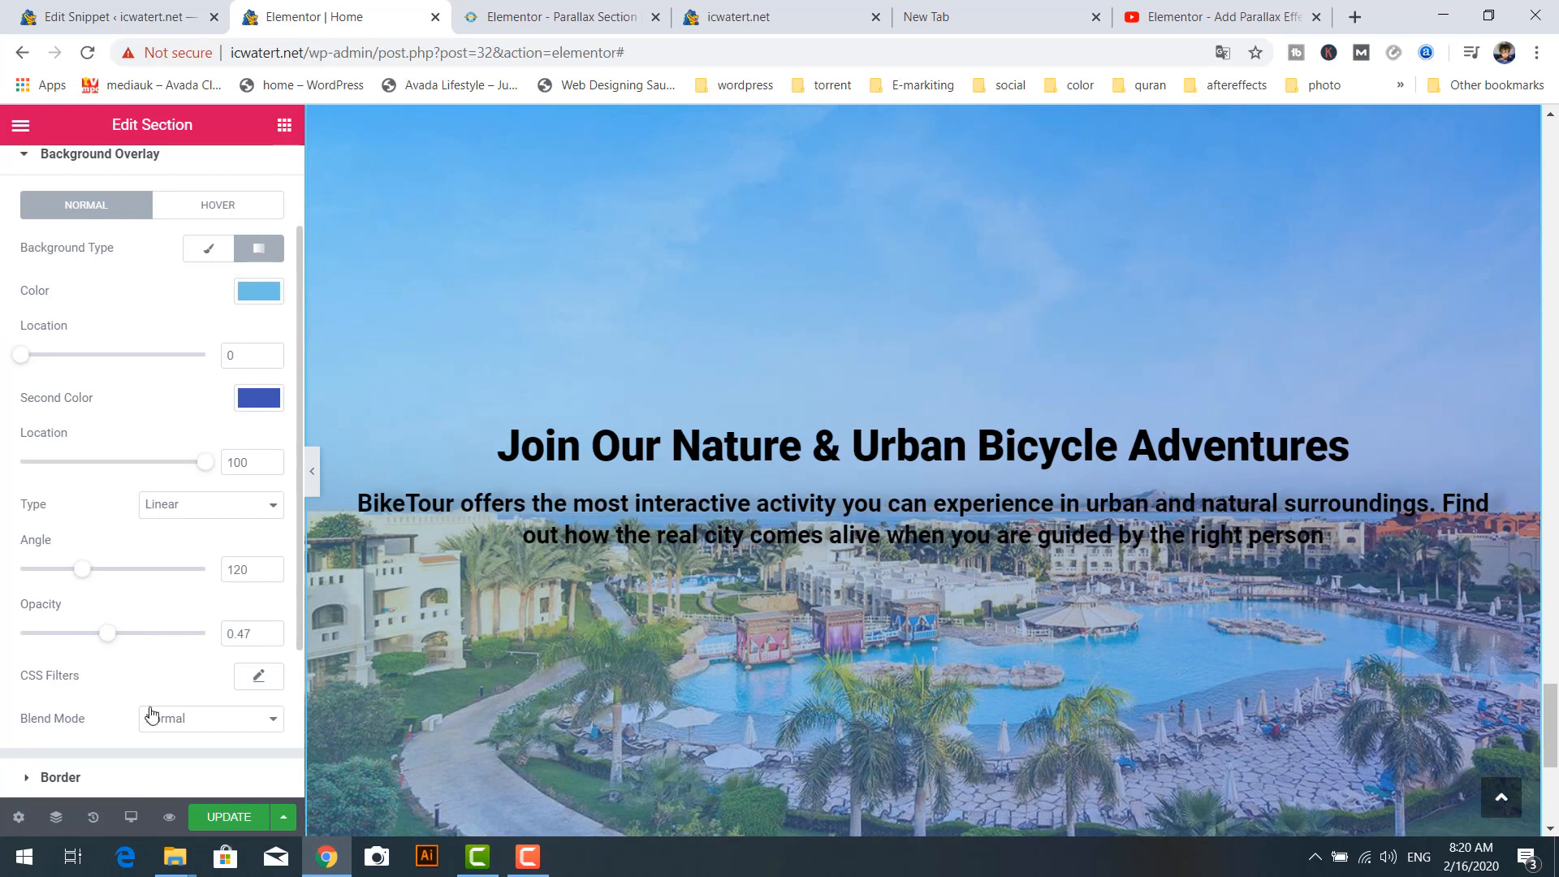
scroll(178, 715, down, 2)
click(205, 601)
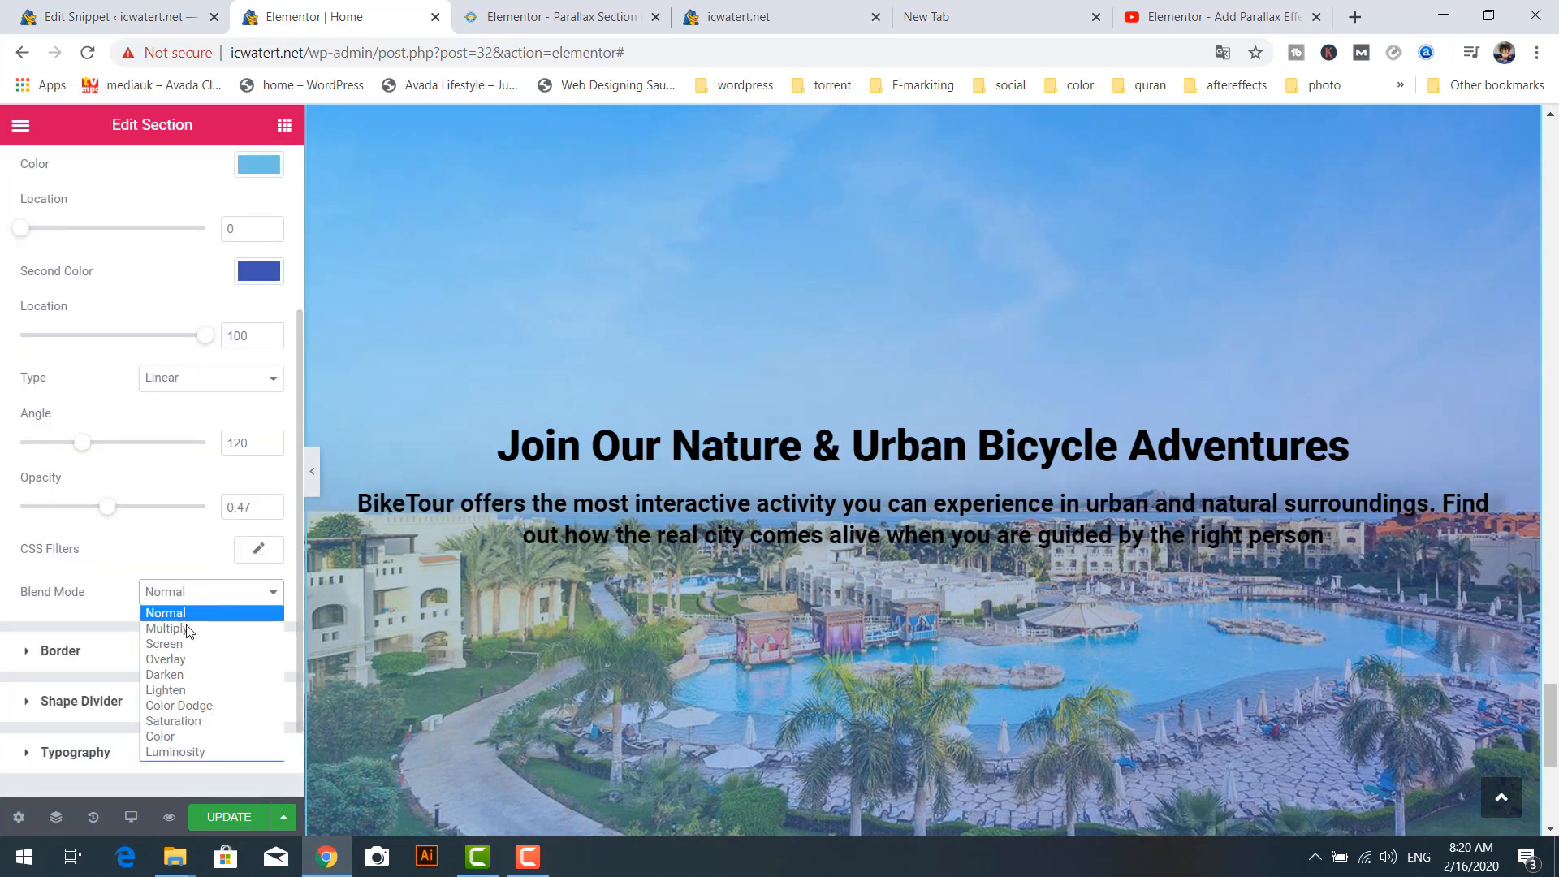
click(199, 630)
scroll(201, 624, down, 1)
Reduce the space of the spacer above the main heading to 236
click(869, 258)
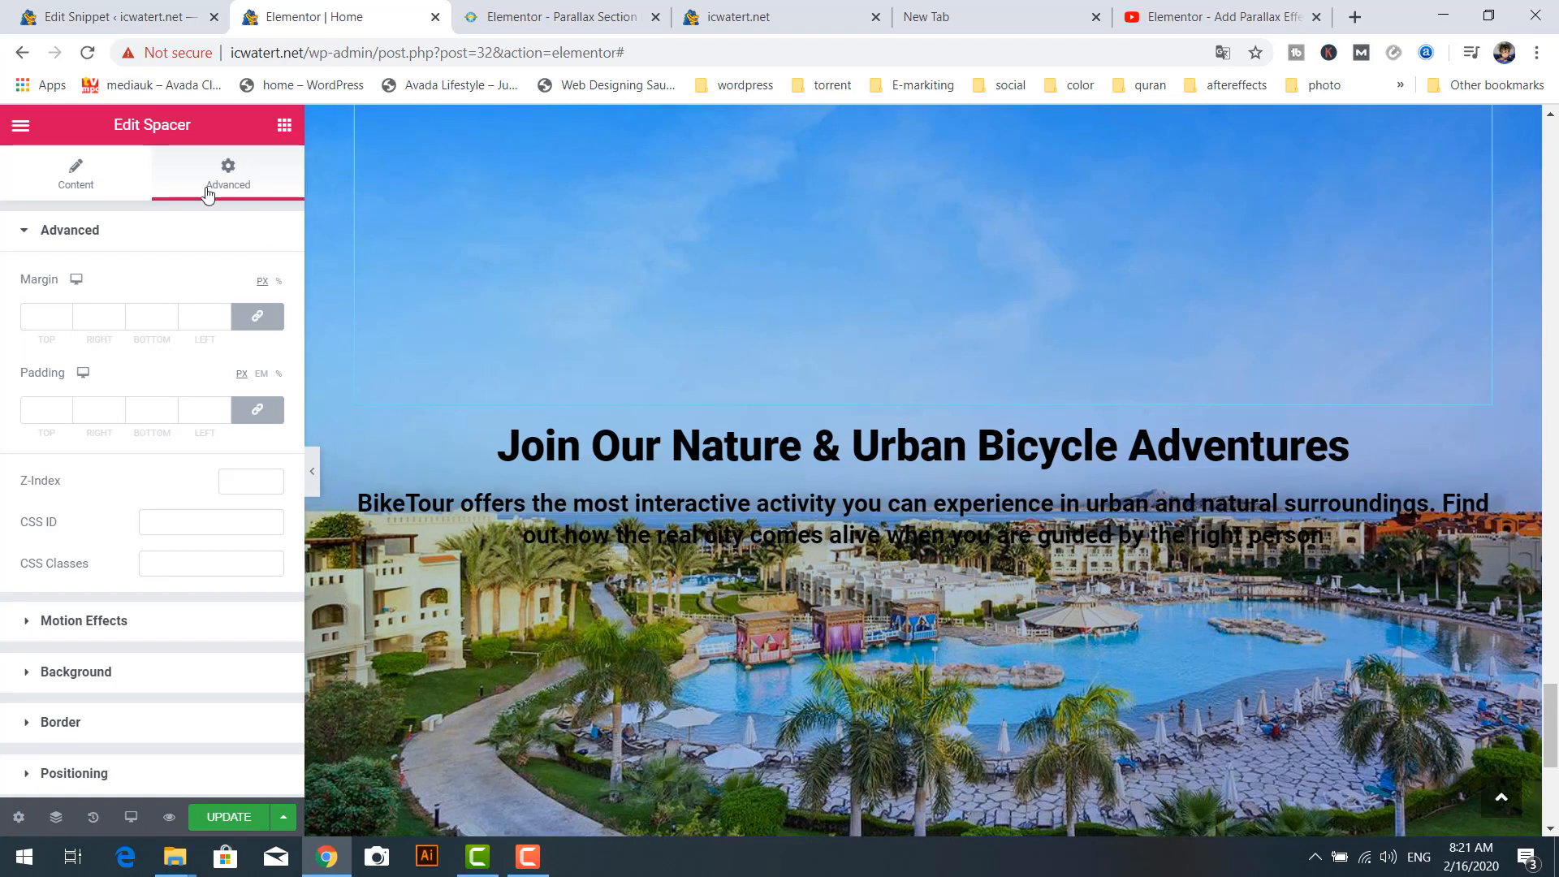
click(77, 172)
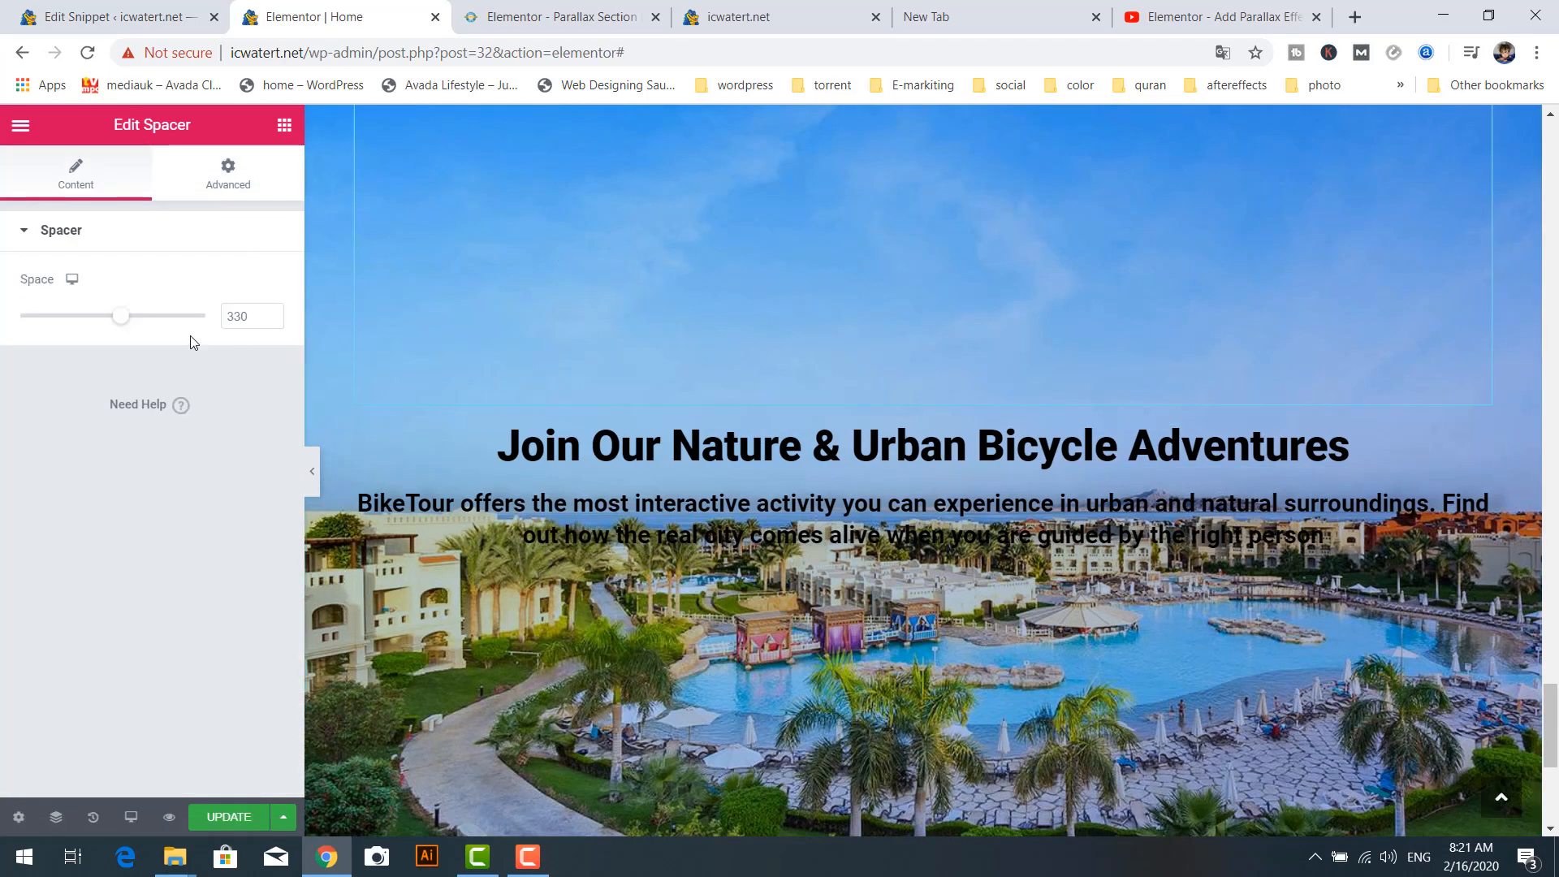
drag(121, 322, 104, 316)
scroll(826, 363, down, 3)
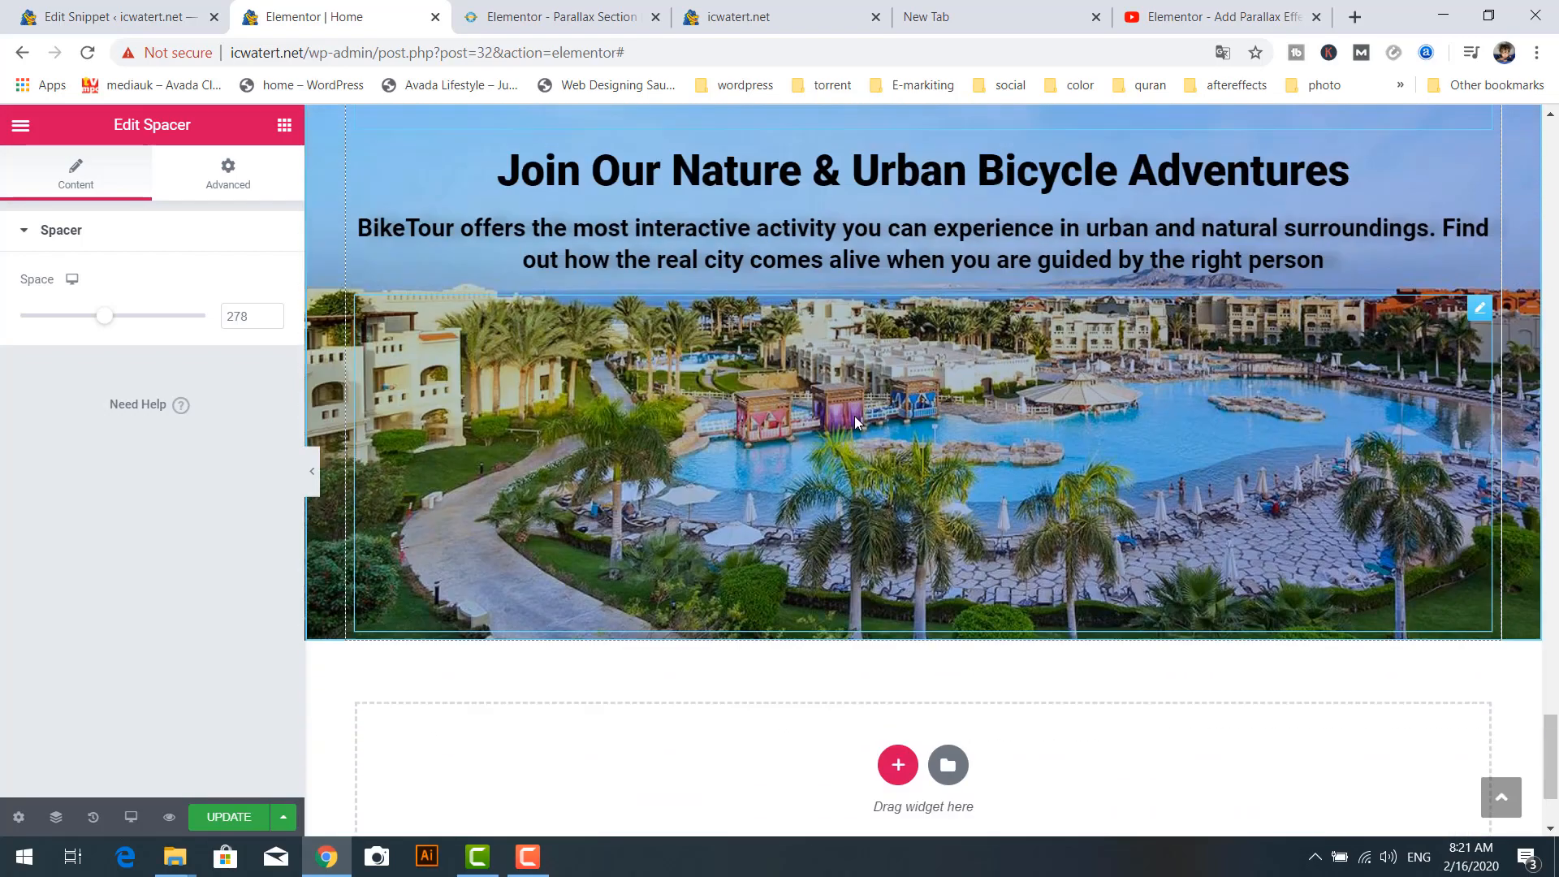
scroll(855, 421, up, 5)
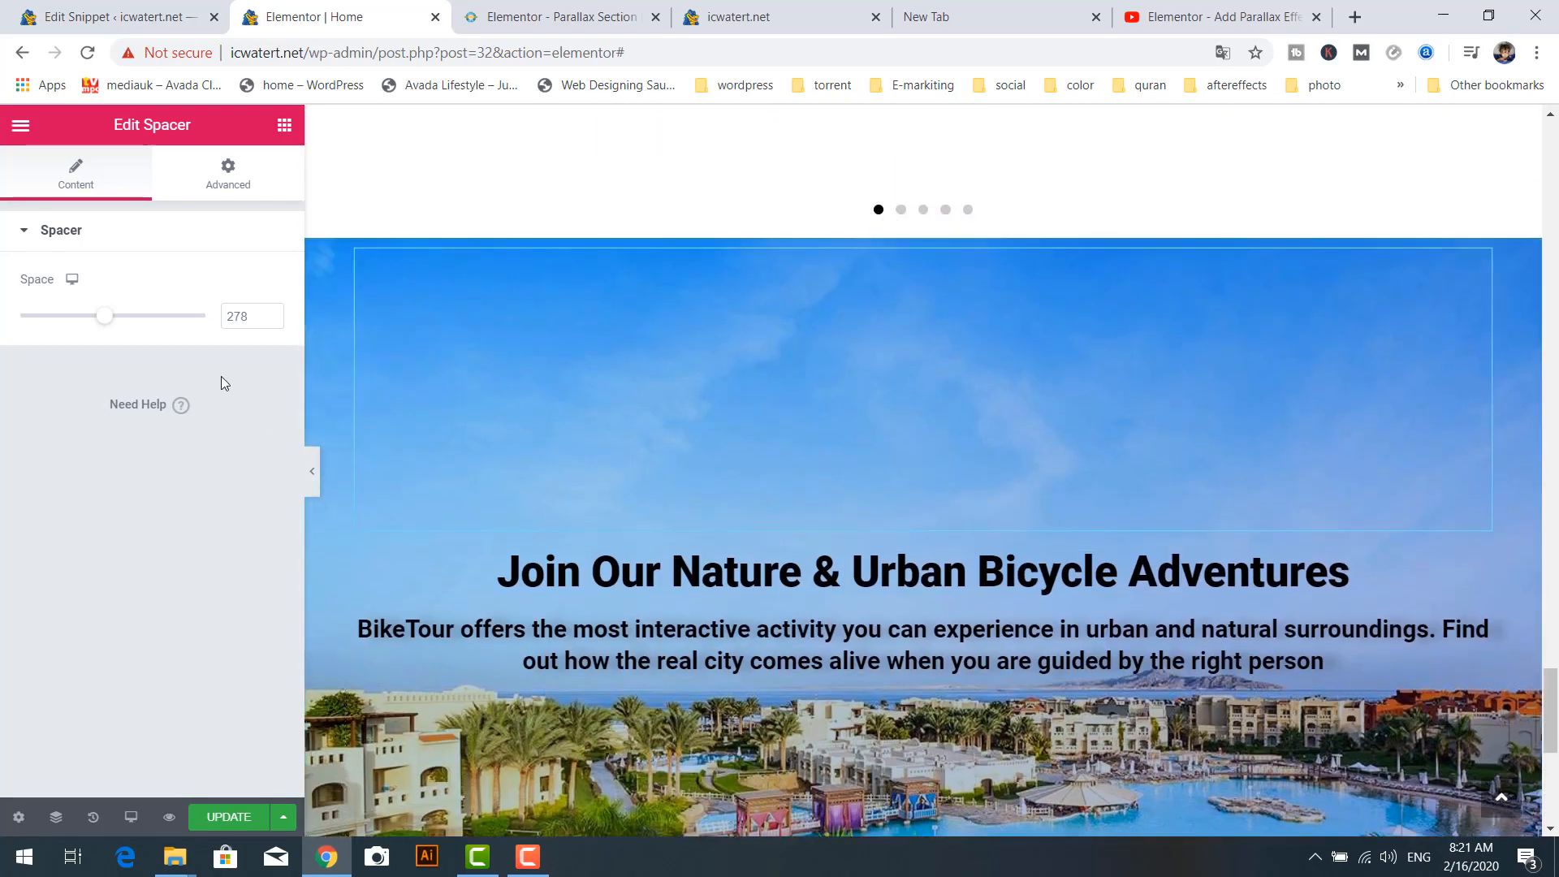
drag(109, 320, 95, 320)
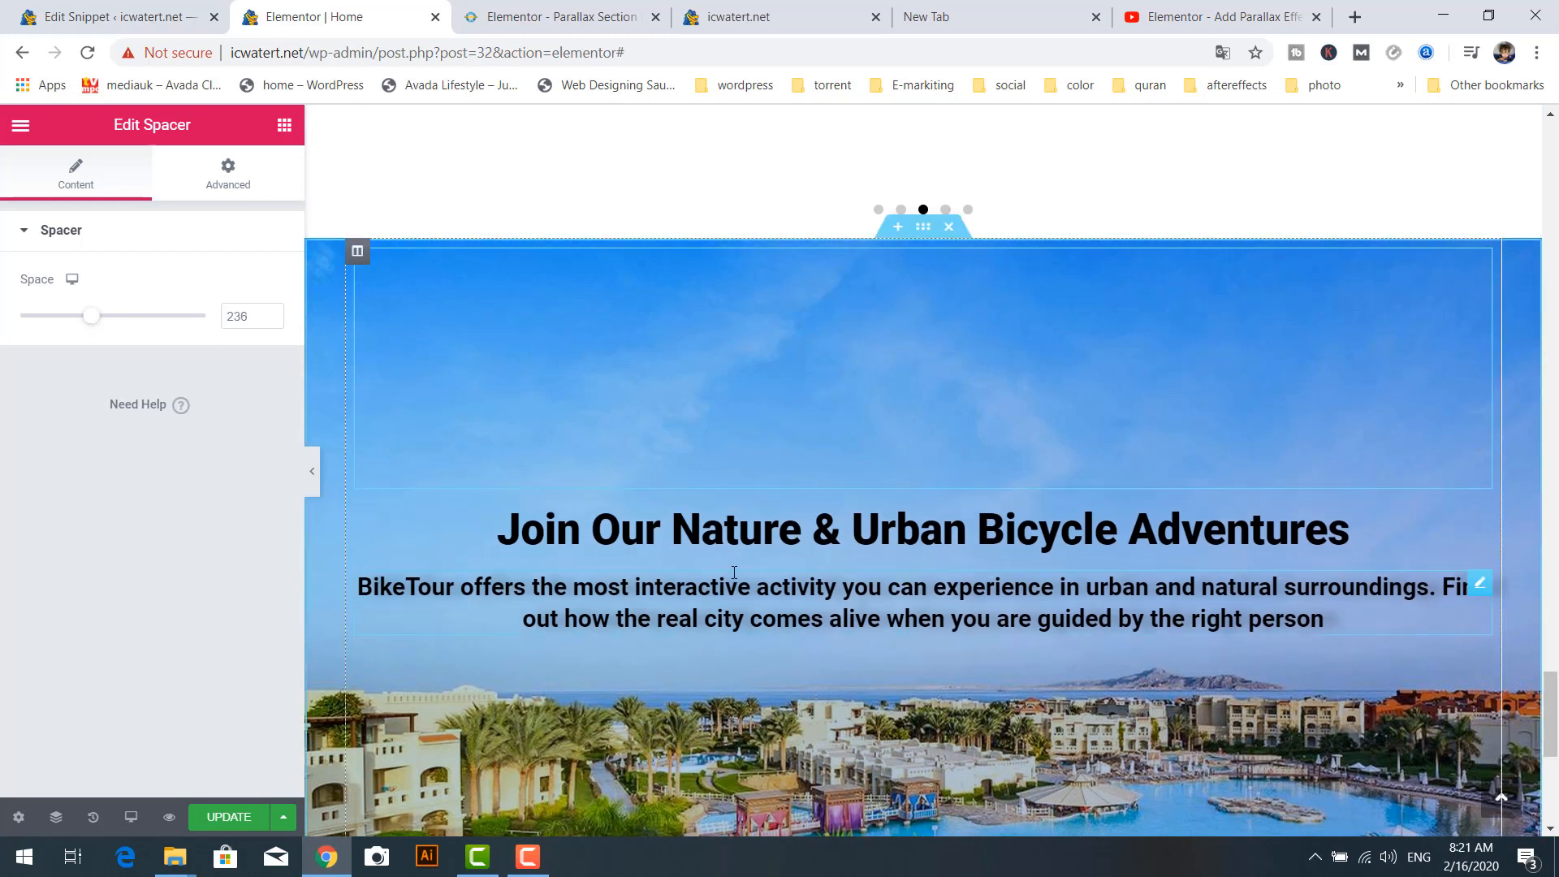
Update the page and switch to the live icwatert.net home page
click(212, 823)
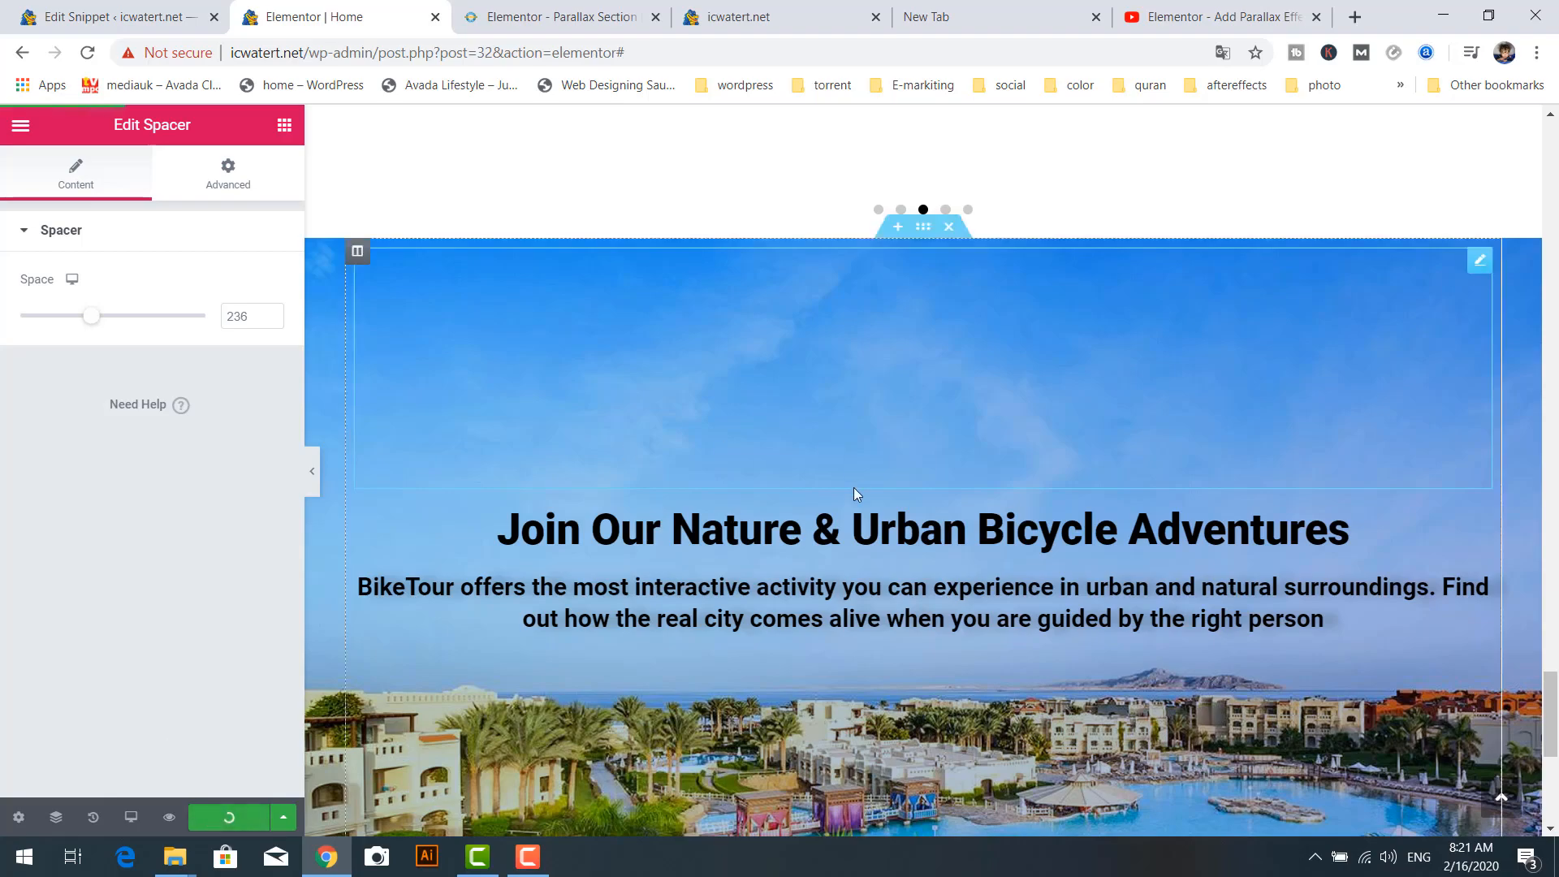
click(776, 18)
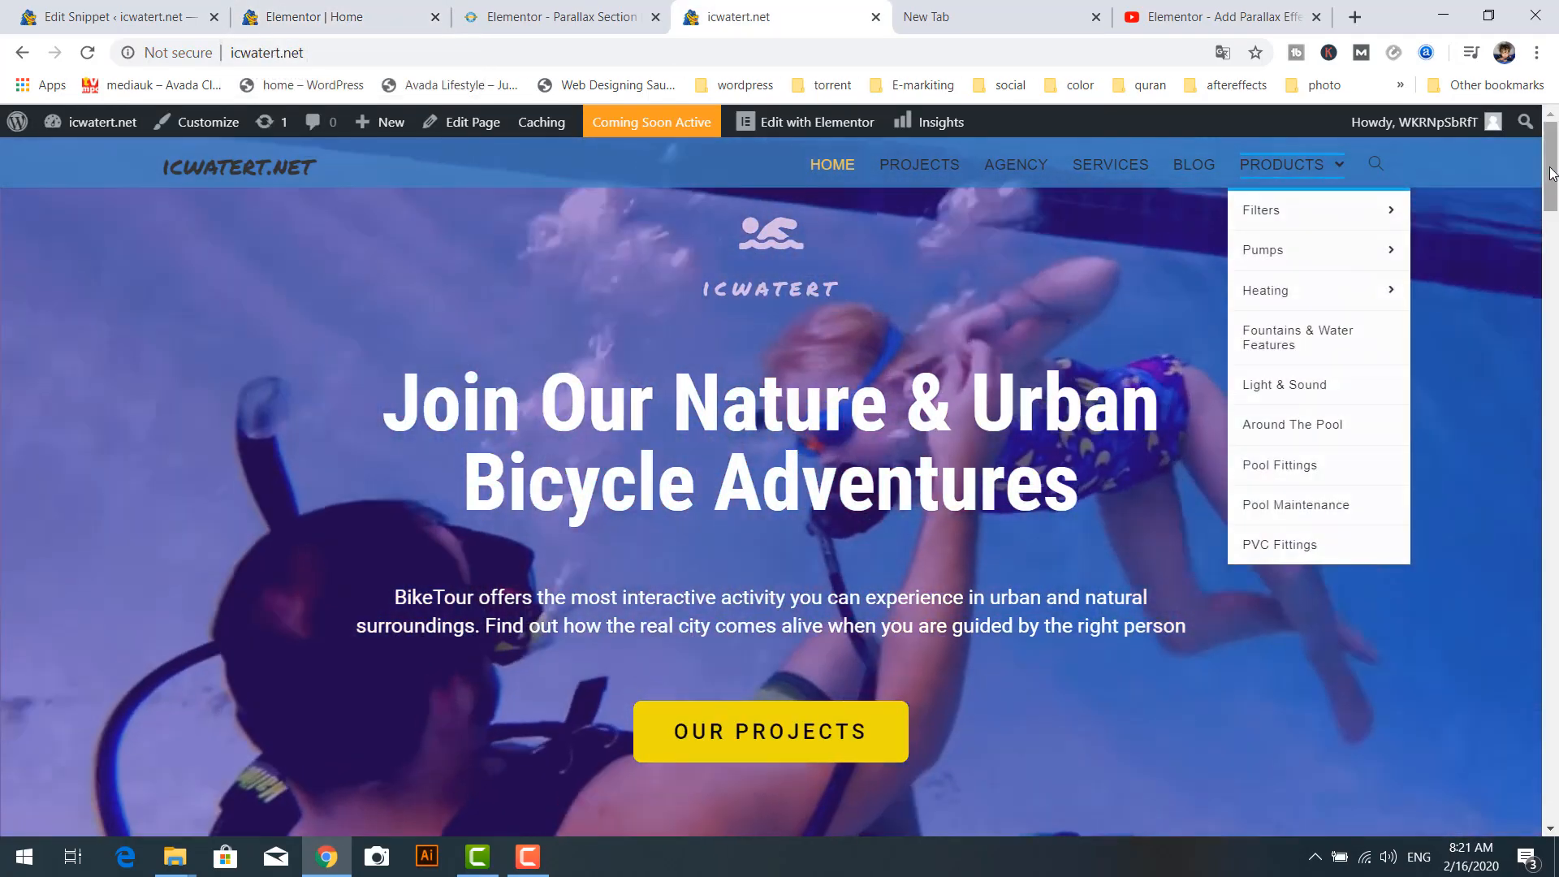
Check the bottom of the live page, return to the Elementor editor and move the pool background section above the image carousel section
drag(1552, 193, 1558, 800)
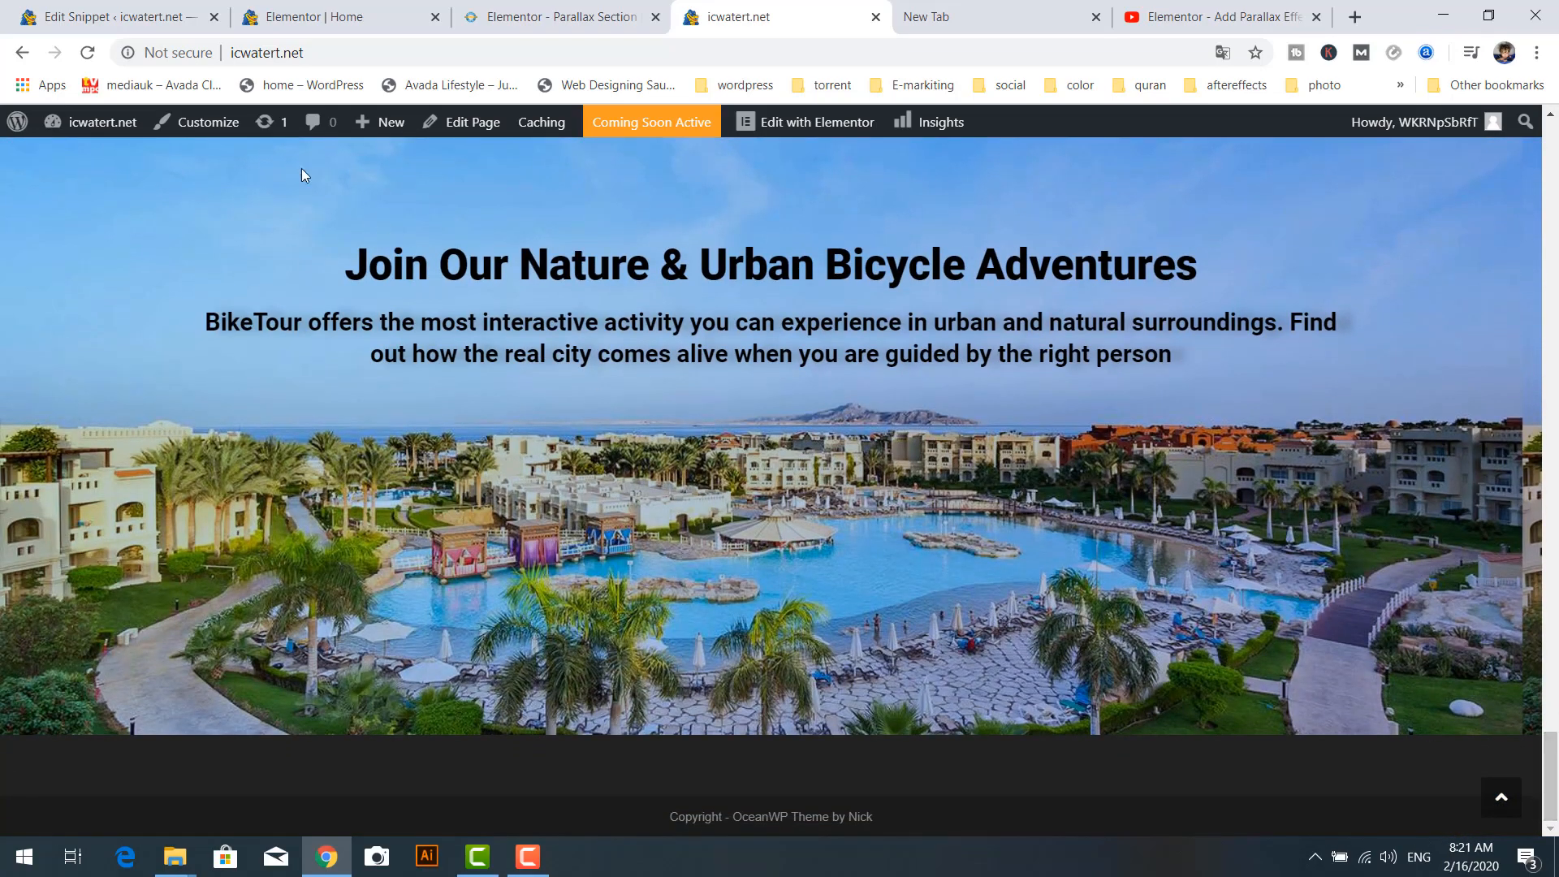
click(325, 18)
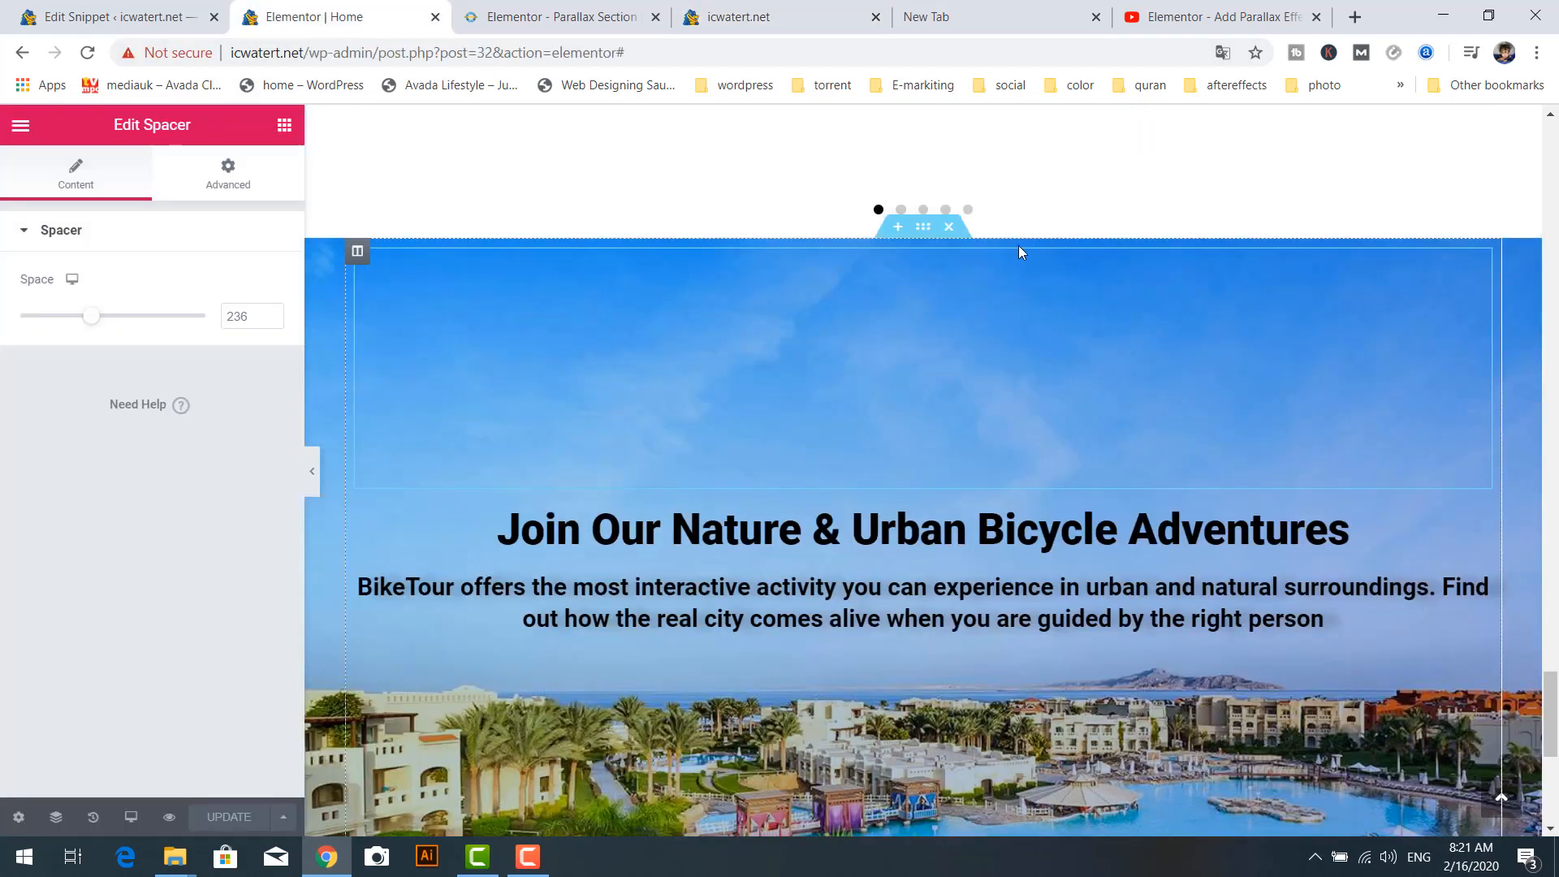
scroll(946, 267, up, 3)
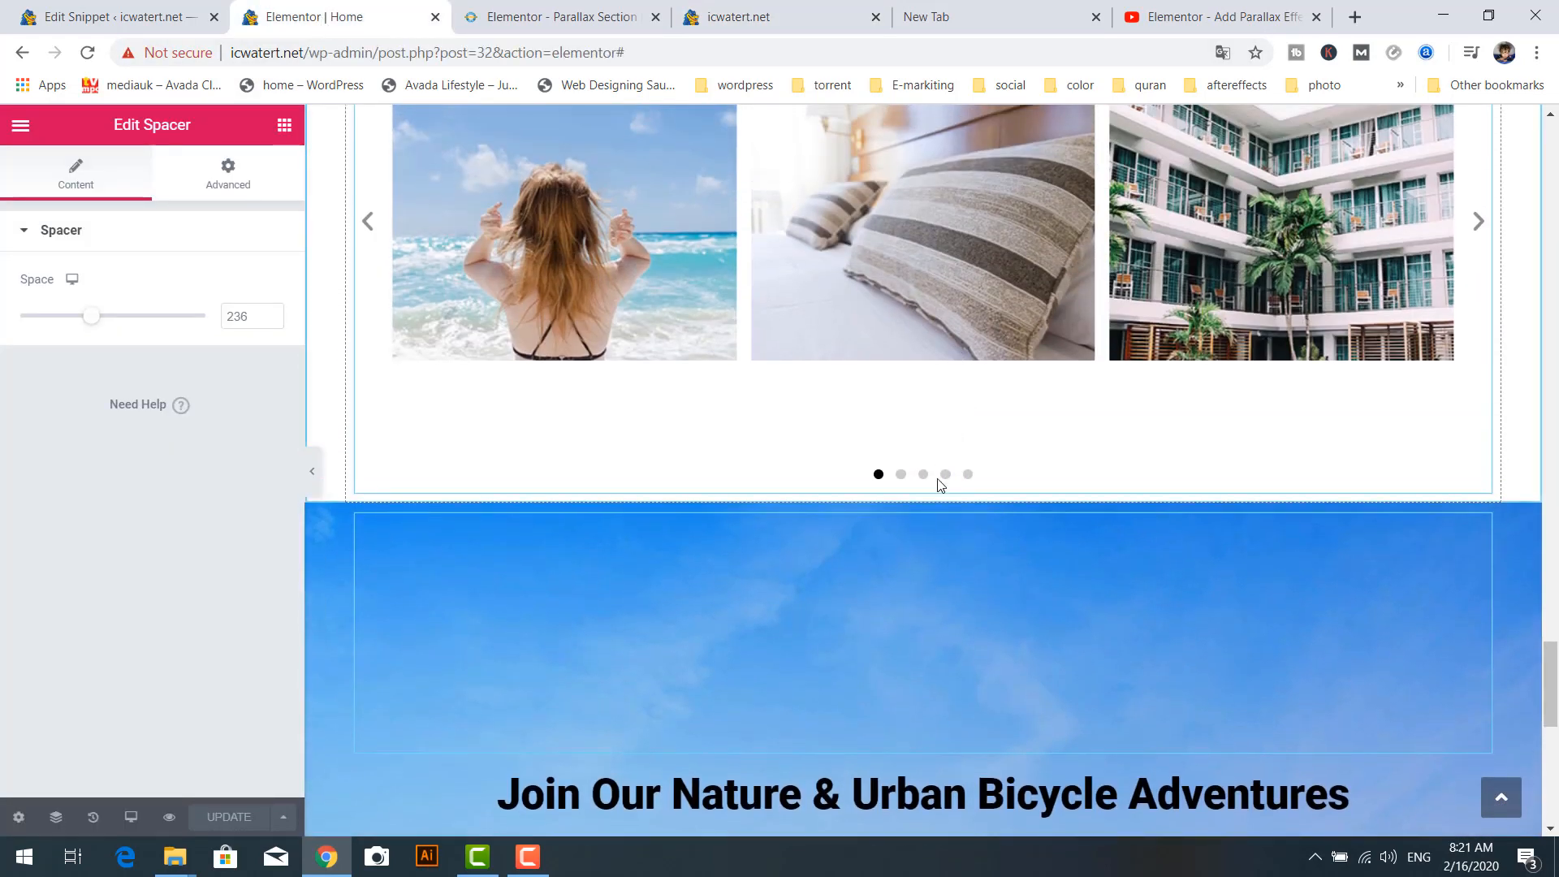
scroll(926, 501, up, 2)
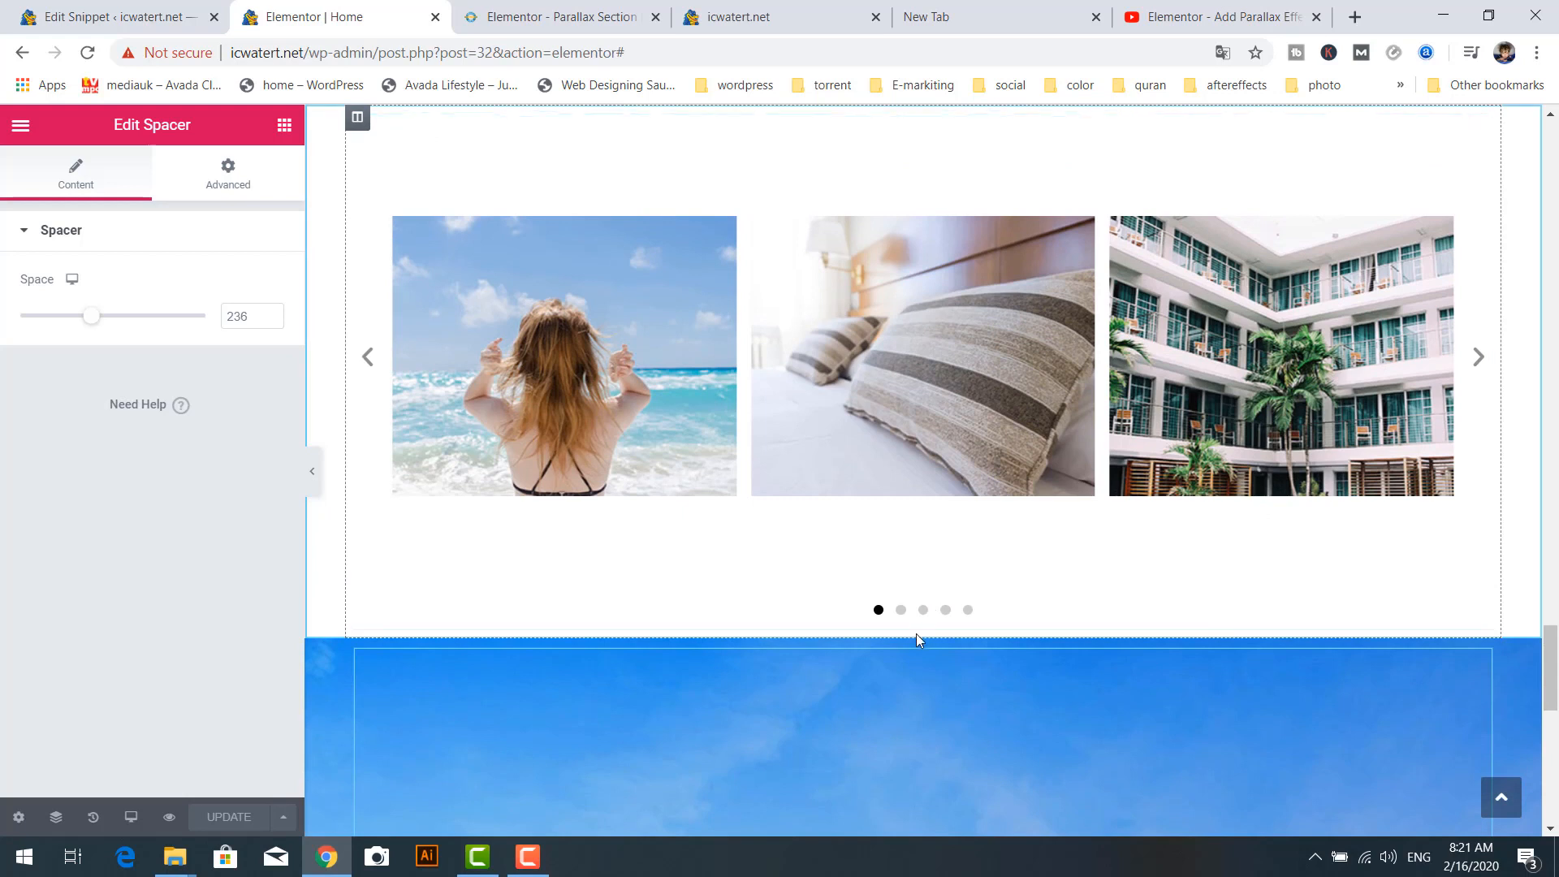
drag(924, 627, 926, 146)
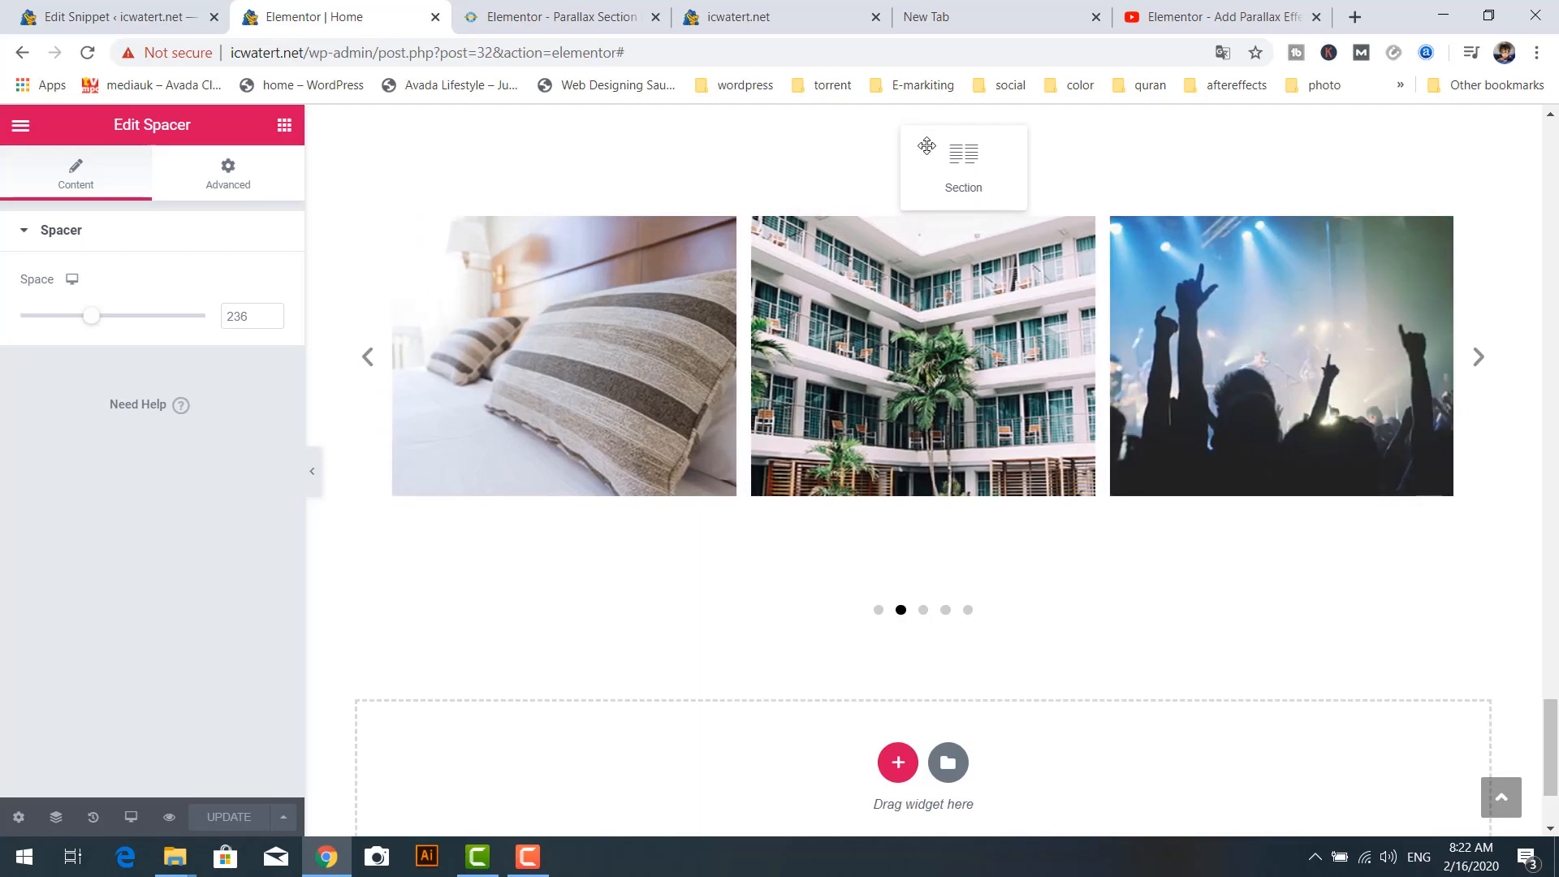
drag(1060, 207, 1143, 256)
Set the pool section's background image attachment to Fixed and check the scrolling effect in the editor
scroll(1144, 256, up, 5)
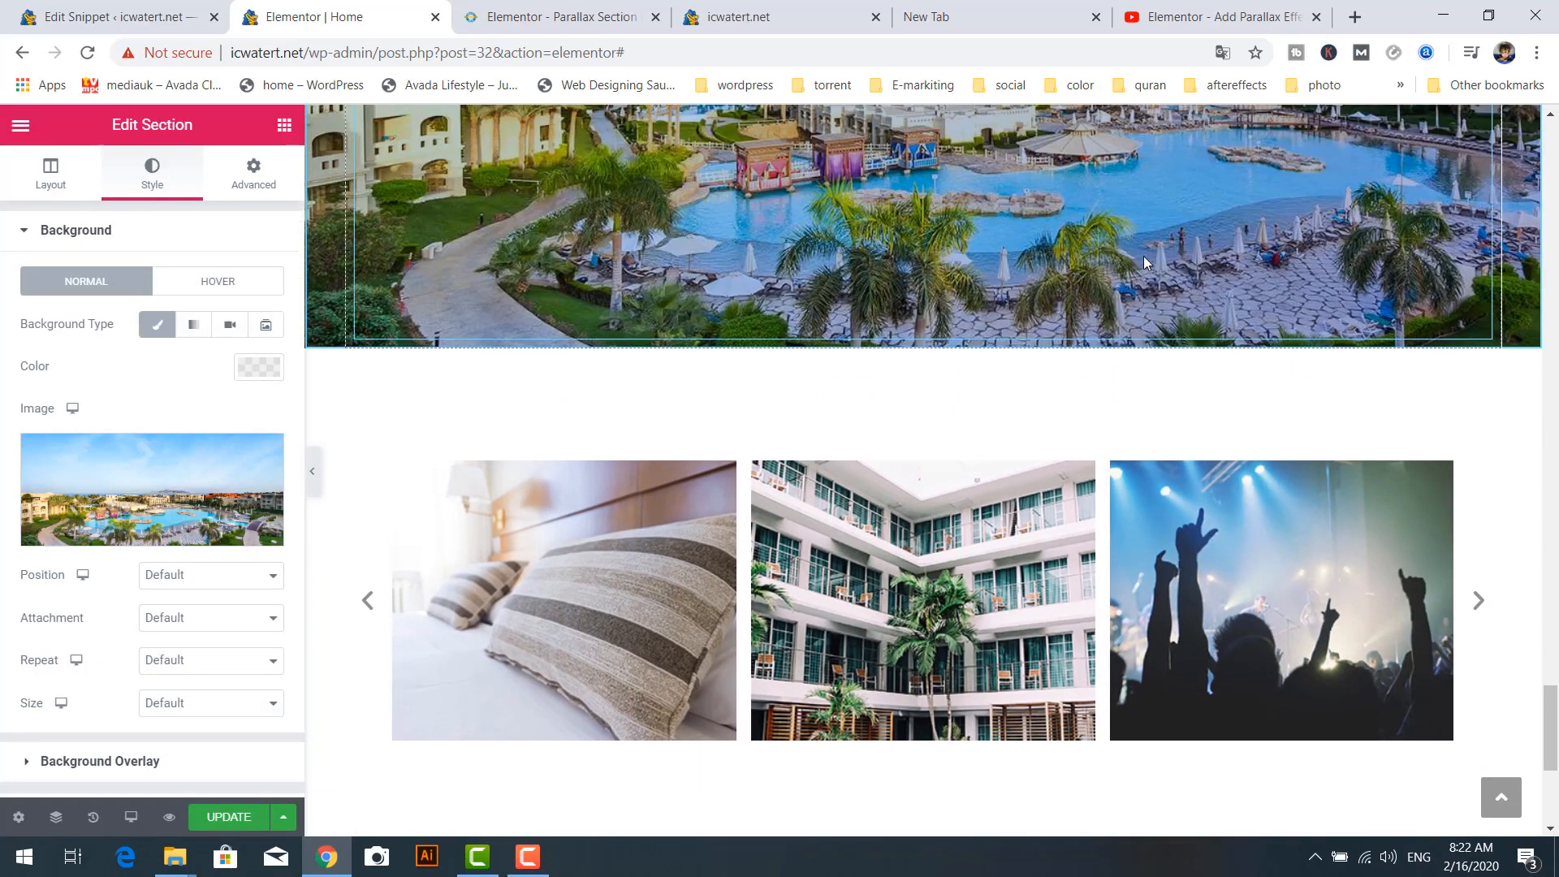
scroll(1144, 255, up, 8)
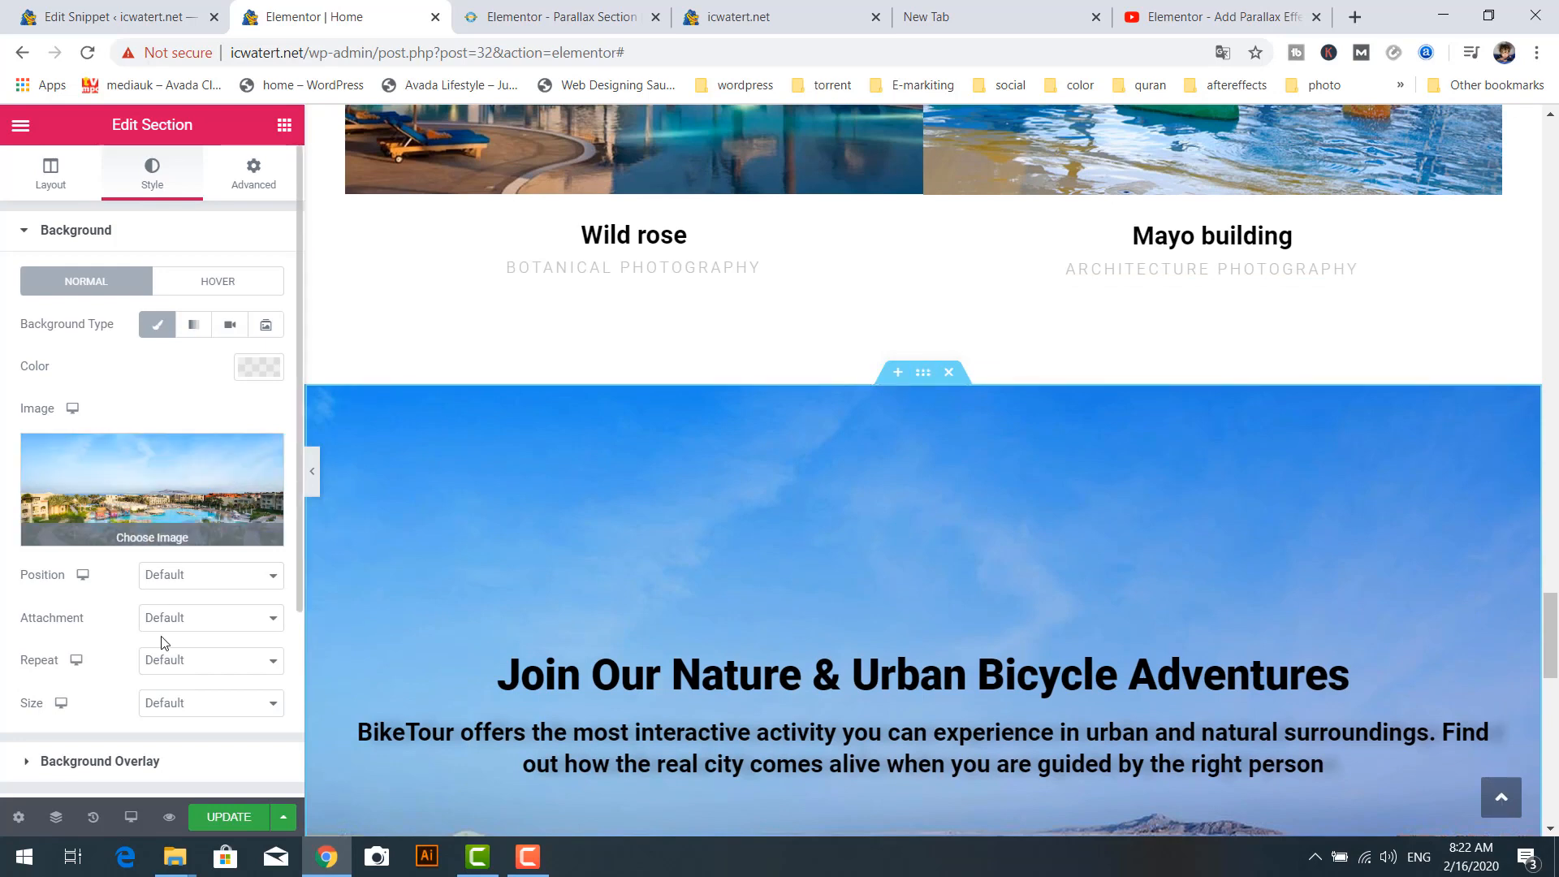
click(227, 626)
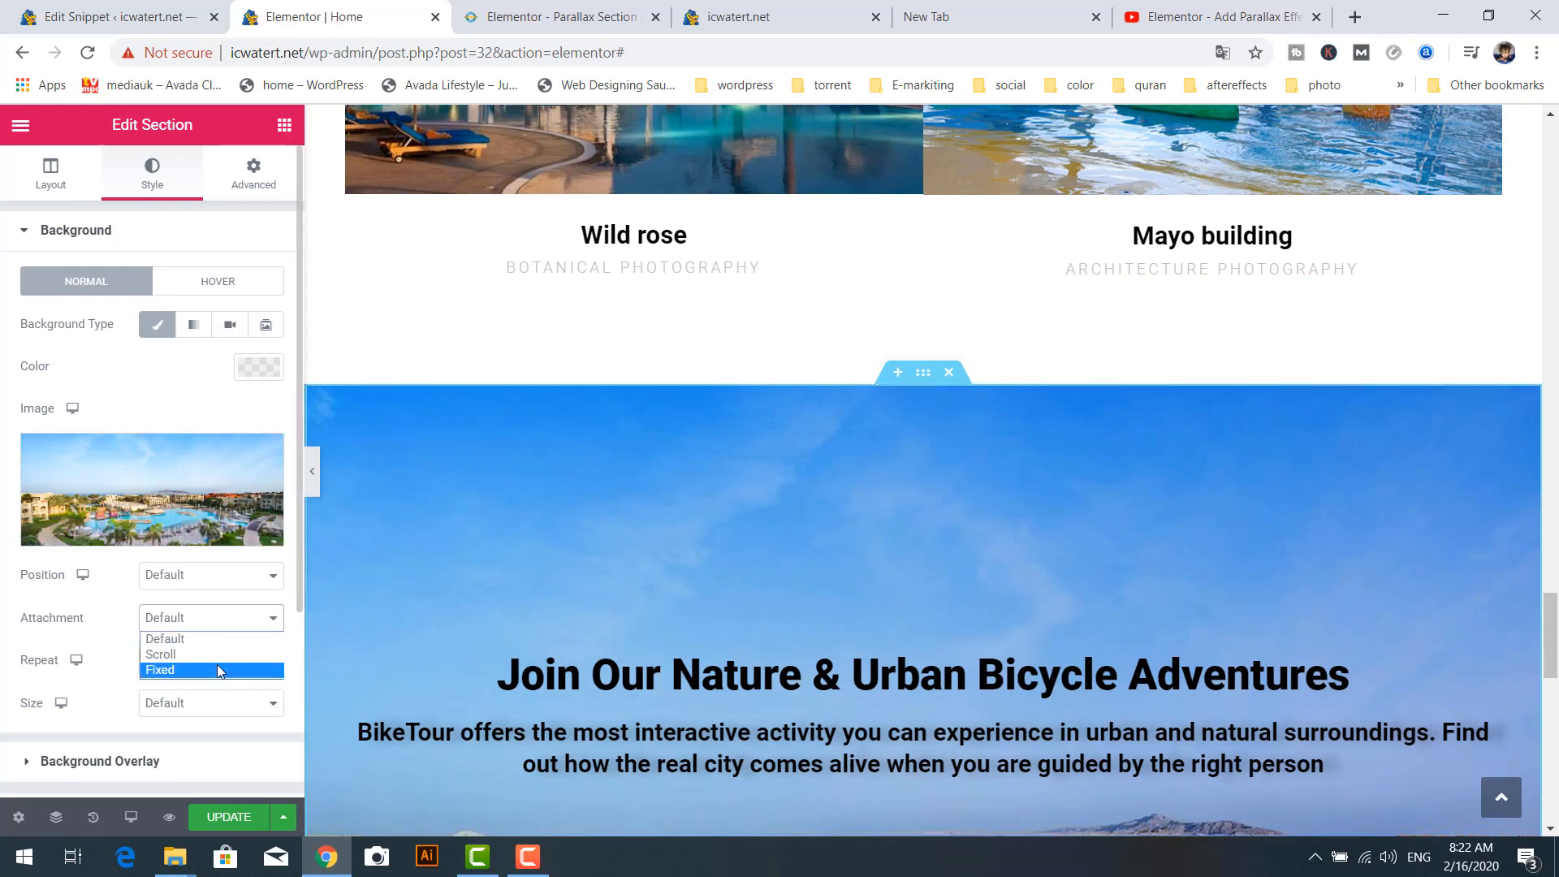
click(217, 668)
scroll(1238, 536, down, 2)
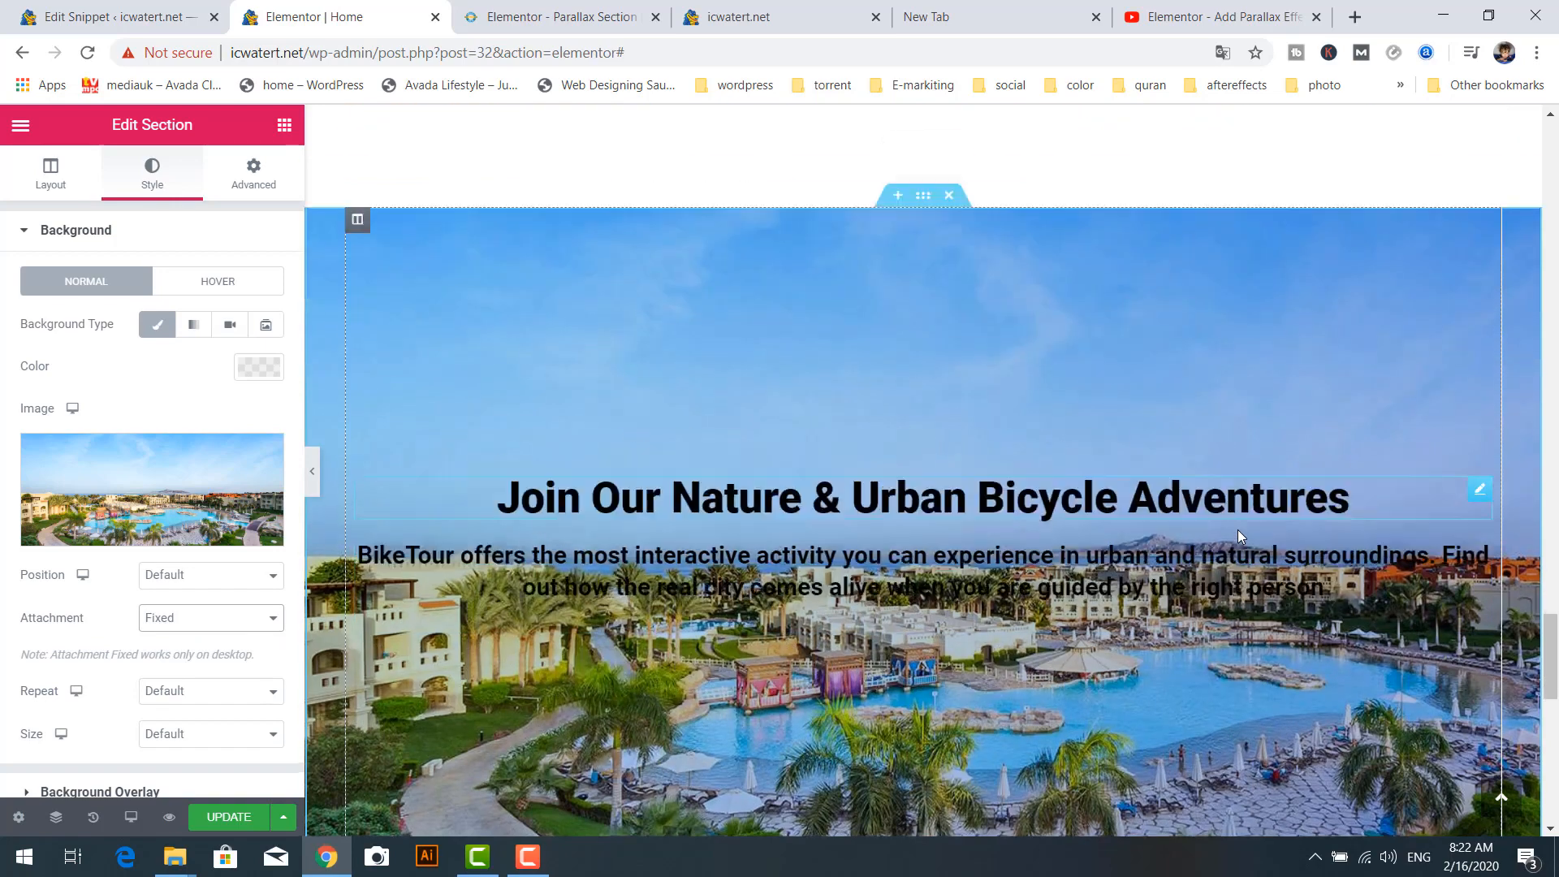
scroll(1238, 529, down, 1)
scroll(1232, 486, down, 3)
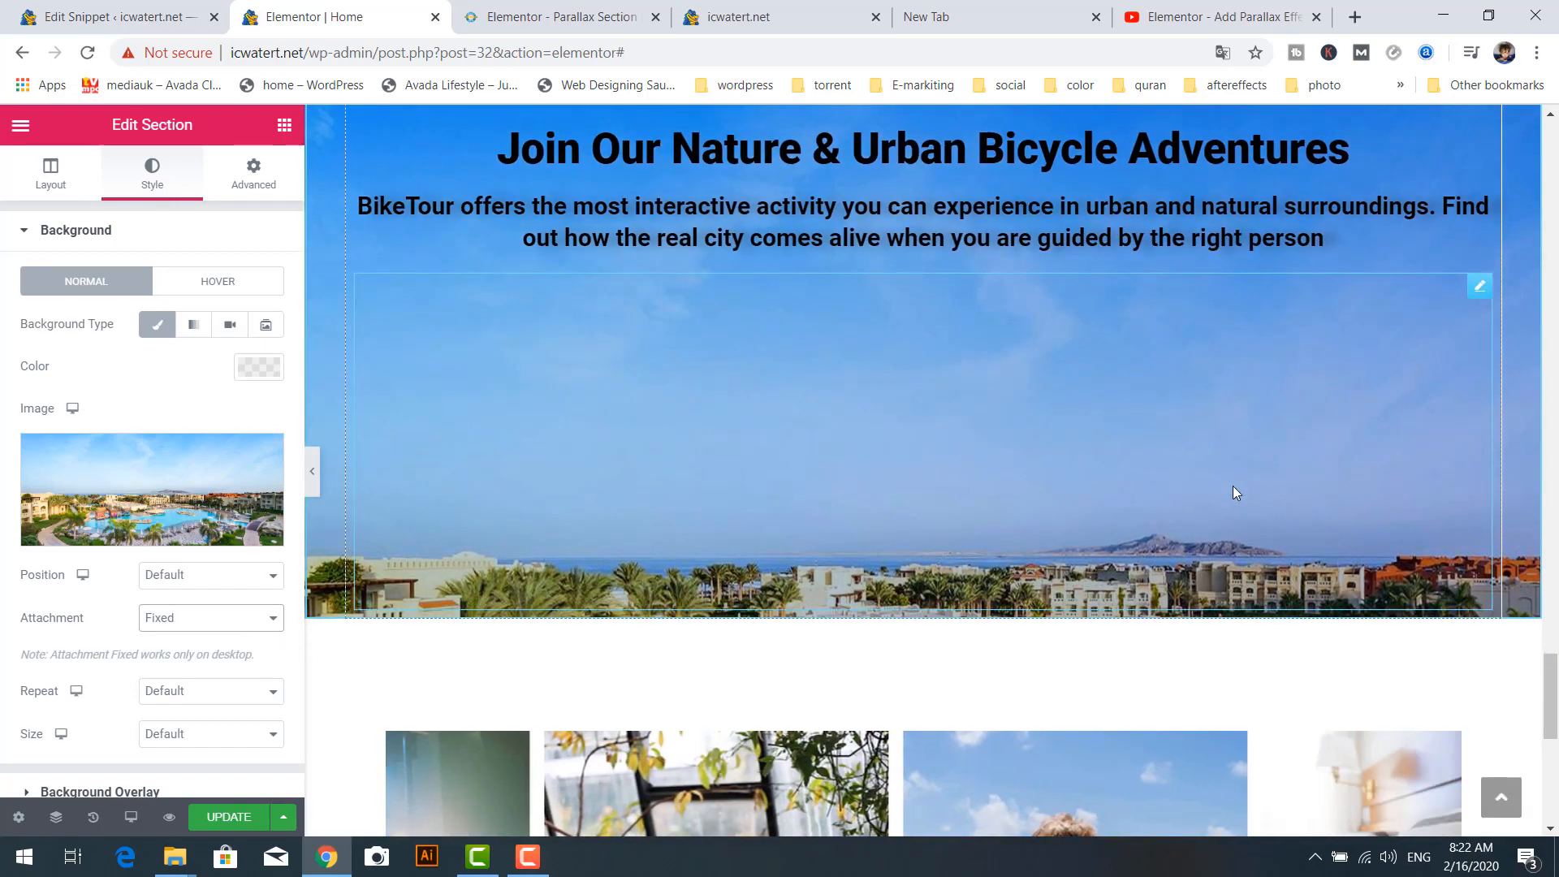
scroll(1233, 492, down, 3)
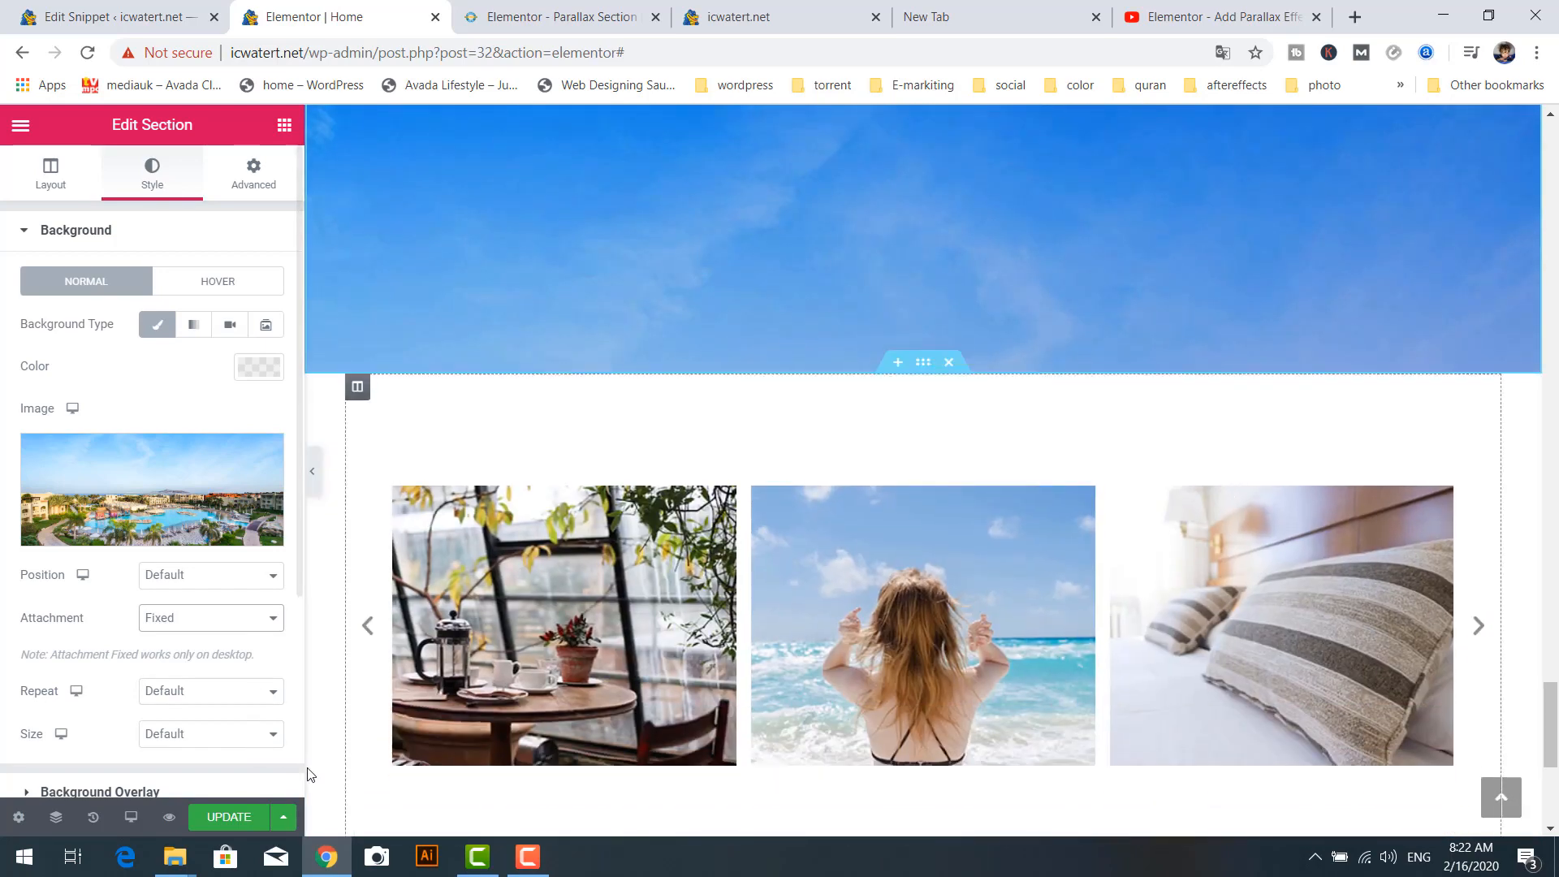
Update the page, switch to the live icwatert.net home page and reload it
click(246, 817)
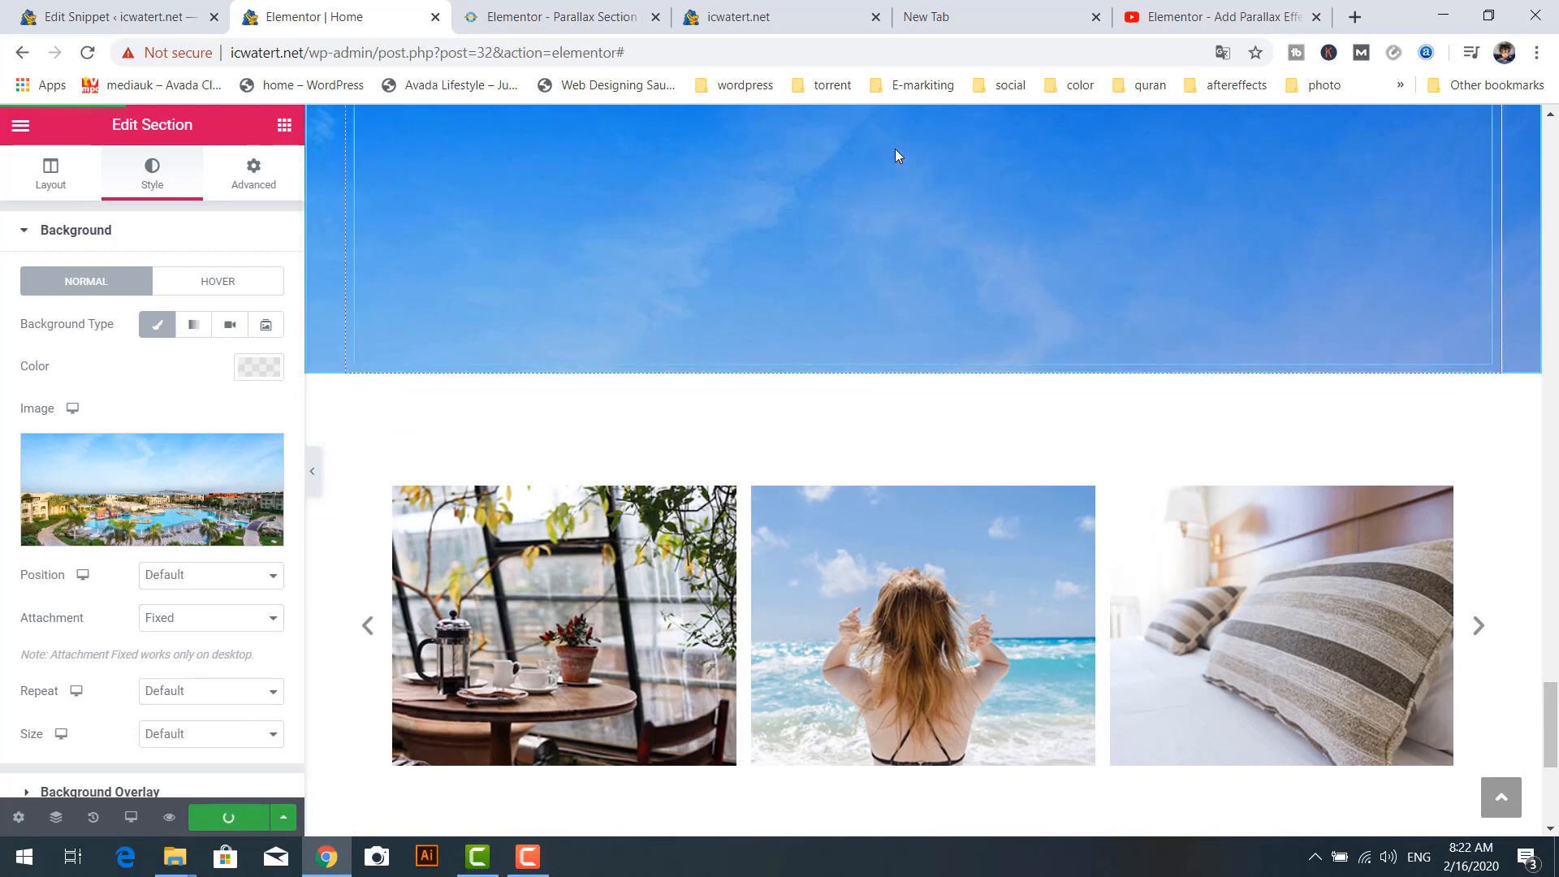
click(751, 20)
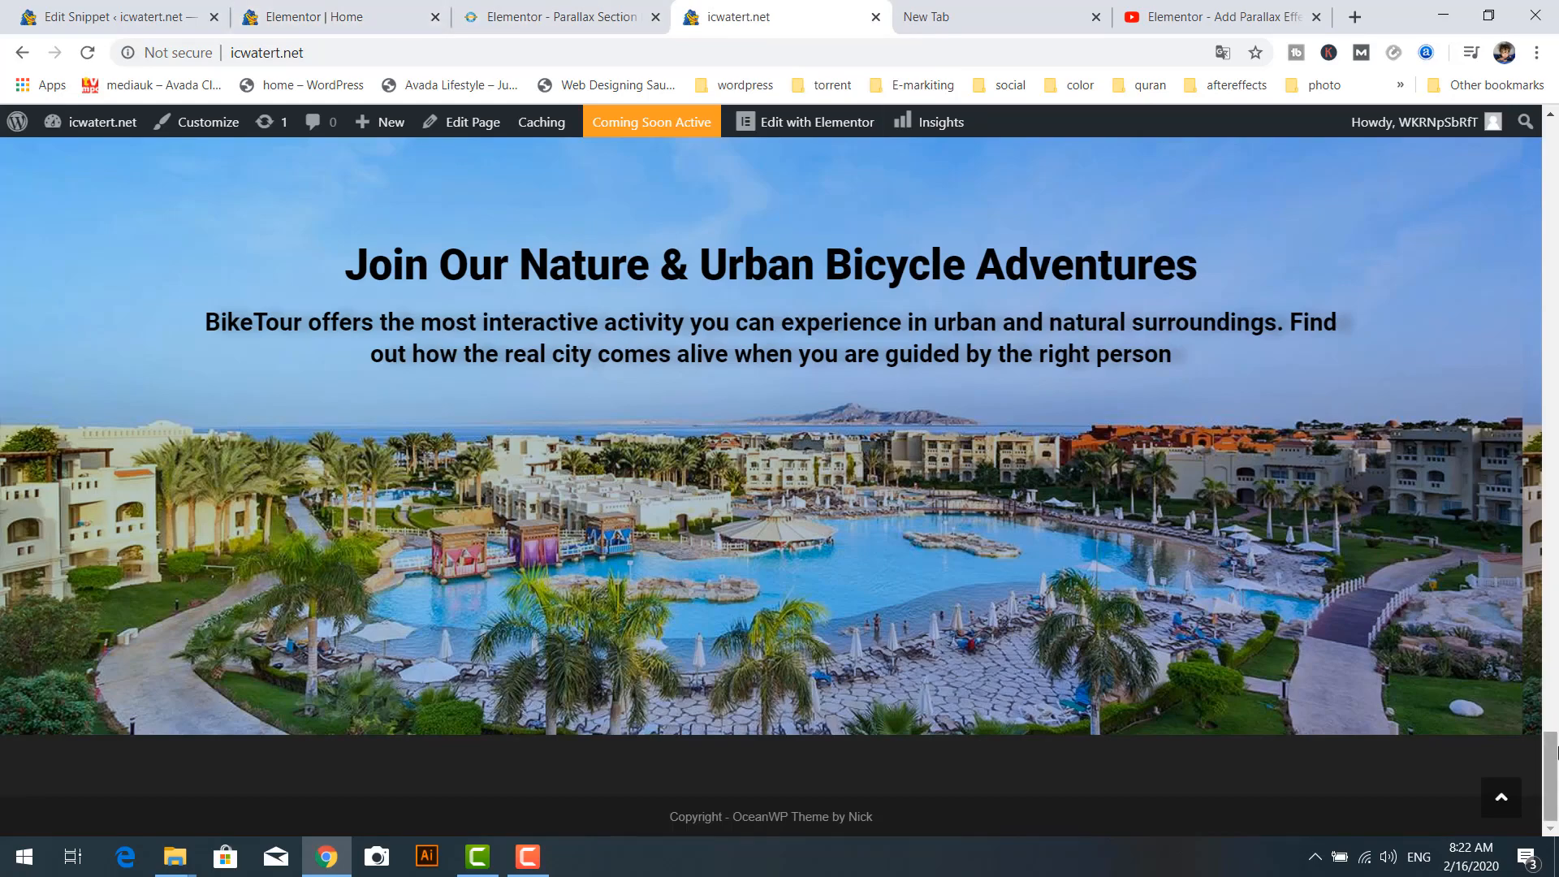
drag(1552, 751, 1551, 139)
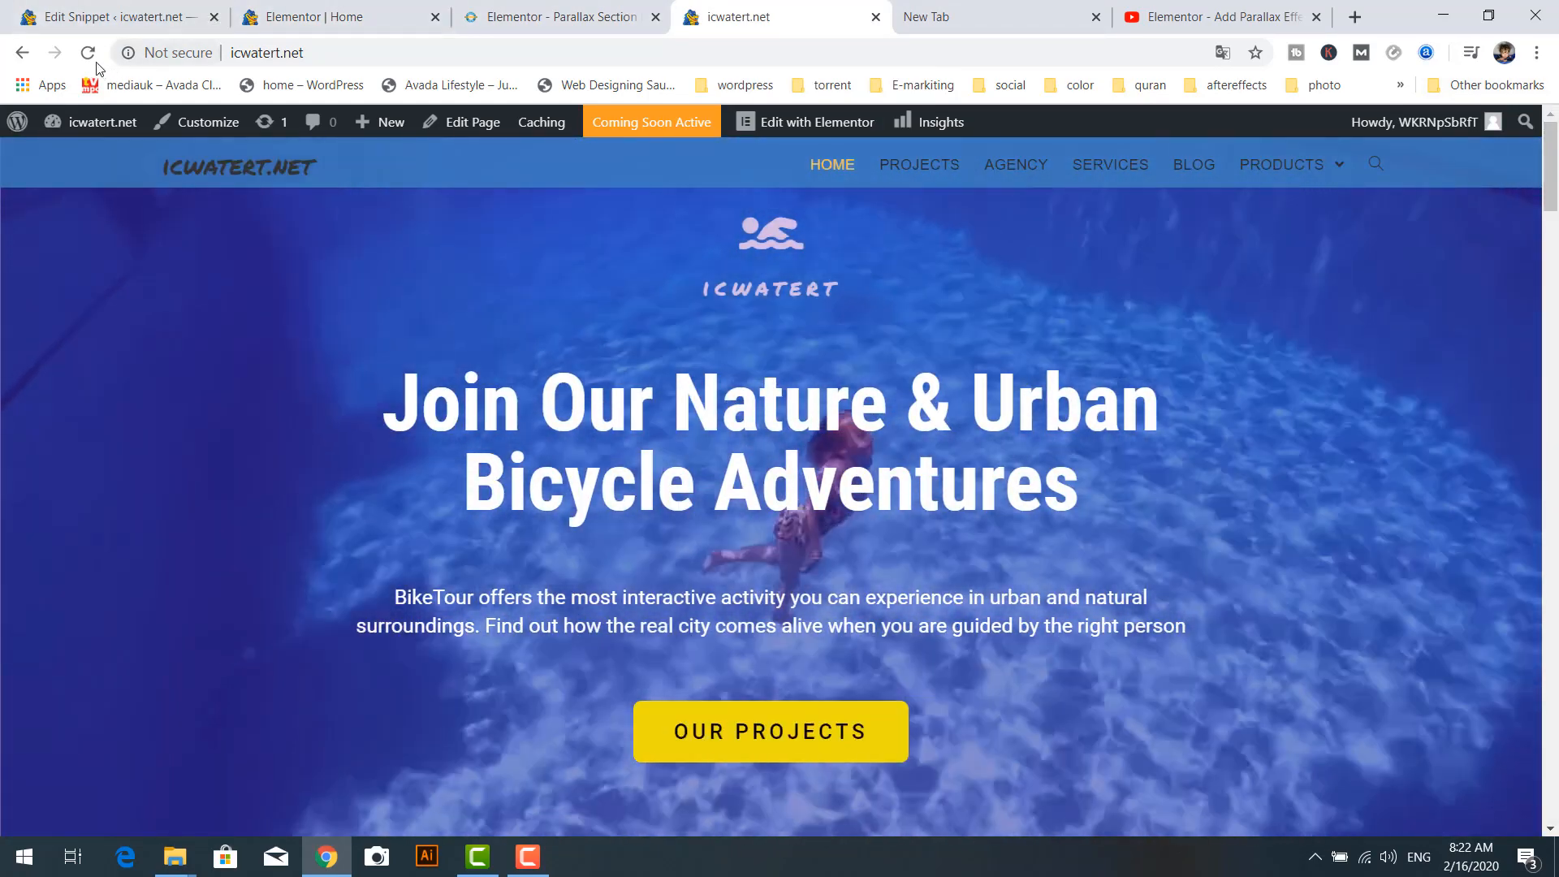
click(89, 54)
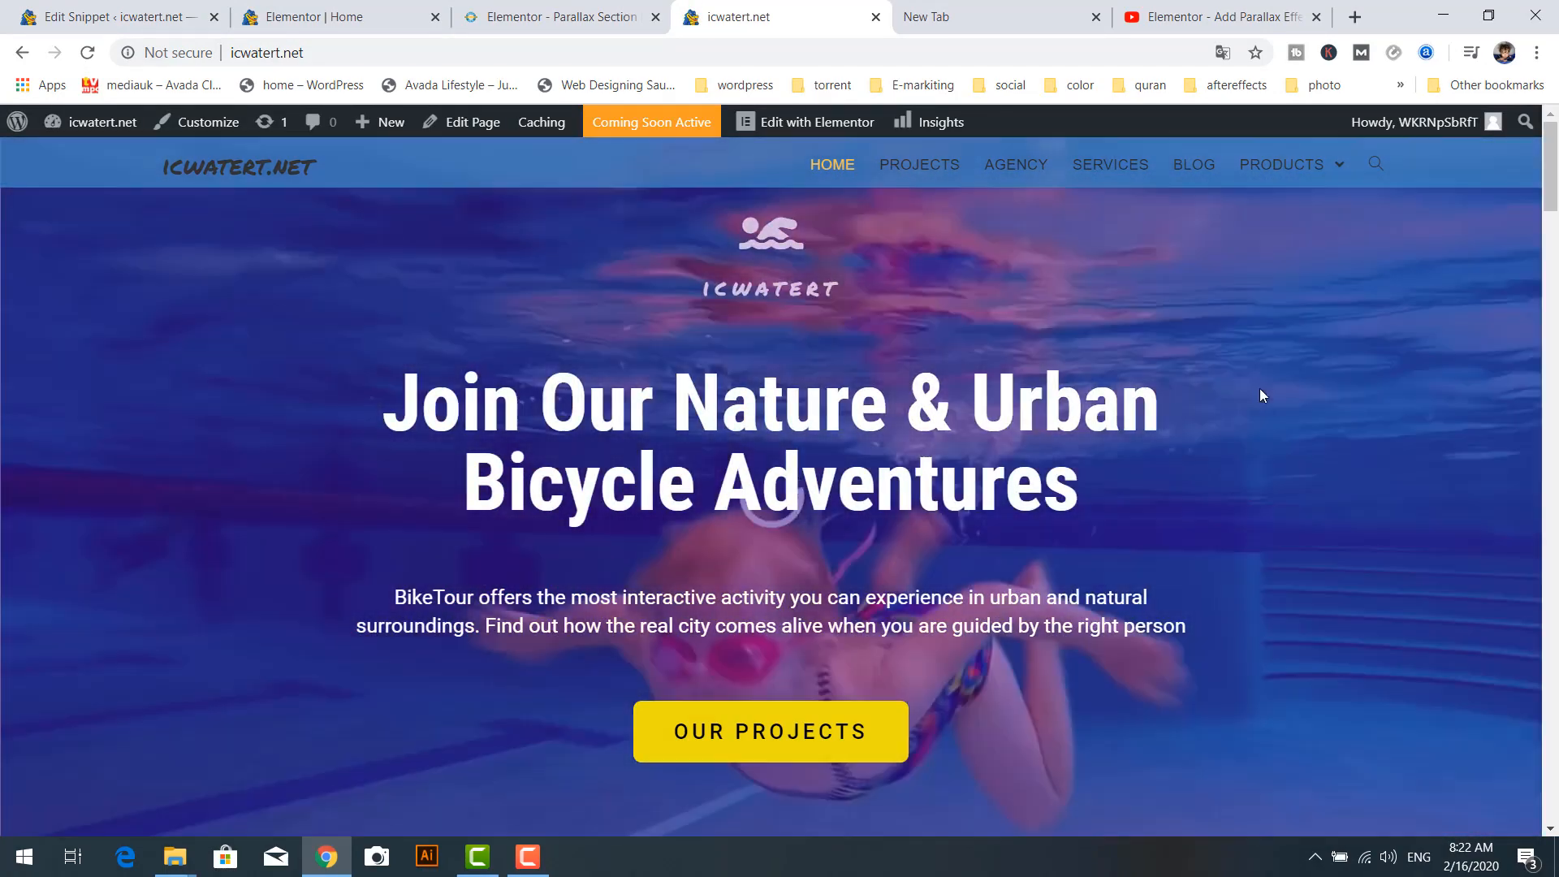
Examine the parallax effect of the pool section on the live page, passing it in both directions between the project gallery and image carousel
scroll(1299, 390, down, 2)
scroll(1300, 396, down, 15)
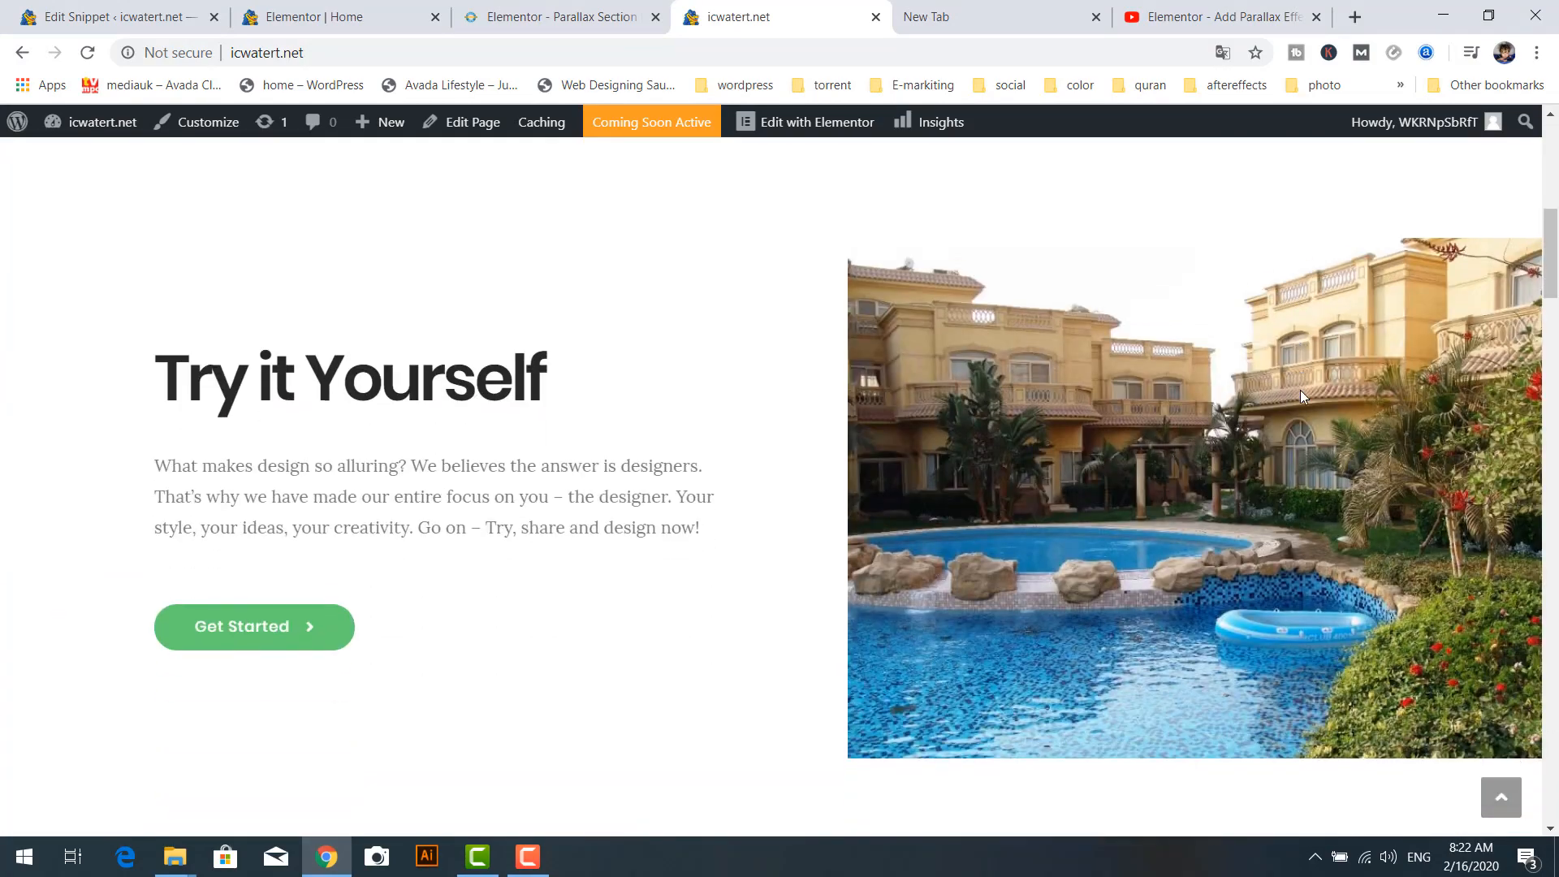
scroll(1302, 410, down, 14)
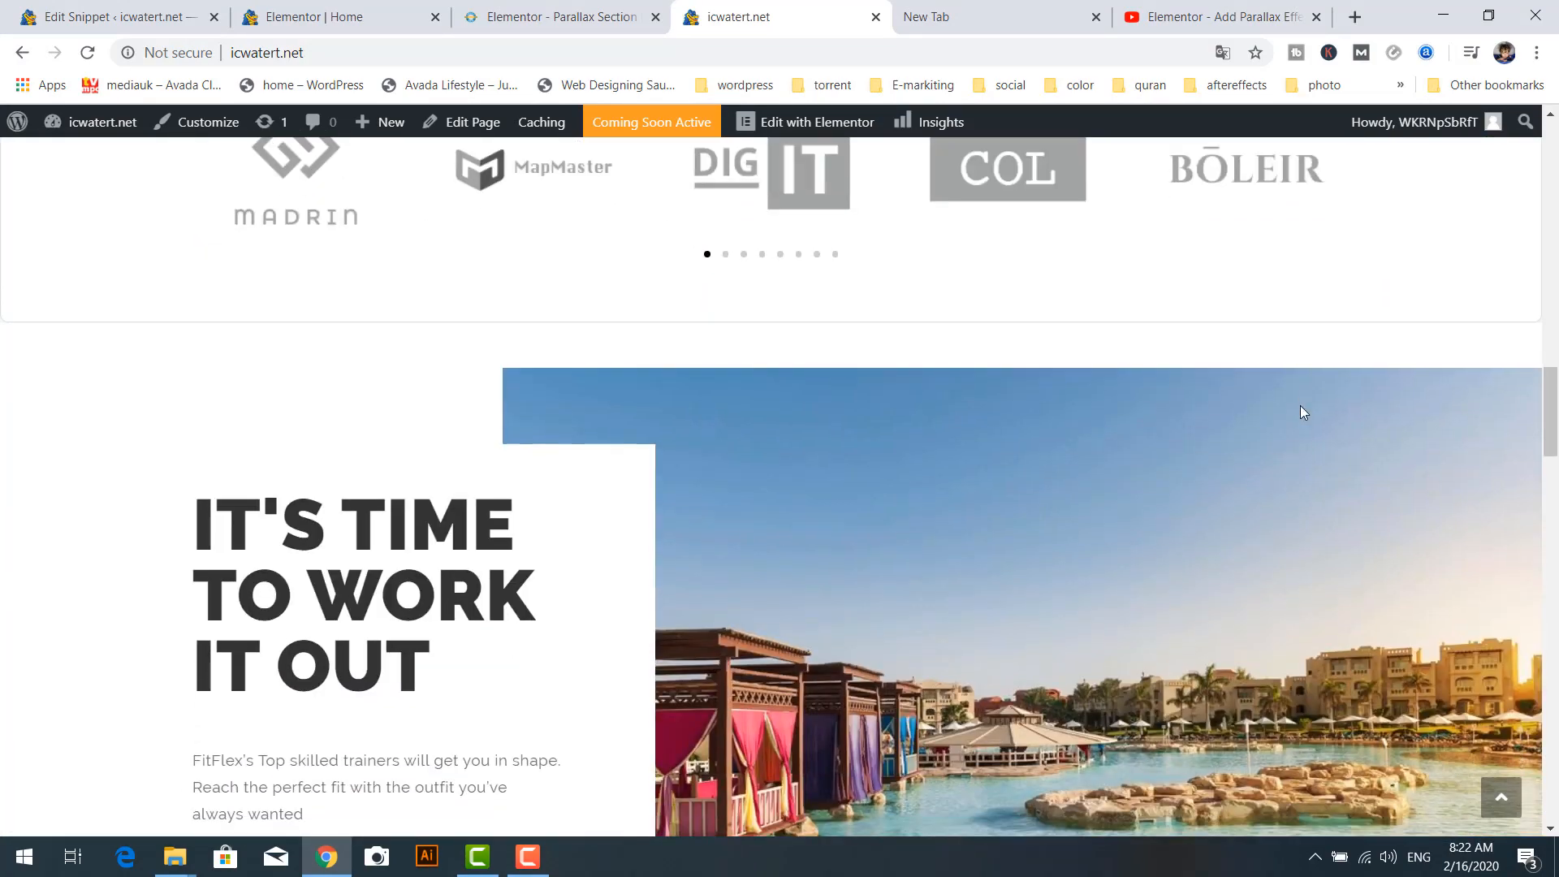
scroll(1303, 343, down, 16)
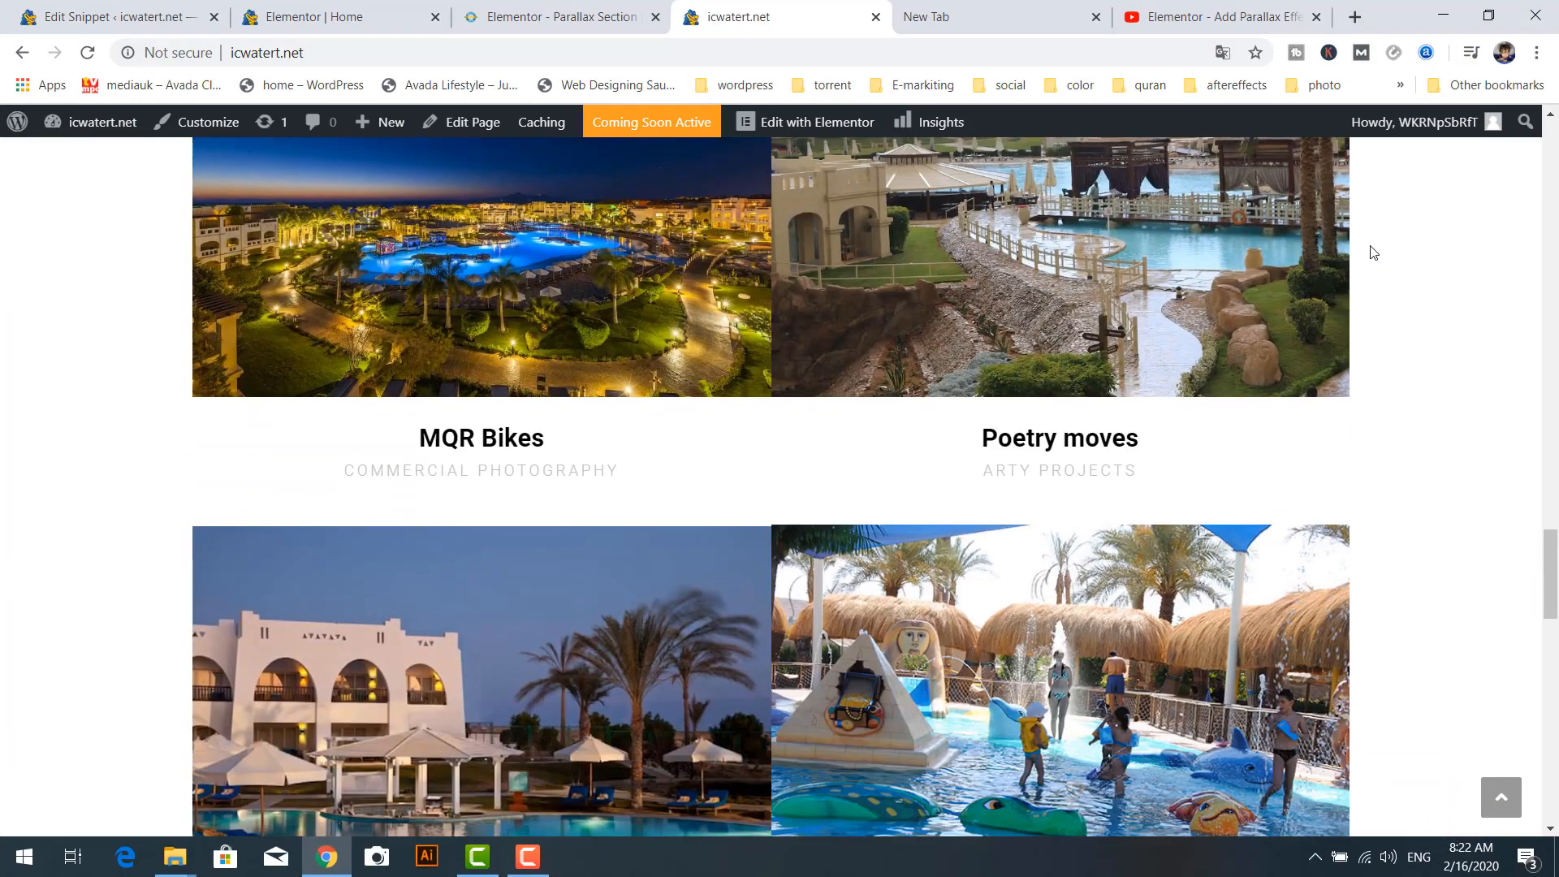
scroll(1413, 244, down, 10)
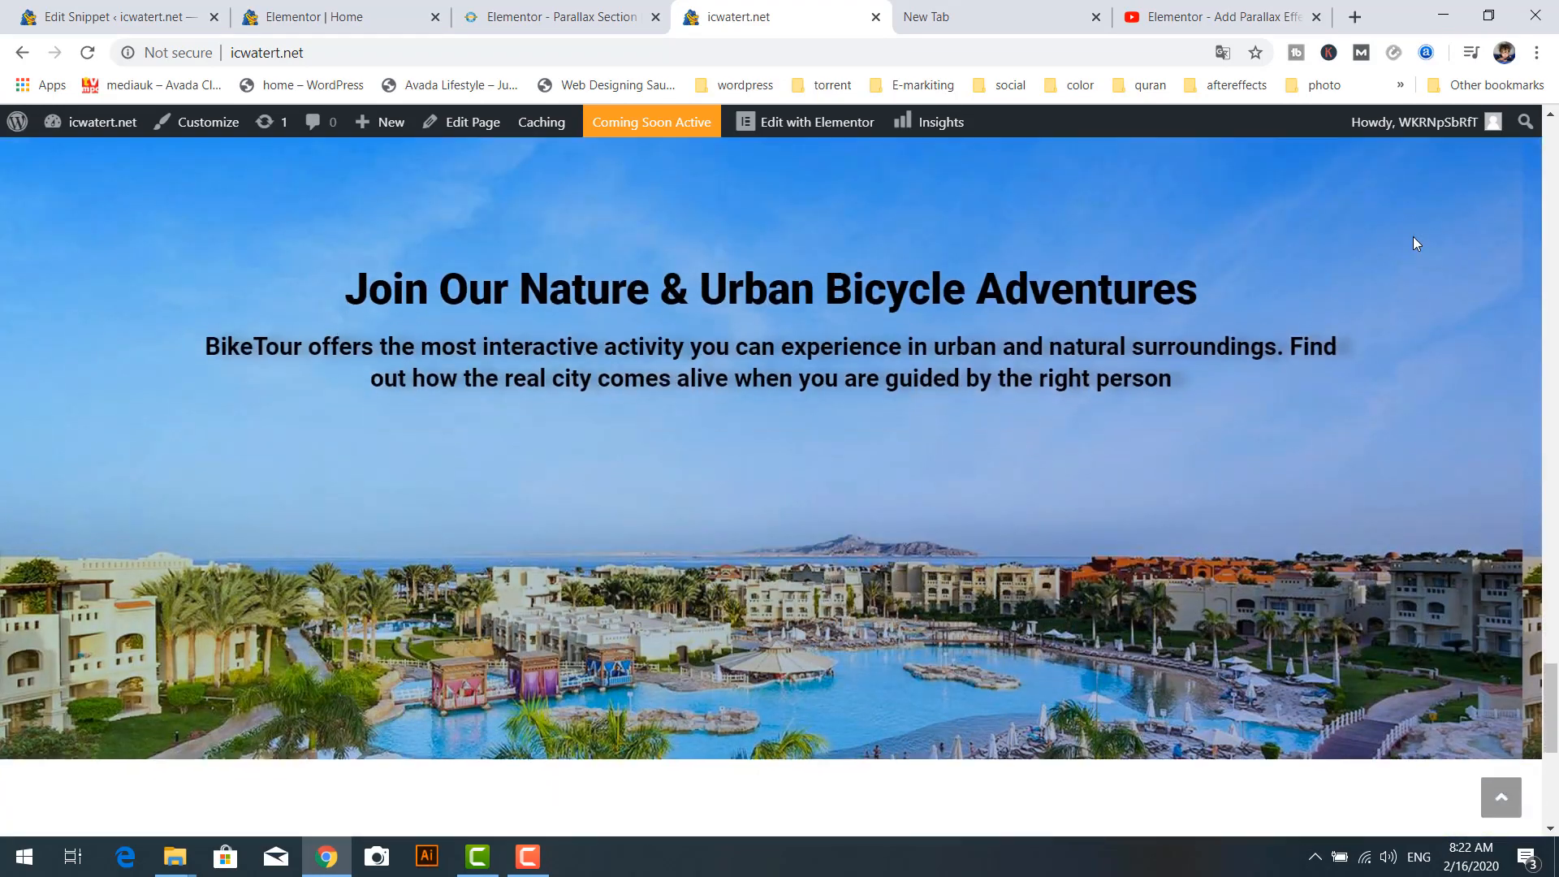
scroll(1413, 244, down, 3)
scroll(1415, 244, up, 8)
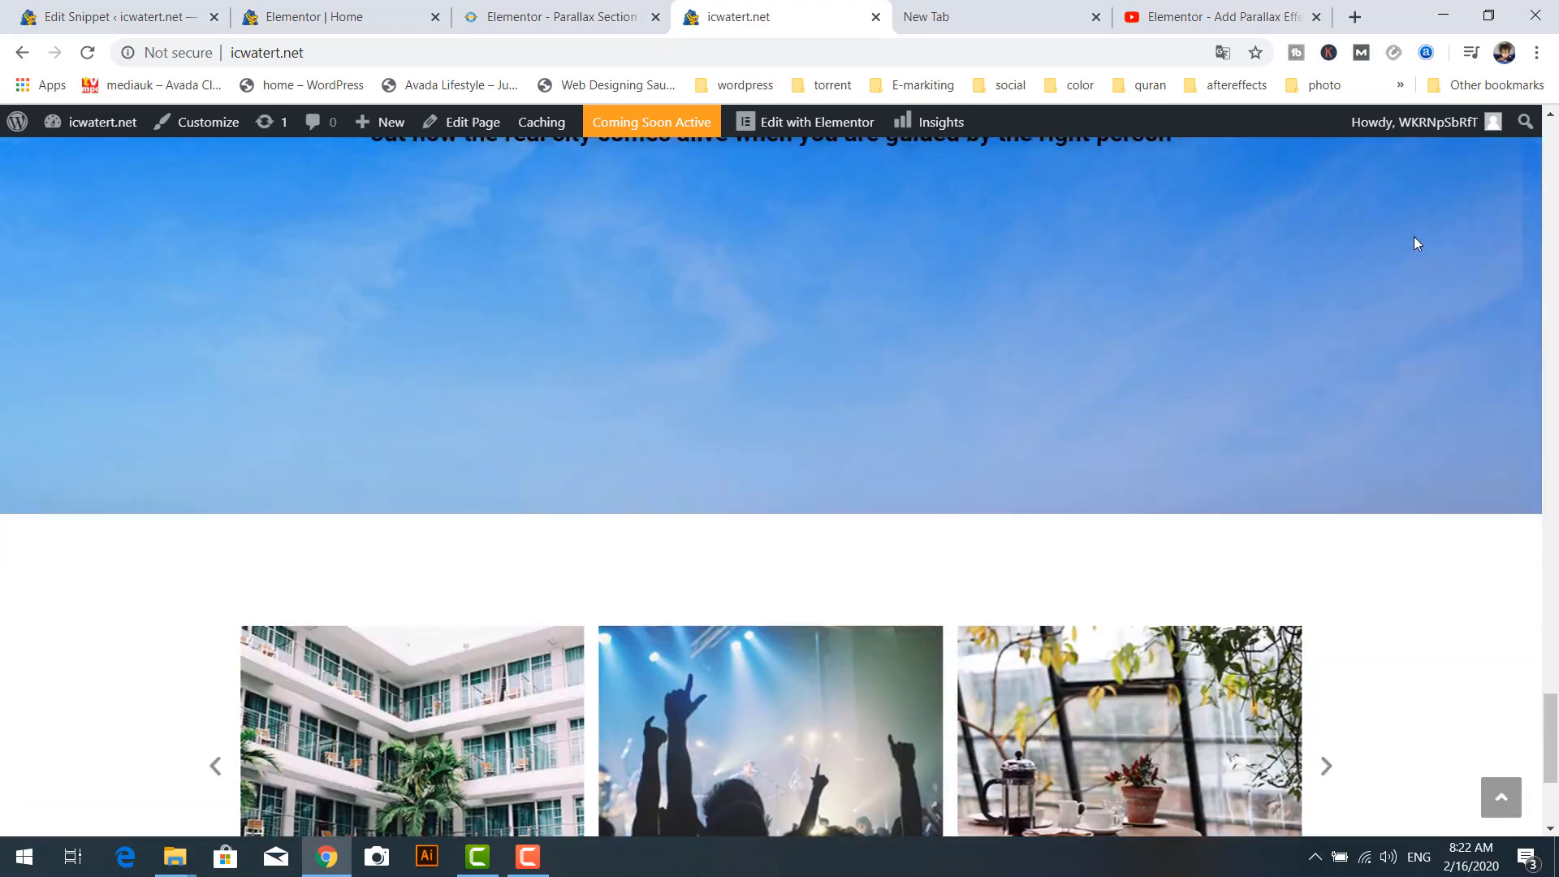
scroll(1414, 244, up, 8)
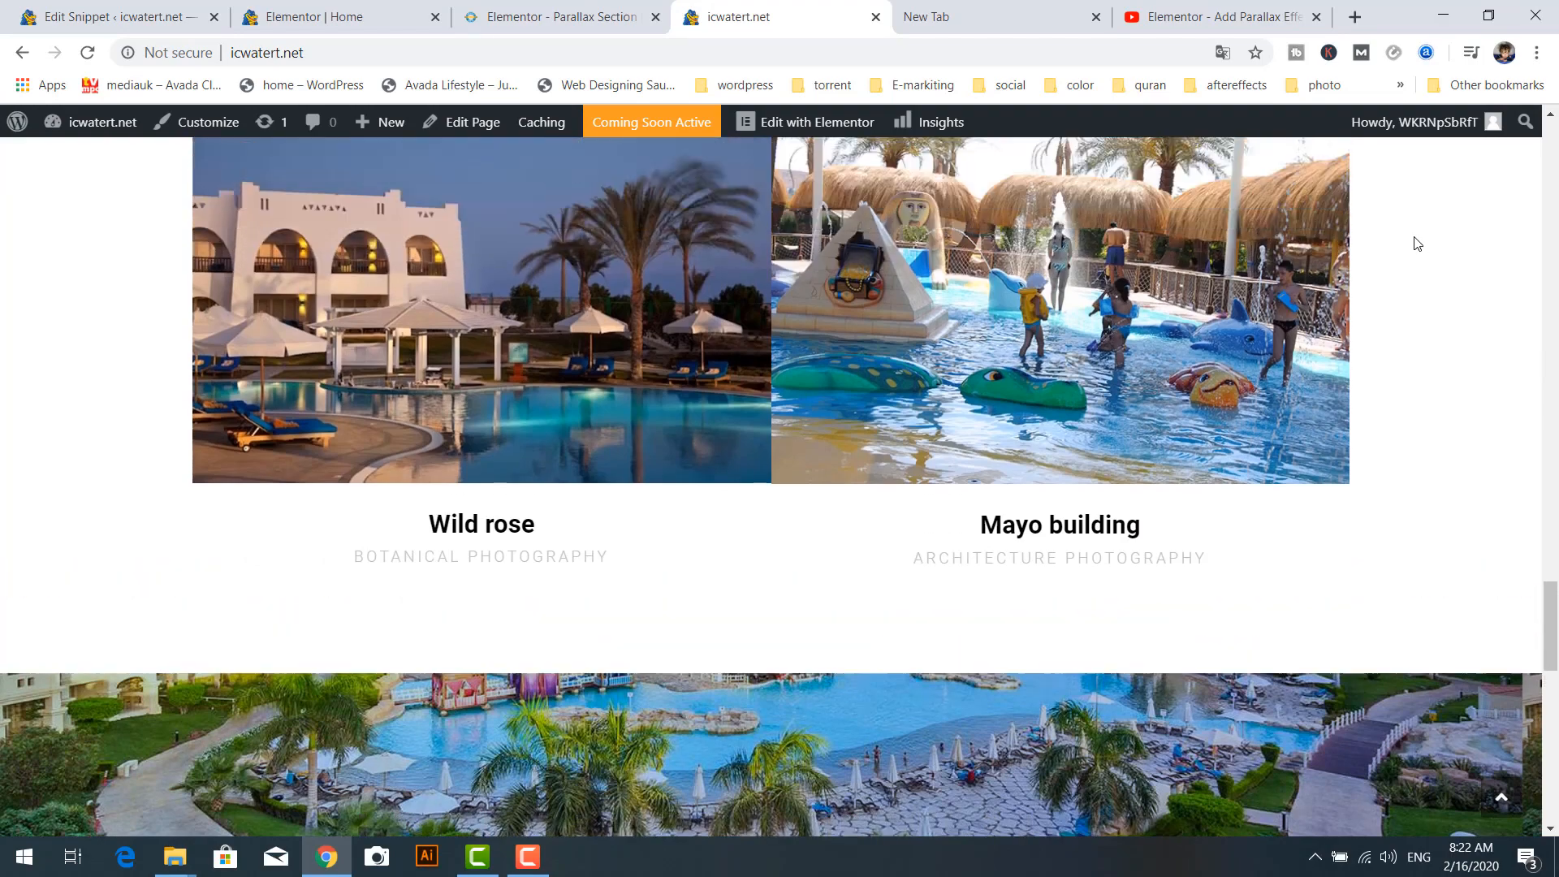
scroll(1417, 244, down, 3)
scroll(1417, 243, down, 5)
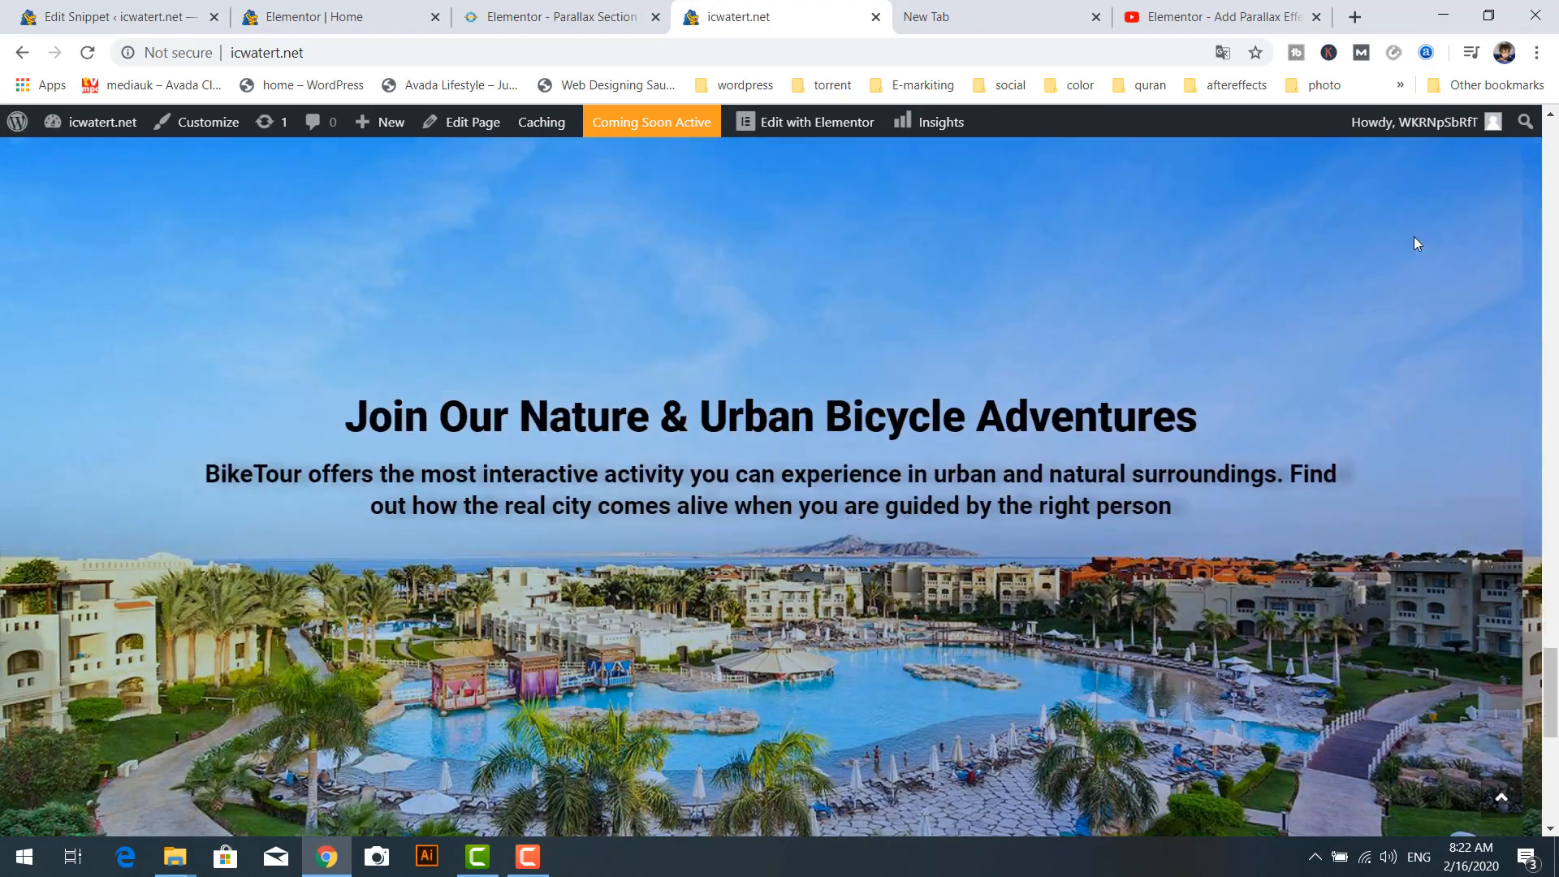
scroll(1417, 244, down, 4)
scroll(1415, 243, down, 4)
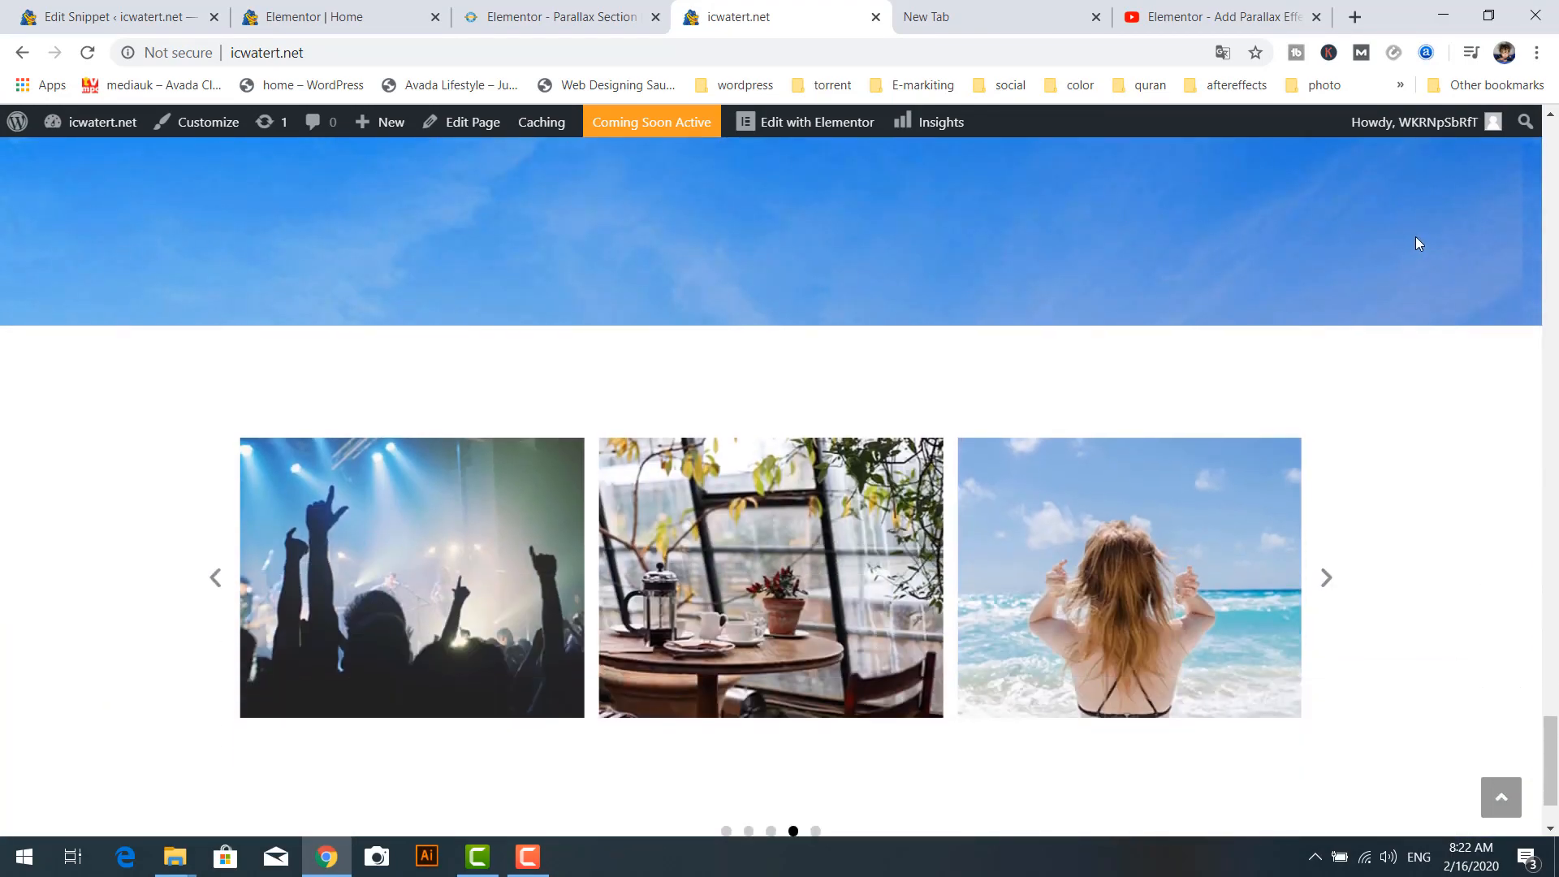
scroll(1427, 249, up, 10)
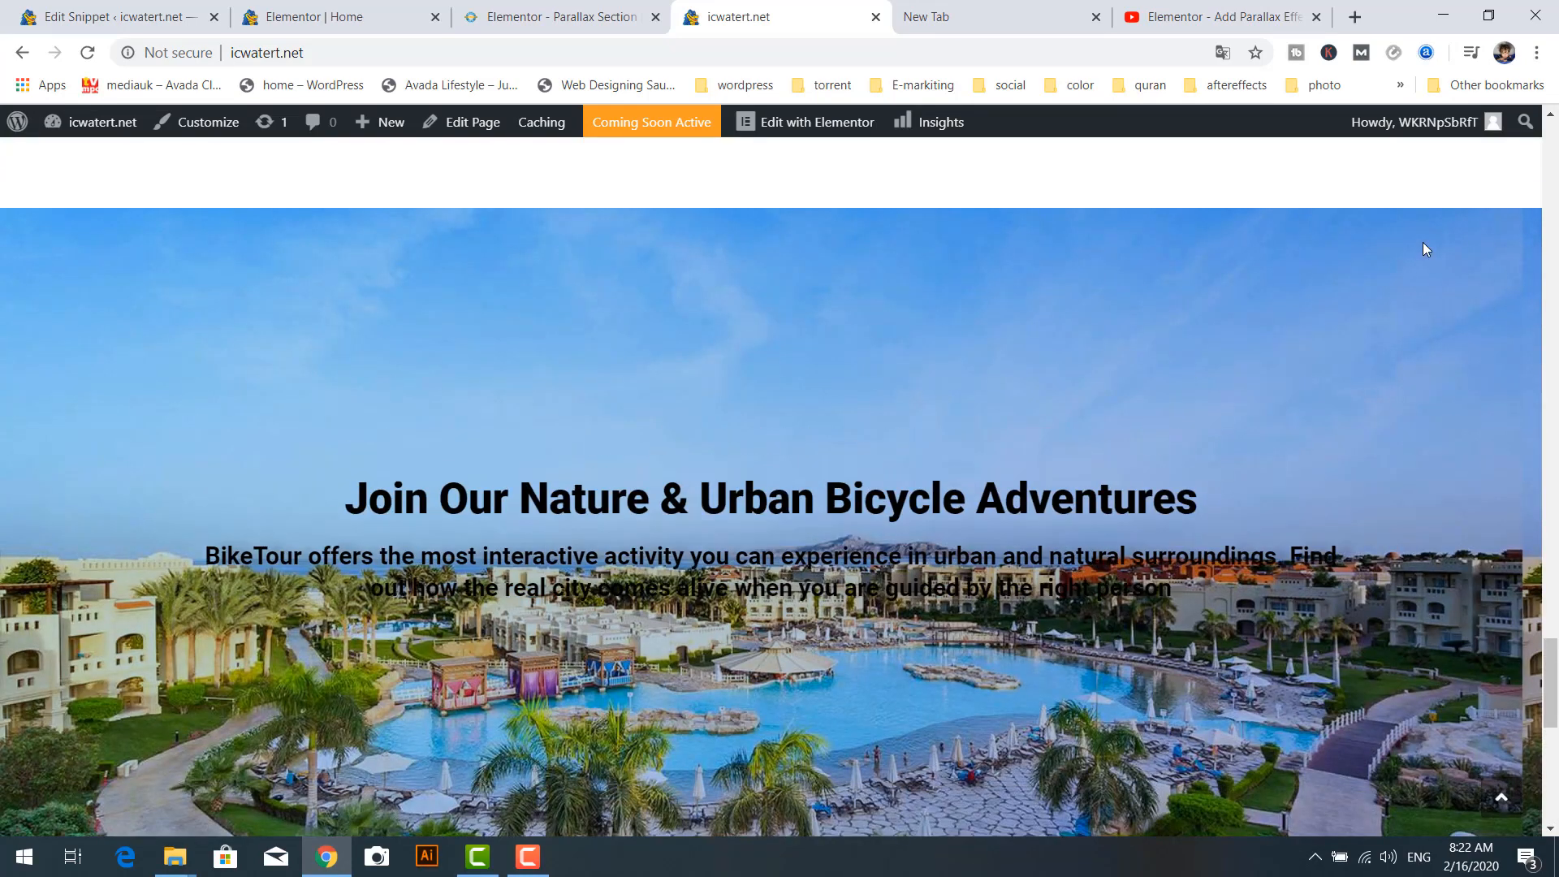
scroll(1427, 249, down, 5)
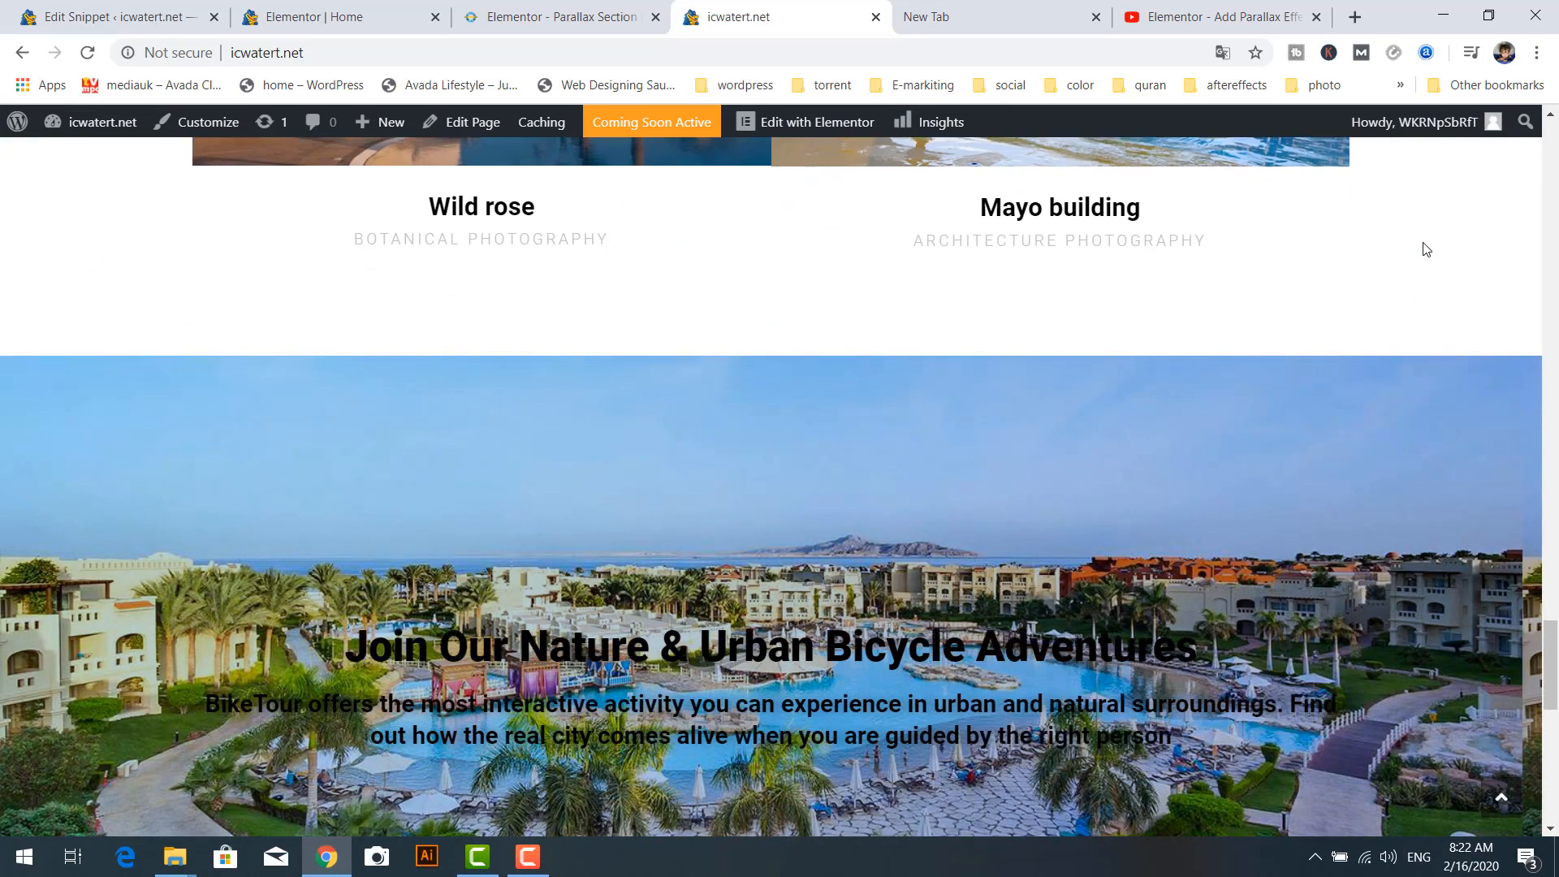
scroll(1423, 248, down, 5)
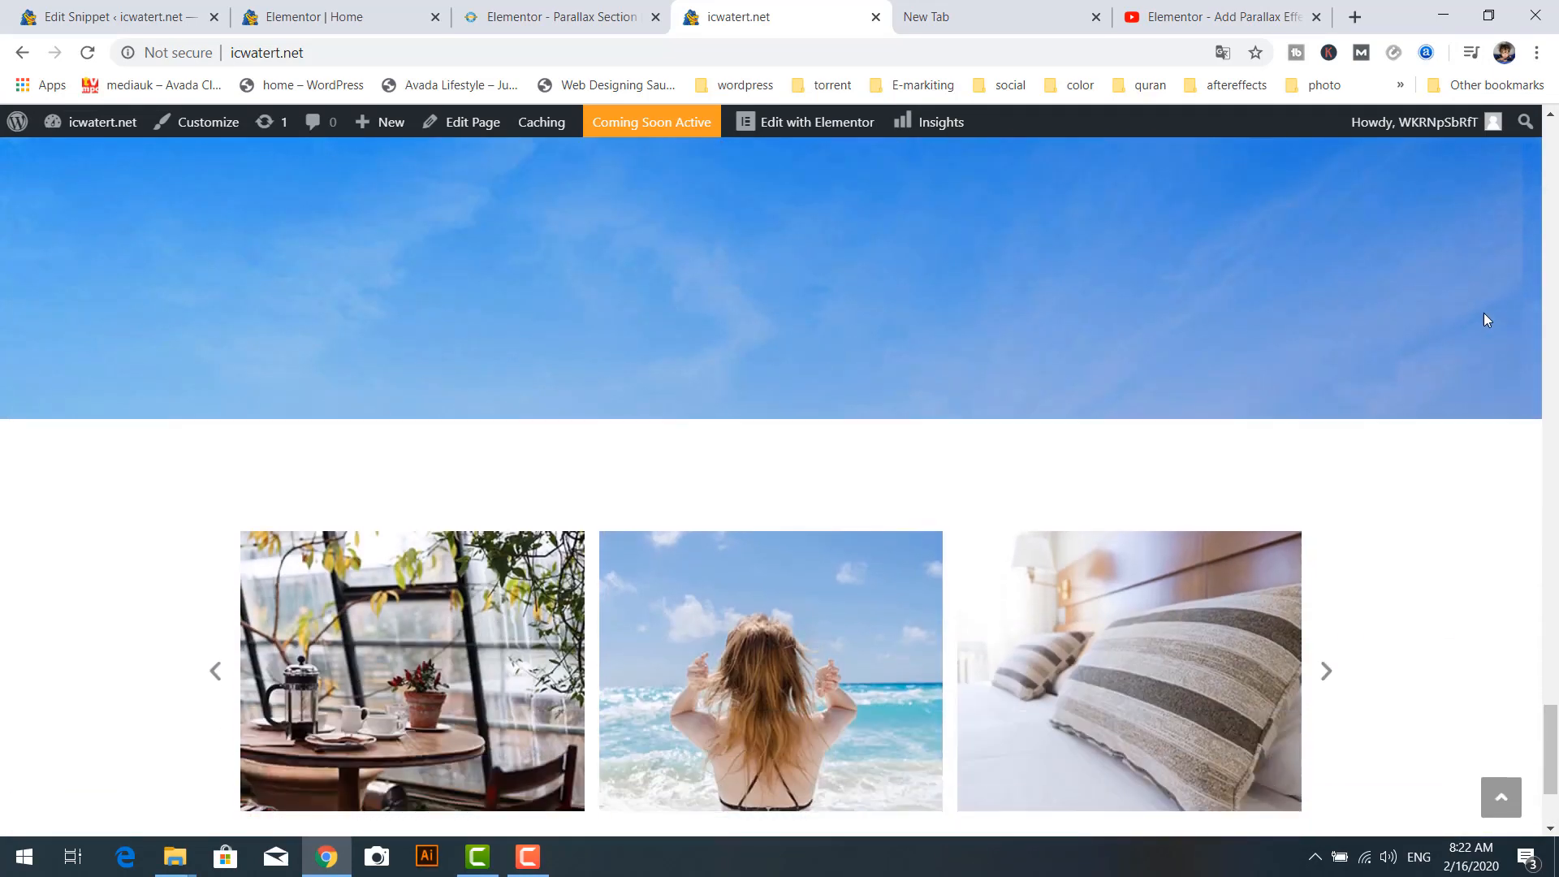
scroll(1518, 514, up, 8)
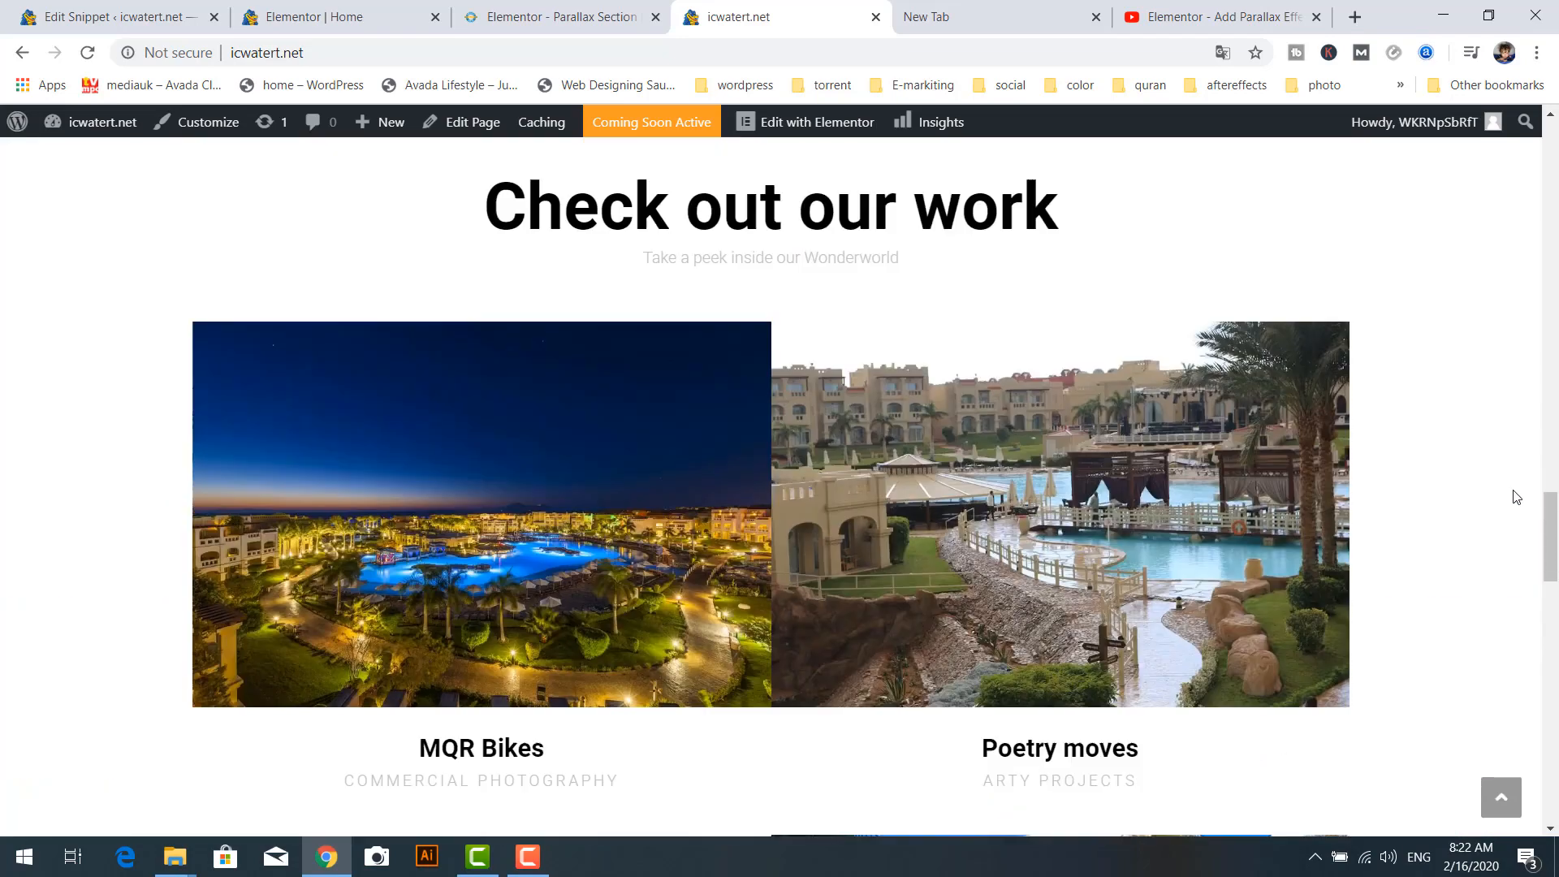